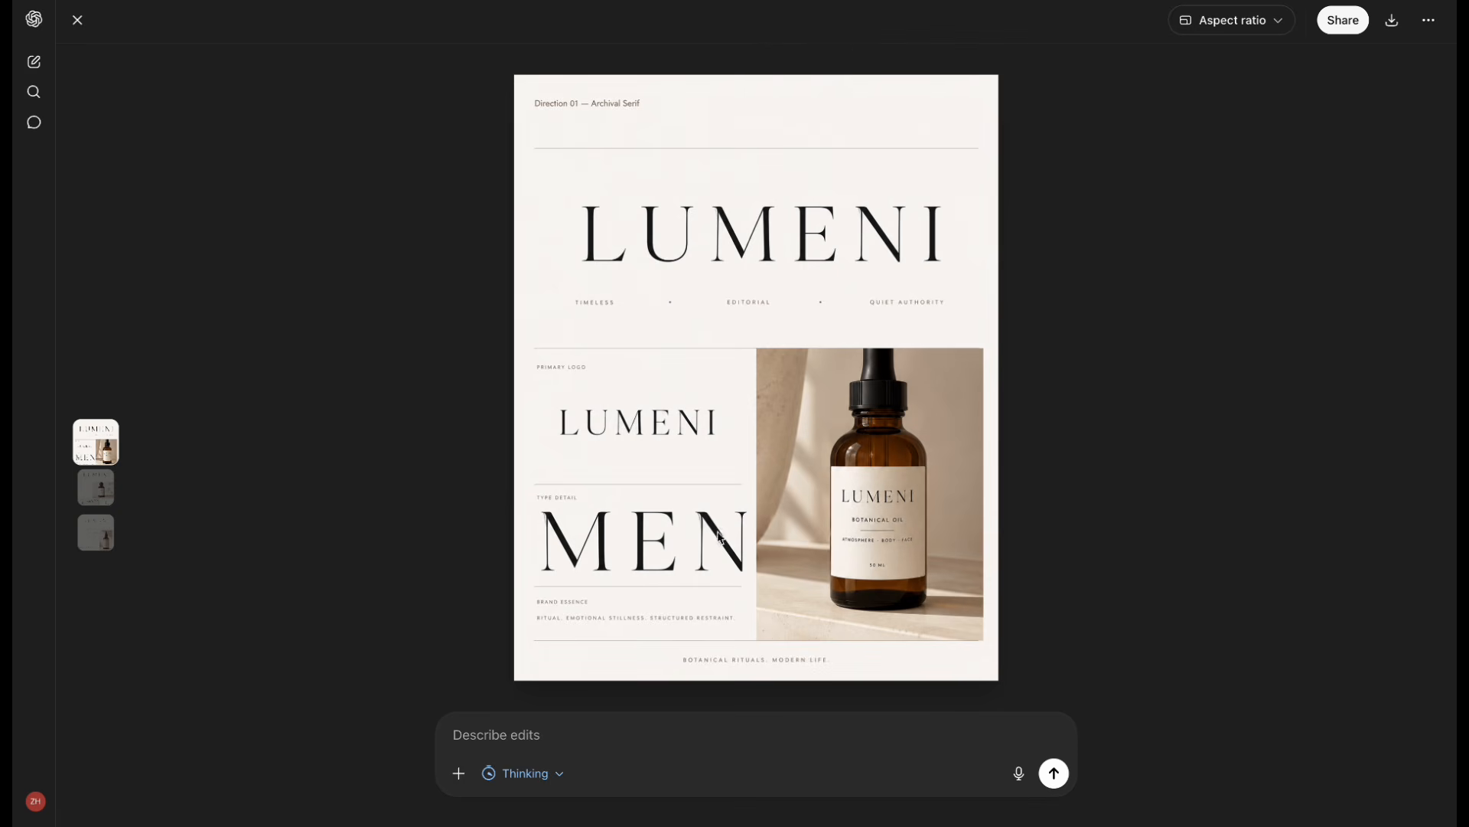
- Review logo directions 02 and 03 full size and request further options with the prompt "Give me 3 more concepts"
{"action": "left_click", "coordinate": [101, 489]}
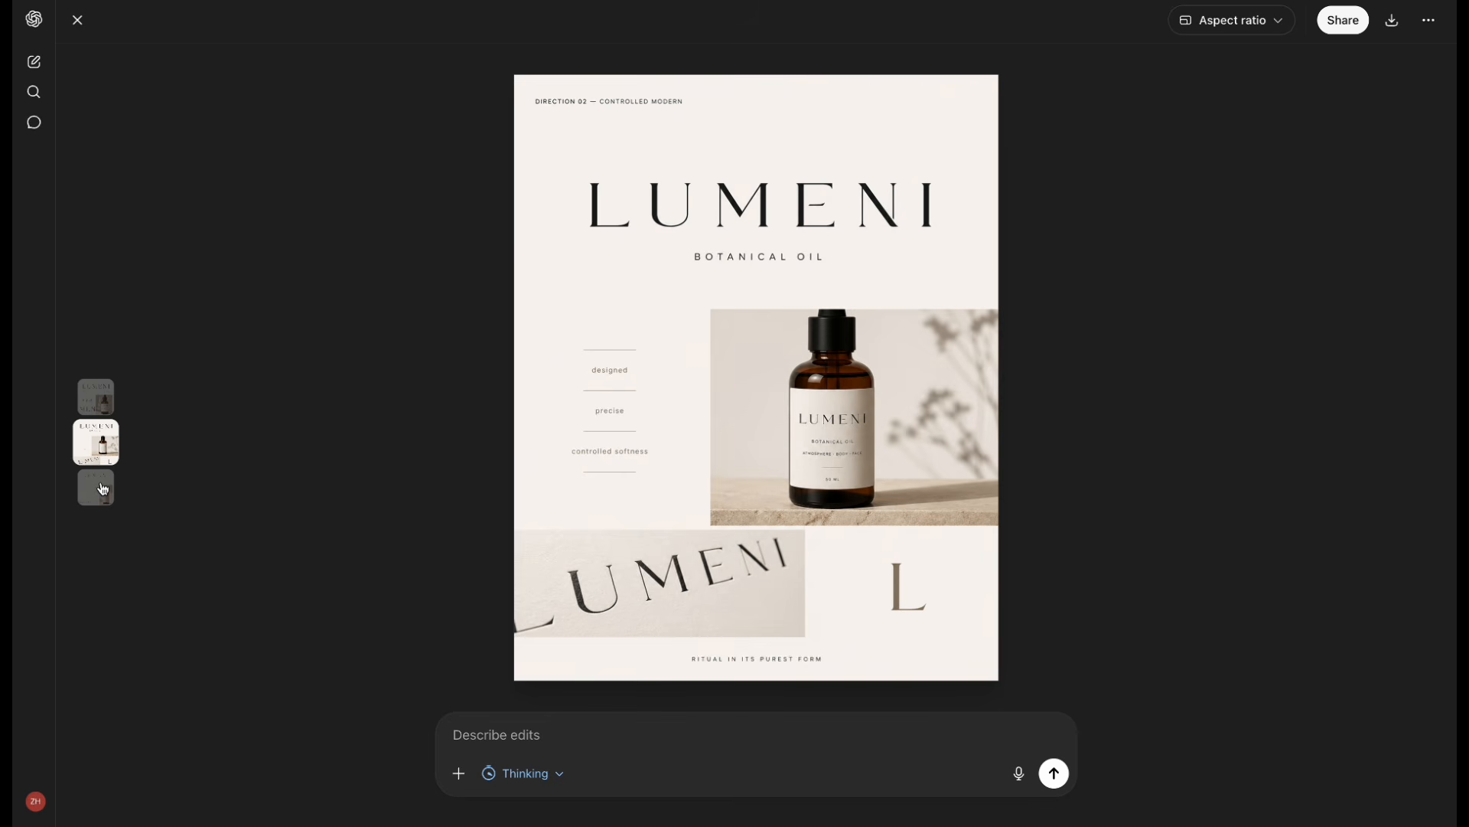
{"action": "left_click", "coordinate": [102, 488]}
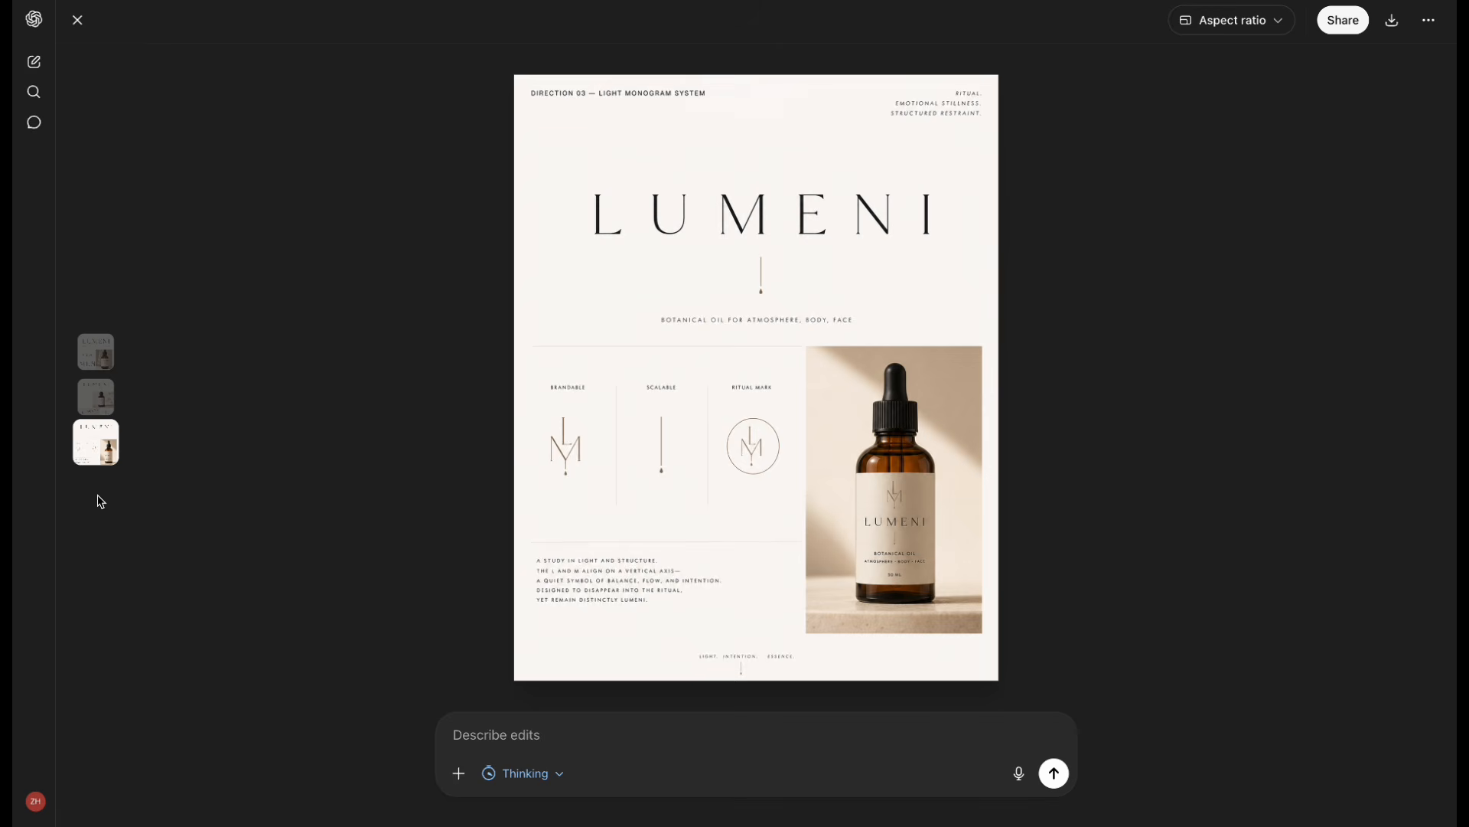
{"action": "key", "text": "Escape"}
{"action": "type", "text": "Give me 3 more"}
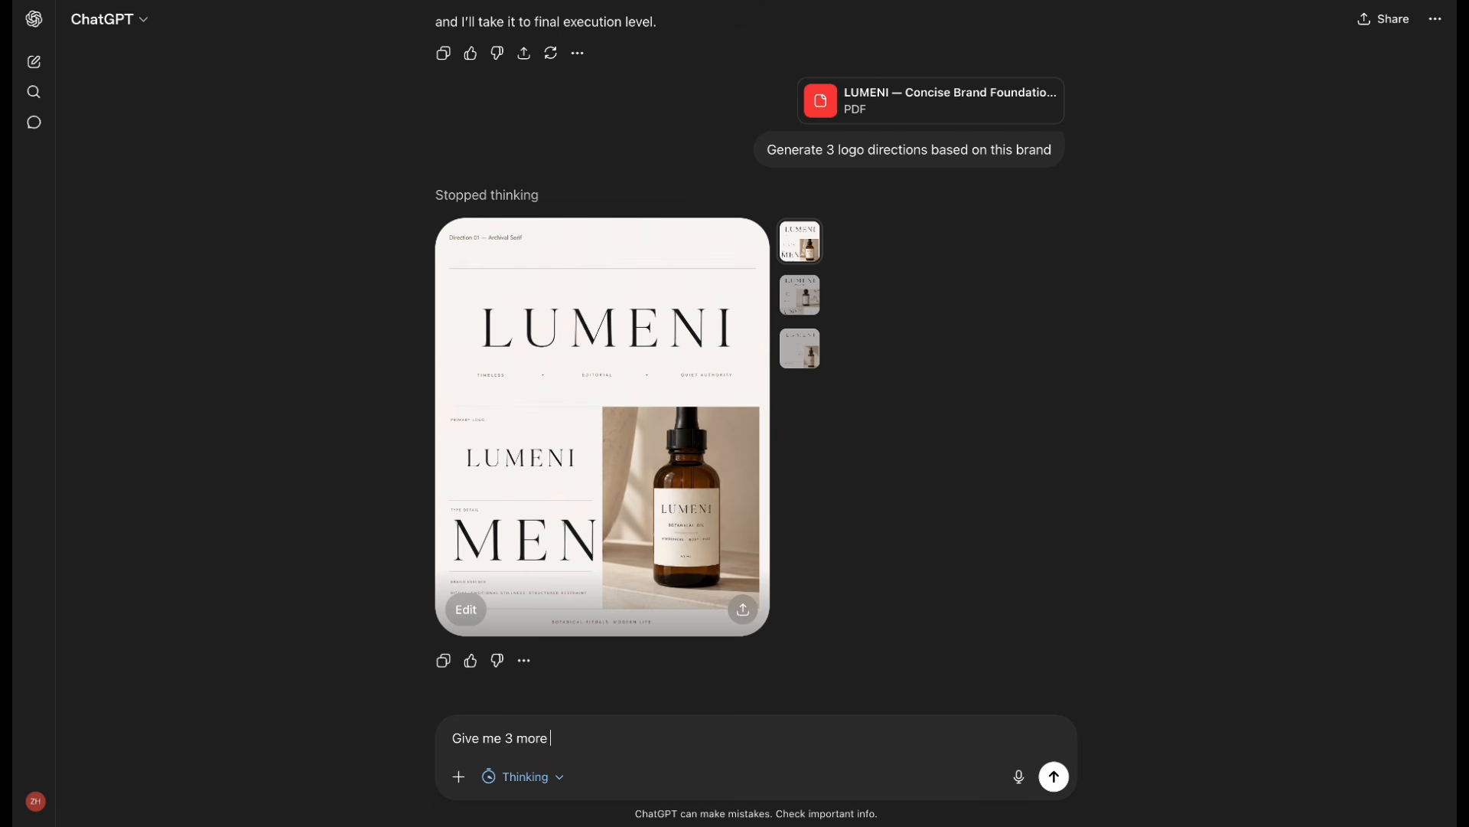
{"action": "type", "text": " concepts"}
{"action": "key", "text": "Return"}
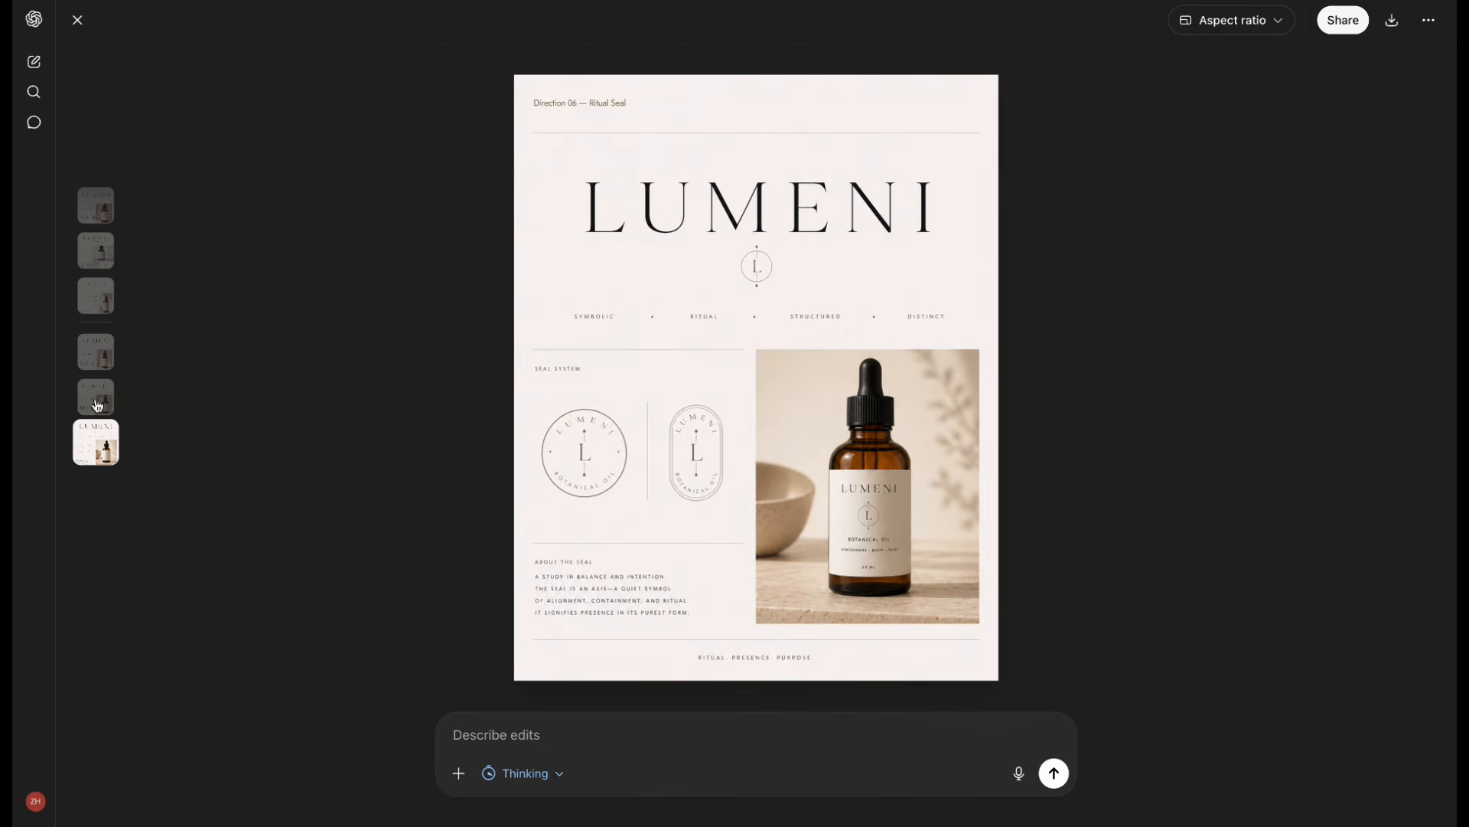
- View the new logo concepts and attach a copy of the "Direction 05 — Refined Sans" image to a new message
{"action": "left_click", "coordinate": [97, 405]}
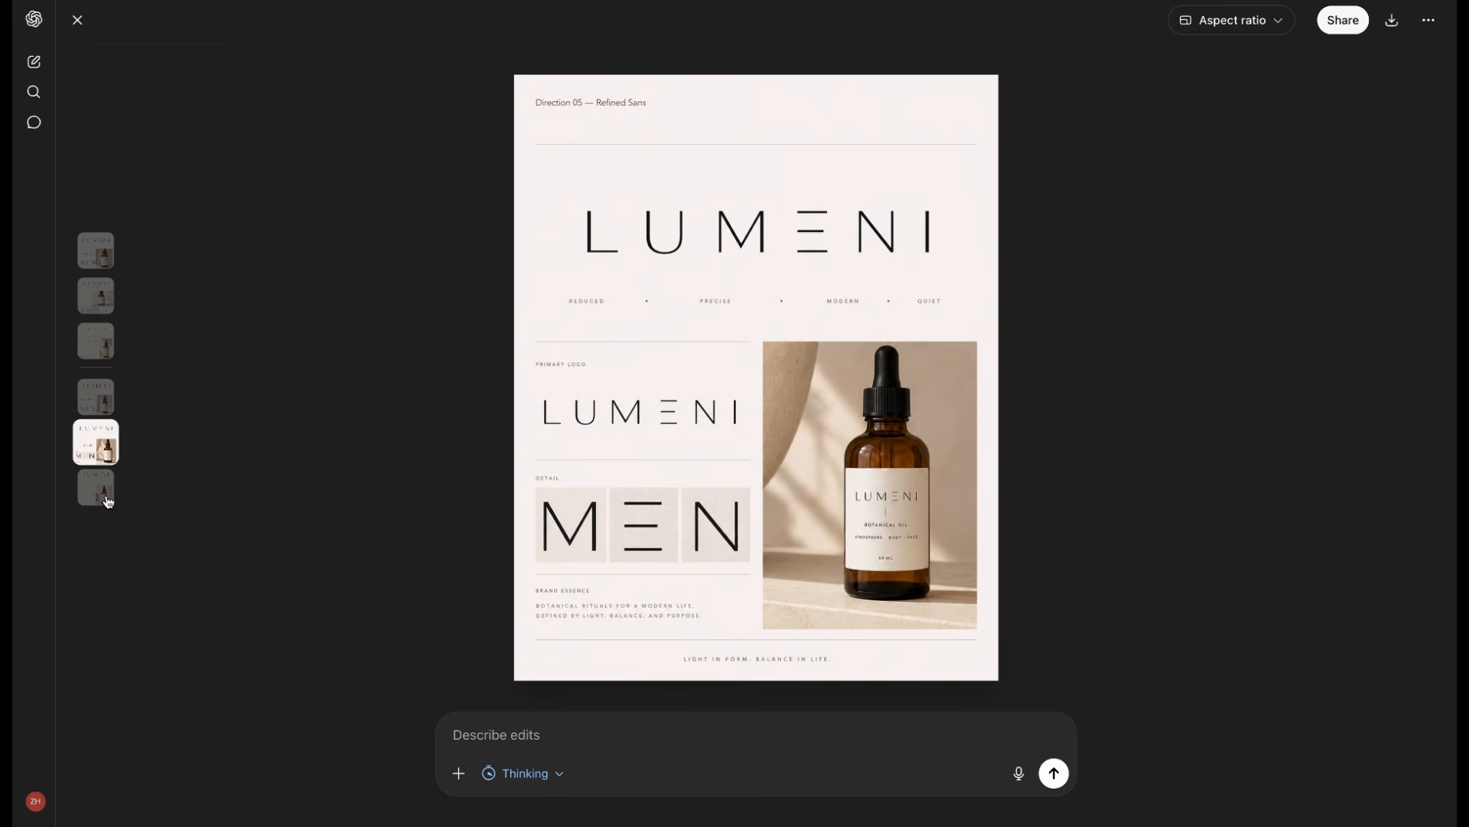
{"action": "key", "text": "Escape"}
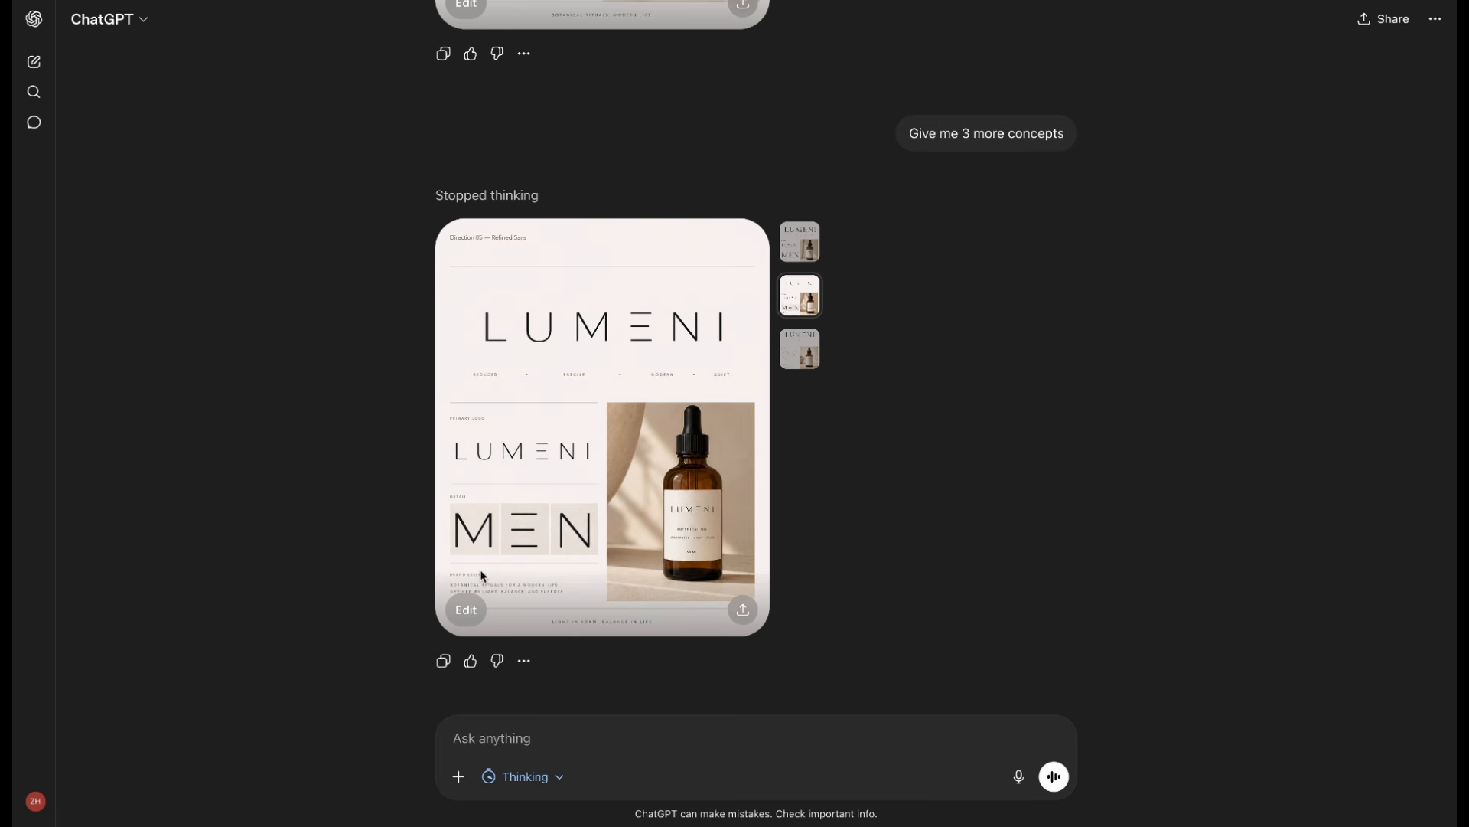
{"action": "left_click", "coordinate": [444, 662]}
{"action": "left_click", "coordinate": [484, 738]}
{"action": "key", "text": "ctrl+v"}
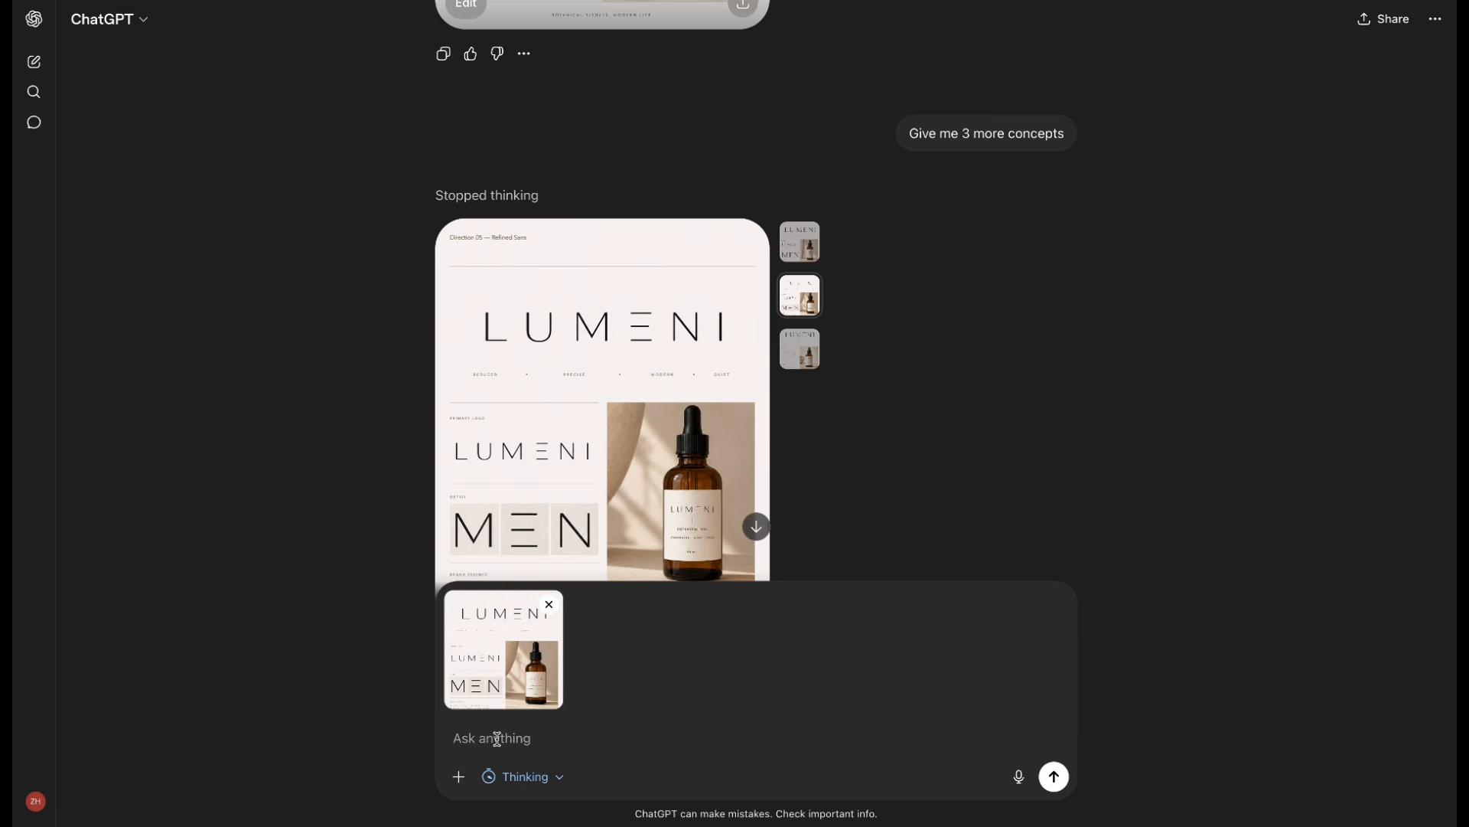
- Send the prompt "Designing the essential oil packaging, 3 concepts" with the attached logo image
{"action": "type", "text": "Designing the essential oil"}
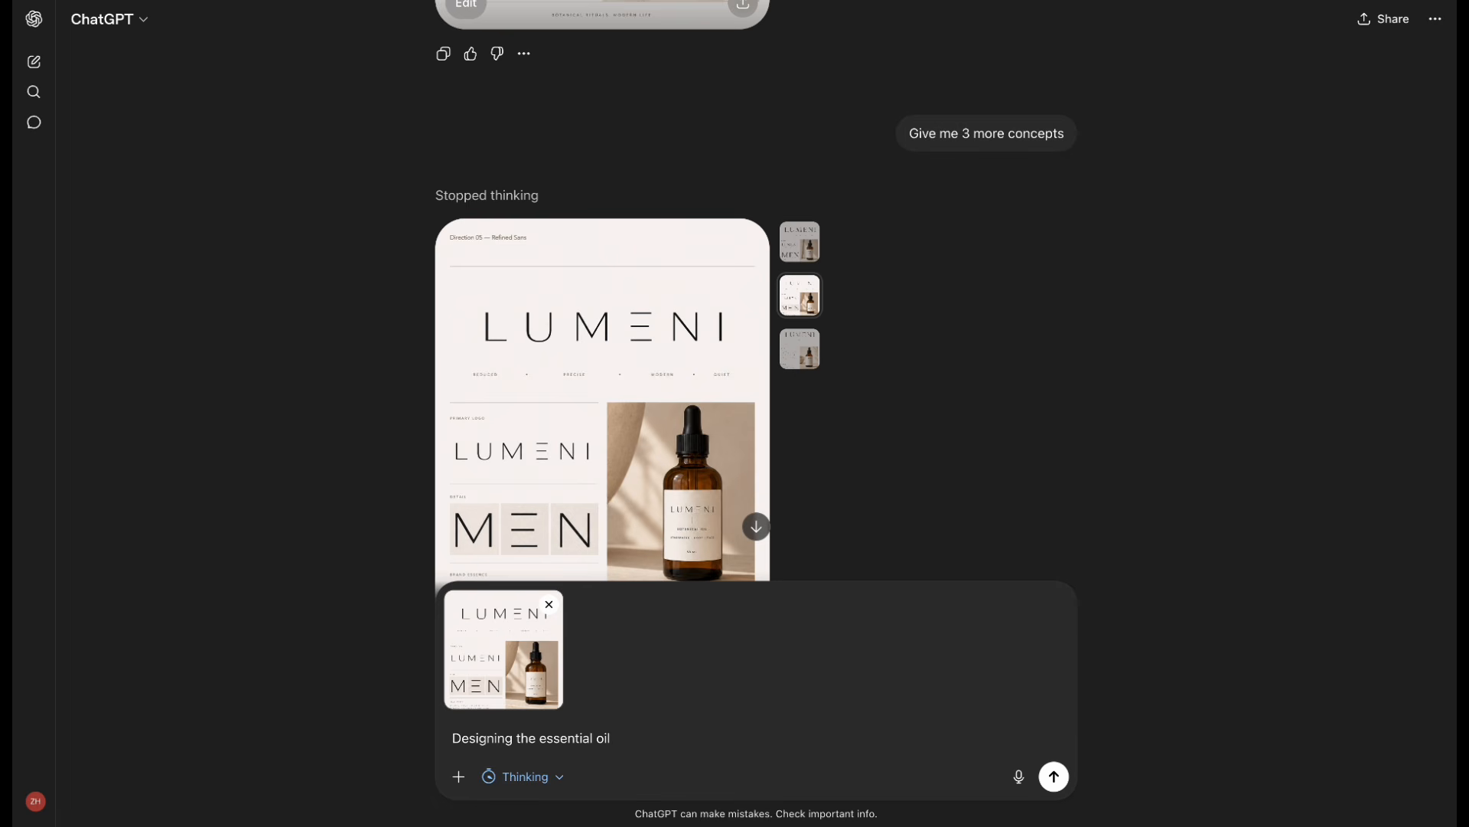
{"action": "type", "text": " packaging, 3"}
{"action": "scroll", "coordinate": [711, 751], "scroll_direction": "up", "scroll_amount": 1}
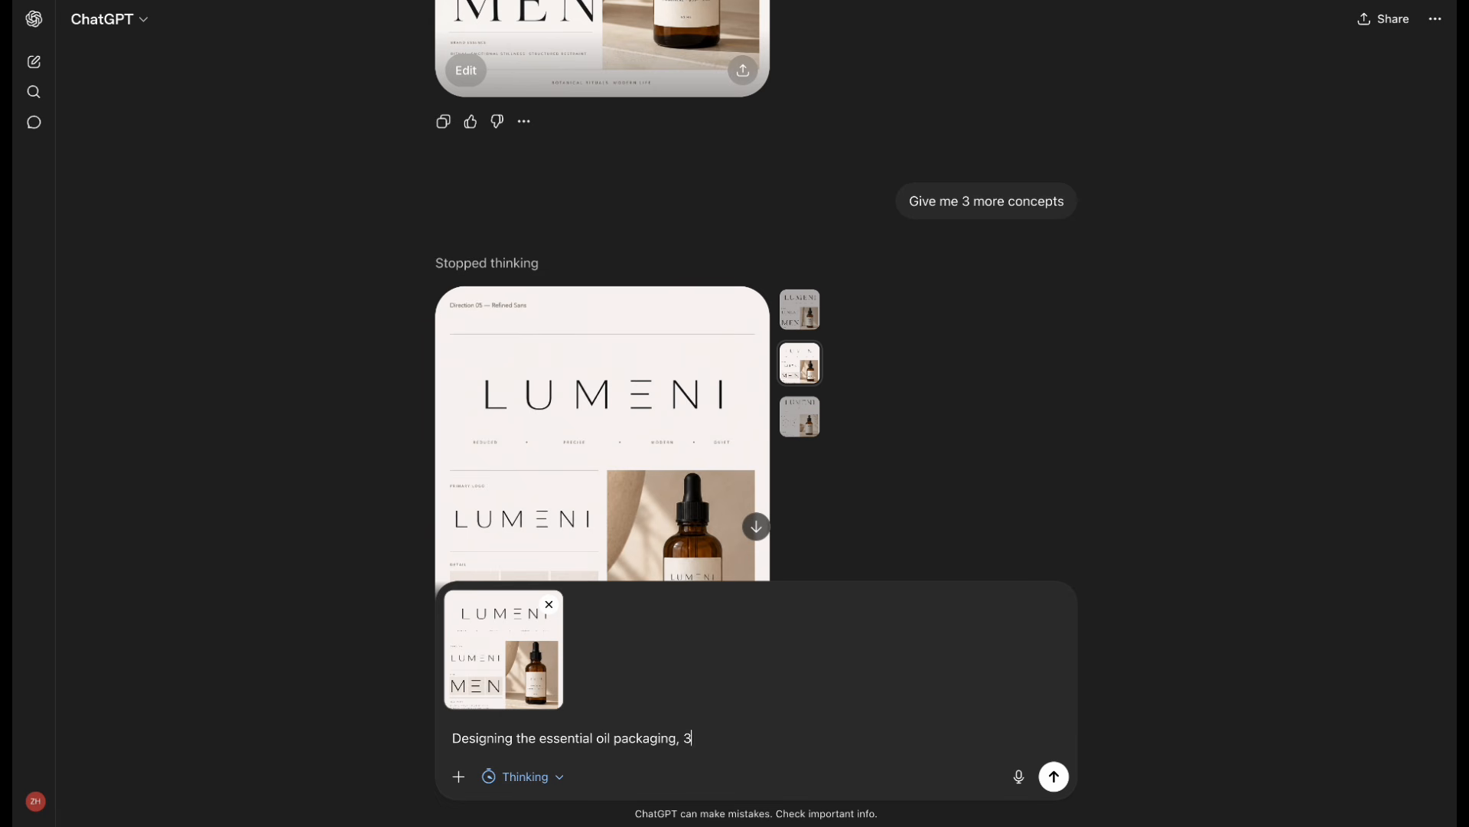
{"action": "type", "text": "concepts"}
{"action": "key", "text": "Return"}
- Review the three packaging concepts and attach copies of Packaging Concept 02 and the Direction 05 logo image to a new message
{"action": "left_click", "coordinate": [625, 350]}
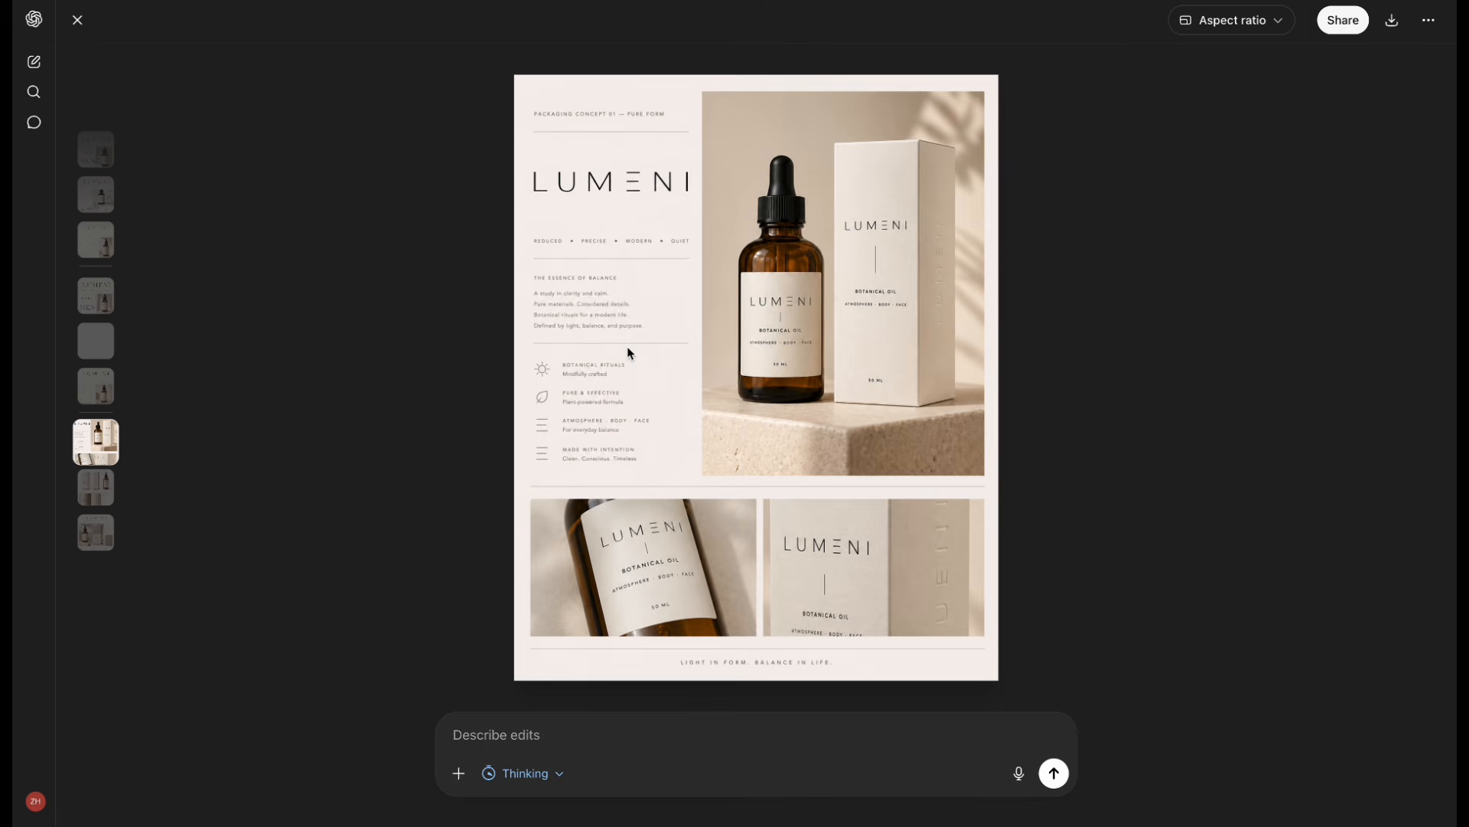
{"action": "left_click", "coordinate": [103, 499]}
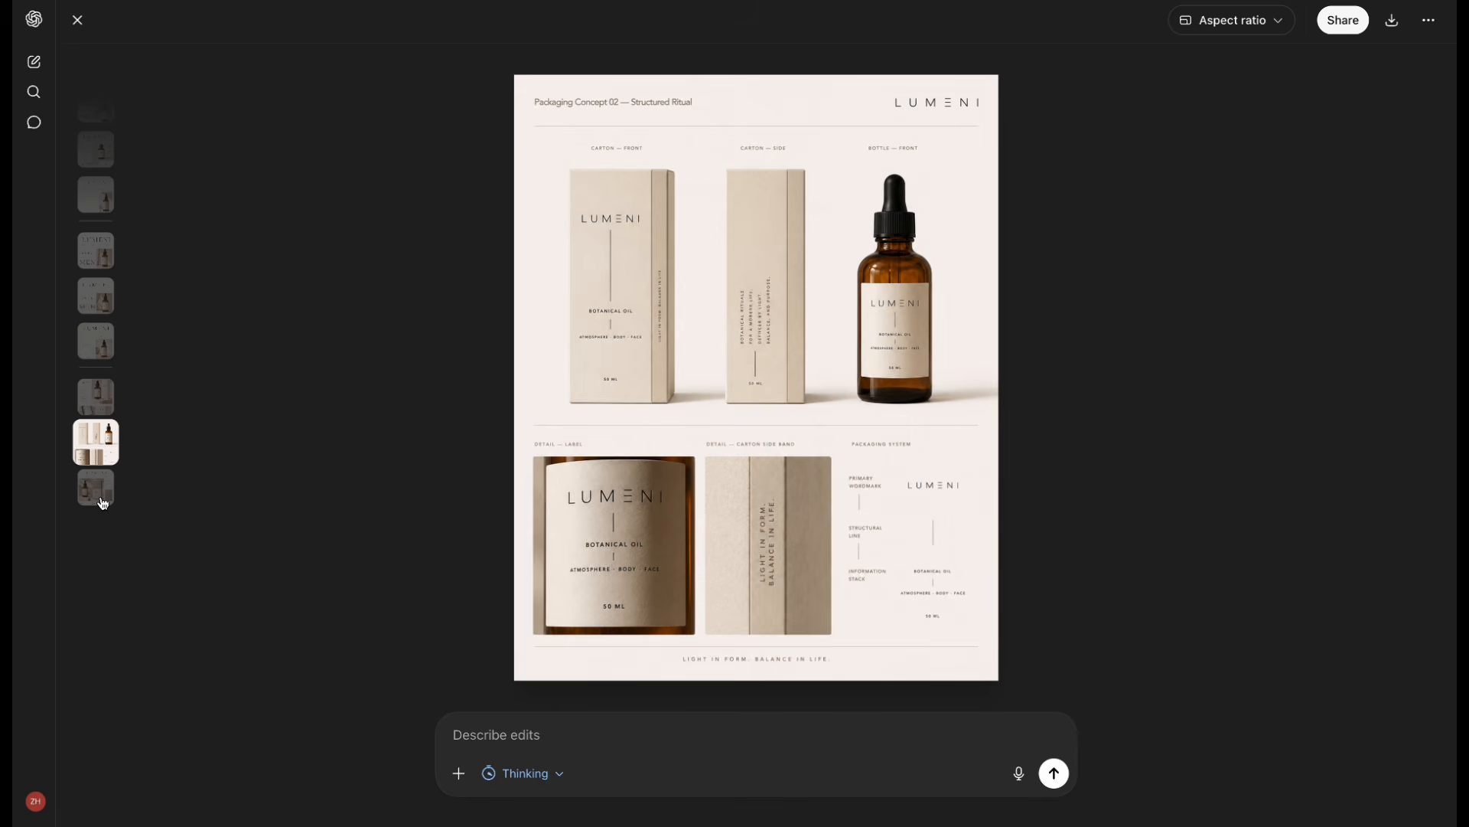
{"action": "left_click", "coordinate": [103, 499]}
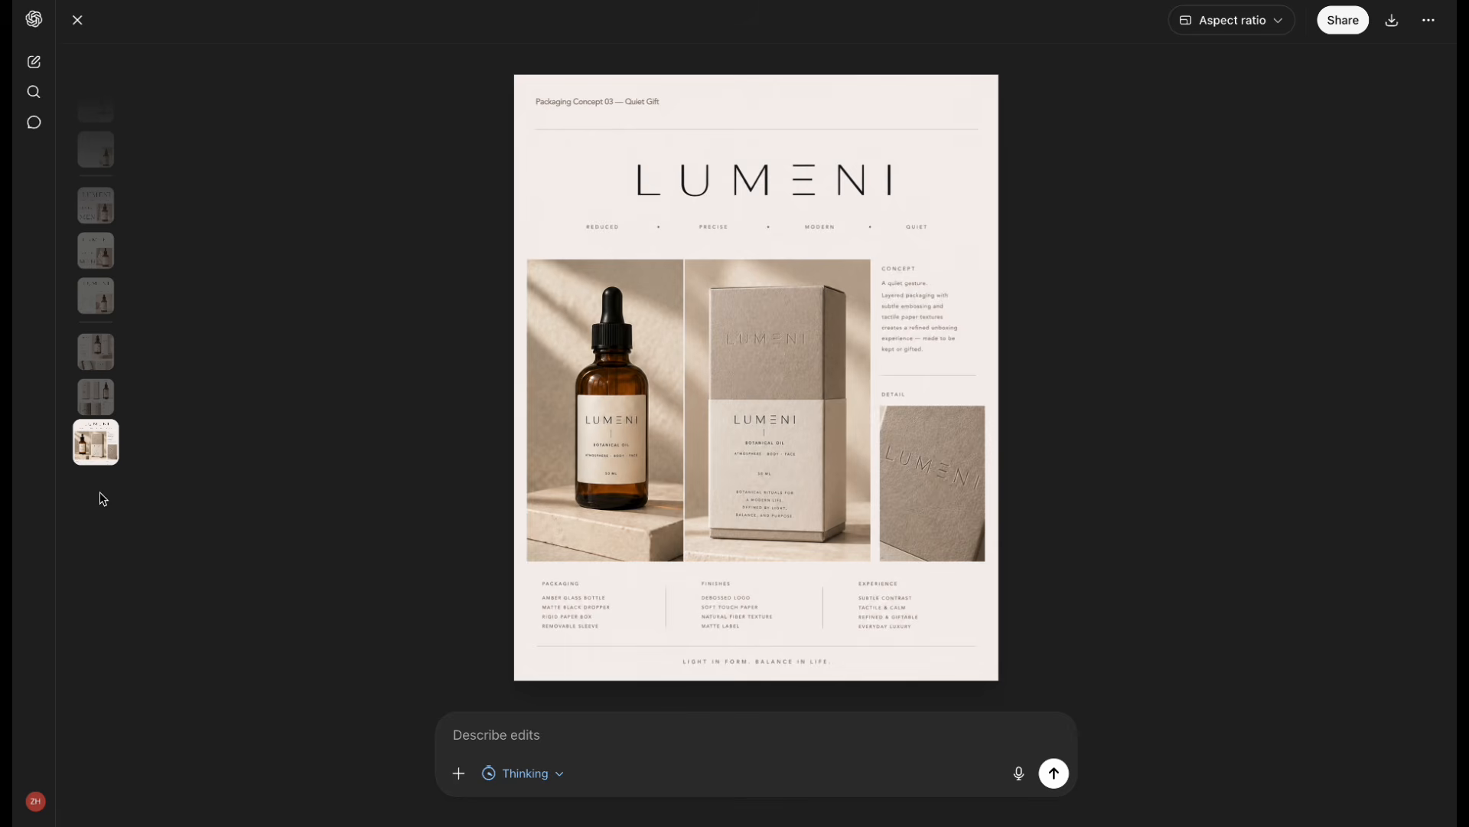
{"action": "key", "text": "Escape"}
{"action": "left_click", "coordinate": [443, 653]}
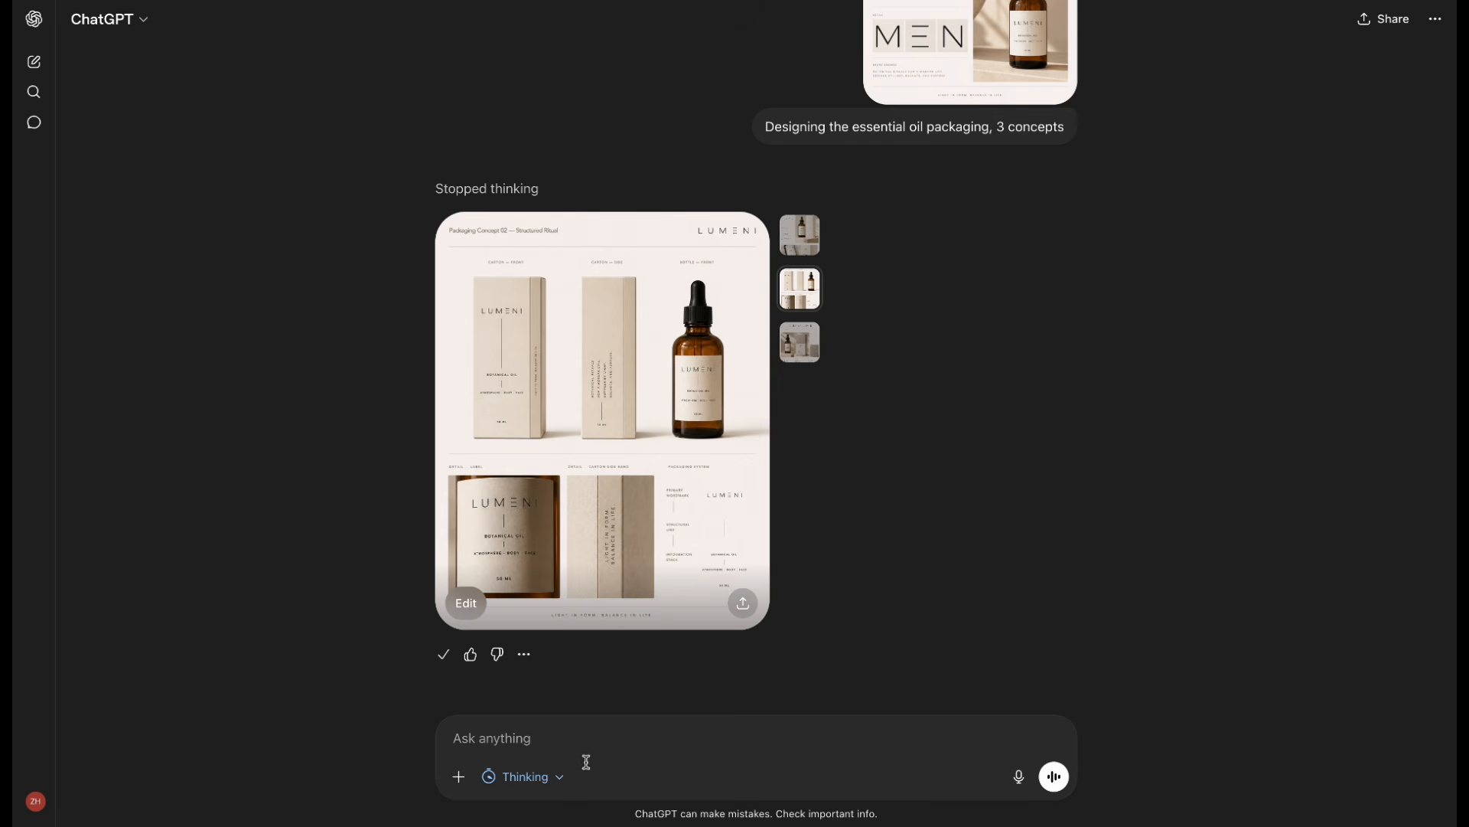
{"action": "key", "text": "ctrl+v"}
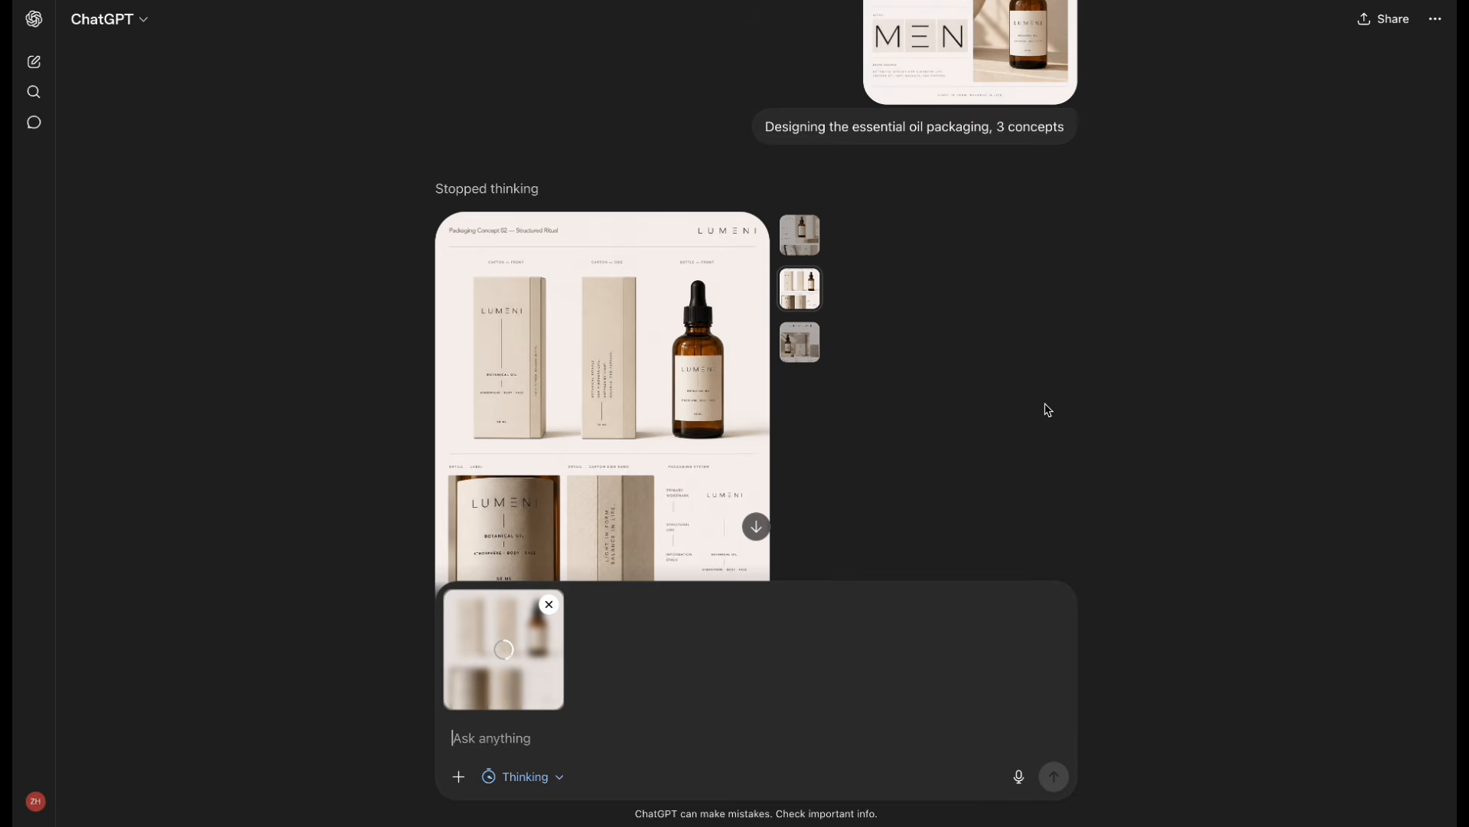
{"action": "scroll", "coordinate": [1046, 408], "scroll_direction": "up", "scroll_amount": 1}
{"action": "scroll", "coordinate": [1048, 409], "scroll_direction": "up", "scroll_amount": 7}
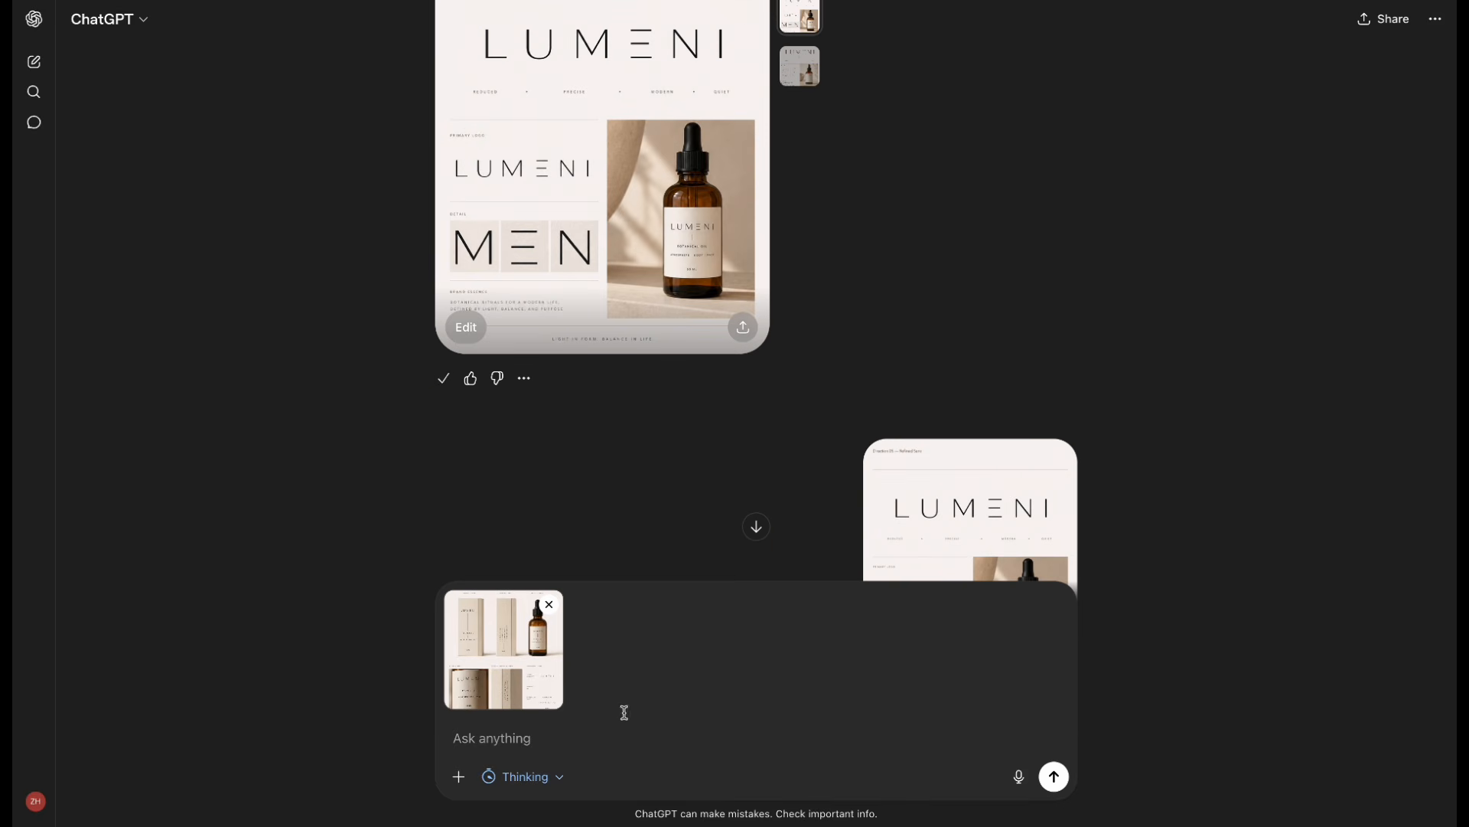
{"action": "key", "text": "ctrl+v"}
- Send the prompt "Design a brand guideline, make sure logo, packaging size, proportions, and colors remain unchanged" with both attached images
{"action": "type", "text": "Design a"}
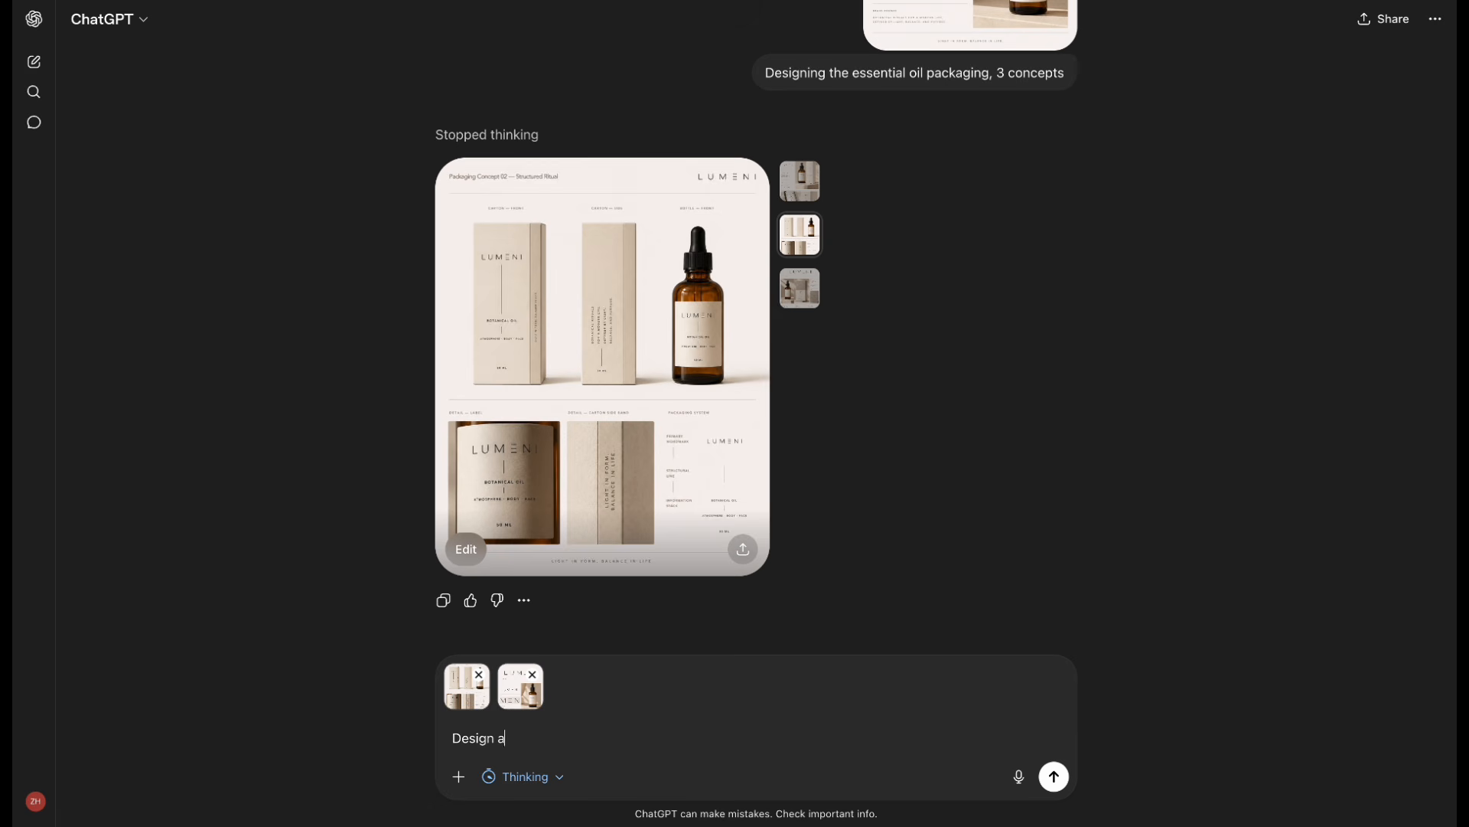
{"action": "type", "text": " brand guideline, make sure"}
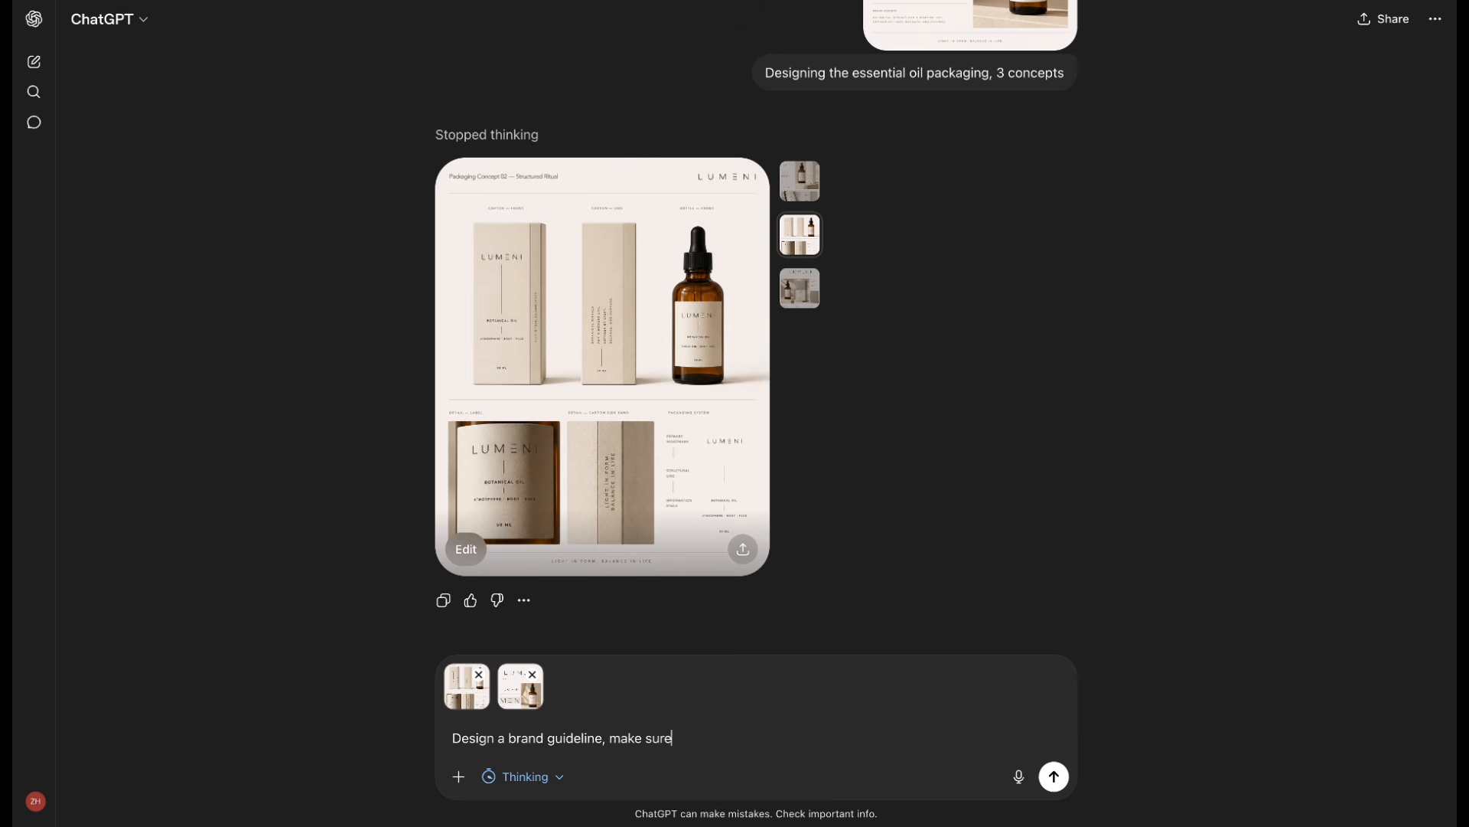
{"action": "type", "text": " logo, packaging size, proportions, and colors"}
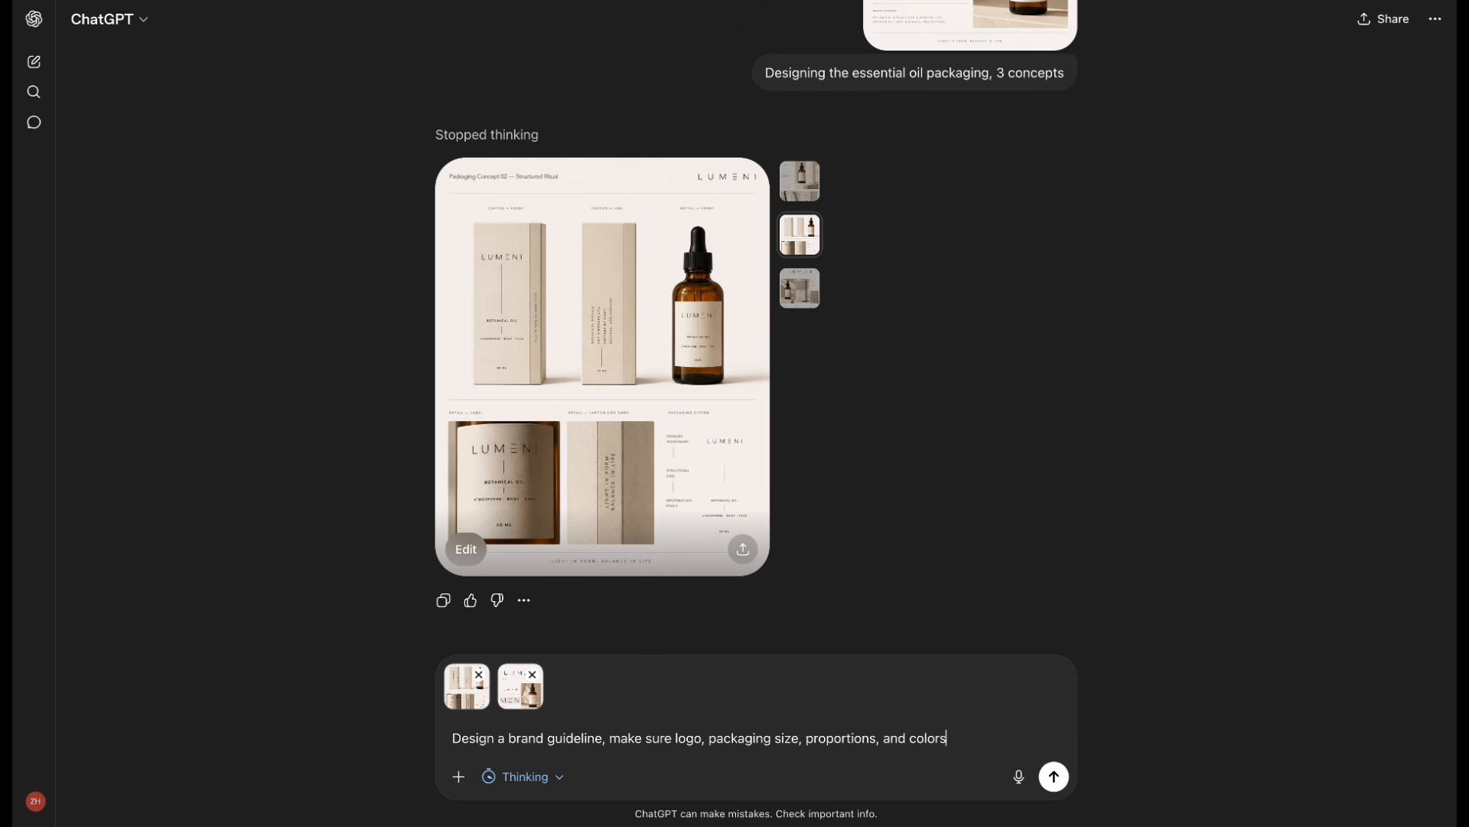
{"action": "type", "text": " ramain unchanged"}
{"action": "left_click", "coordinate": [1052, 777]}
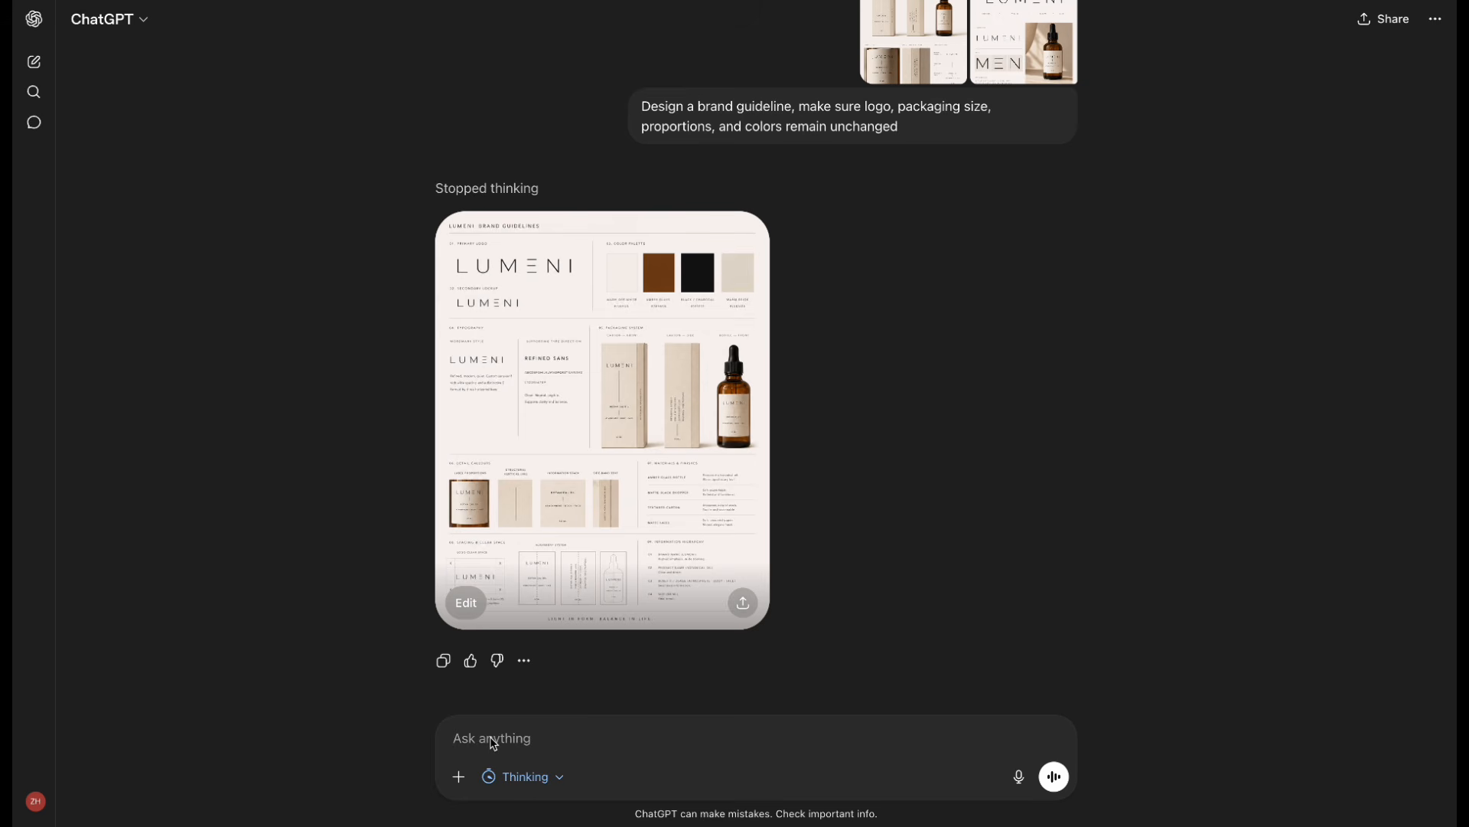
- Examine the LUMENI brand guidelines sheet full size and attach a copy of it to a new message
{"action": "left_click", "coordinate": [746, 261]}
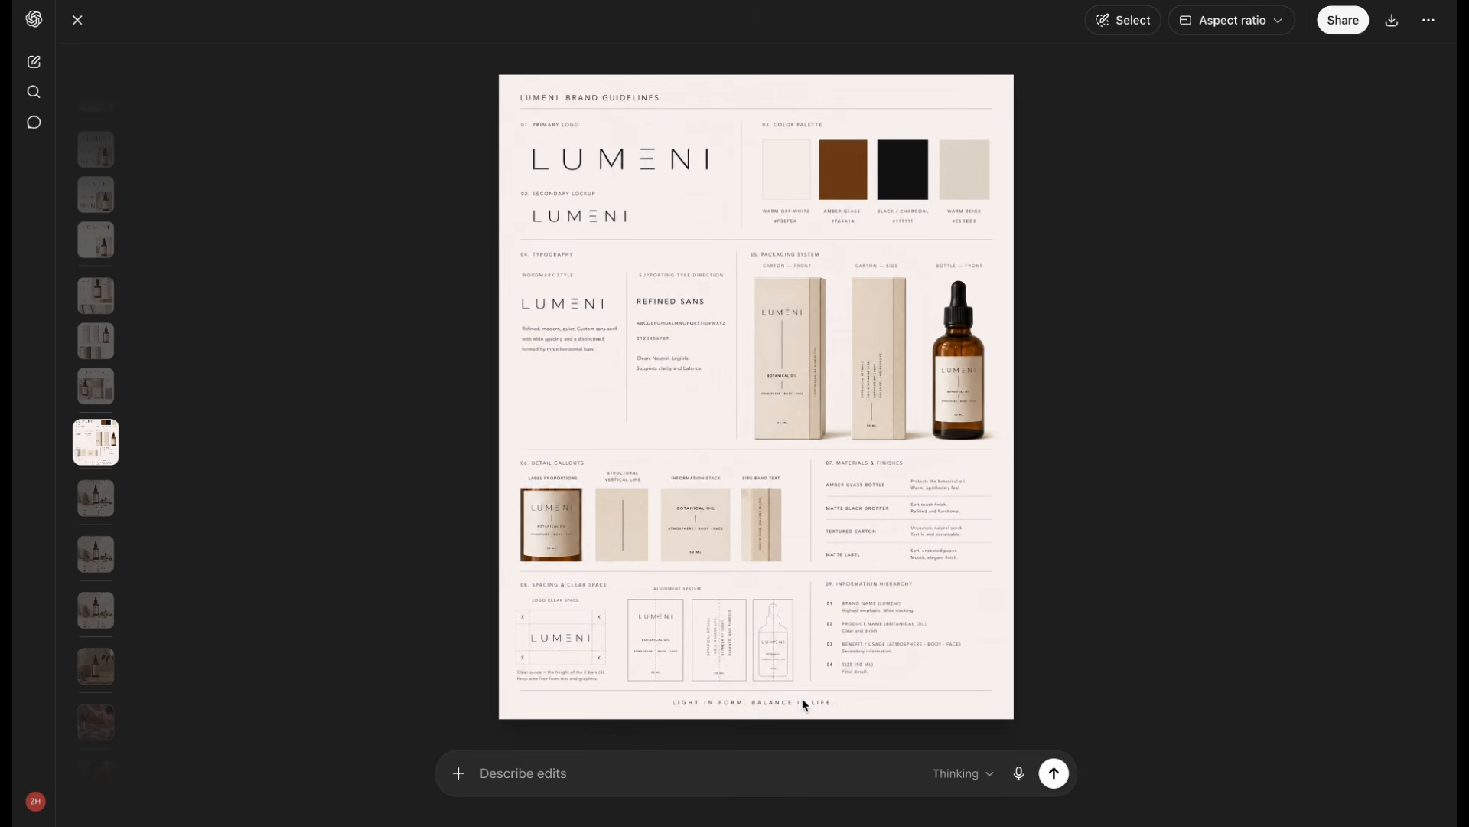
{"action": "key", "text": "Escape"}
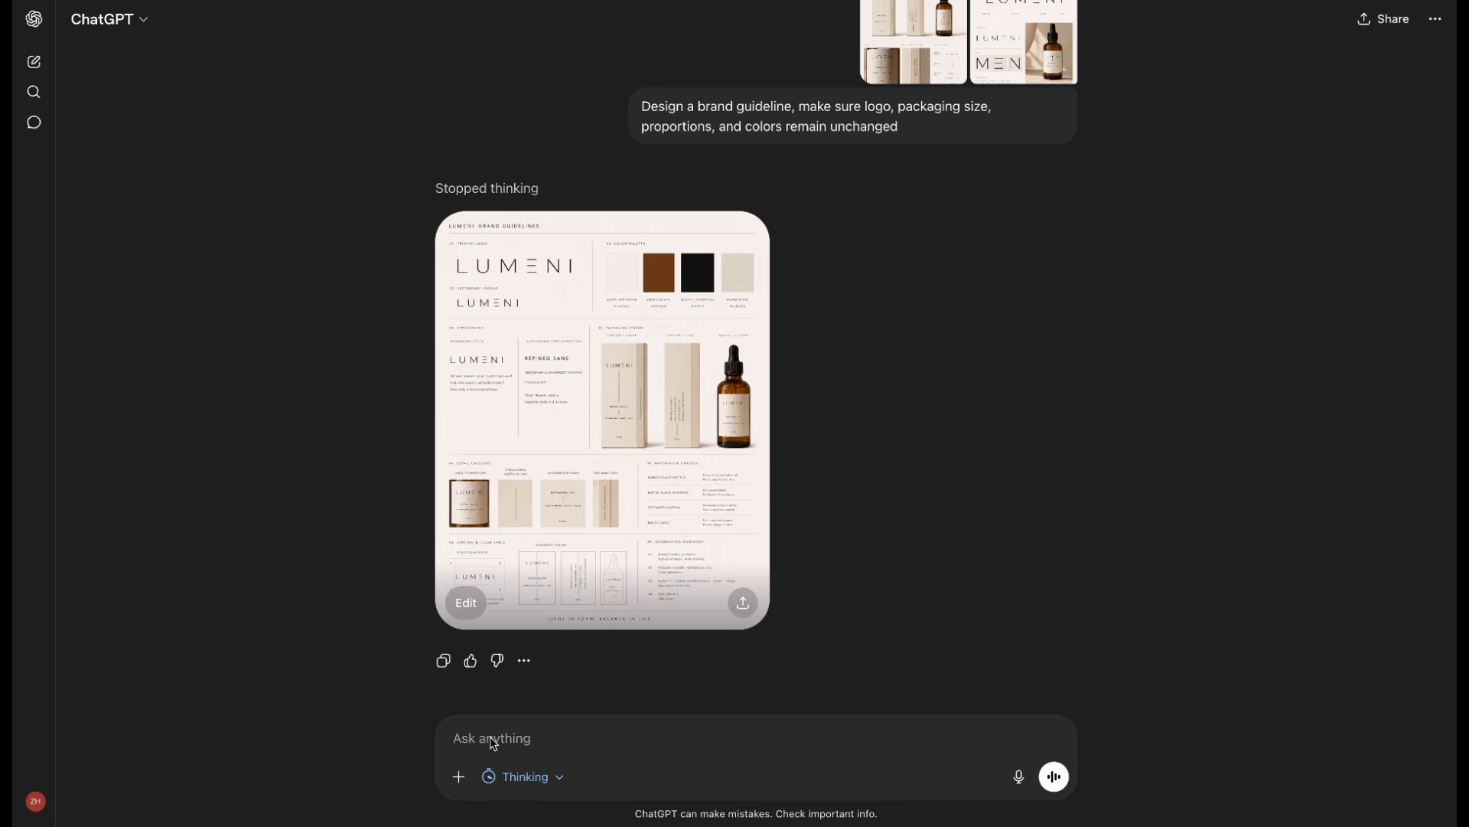
{"action": "left_click", "coordinate": [443, 660]}
{"action": "key", "text": "ctrl+v"}
- Send the prompt "Design an IG poster based on the product's ingredients" with the attached guidelines, using image creation mode
{"action": "type", "text": "Design an IG"}
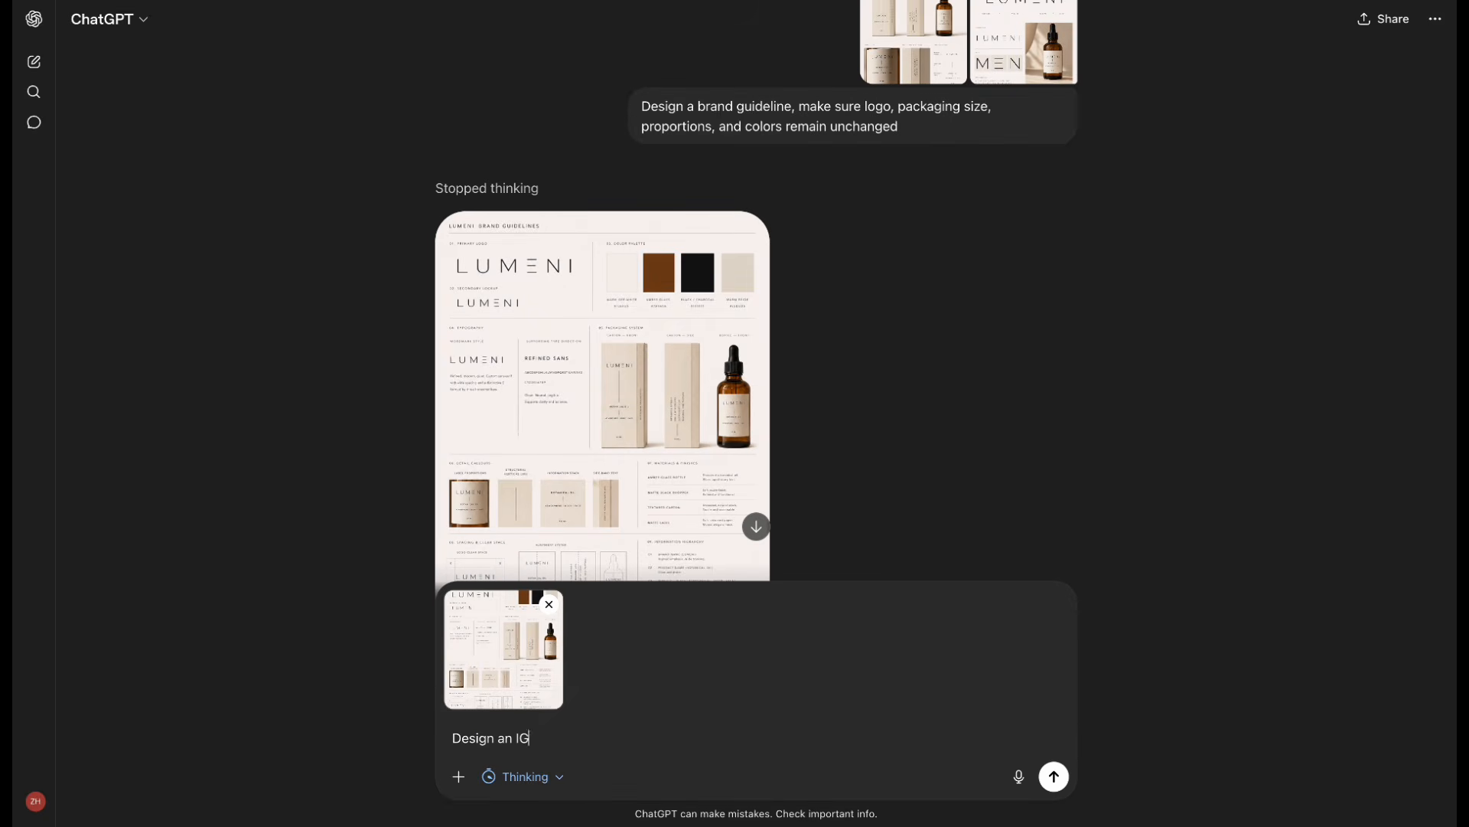
{"action": "type", "text": " poster based on the product's ingredi"}
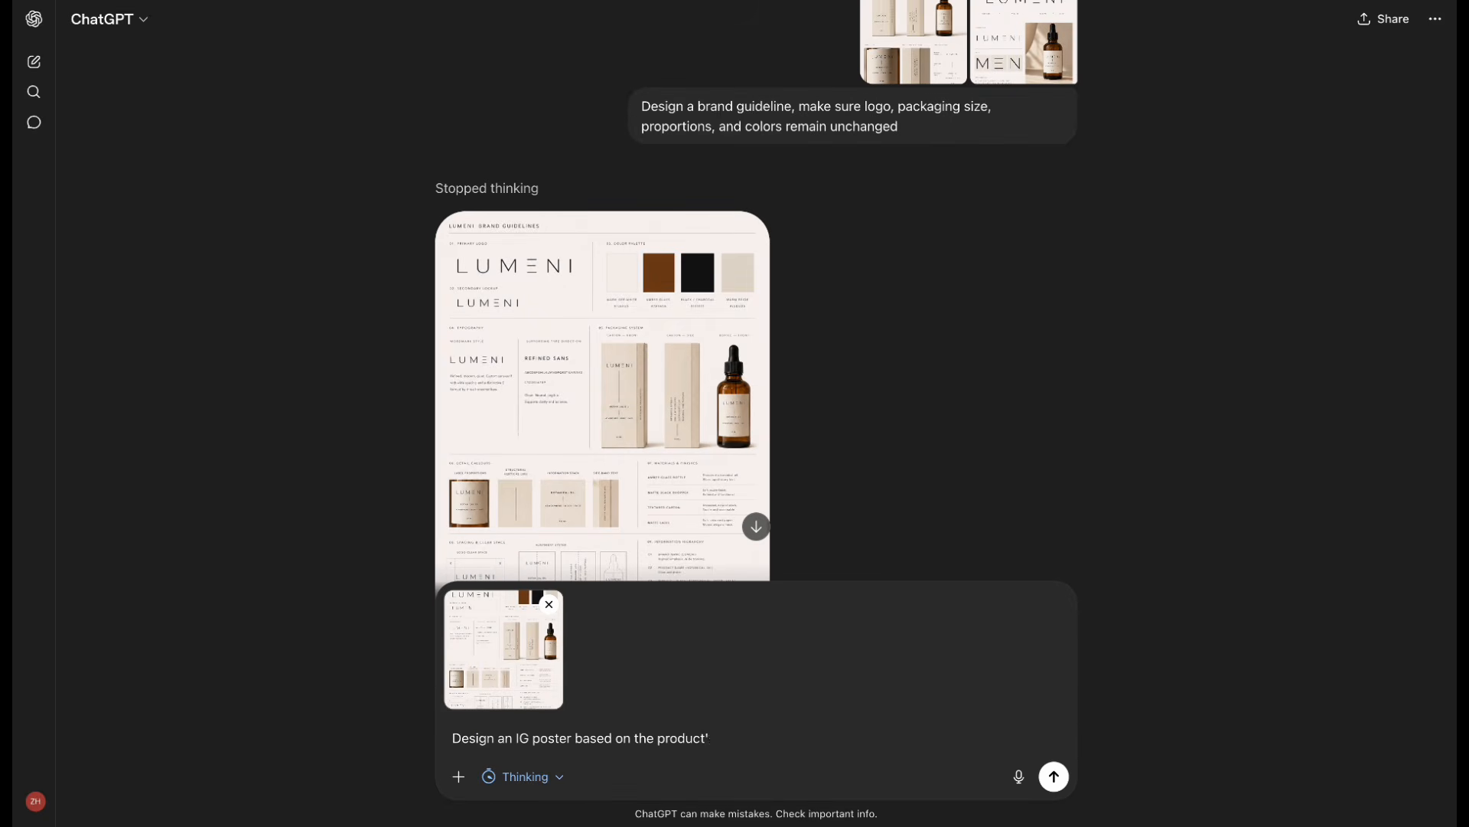
{"action": "type", "text": "ents"}
{"action": "left_click", "coordinate": [458, 776]}
{"action": "left_click", "coordinate": [497, 650]}
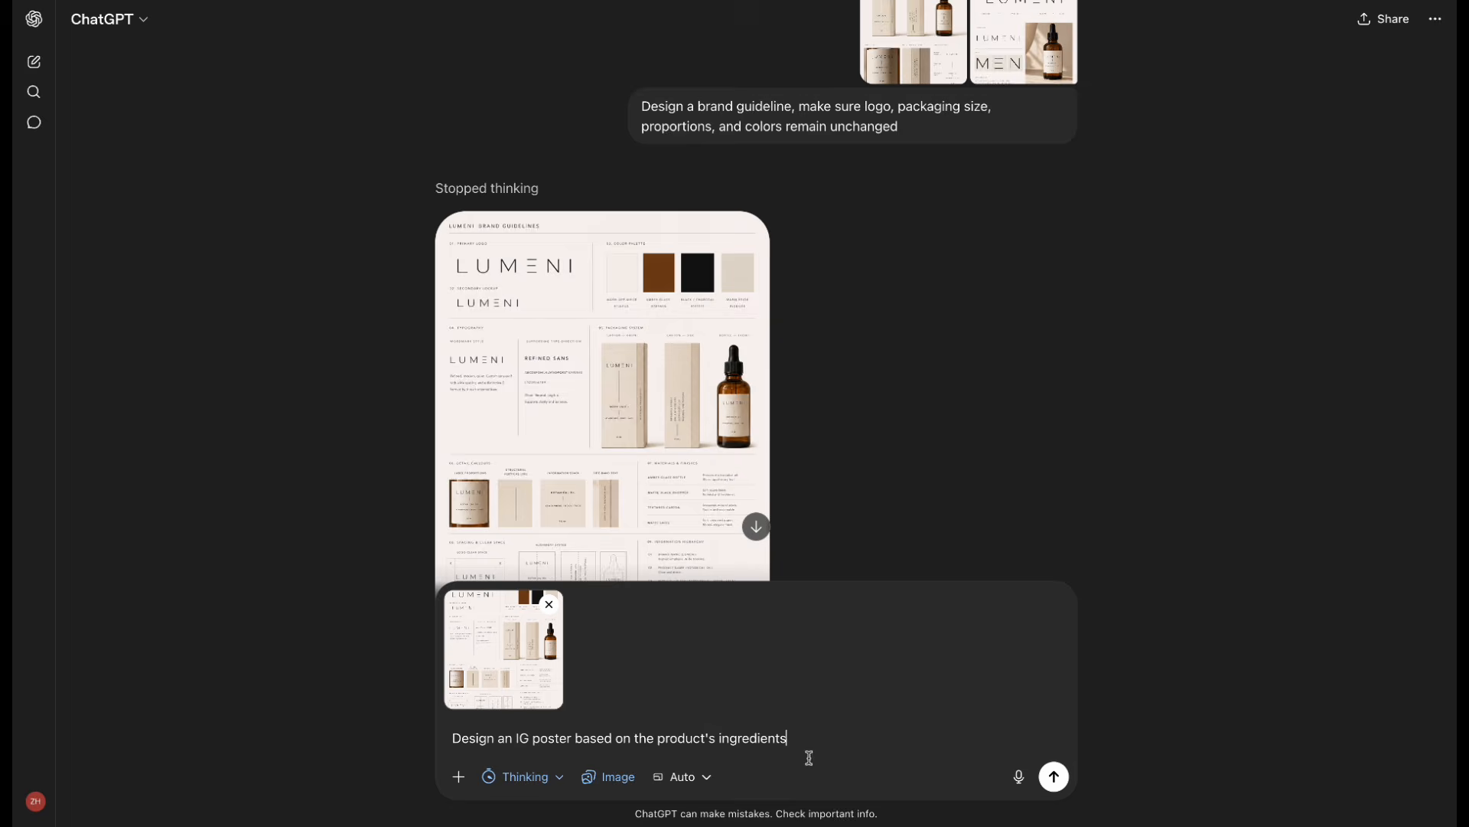
{"action": "key", "text": "Return"}
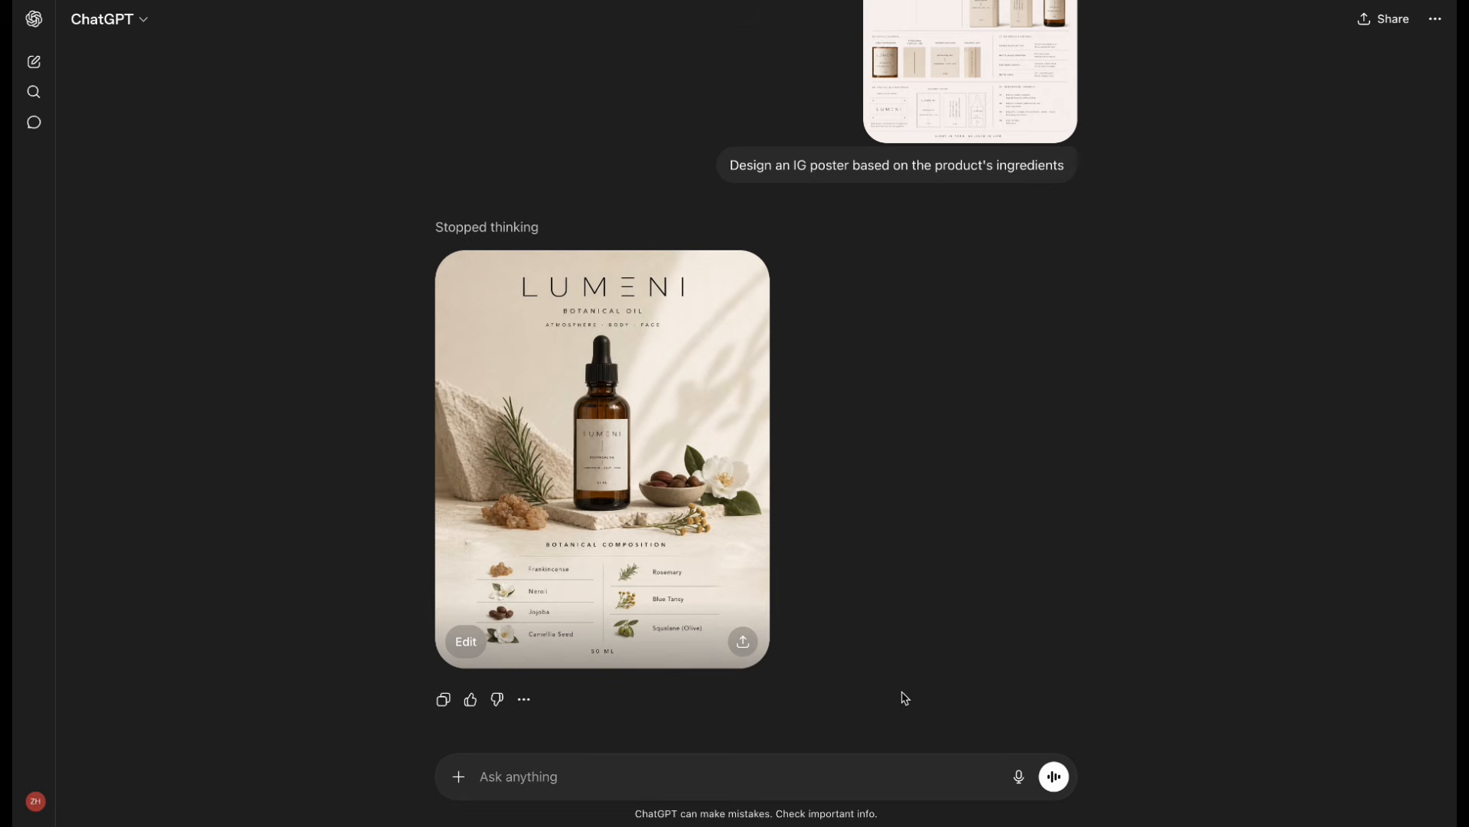
- Check the poster against the brand PDF and send "Sandalwood is missing from the ingredient list, also, add the benefits of each ingredient"
{"action": "left_click", "coordinate": [607, 457]}
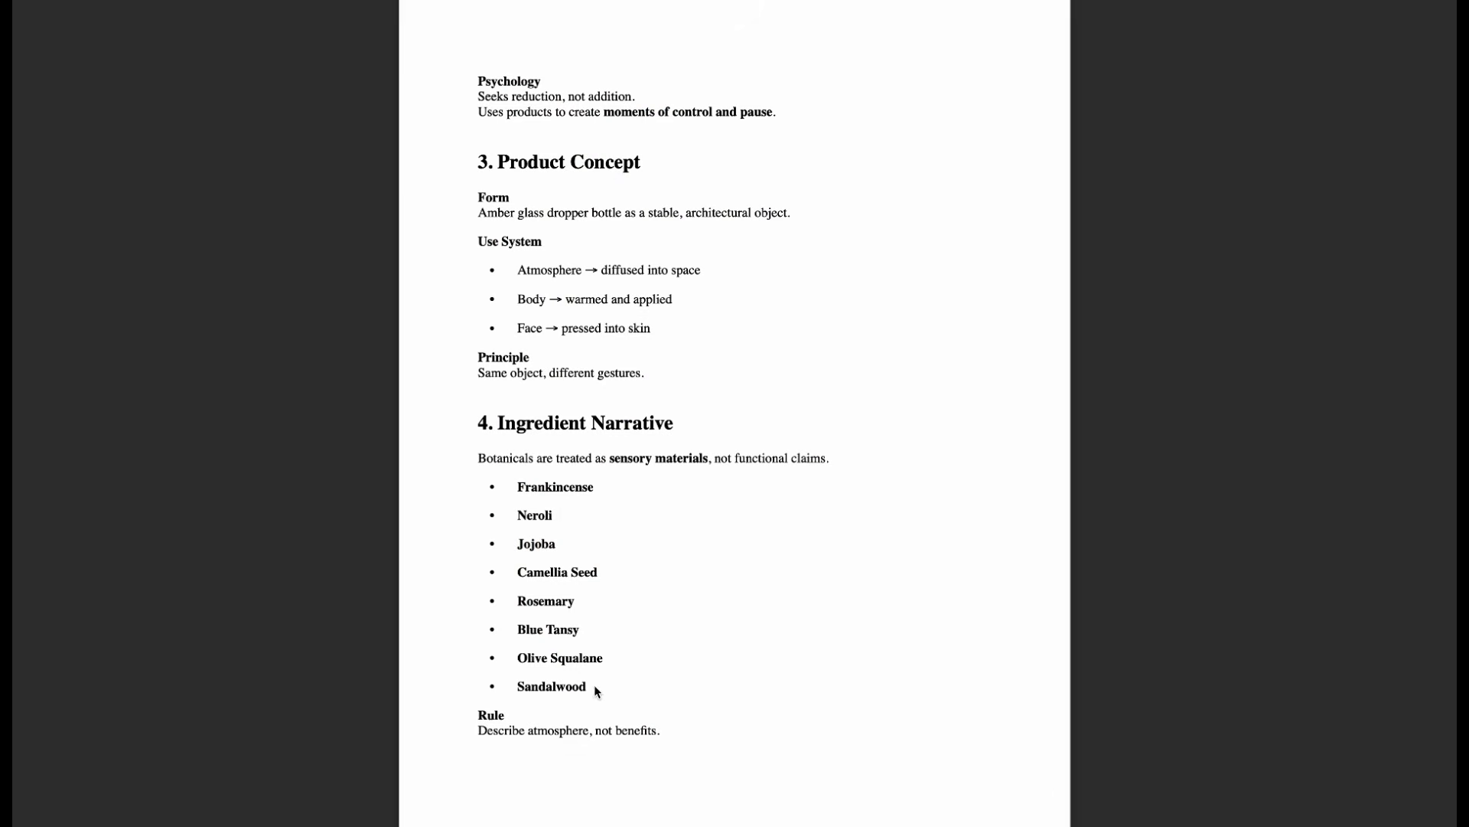
{"action": "left_click_drag", "start_coordinate": [594, 685], "coordinate": [503, 687]}
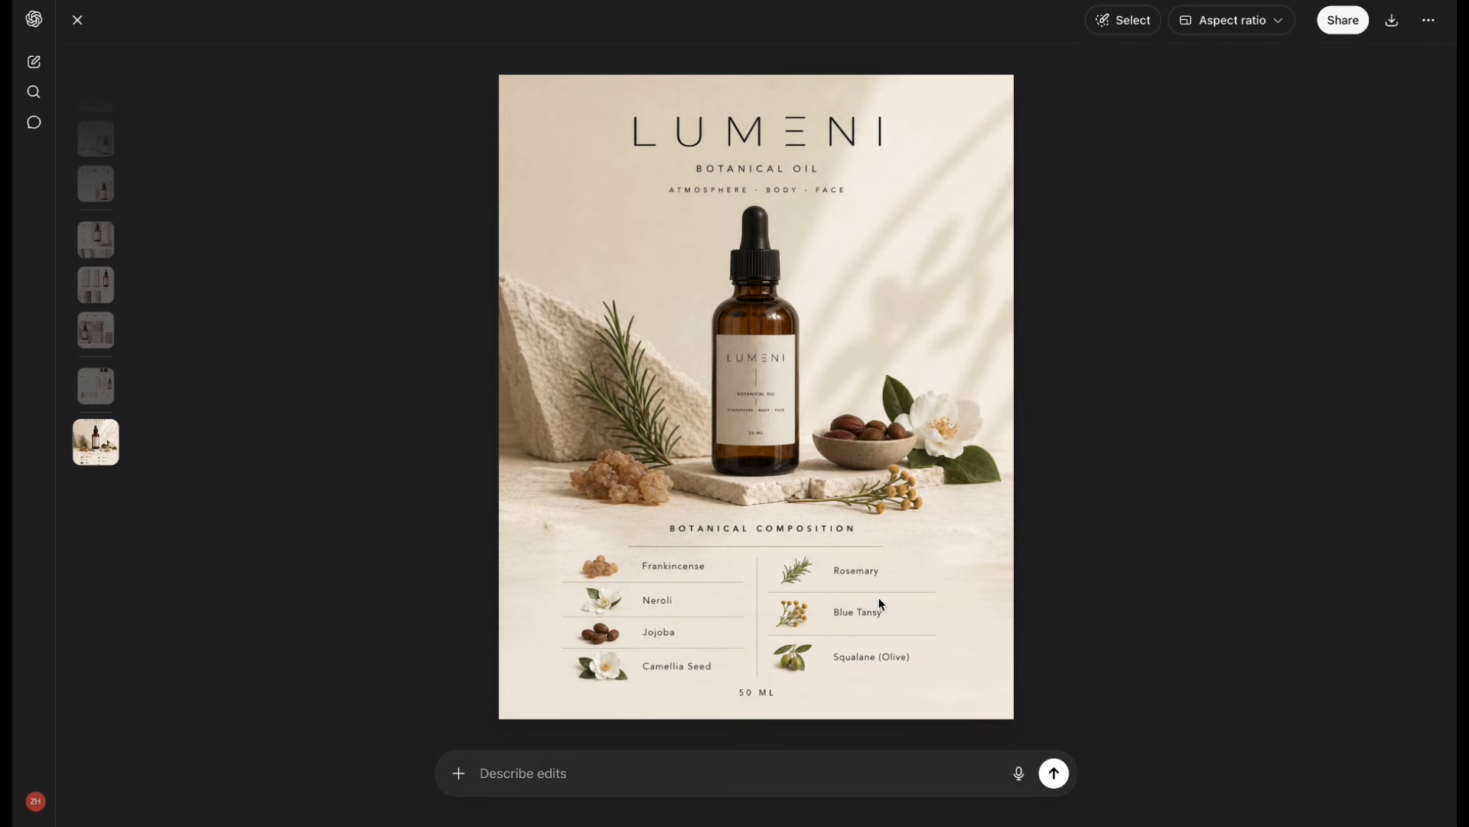
{"action": "type", "text": "Sandalwood is missing from the in"}
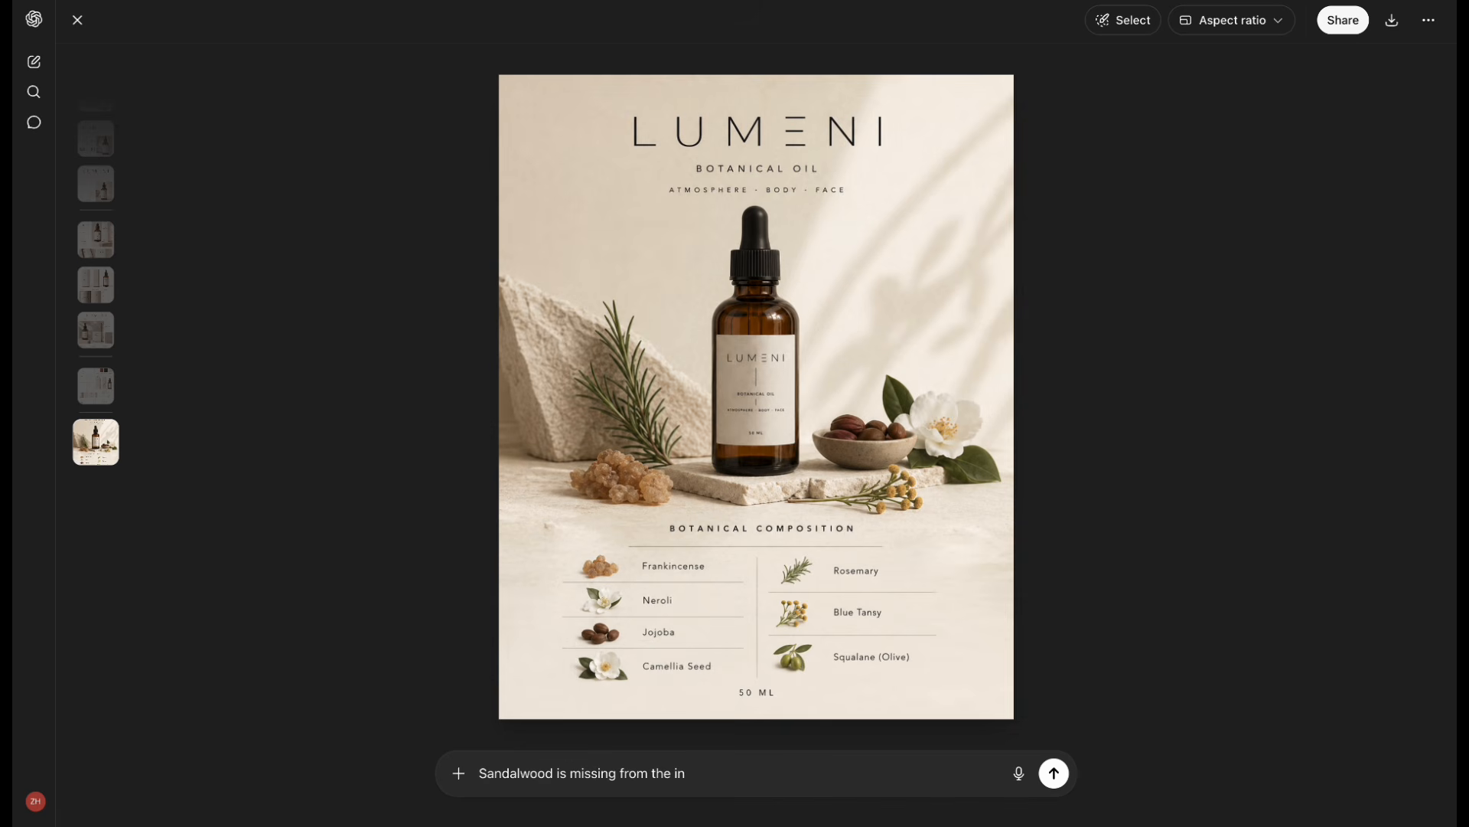
{"action": "type", "text": "gredient list, also, add thr benefits of each ingredient"}
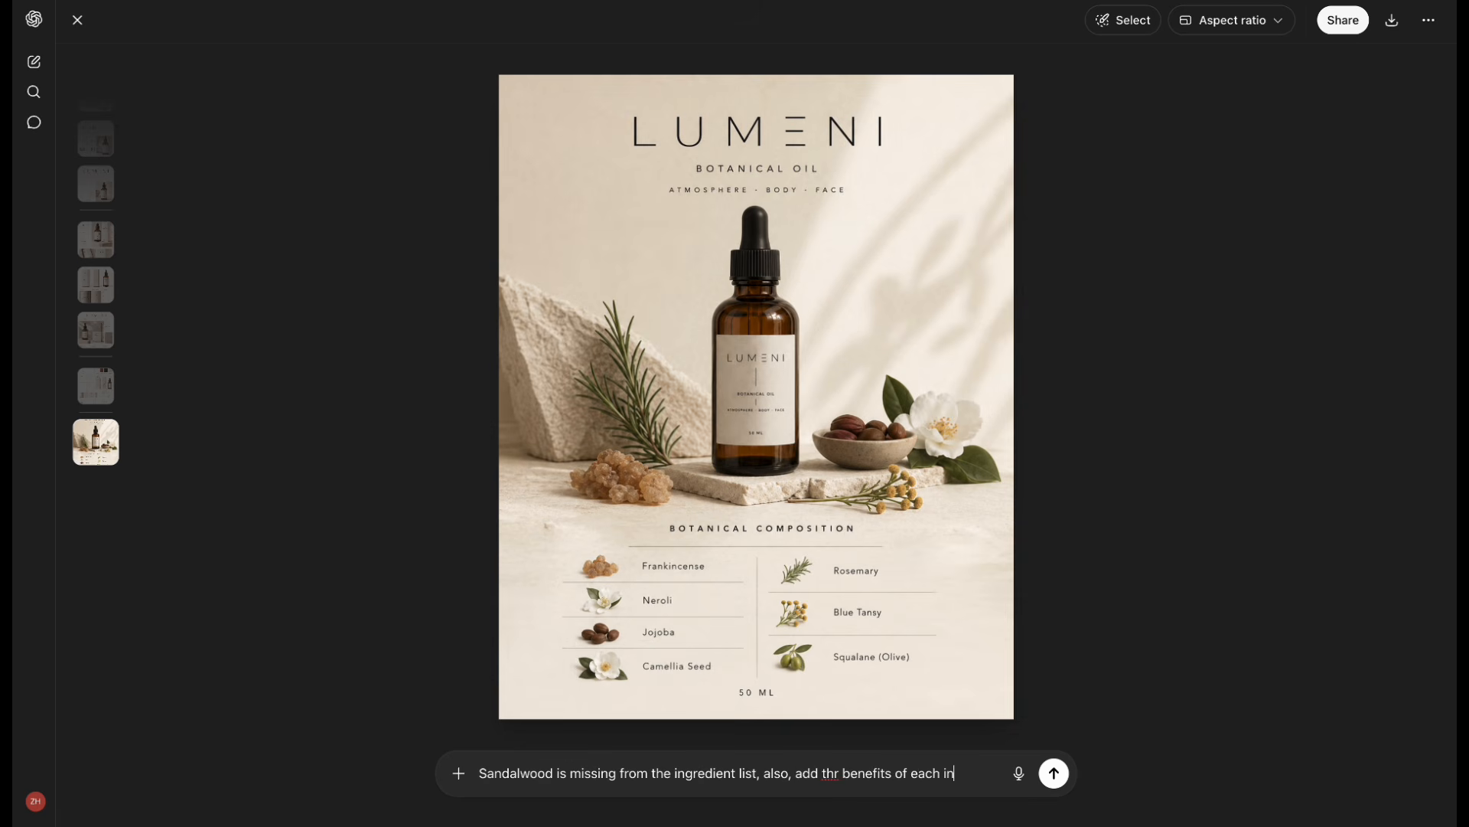
{"action": "key", "text": "Return"}
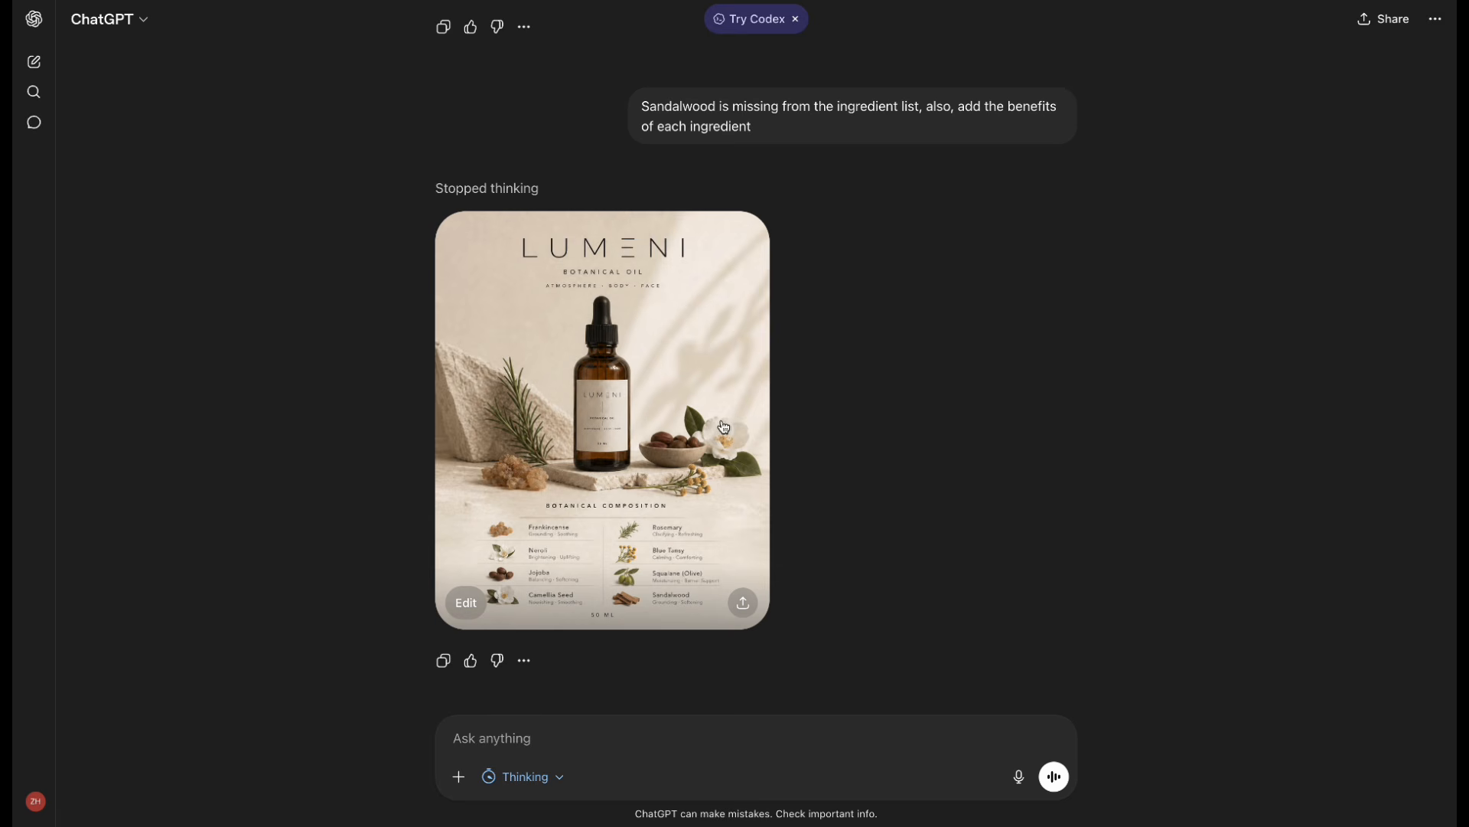
- Send "Design a Chinese version of the poster" with the revised poster attached, and view the generated version full size
{"action": "left_click", "coordinate": [723, 427]}
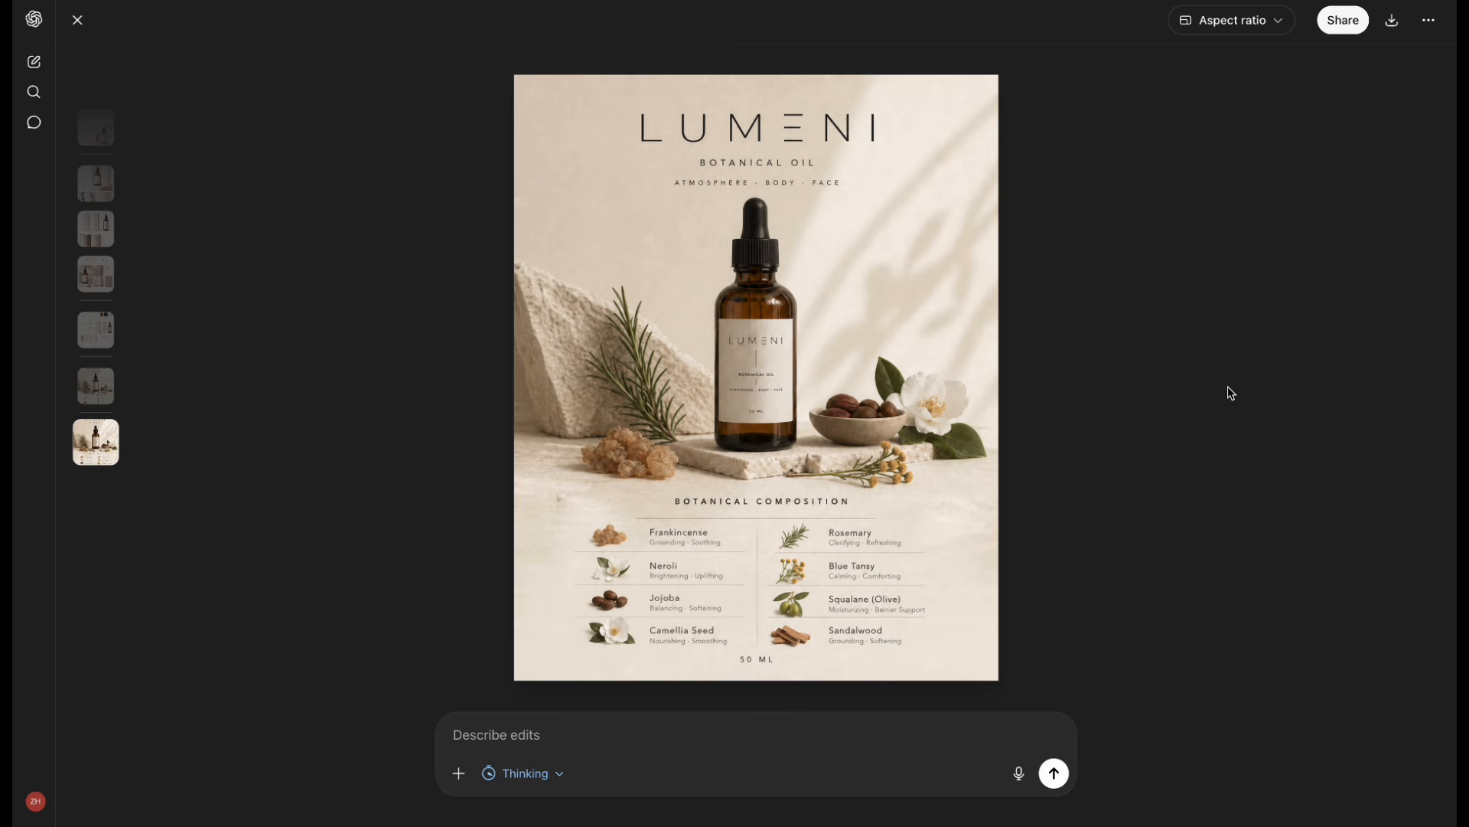
{"action": "key", "text": "Escape"}
{"action": "type", "text": "Design a Chinese version of the poster"}
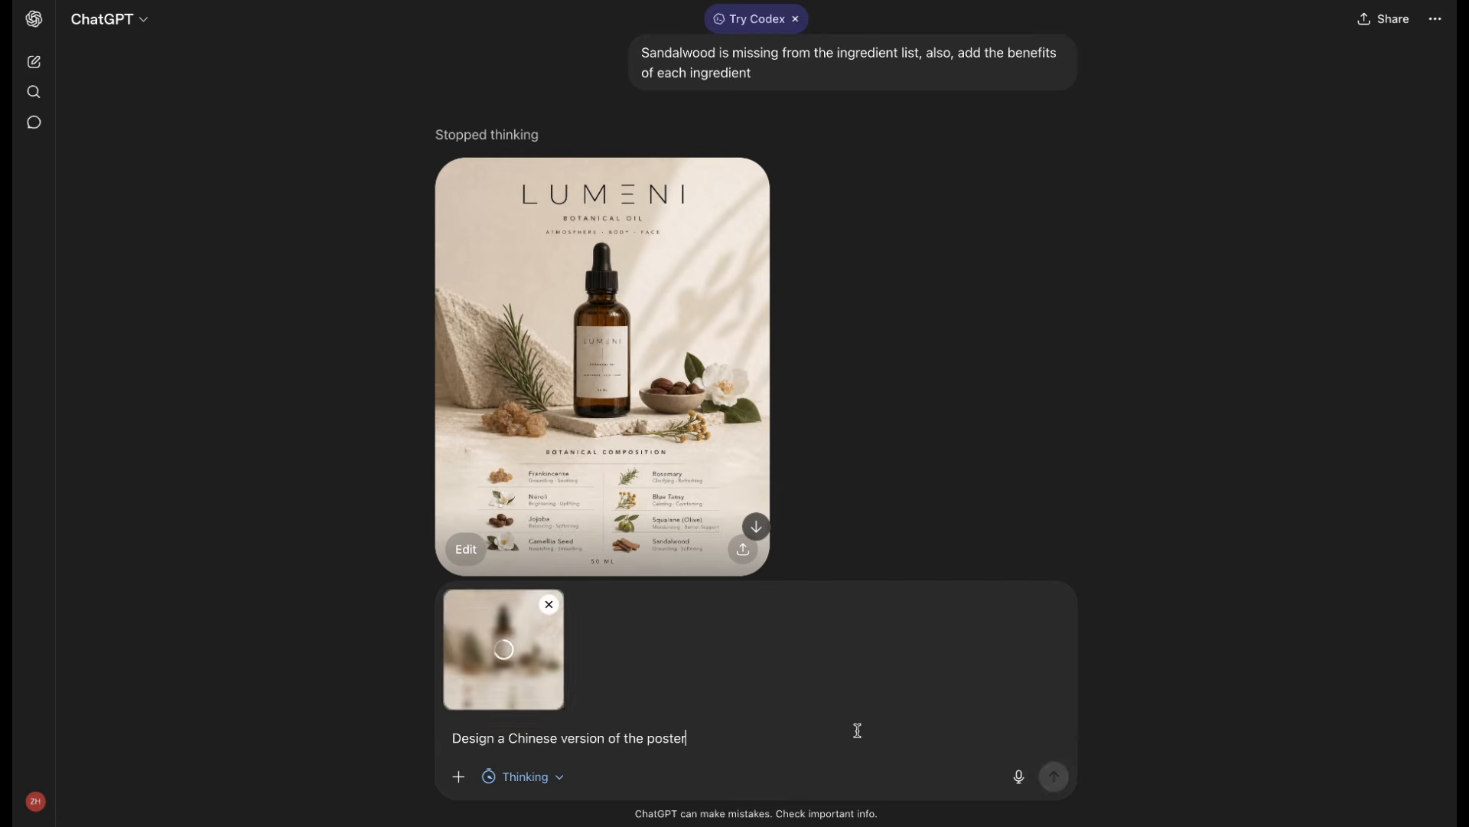
{"action": "key", "text": "Return"}
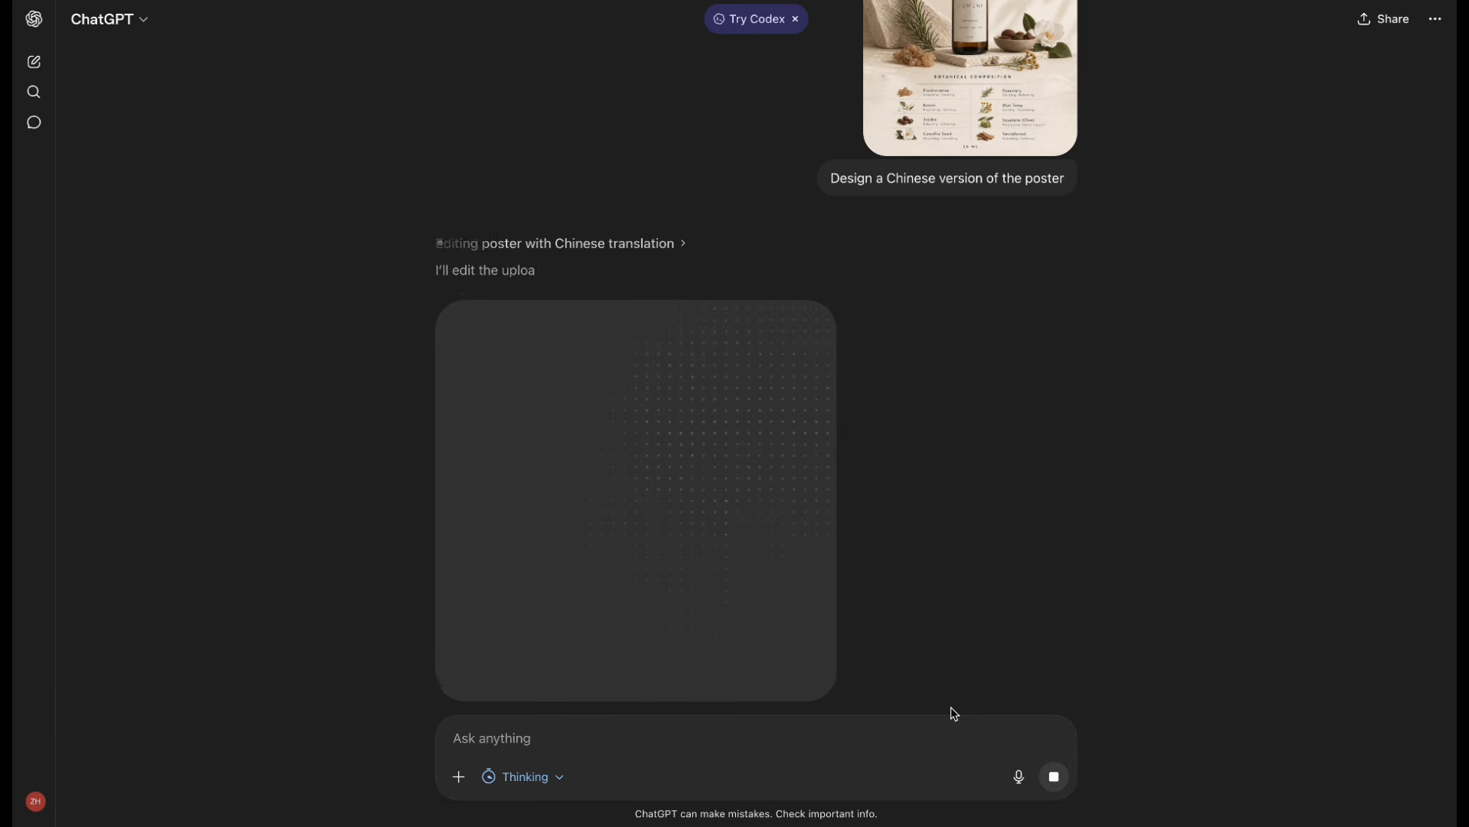
{"action": "left_click", "coordinate": [643, 345]}
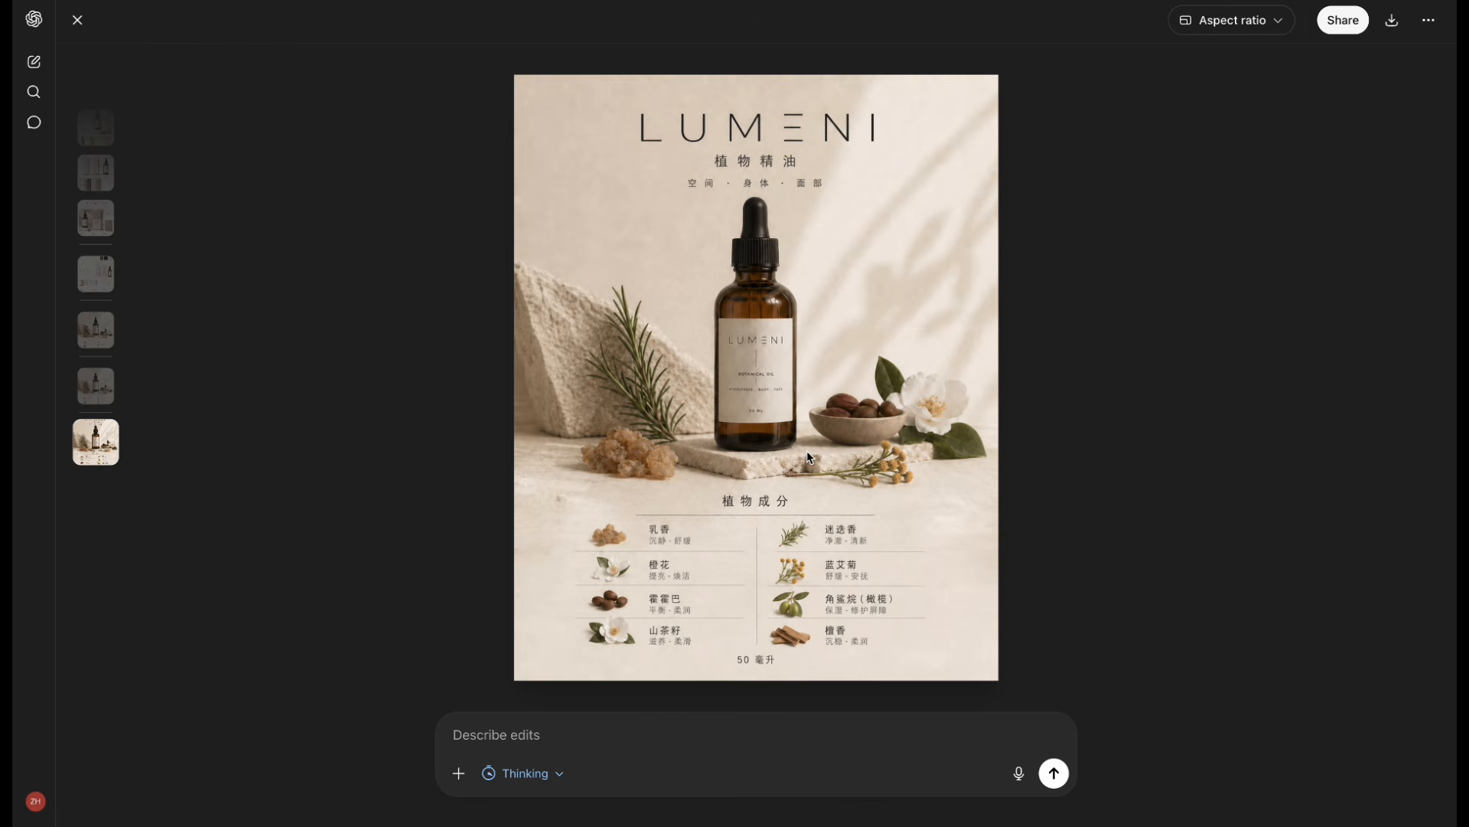
{"action": "key", "text": "Escape"}
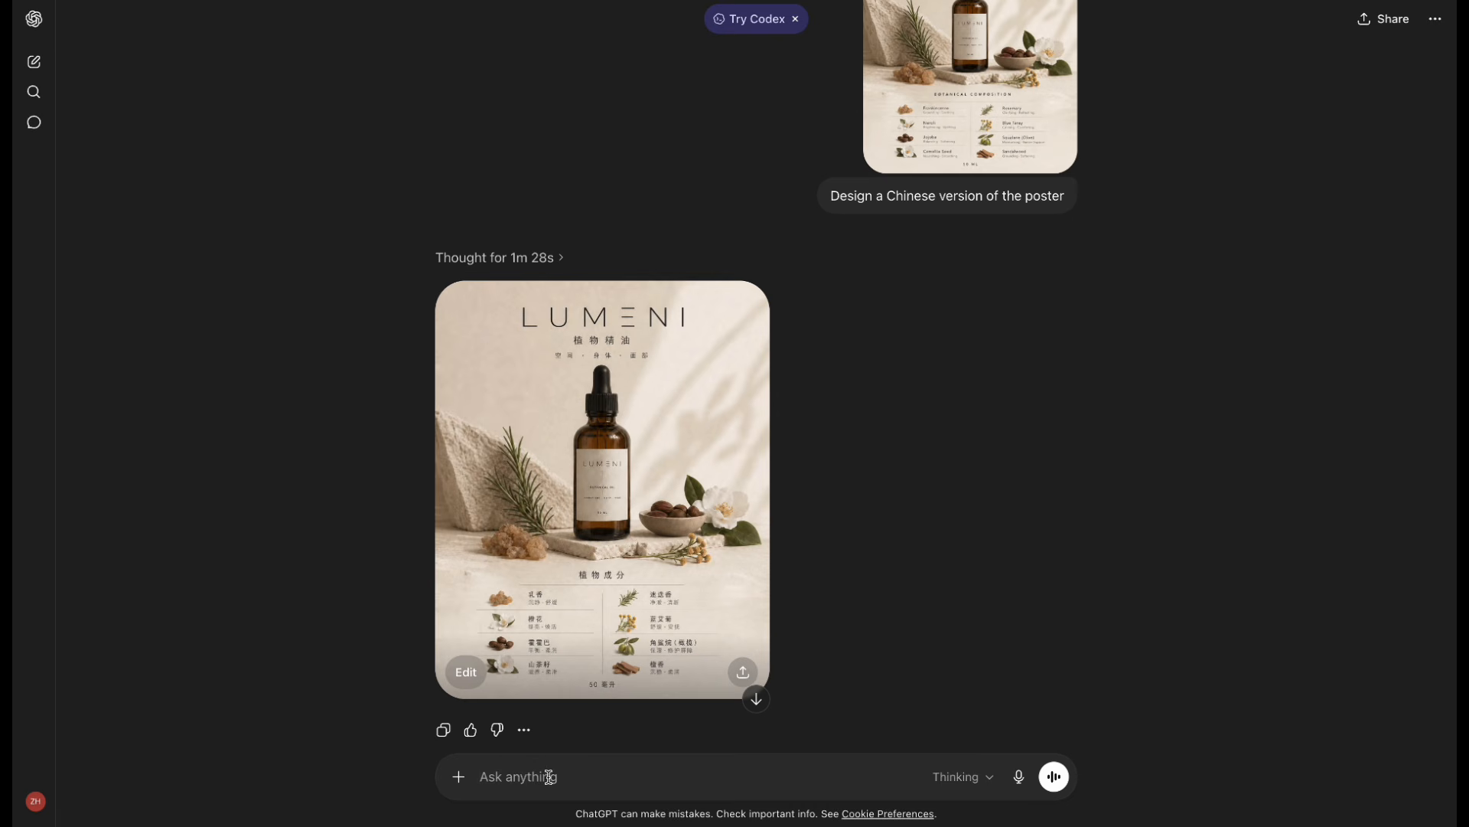
- Send the prompt "Design a premiun Amazon A+ image set for this brand" with the brand guidelines sheet attached
{"action": "key", "text": "ctrl+v"}
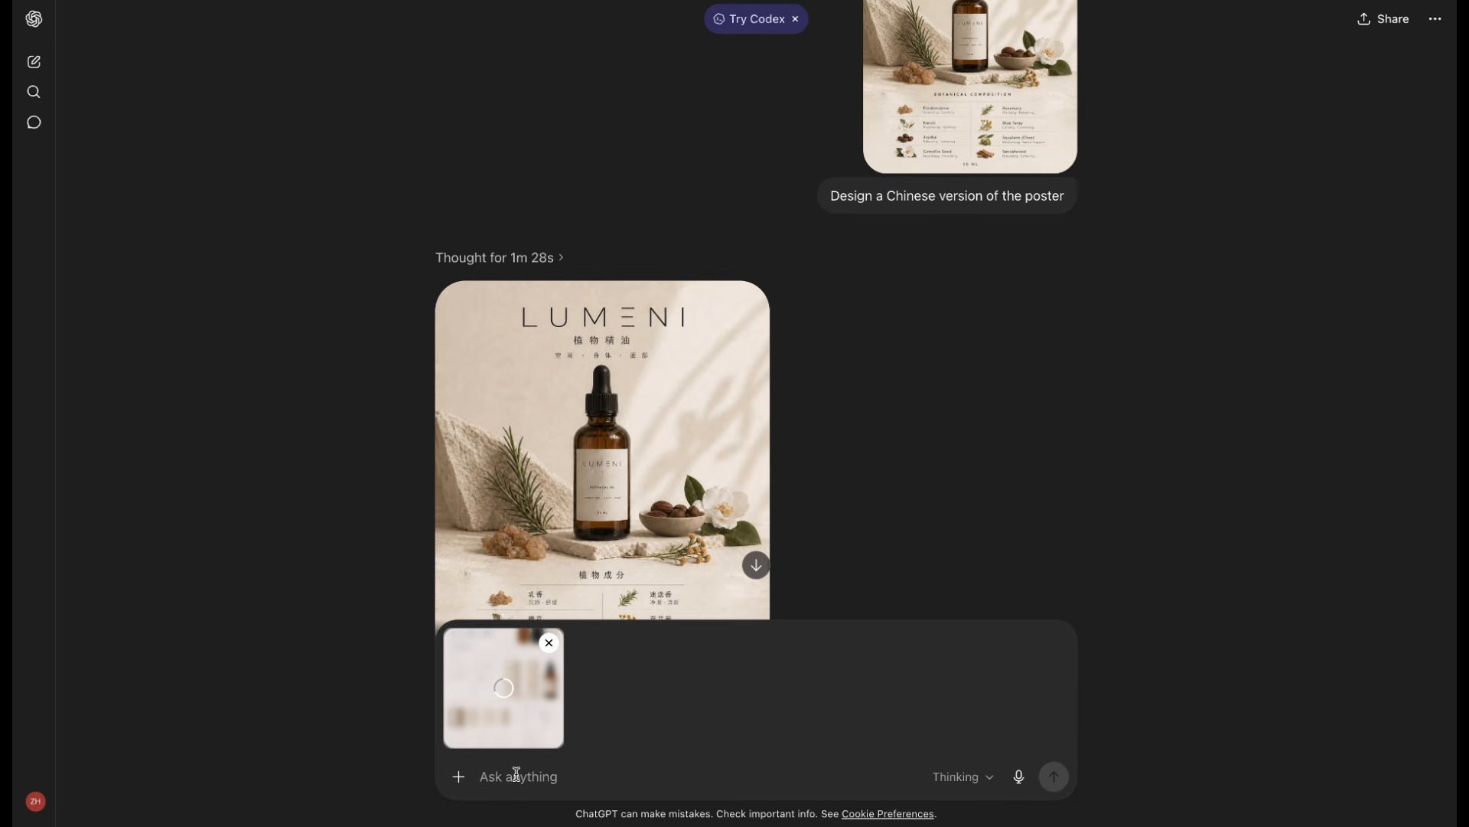
{"action": "type", "text": "Design a premiun"}
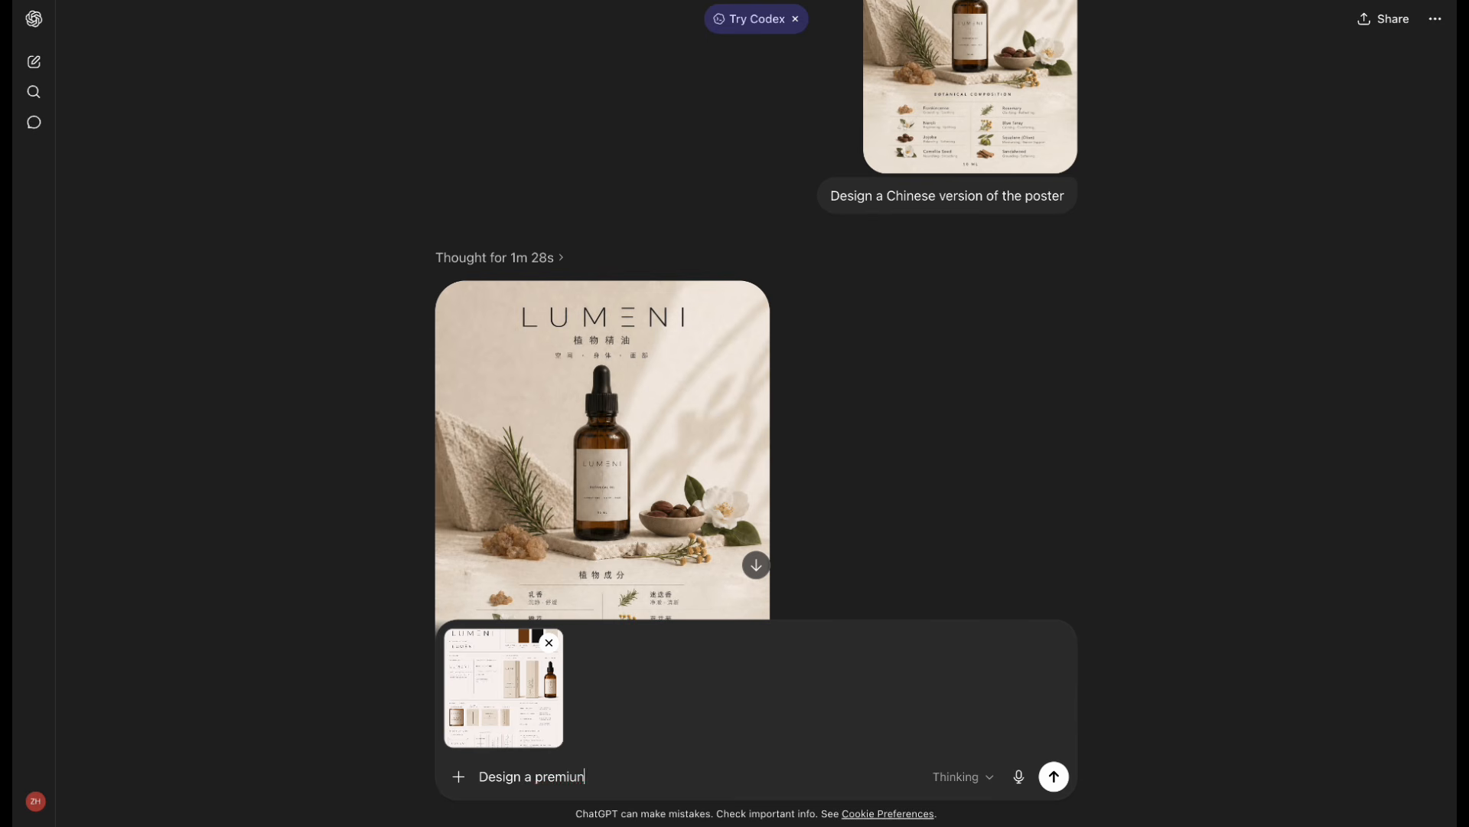
{"action": "type", "text": " Amazon A+ image set for this"}
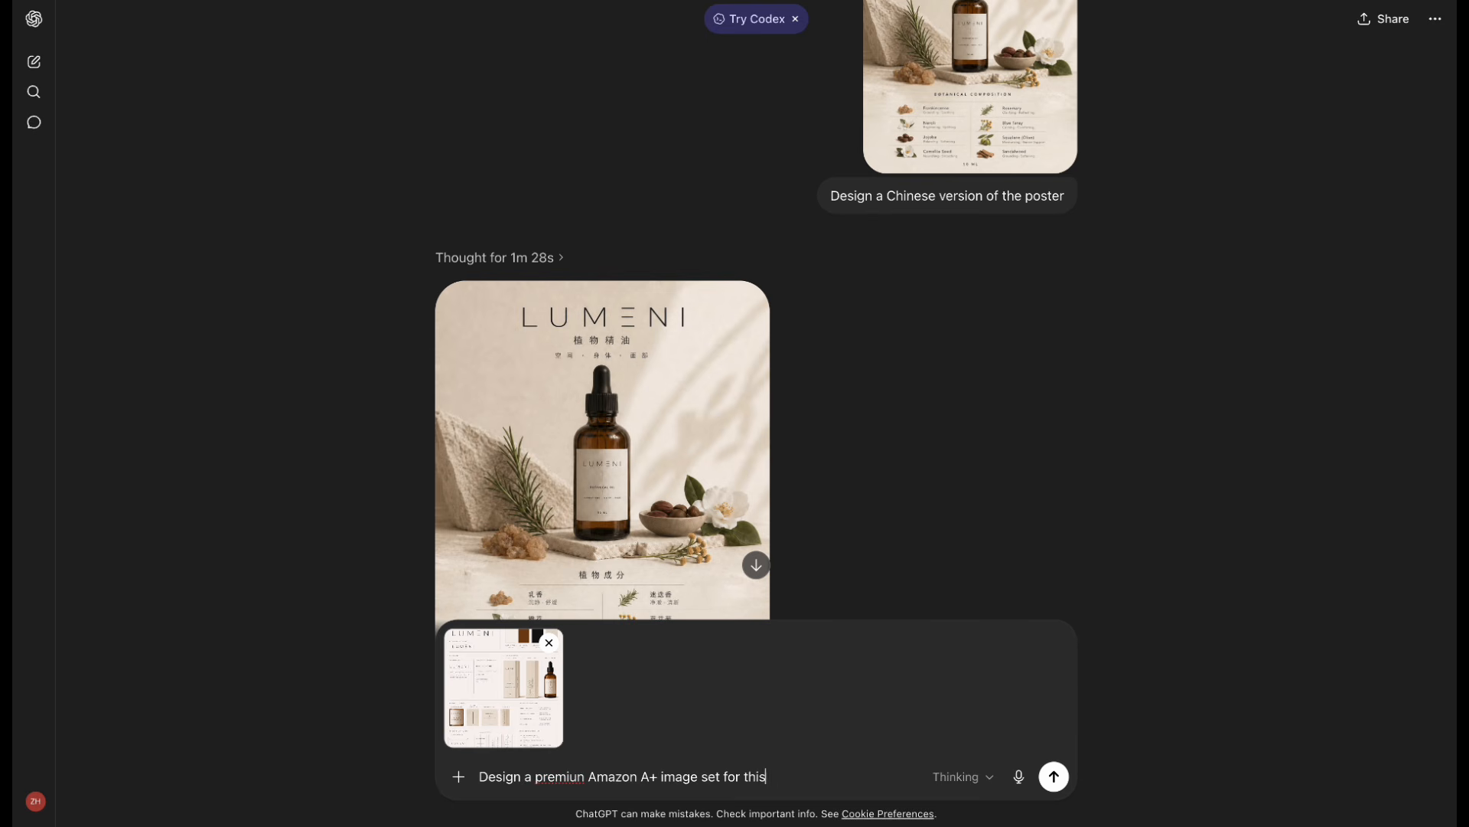
{"action": "type", "text": " brand"}
{"action": "key", "text": "Return"}
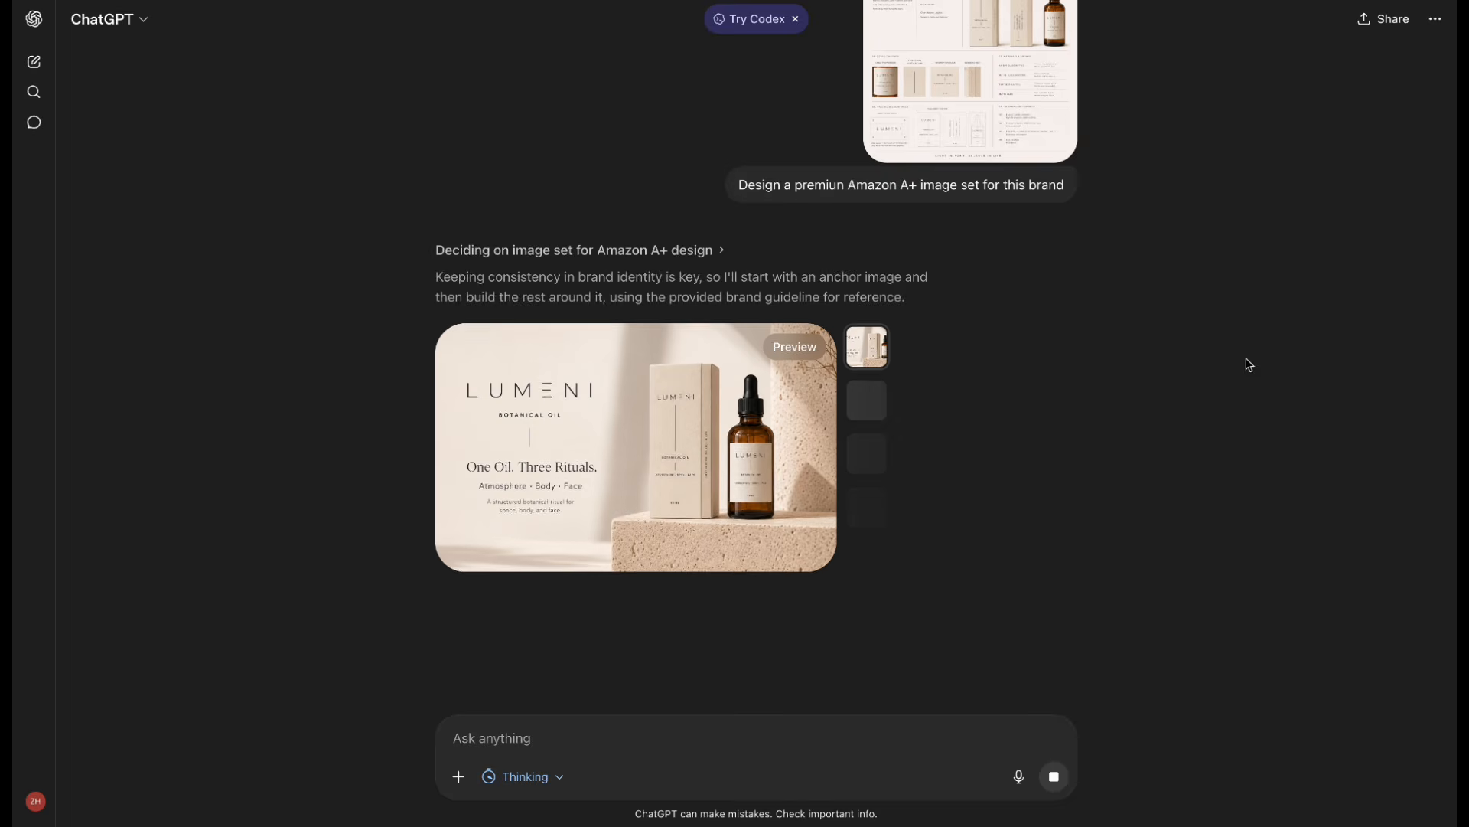
- Examine each image of the generated Amazon A+ set full size, from the opening banner through to the "Light in Form. Balance in Life." banner
{"action": "left_click", "coordinate": [675, 388]}
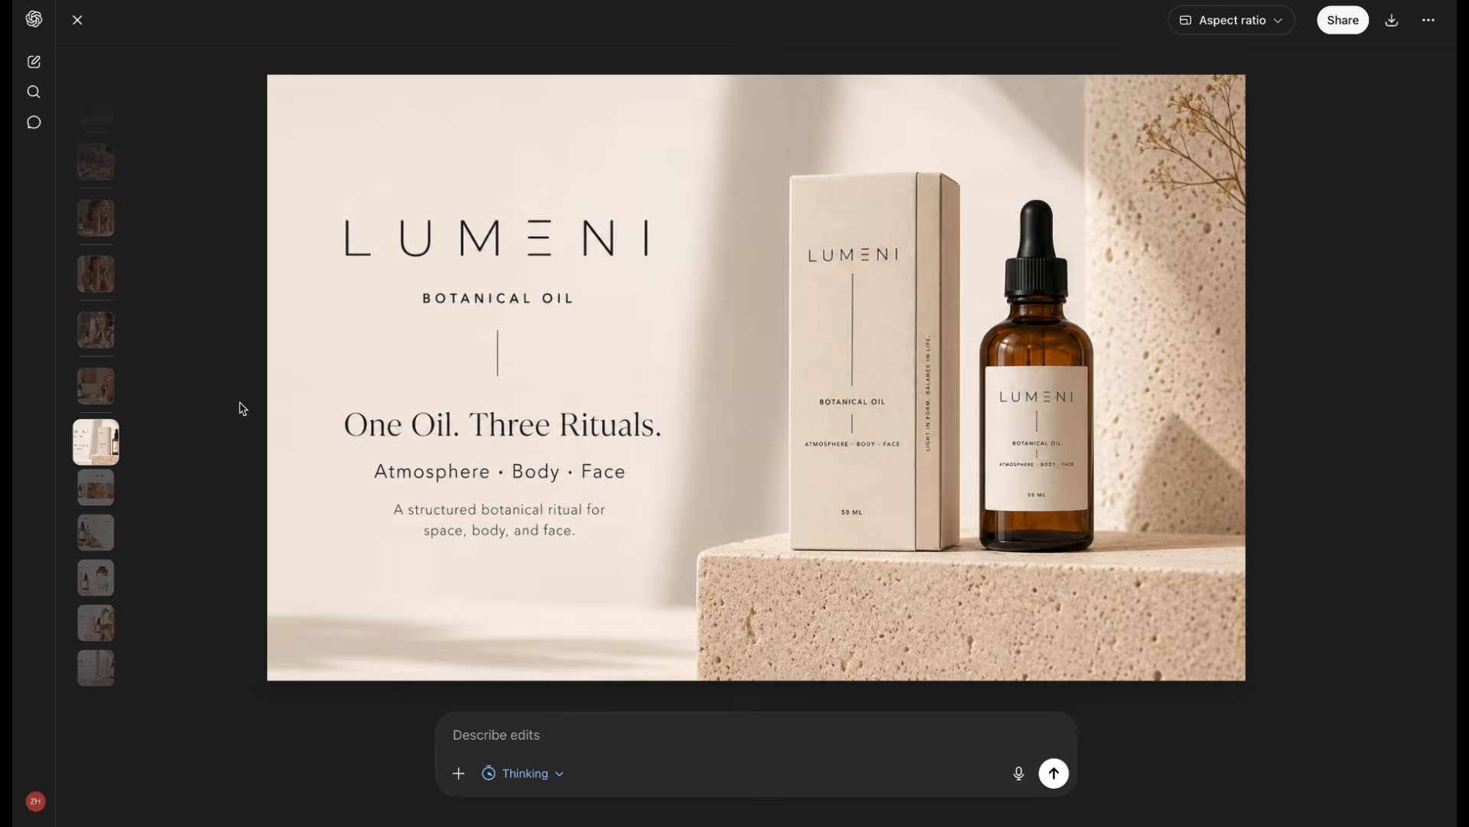
{"action": "left_click", "coordinate": [104, 496]}
{"action": "left_click", "coordinate": [108, 499]}
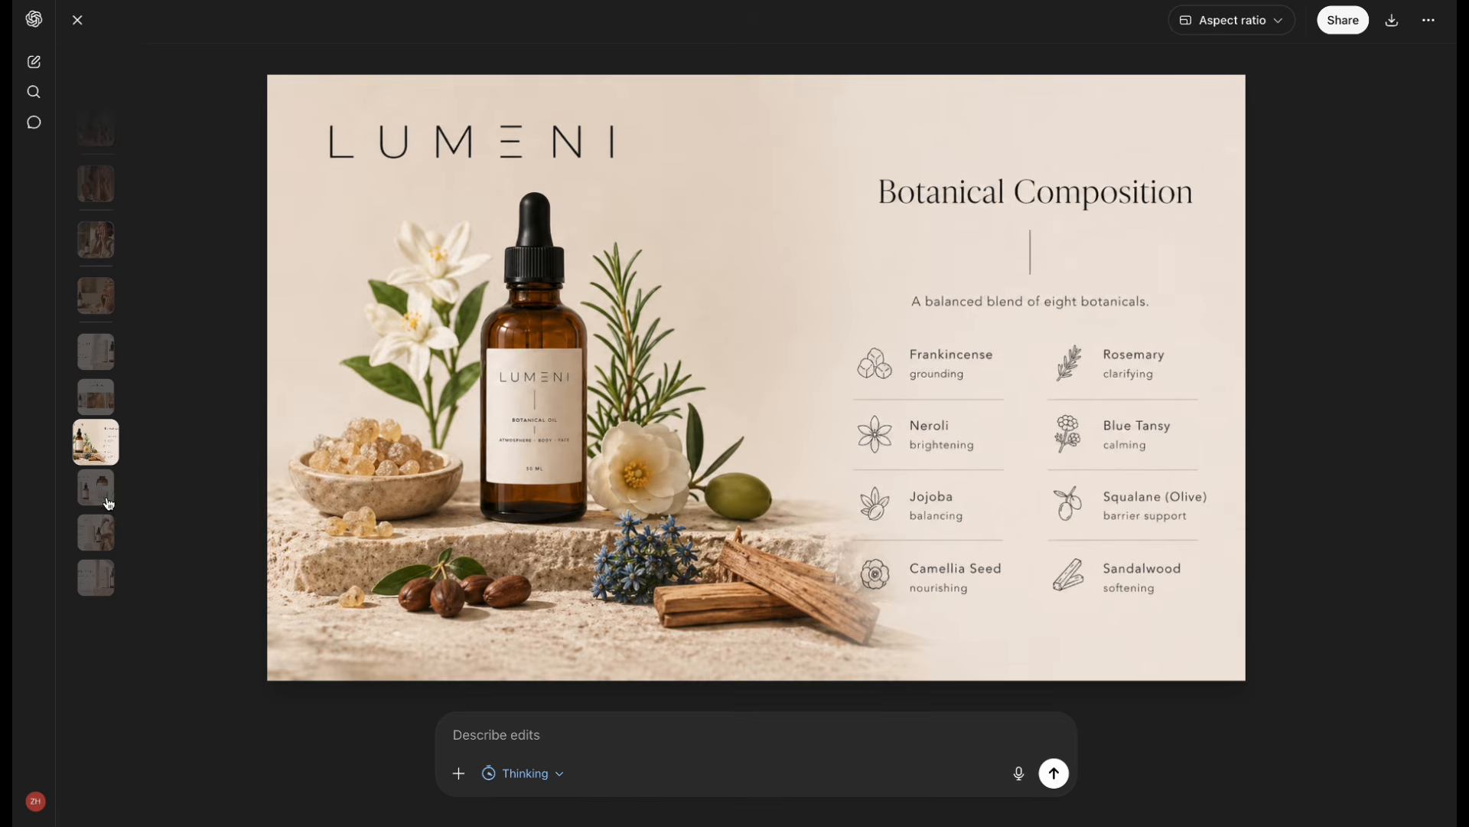
{"action": "left_click", "coordinate": [106, 498]}
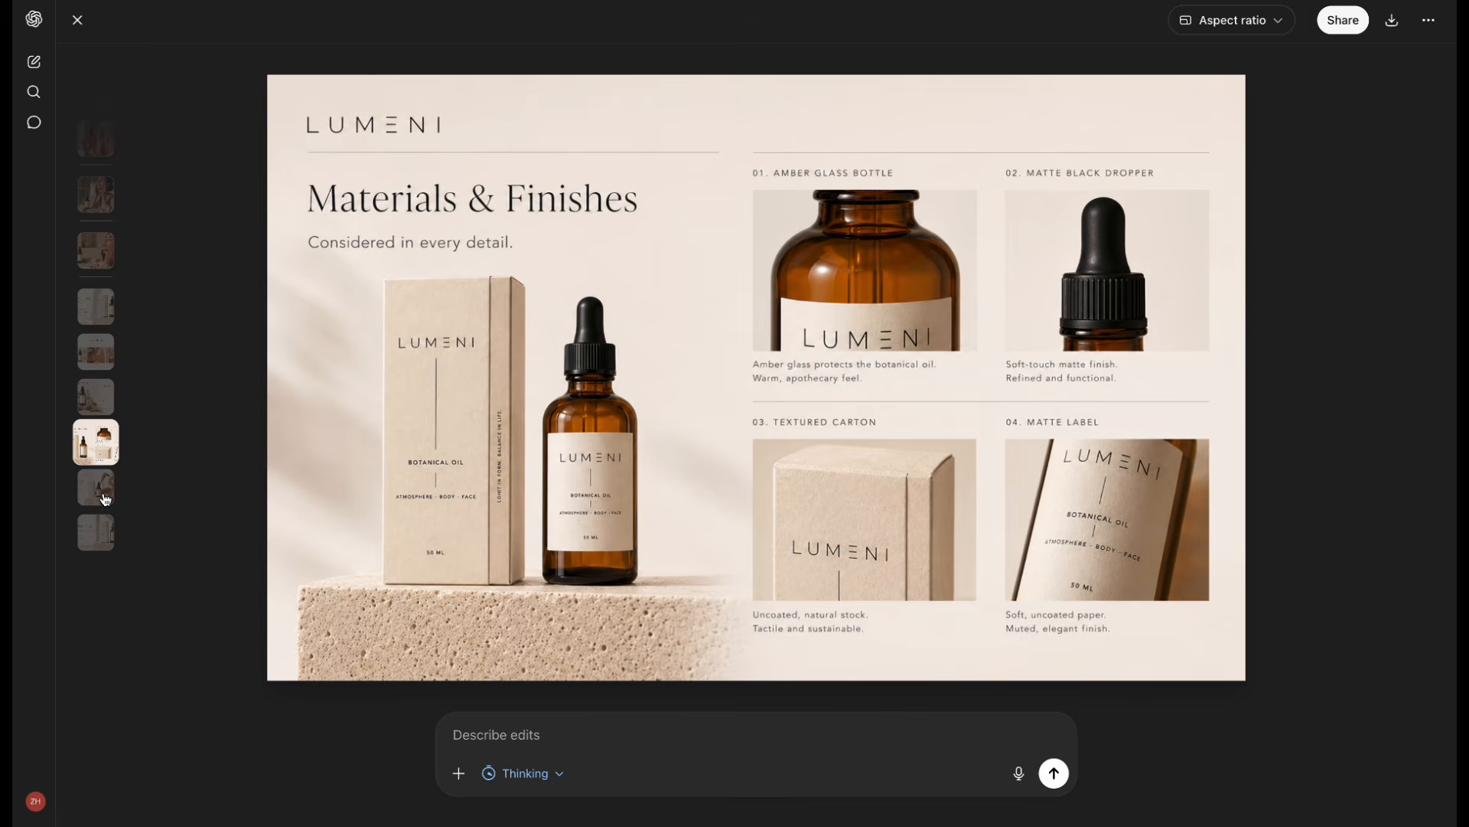
{"action": "left_click", "coordinate": [106, 498]}
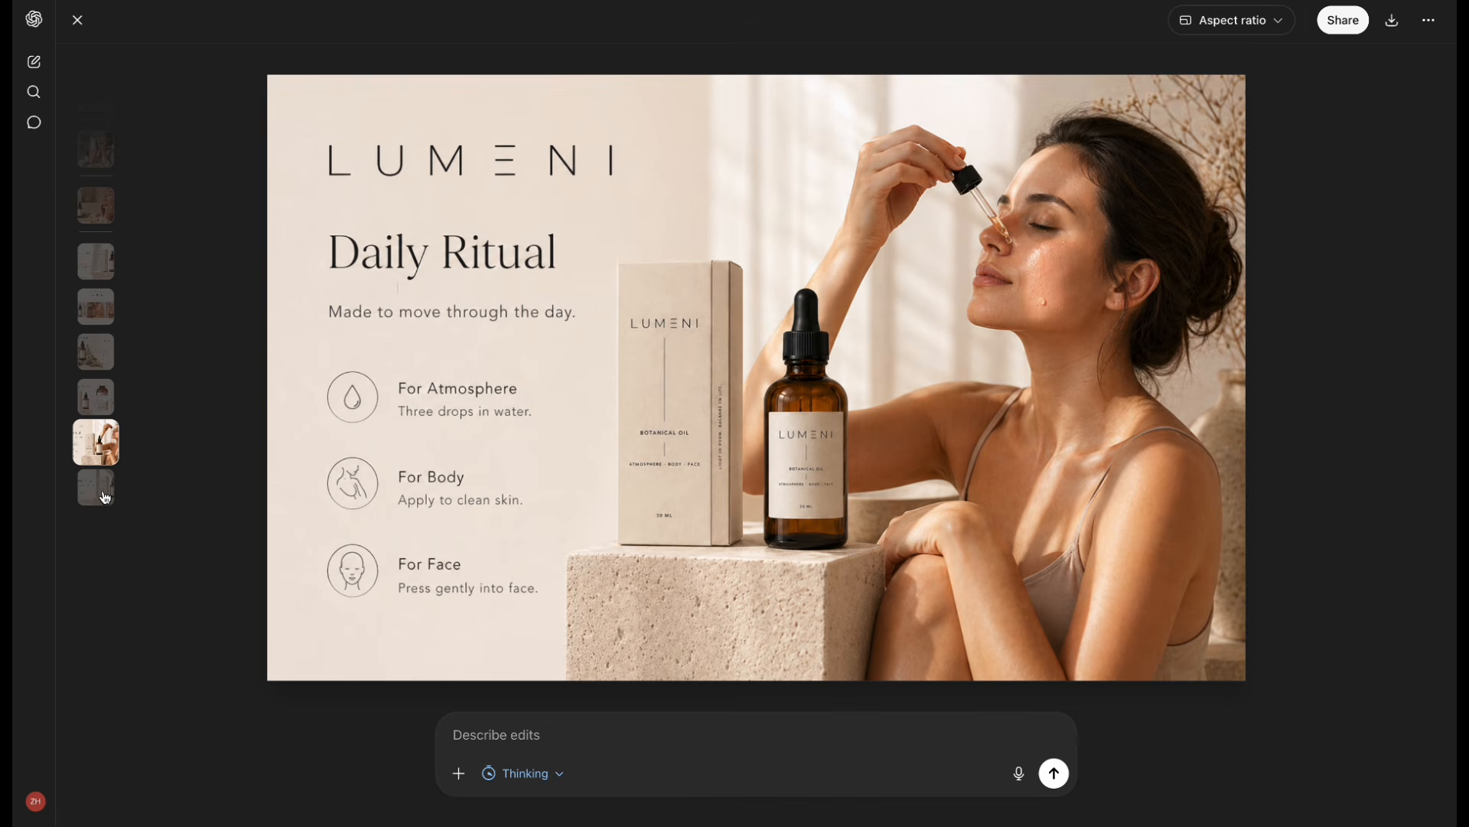
{"action": "left_click", "coordinate": [105, 498]}
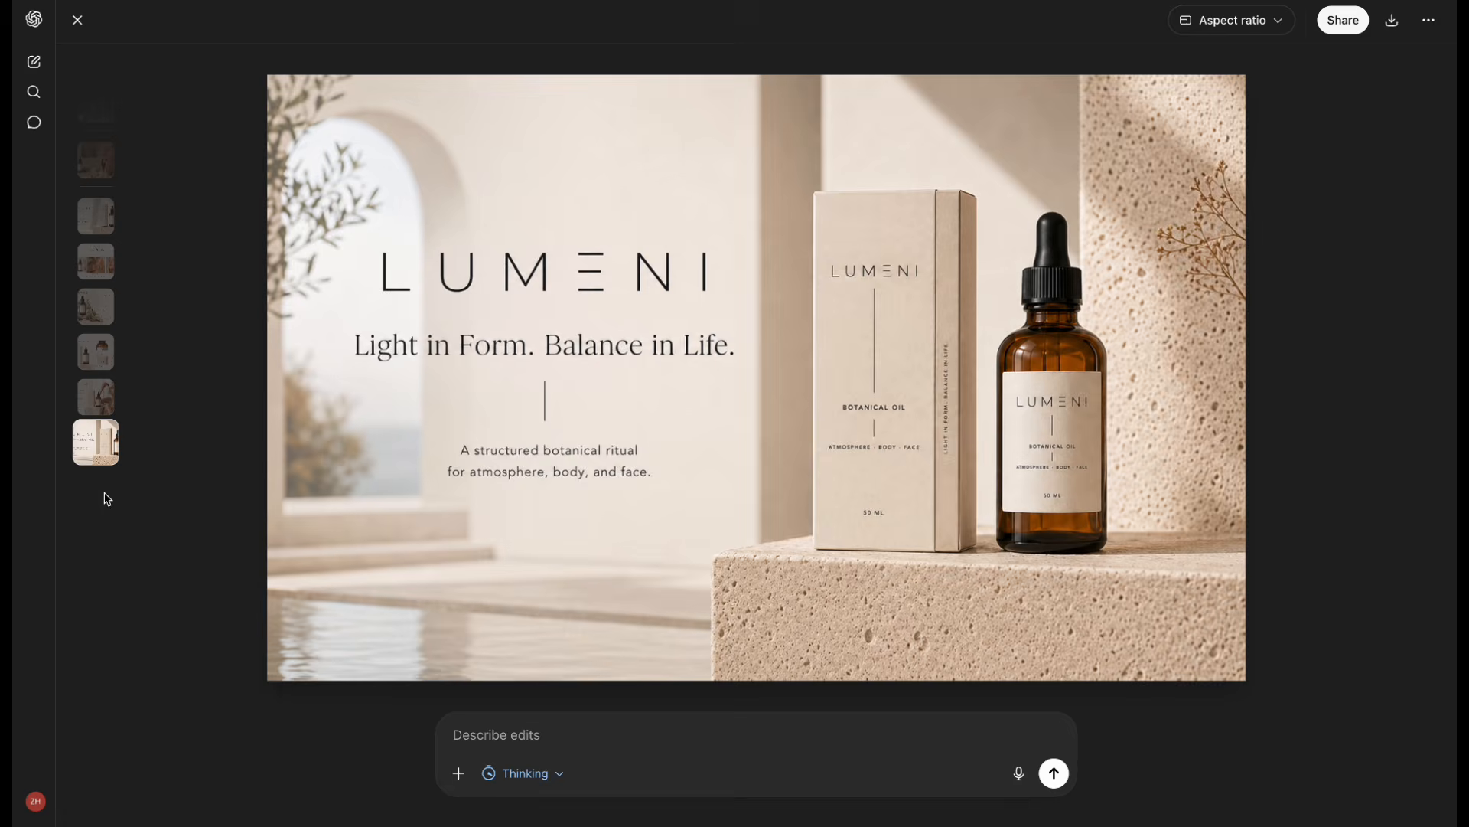
- Regenerate the "Light in Form. Balance in Life." banner in the Story 9:16 aspect ratio and inspect the version full size
{"action": "left_click", "coordinate": [1255, 28]}
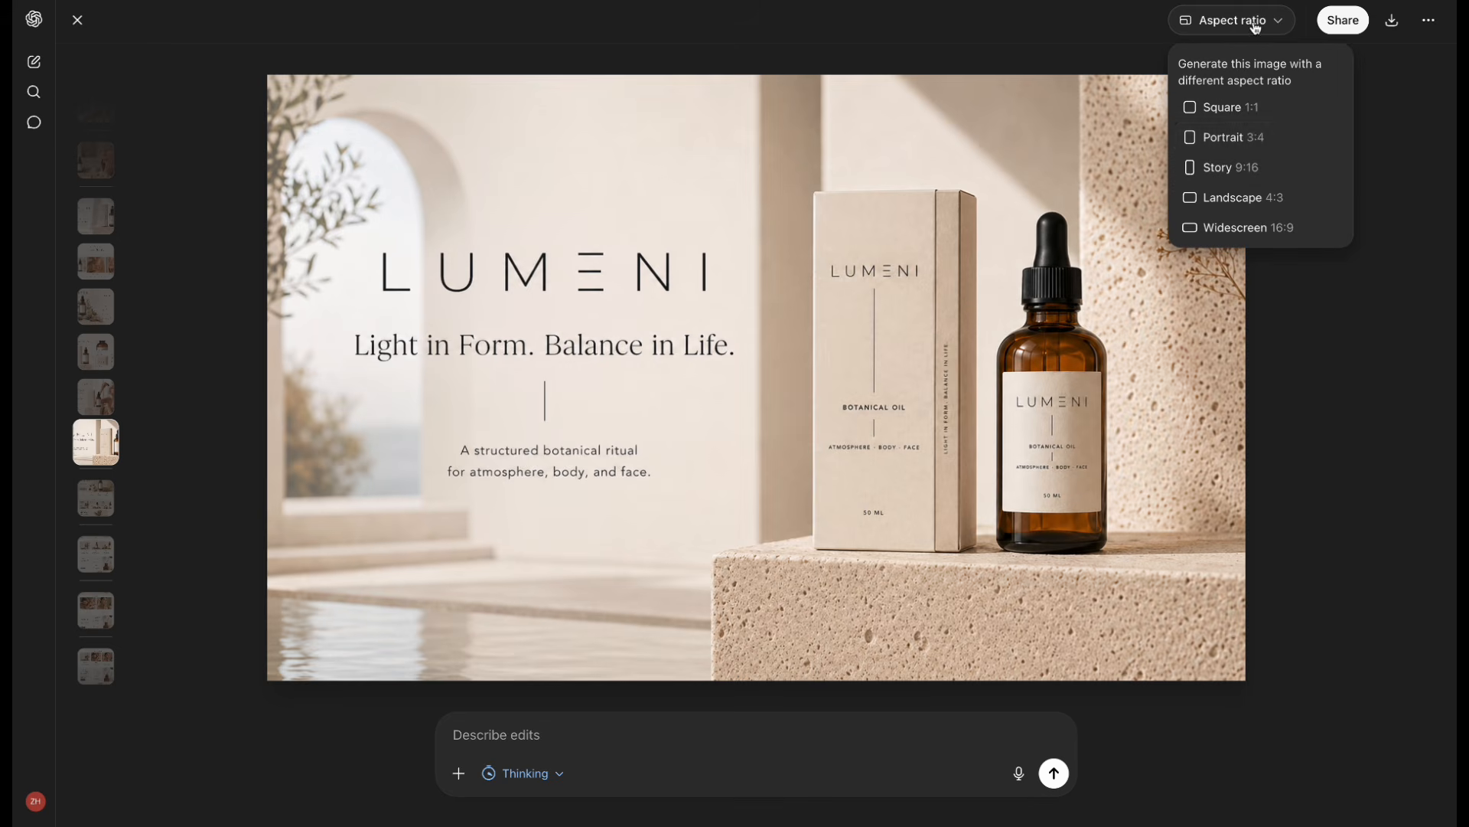
{"action": "left_click", "coordinate": [1262, 178]}
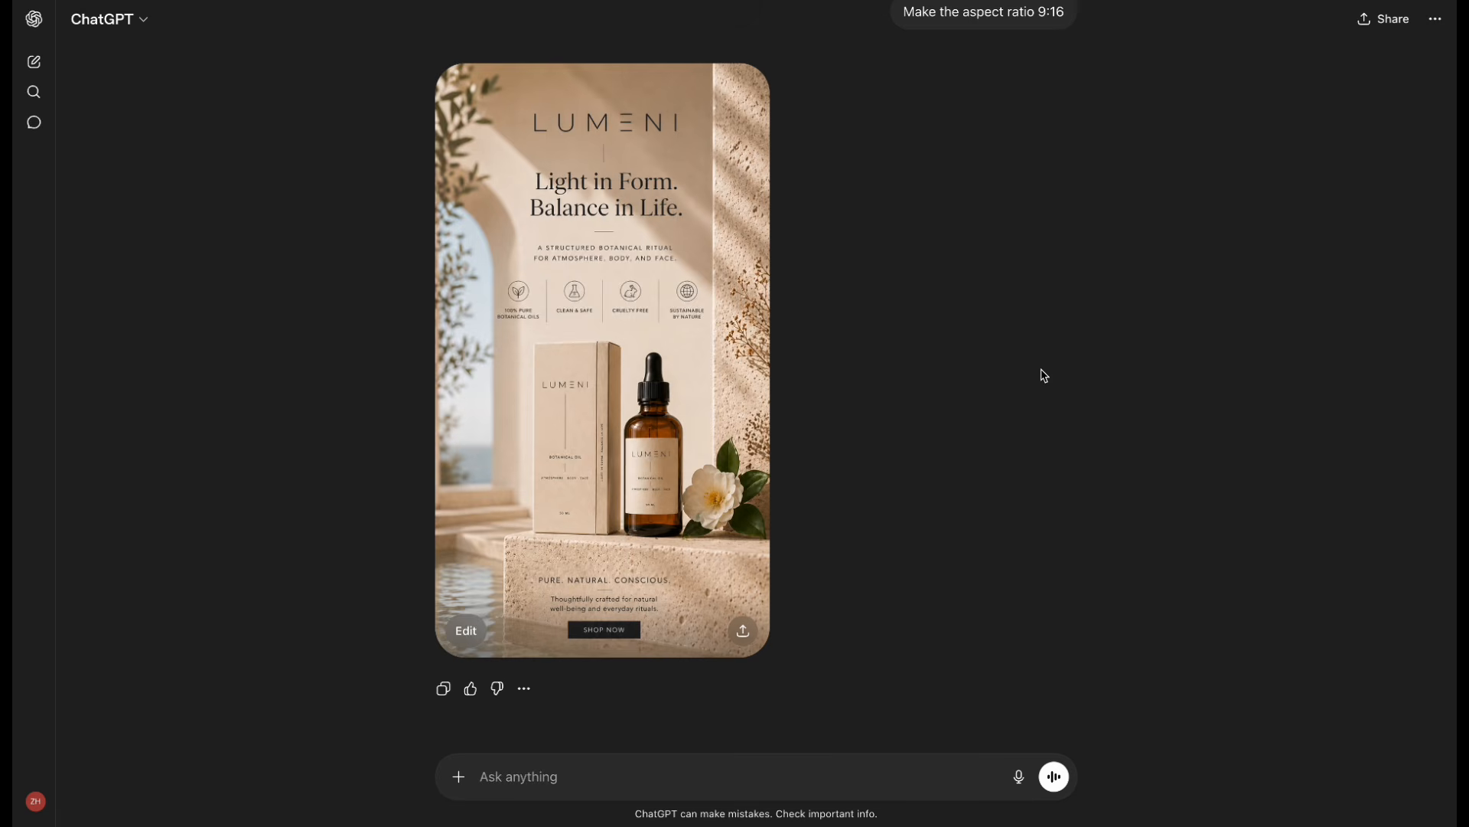
{"action": "left_click", "coordinate": [719, 354]}
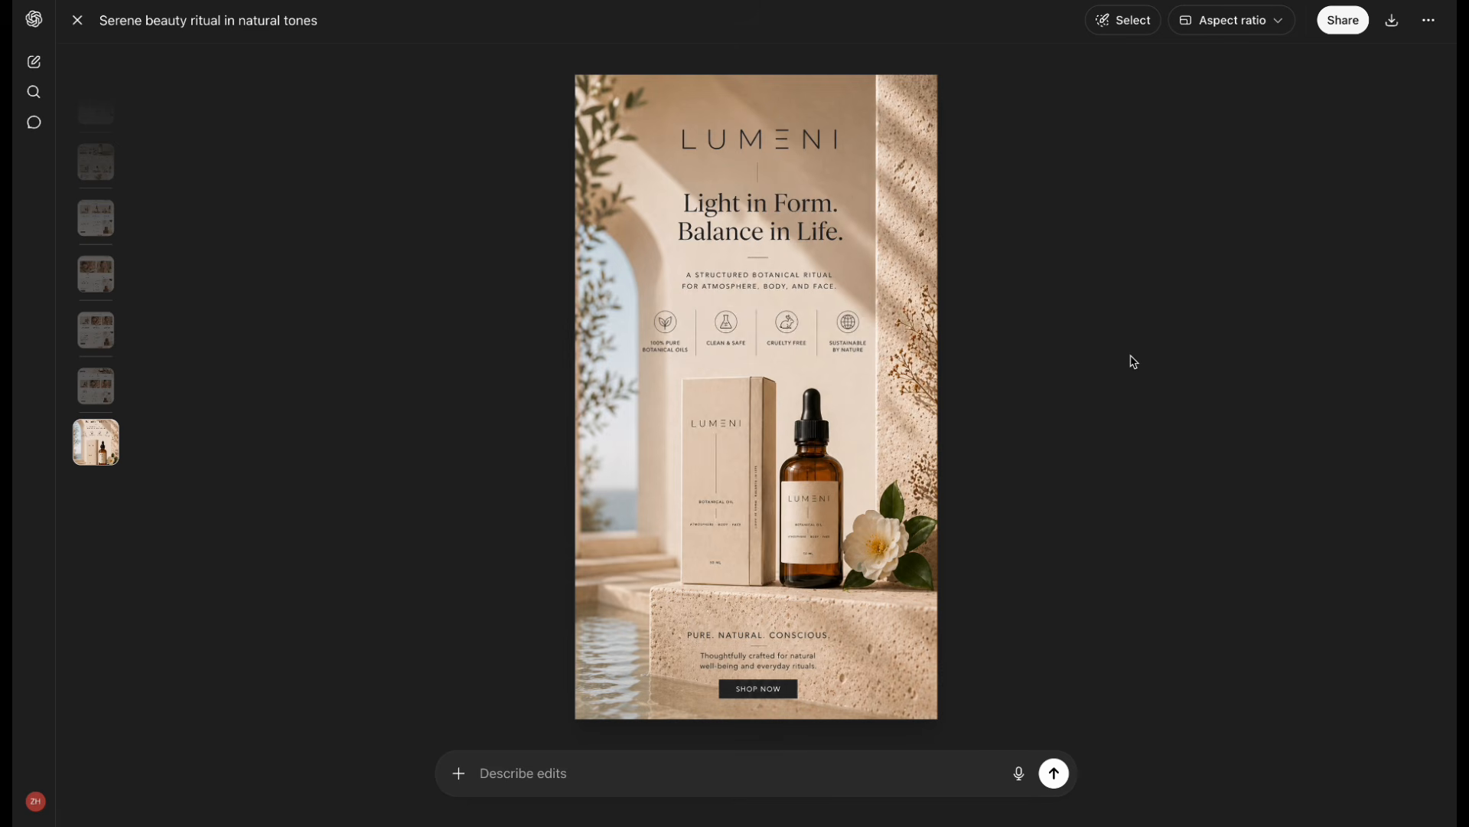
{"action": "left_click", "coordinate": [77, 21]}
- Send "Keep the copy unchanged, but you can adjust the typograhy and font size, sapect ratio 9:16" with the wide banner attached in Story 9:16 image mode
{"action": "left_click", "coordinate": [539, 775]}
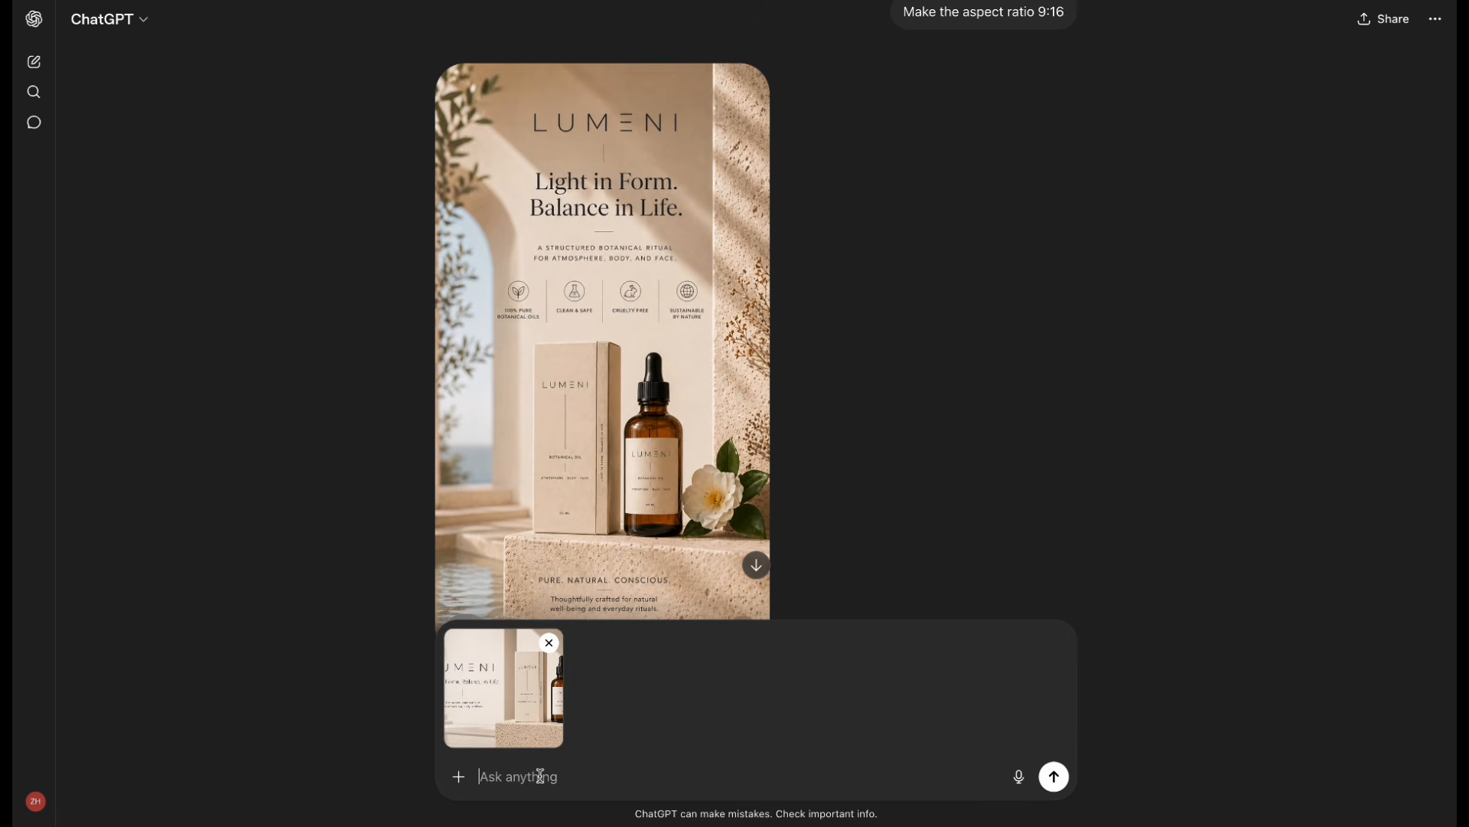
{"action": "type", "text": "Keep the copy unchange"}
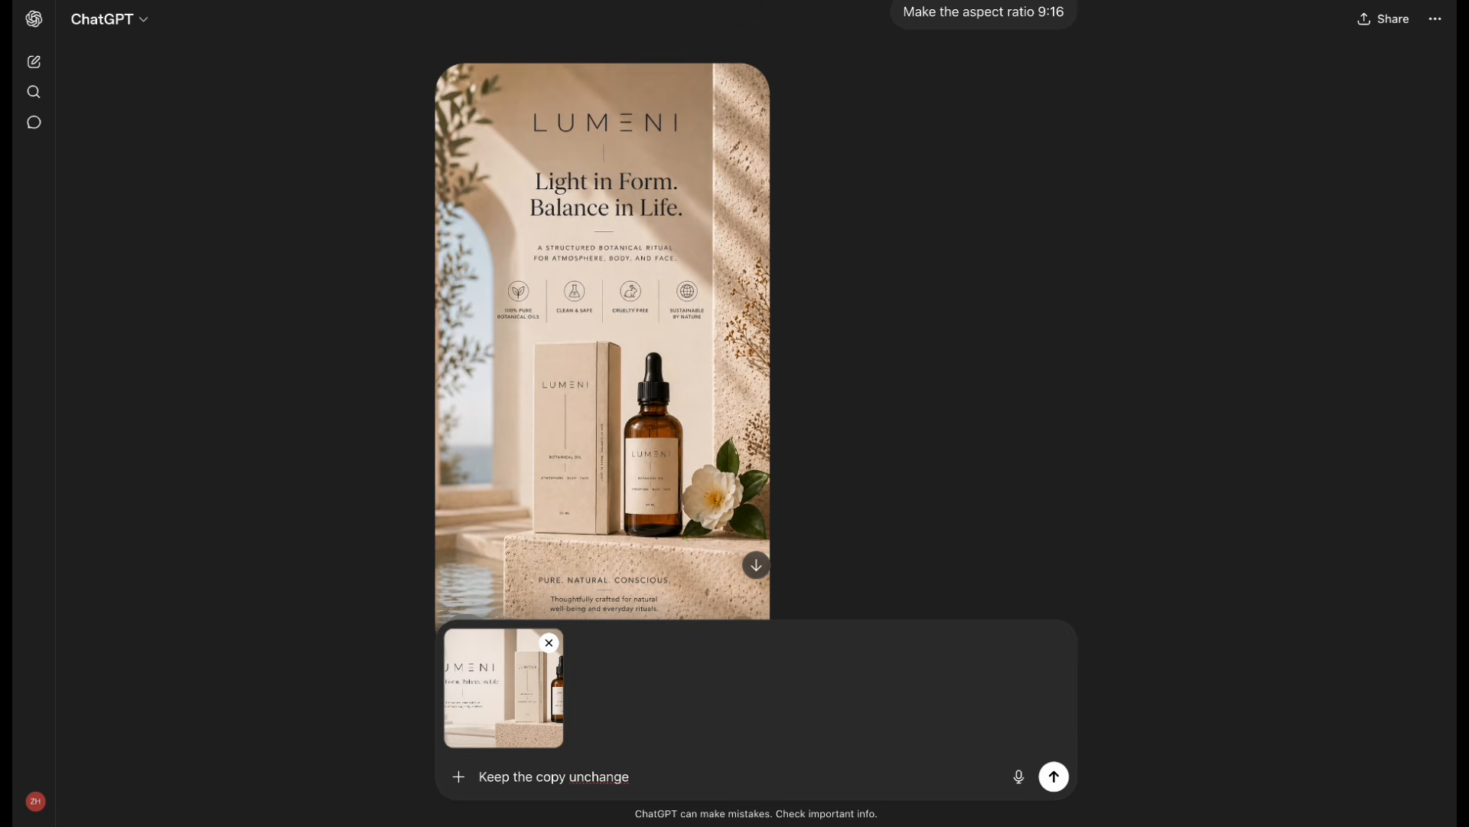
{"action": "type", "text": "d, but you can adjust the typo"}
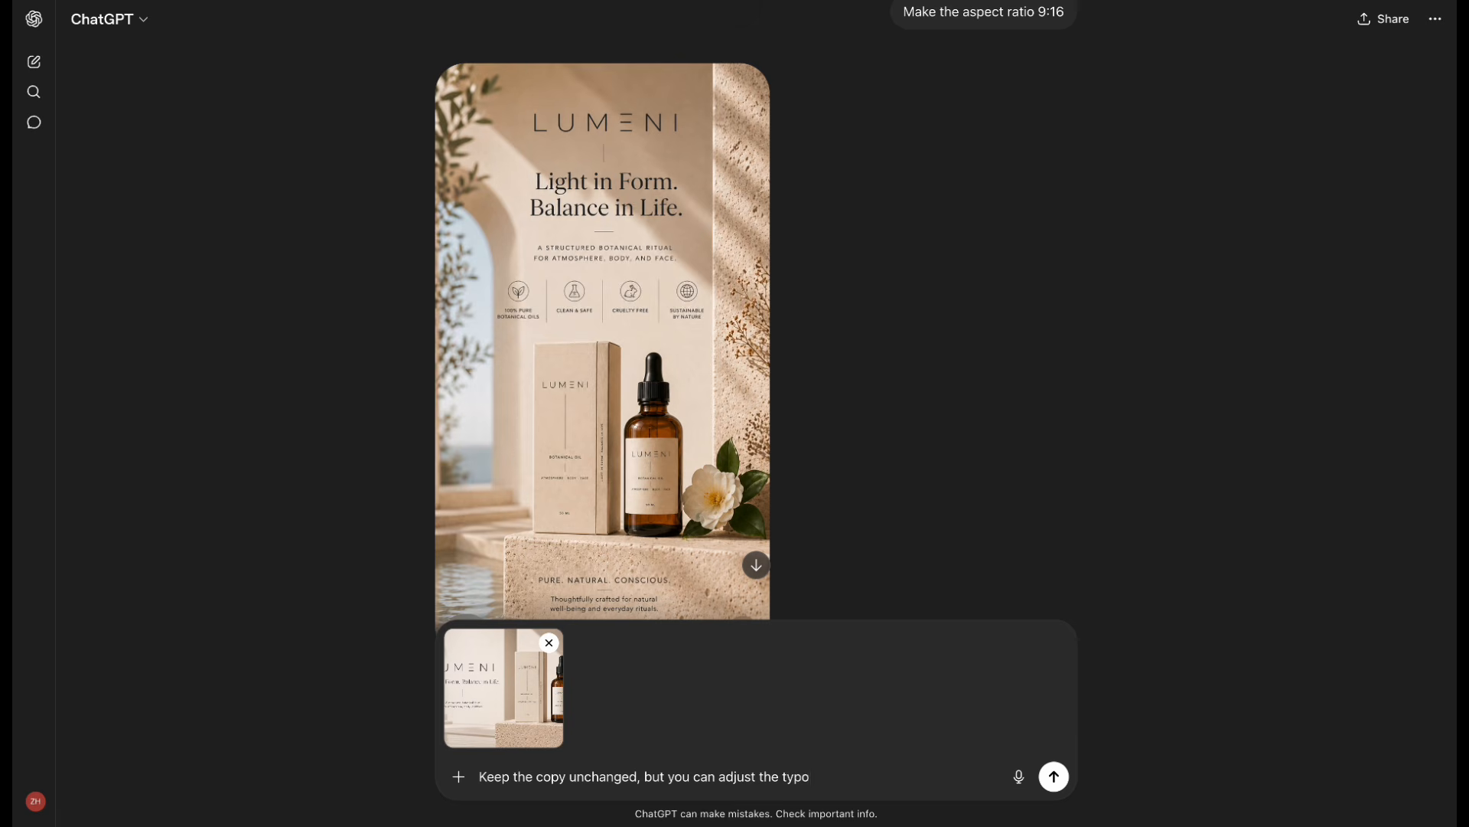
{"action": "type", "text": "grahy and font size, sapect ratio 9:16"}
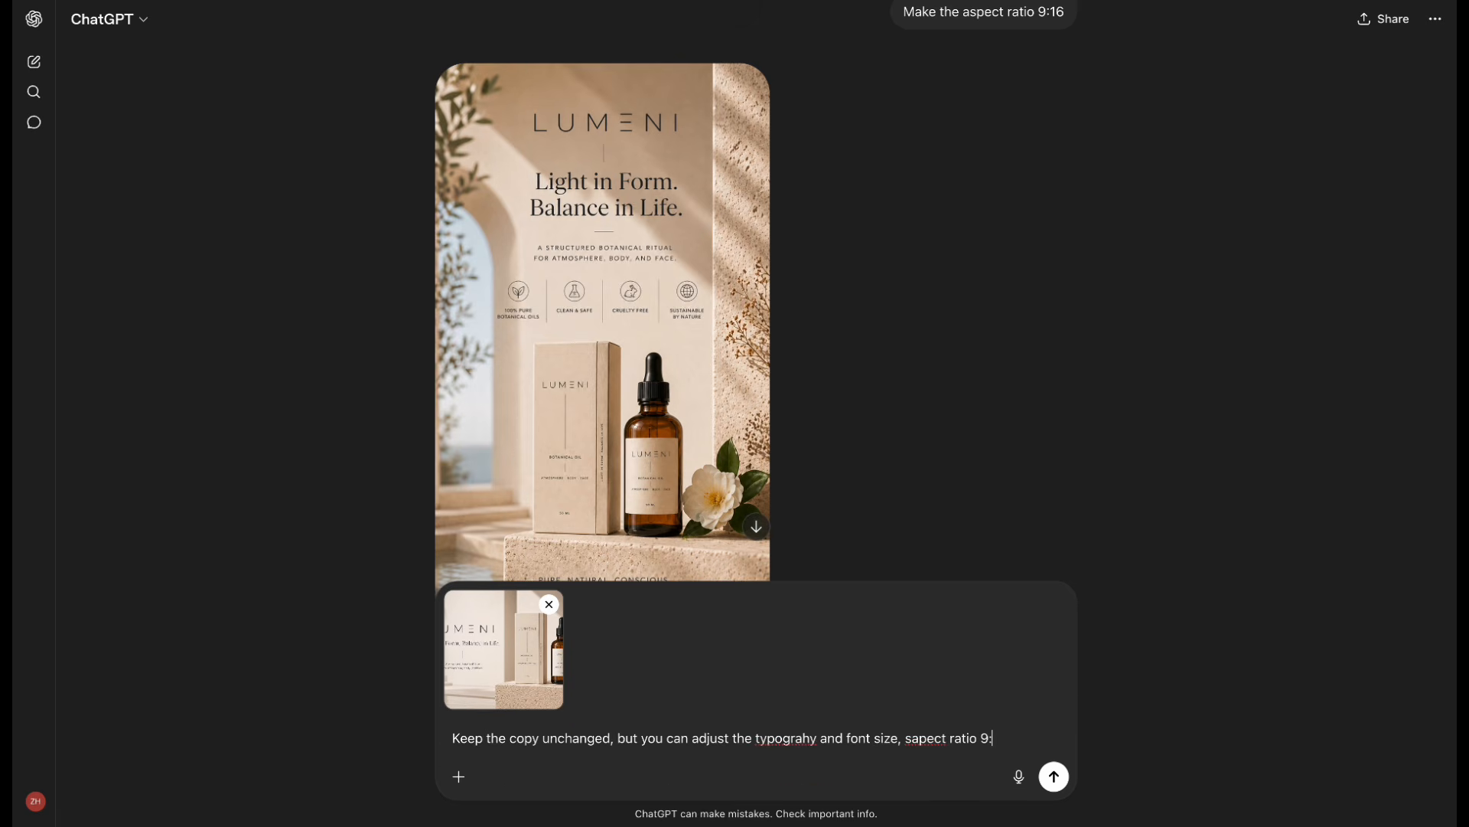
{"action": "left_click", "coordinate": [462, 776]}
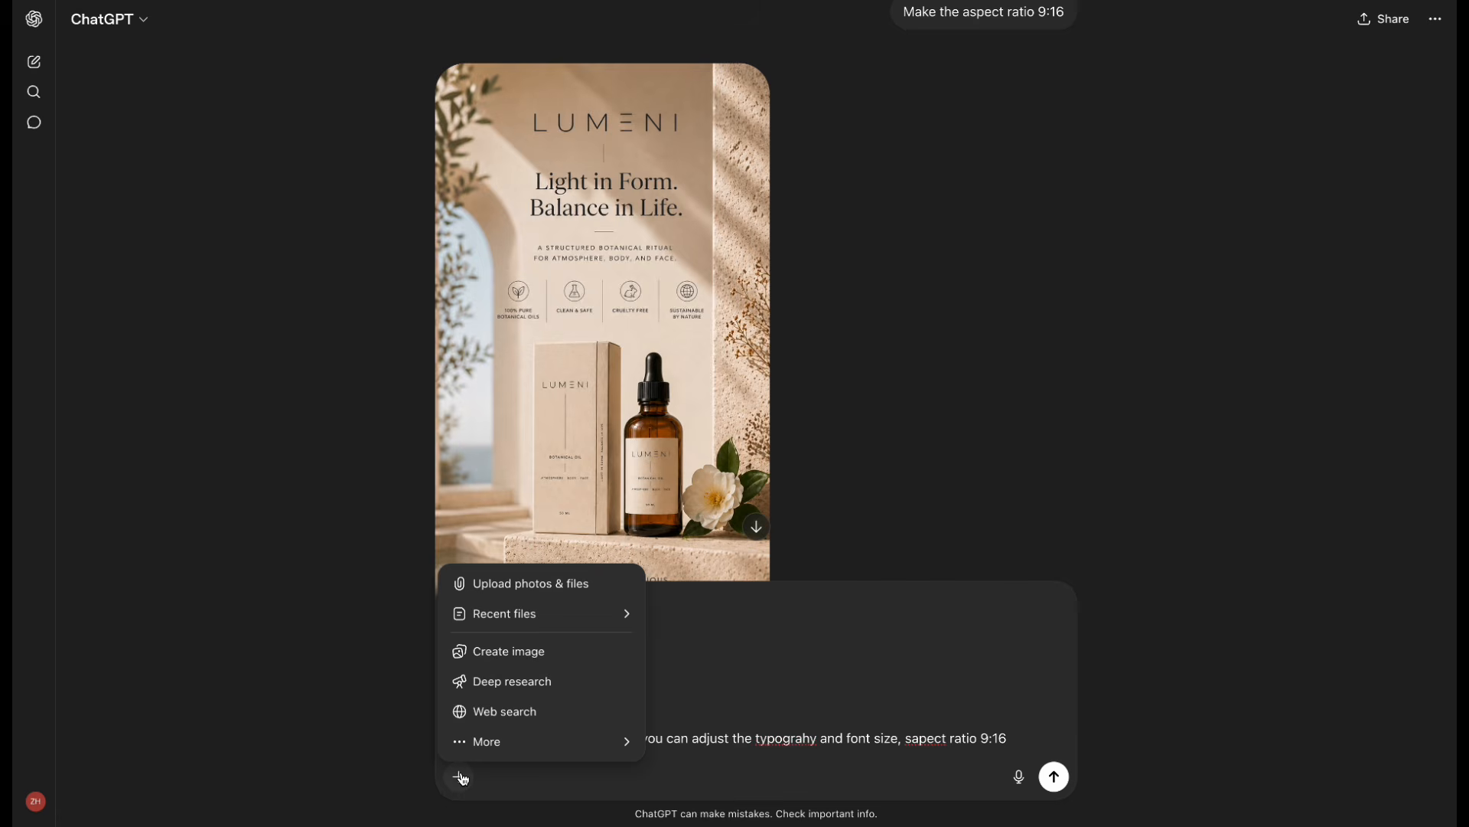
{"action": "left_click", "coordinate": [609, 657]}
{"action": "left_click", "coordinate": [595, 777]}
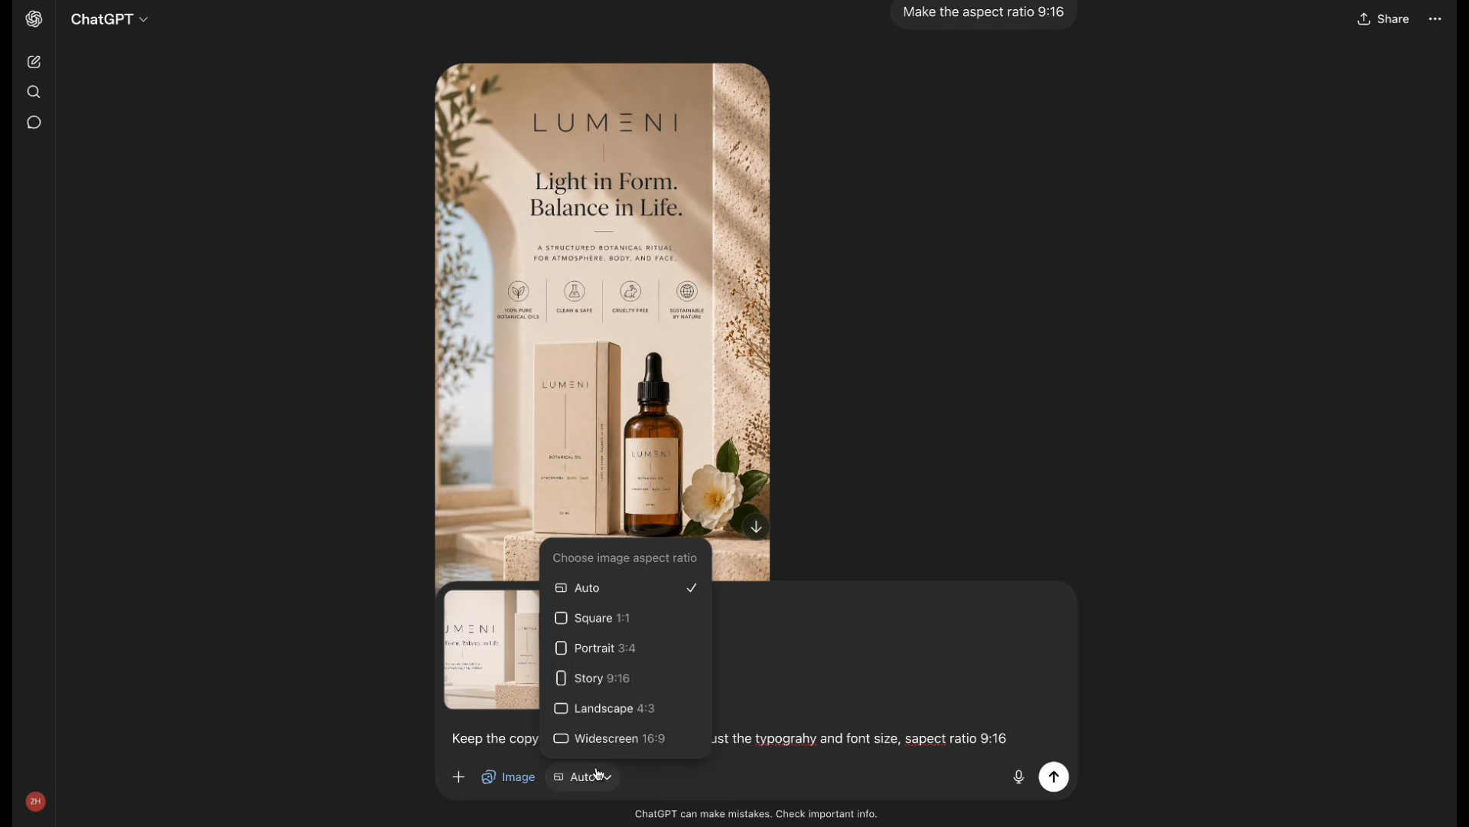
{"action": "left_click", "coordinate": [604, 679]}
{"action": "key", "text": "Return"}
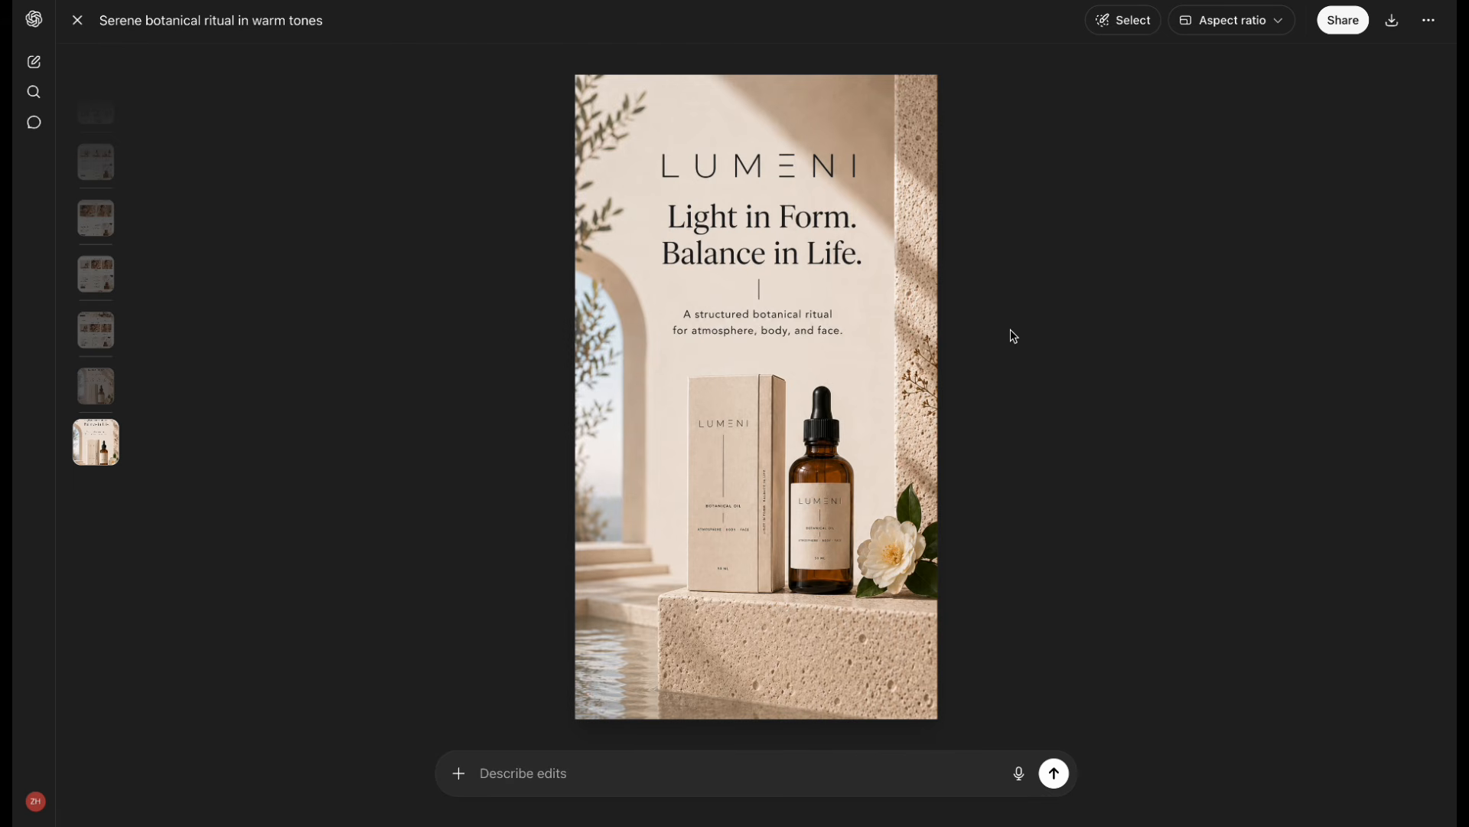
- Close the full-size 9:16 version and review the wording of the prompt sent for it
{"action": "left_click", "coordinate": [78, 21]}
{"action": "scroll", "coordinate": [941, 458], "scroll_direction": "up", "scroll_amount": 4}
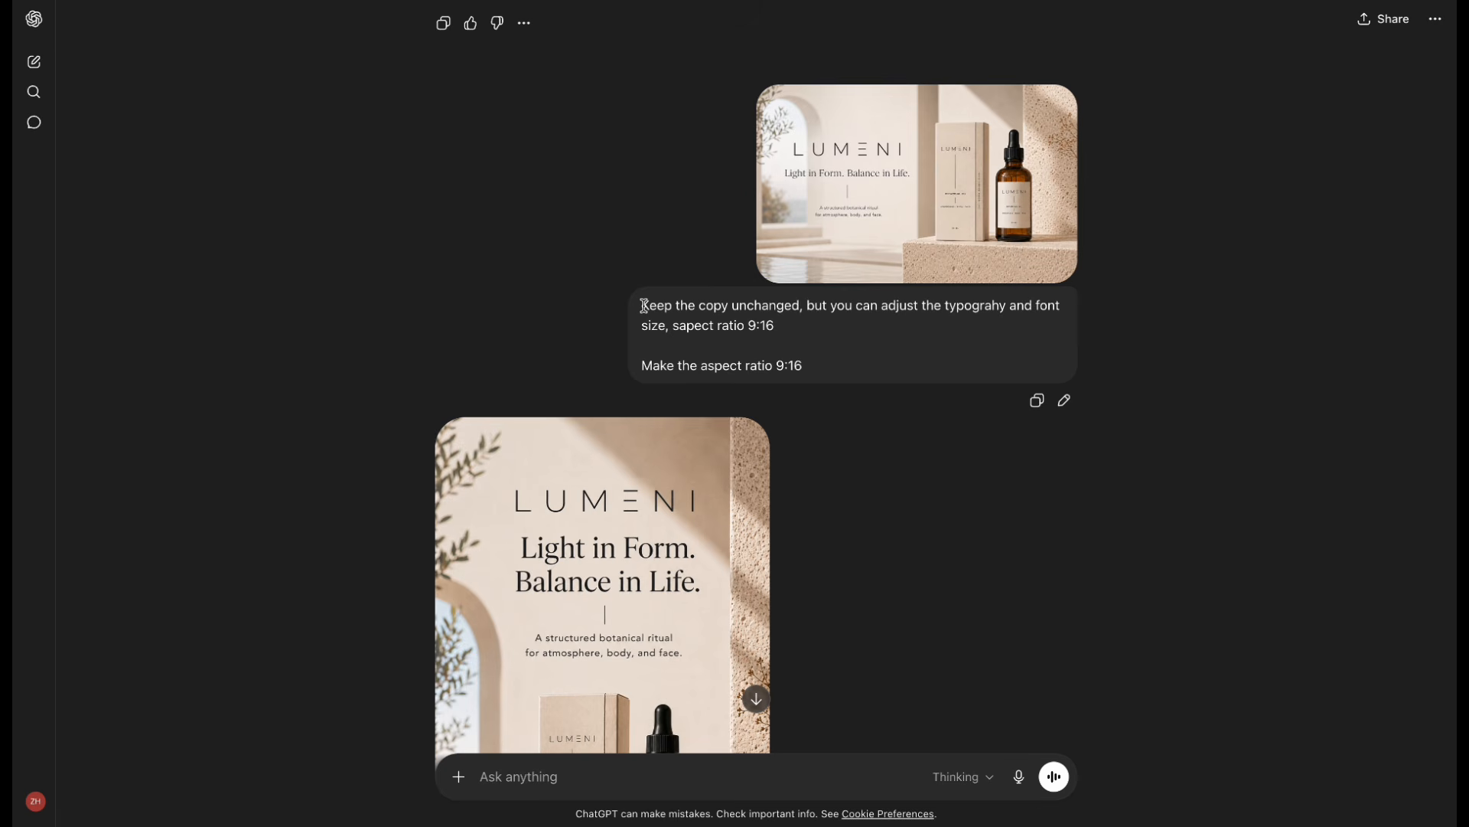
{"action": "left_click_drag", "start_coordinate": [642, 306], "coordinate": [812, 306]}
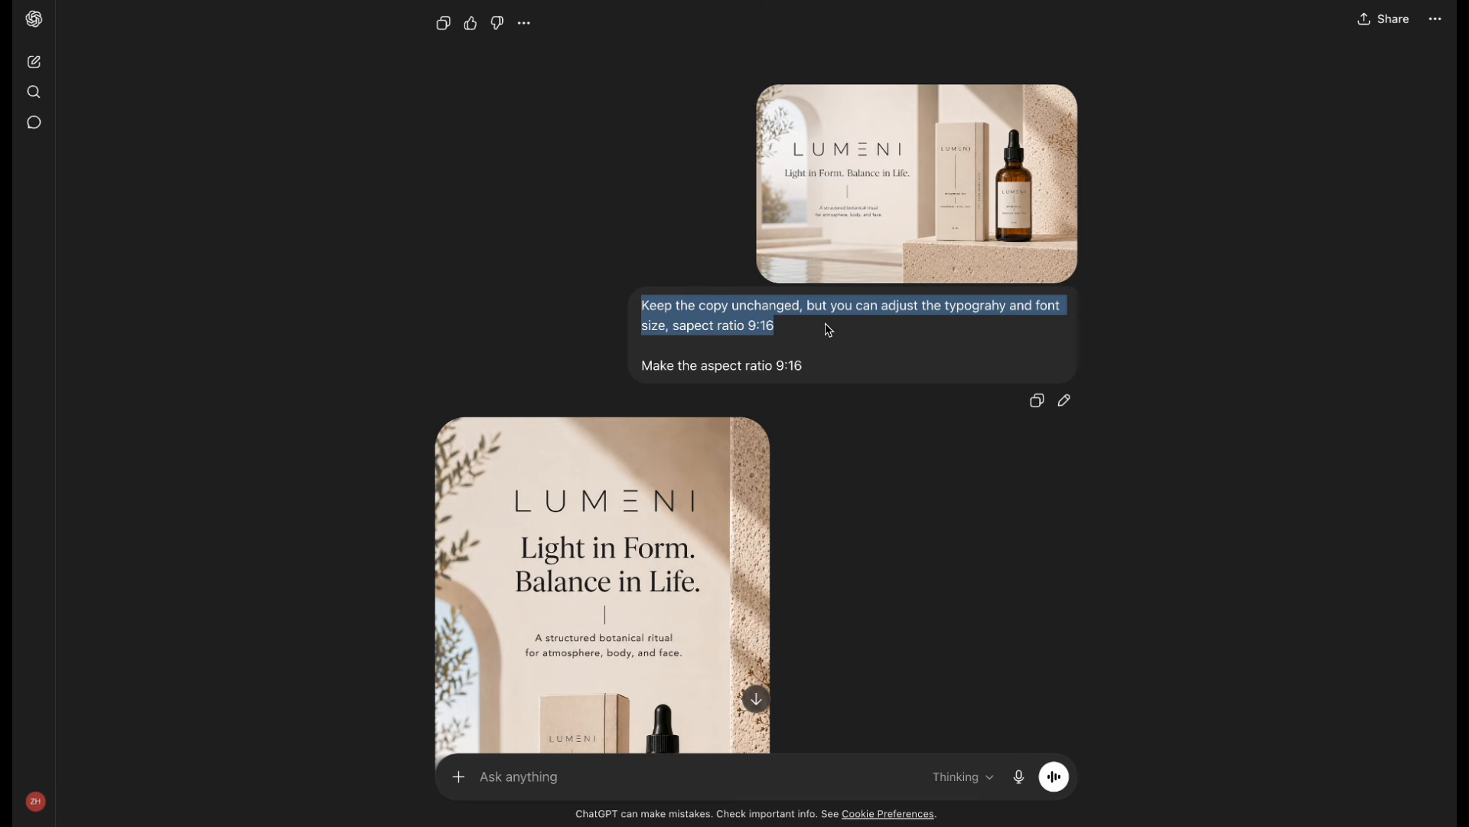
{"action": "left_click", "coordinate": [829, 330]}
{"action": "scroll", "coordinate": [496, 779], "scroll_direction": "down", "scroll_amount": 4}
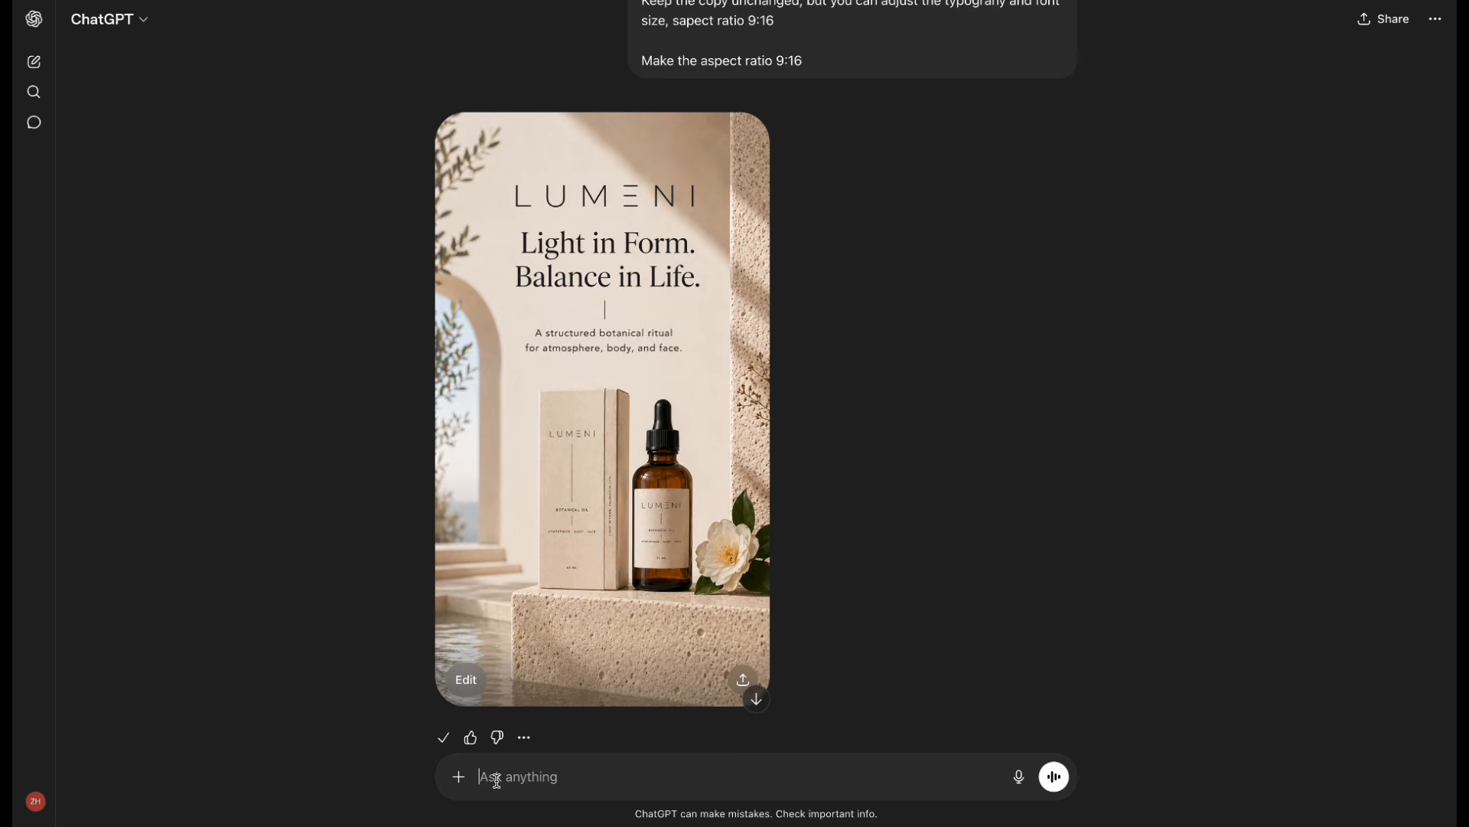
- Send "make the aspect ratio 1:4" with a copy of the 9:16 version attached, and view the generated image full size
{"action": "type", "text": "make the aspect ratio"}
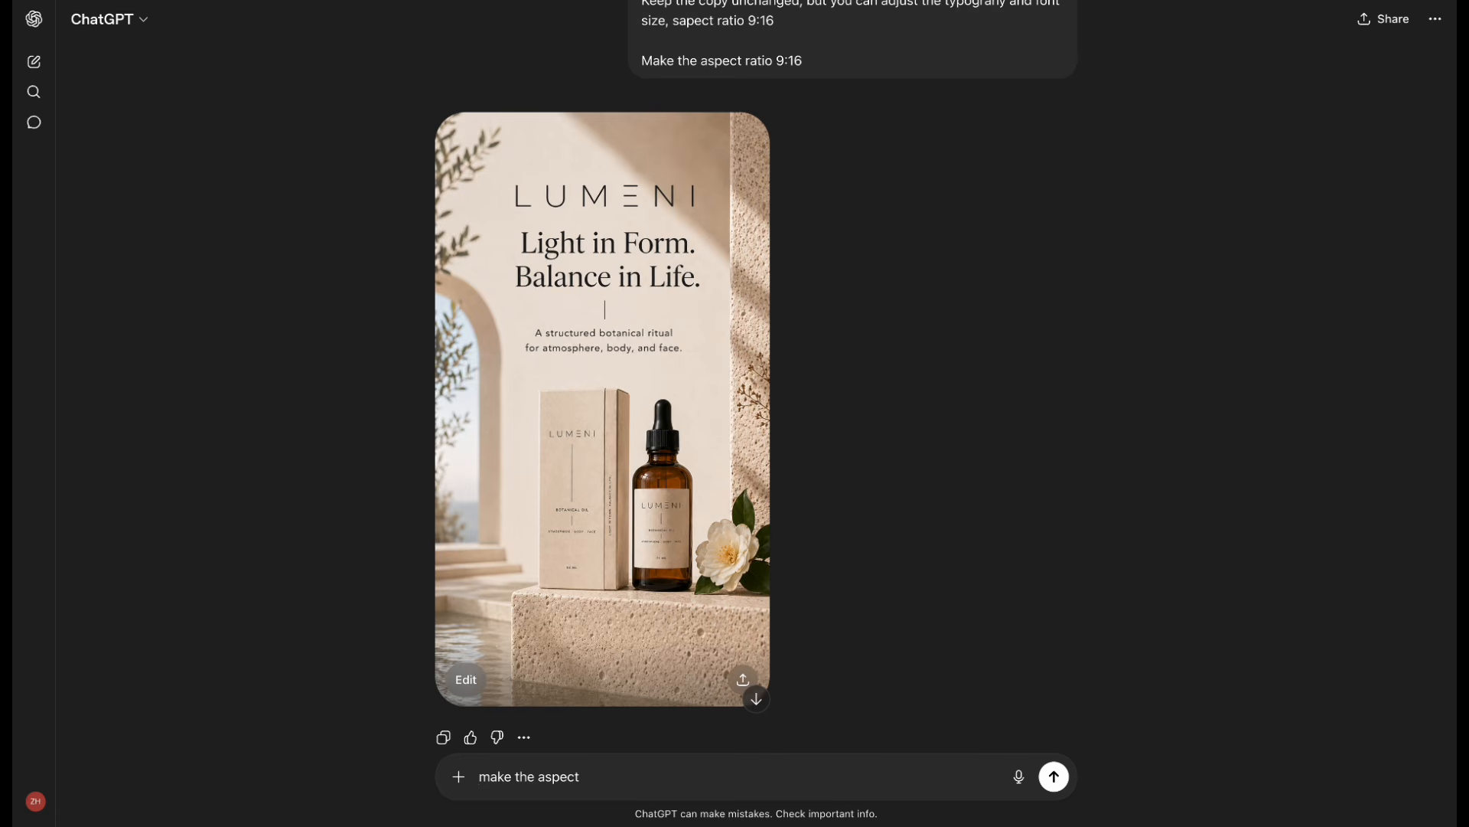
{"action": "type", "text": " 1:4"}
{"action": "left_click", "coordinate": [443, 738]}
{"action": "left_click", "coordinate": [709, 775]}
{"action": "key", "text": "super+v"}
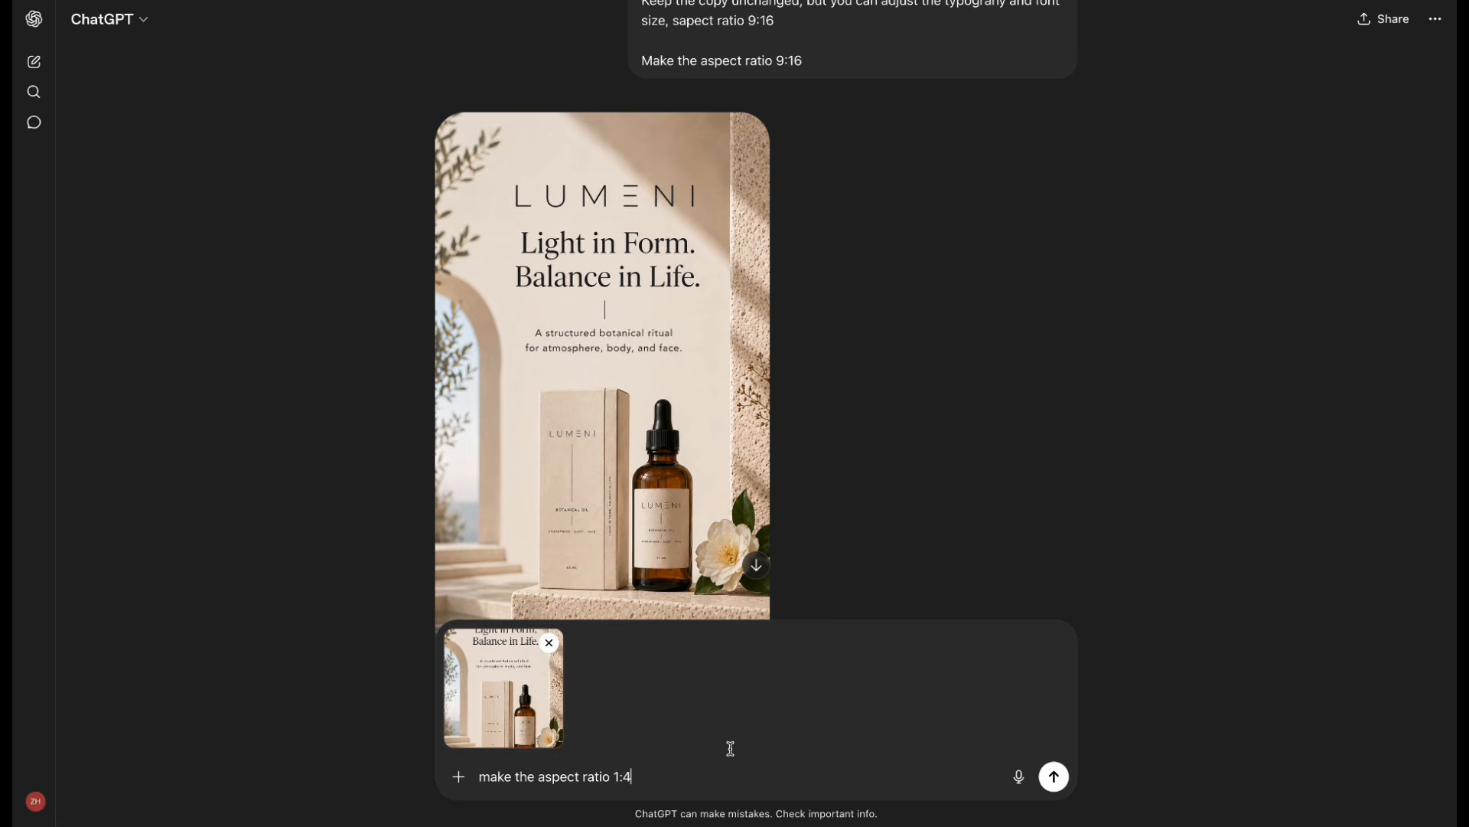
{"action": "key", "text": "Return"}
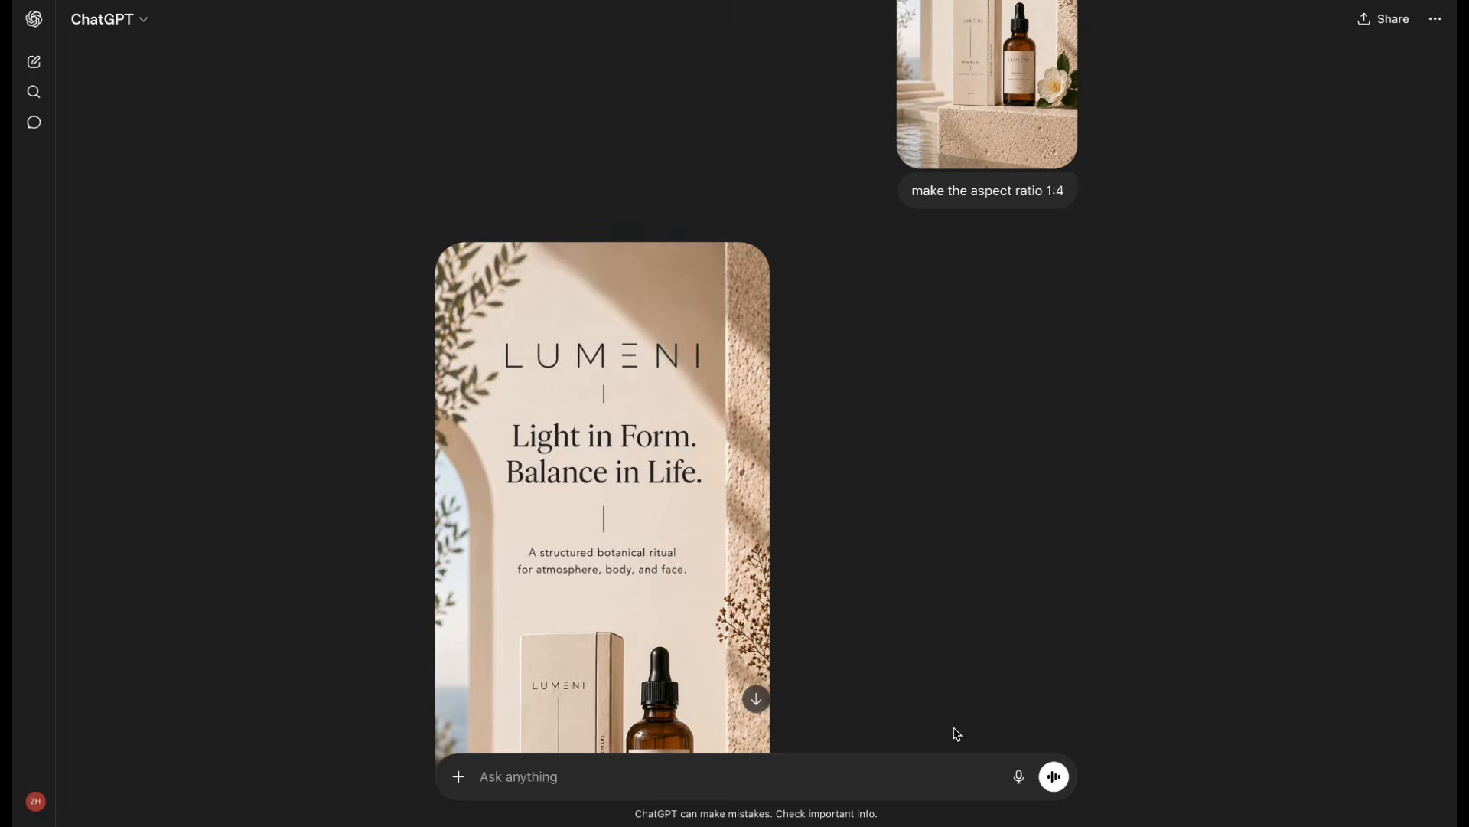
{"action": "left_click", "coordinate": [746, 367]}
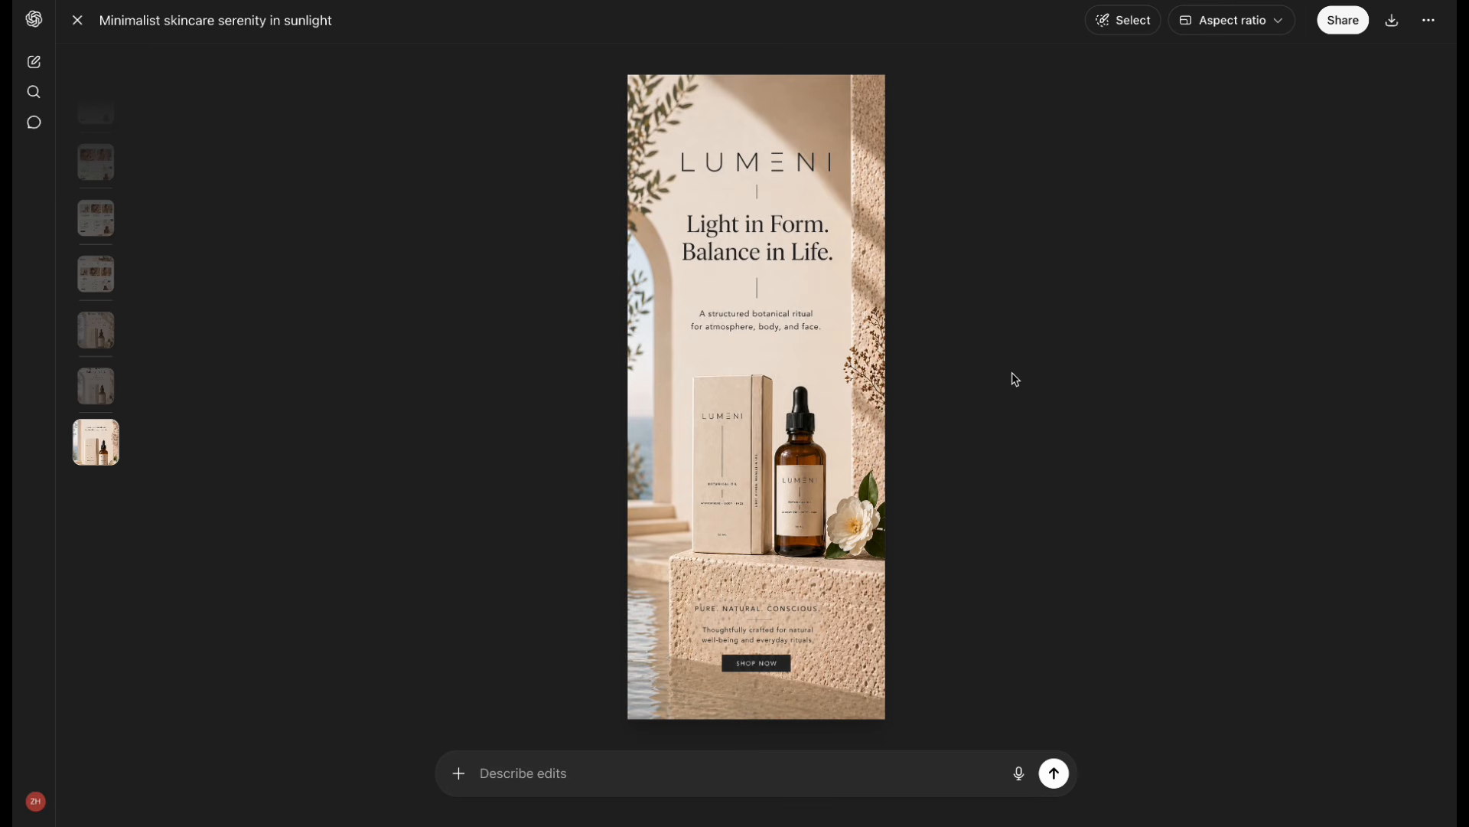
{"action": "left_click", "coordinate": [86, 35]}
- Send "make the aspect ratio 4:1" with the wide banner attached, and view the generated image full size
{"action": "type", "text": "make the aspect ratio 1:4"}
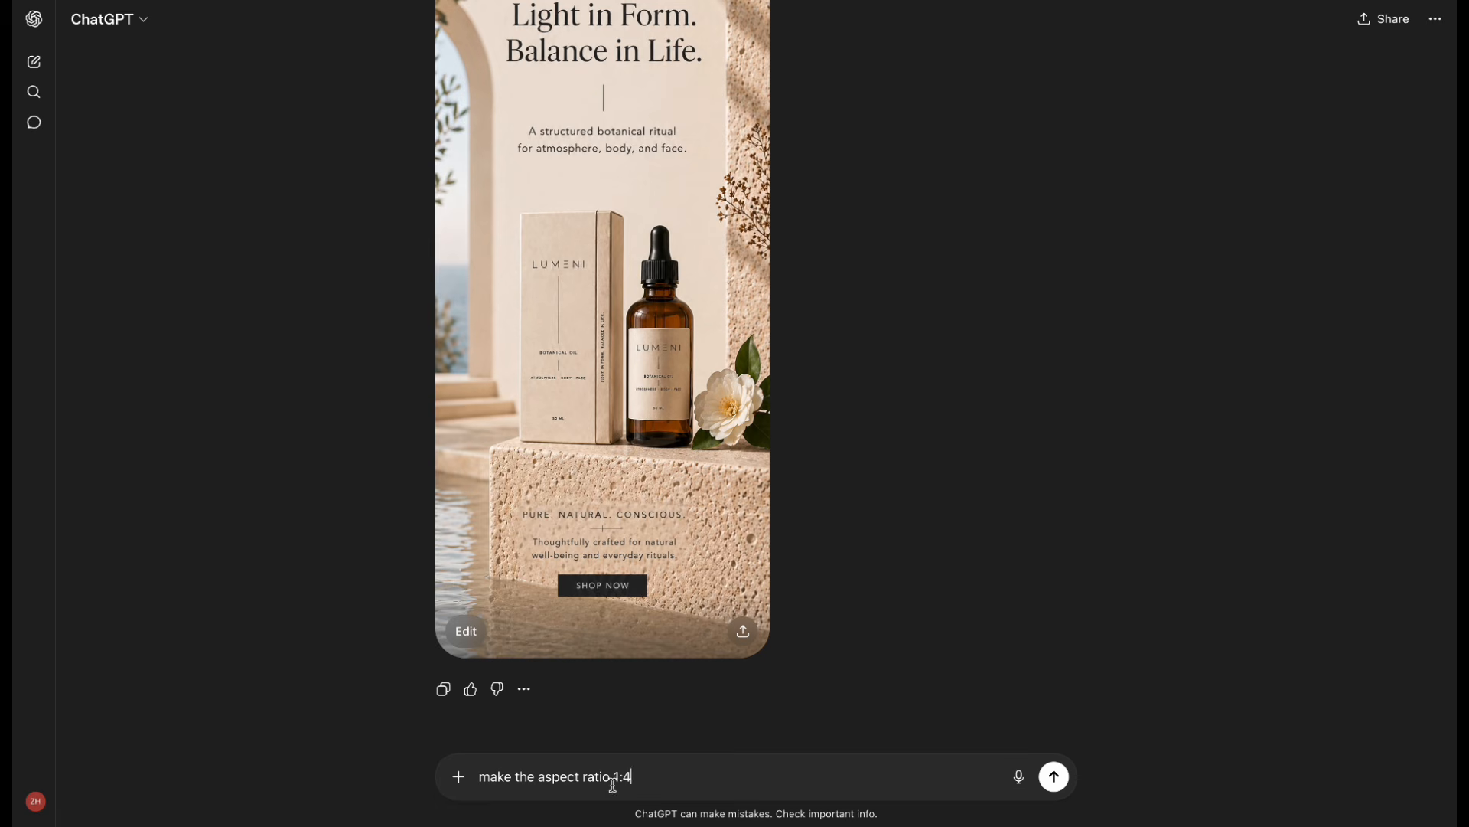
{"action": "left_click_drag", "start_coordinate": [612, 781], "coordinate": [641, 779]}
{"action": "type", "text": "4:1"}
{"action": "key", "text": "Return"}
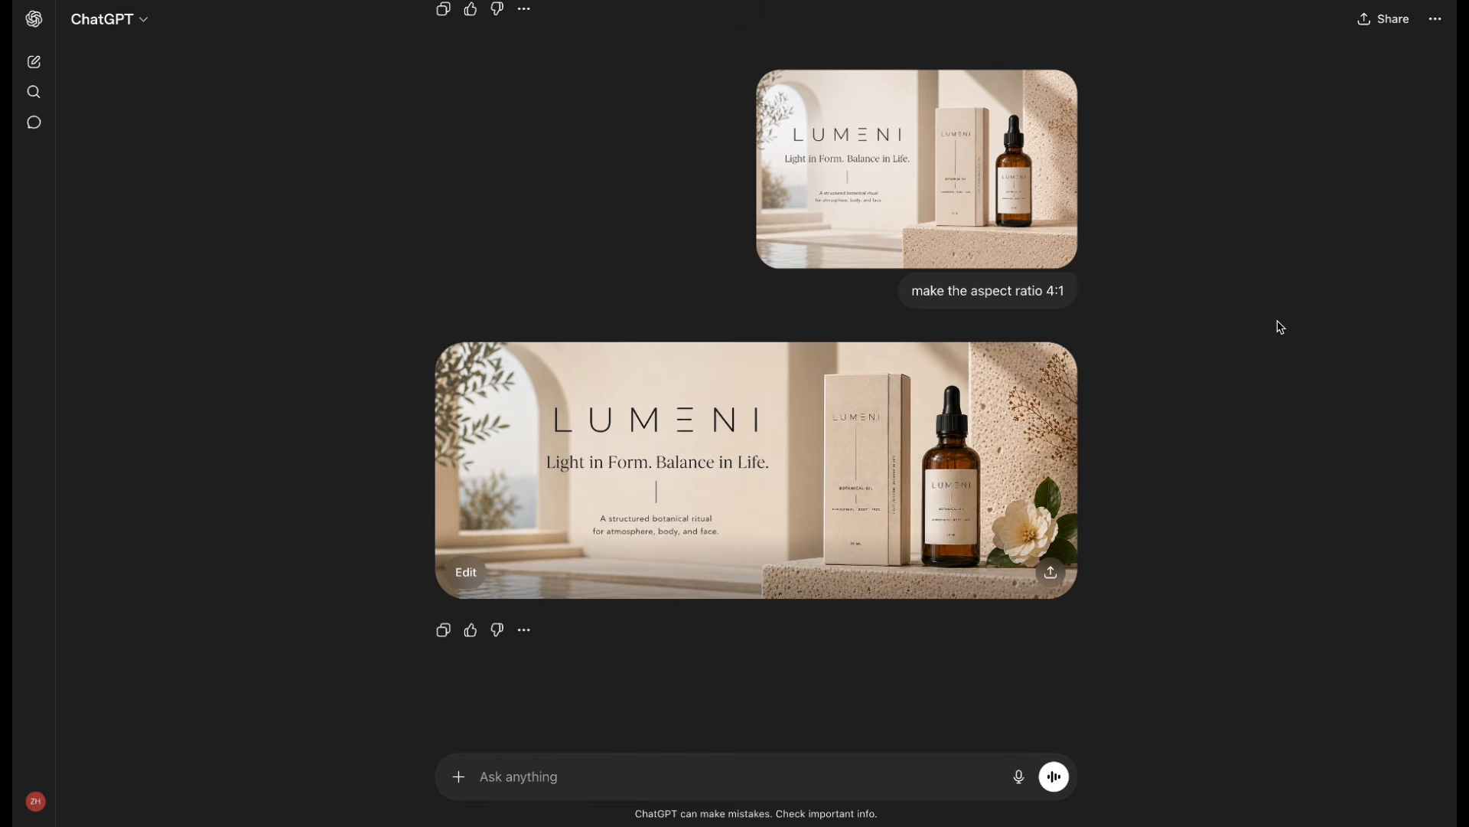
{"action": "left_click", "coordinate": [988, 495]}
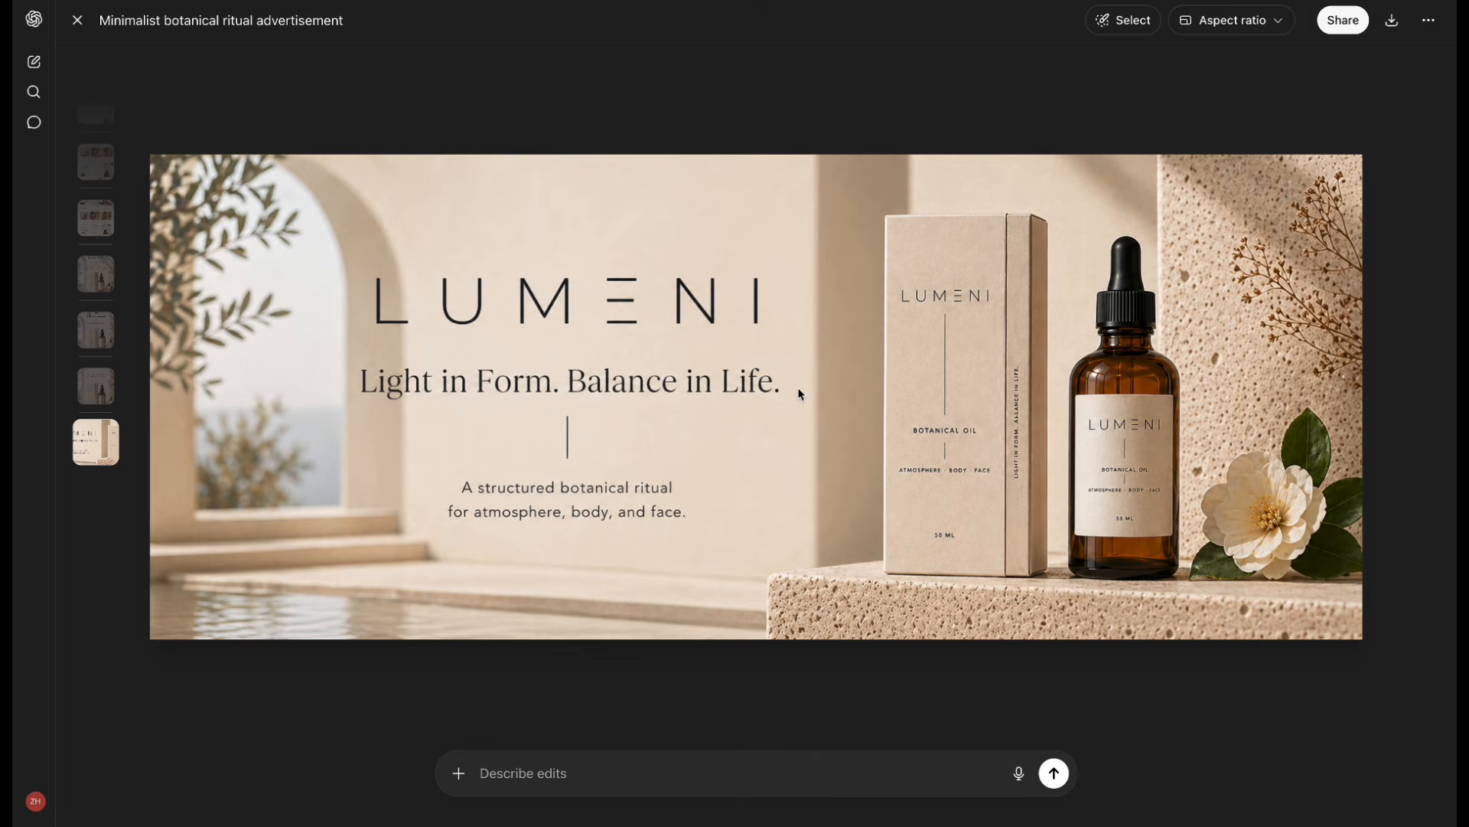
{"action": "key", "text": "Escape"}
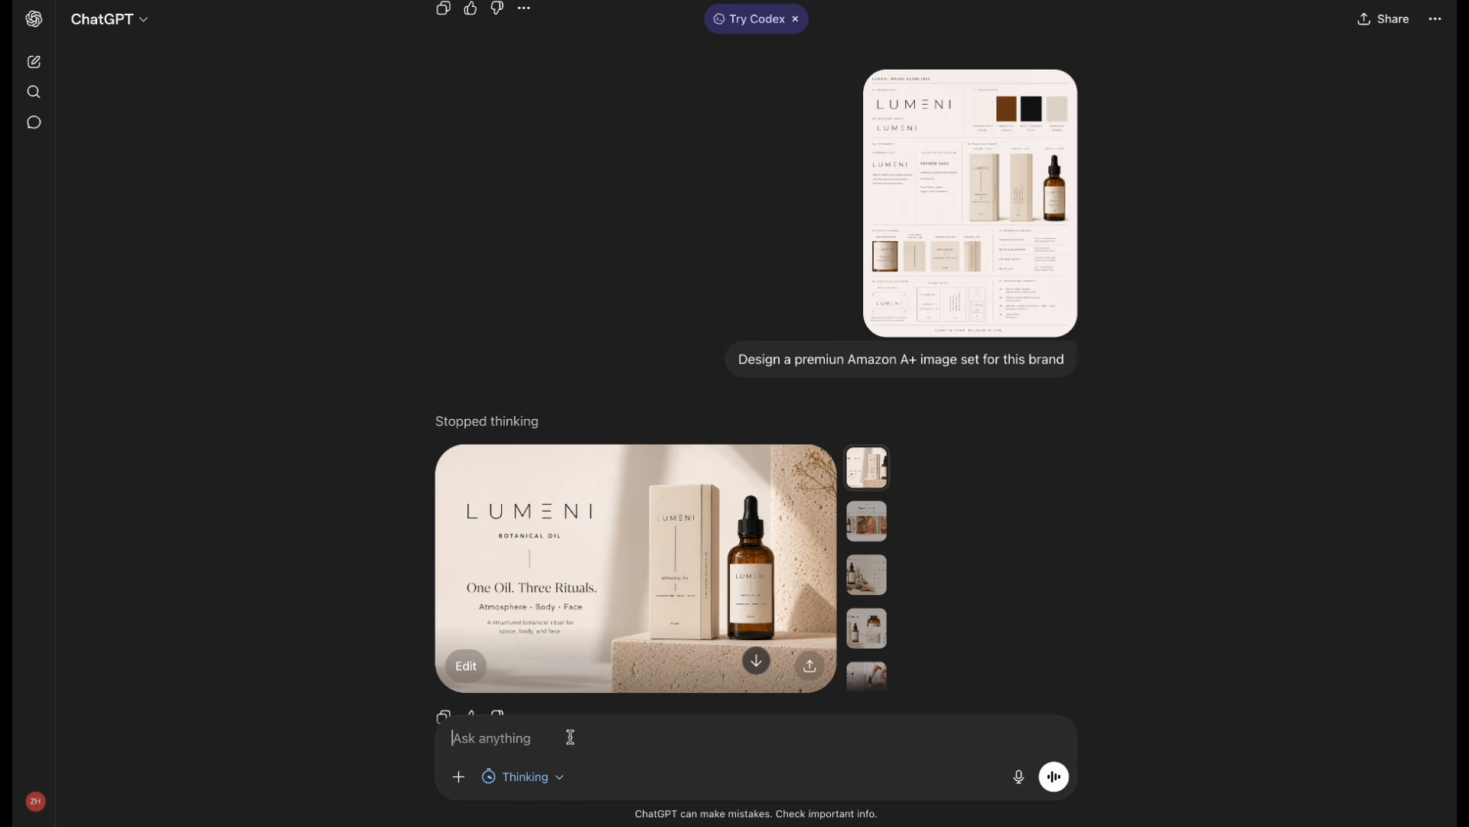
- Send the prompt "Design an EDM for this brand, following standard email marketing structure and best practices"
{"action": "type", "text": "Design an EDM for this brand, following "}
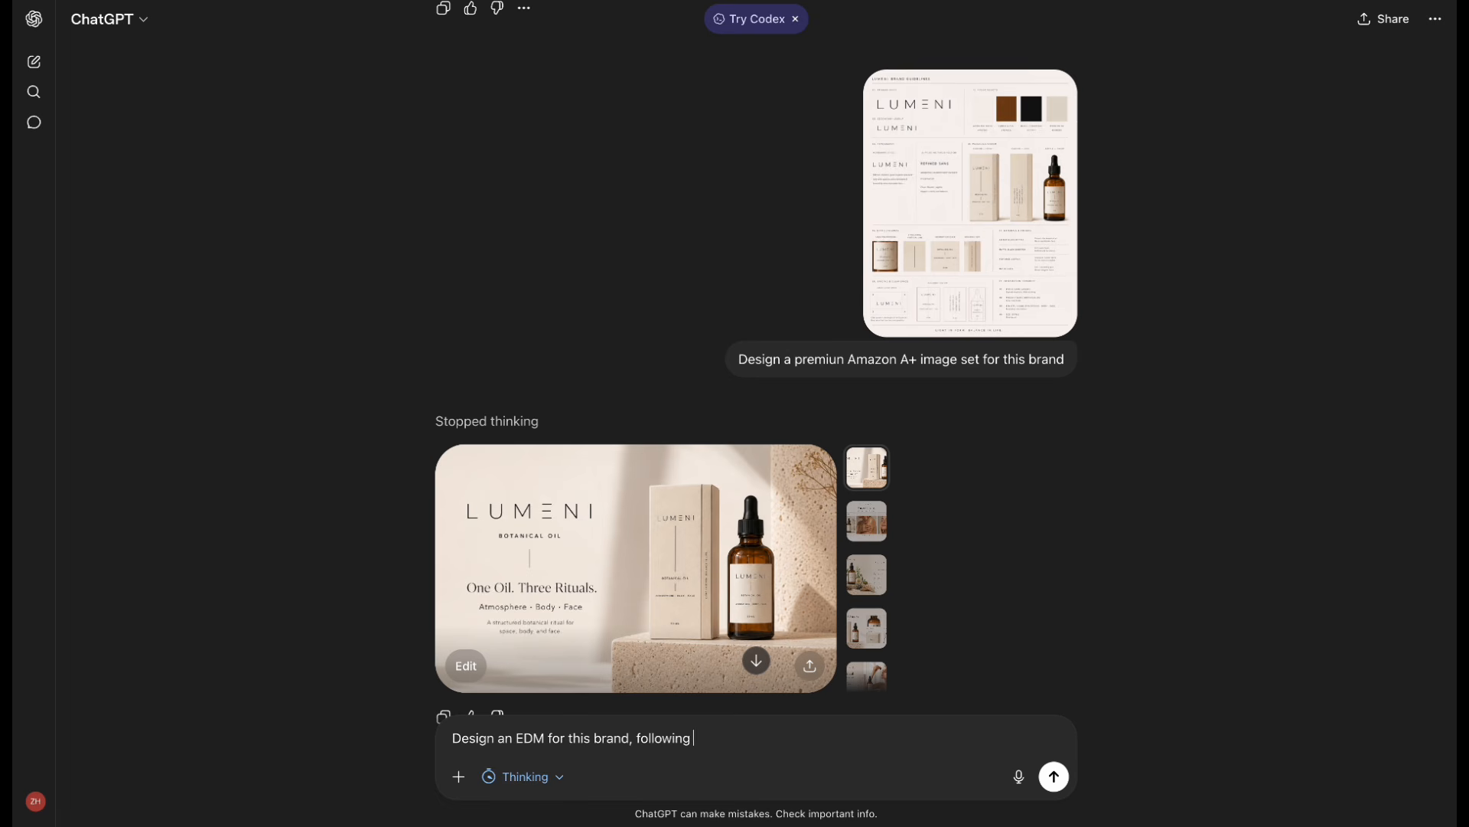
{"action": "type", "text": "standard email marketing structure and best p"}
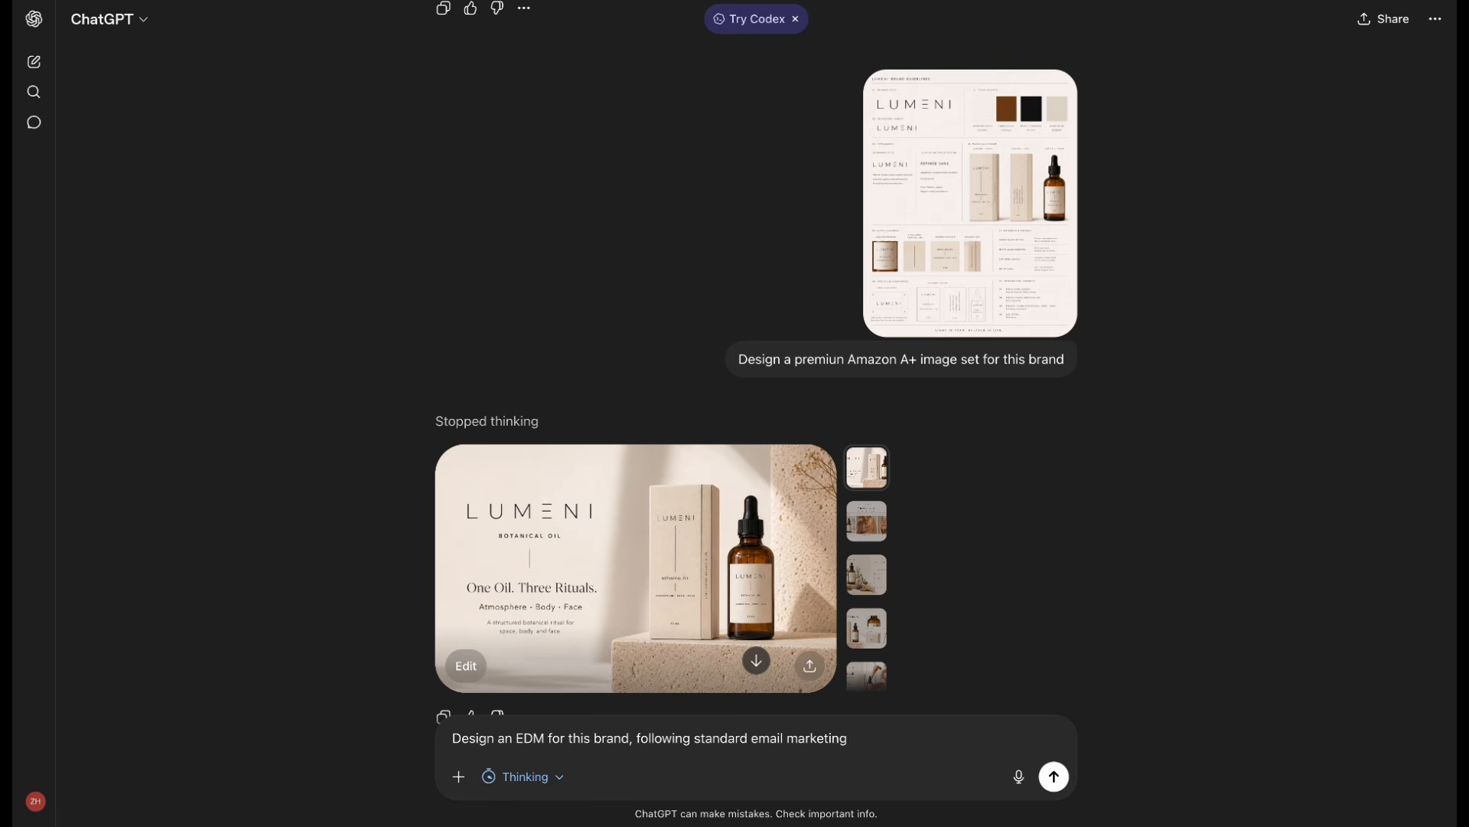
{"action": "type", "text": "ractices"}
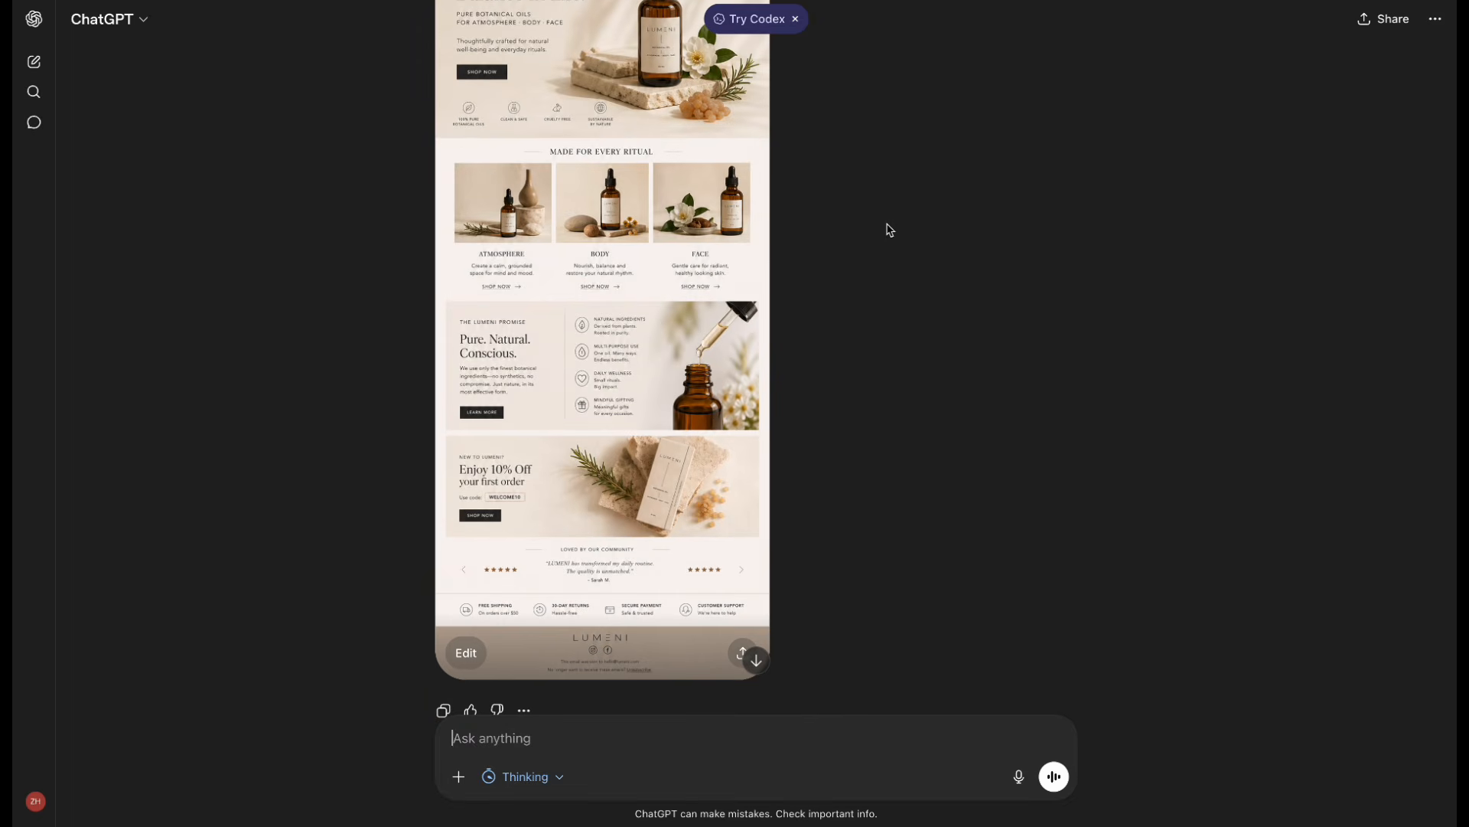
- Open the generated email design full size and mark its Body and Face images as the selection for editing
{"action": "left_click", "coordinate": [648, 245]}
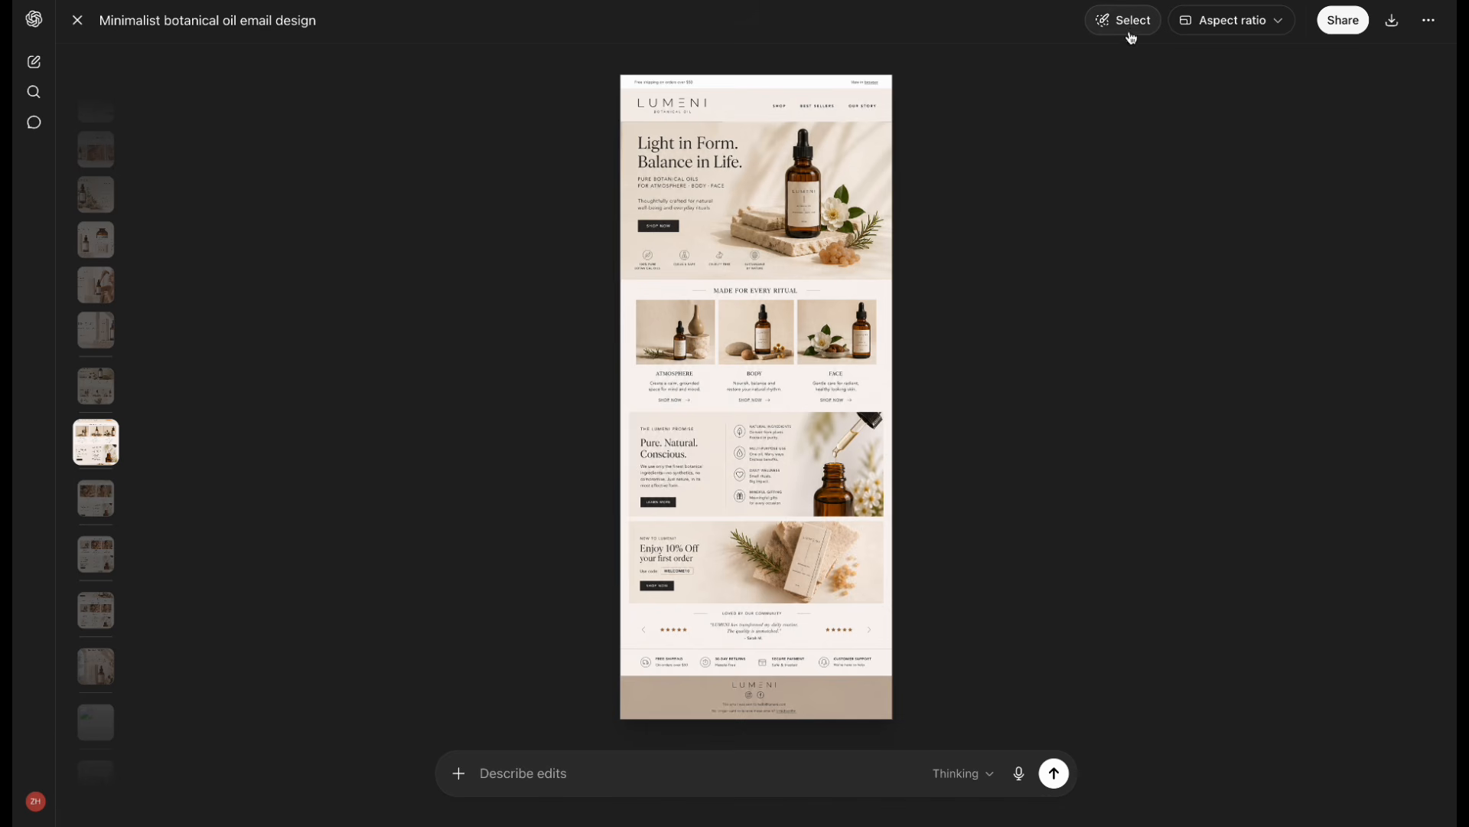
{"action": "left_click", "coordinate": [1123, 20]}
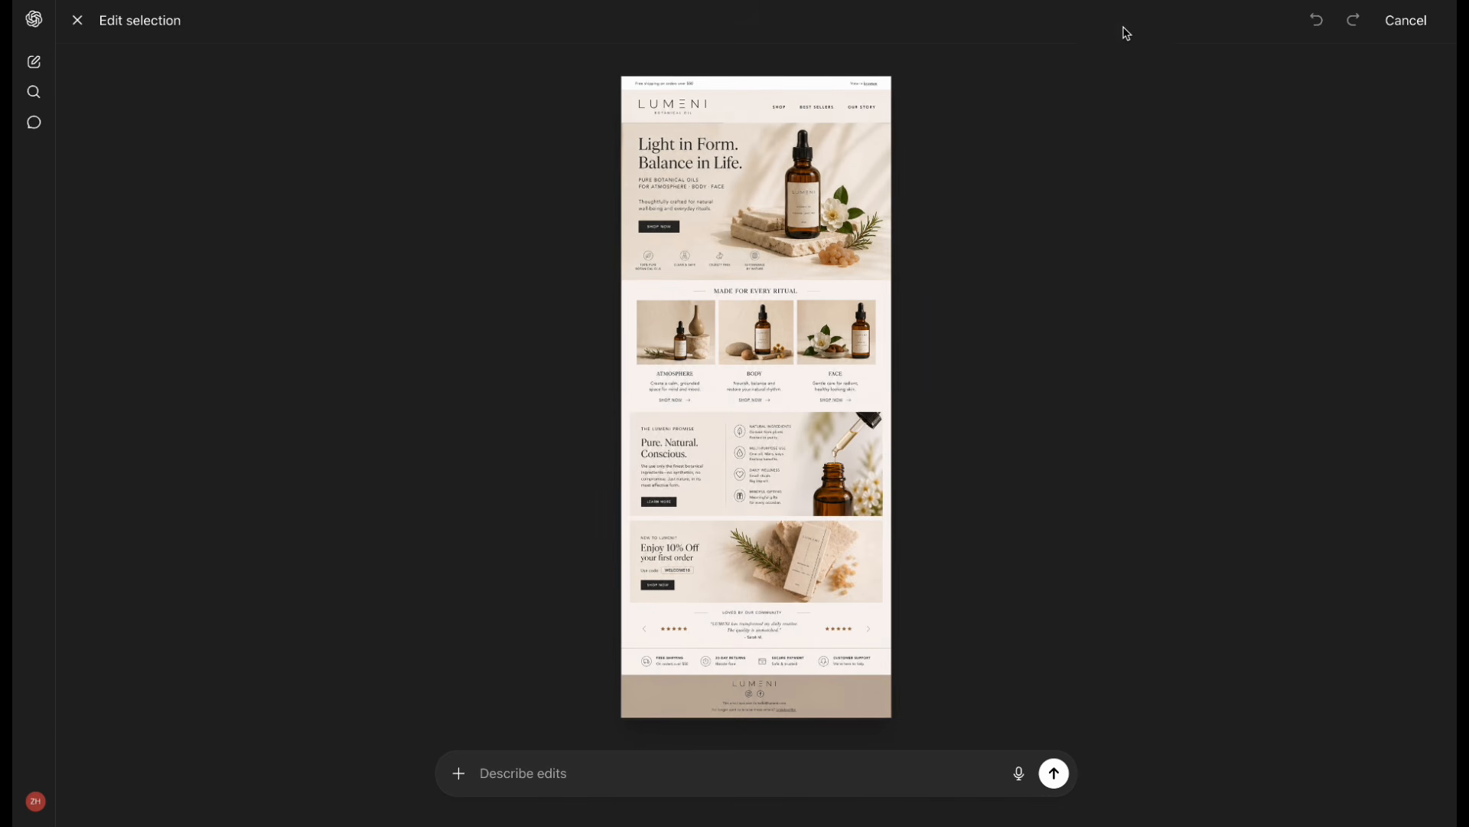
{"action": "mouse_move", "coordinate": [734, 317]}
{"action": "left_mouse_down"}
{"action": "mouse_move", "coordinate": [784, 352]}
{"action": "mouse_move", "coordinate": [857, 348]}
{"action": "left_mouse_up"}
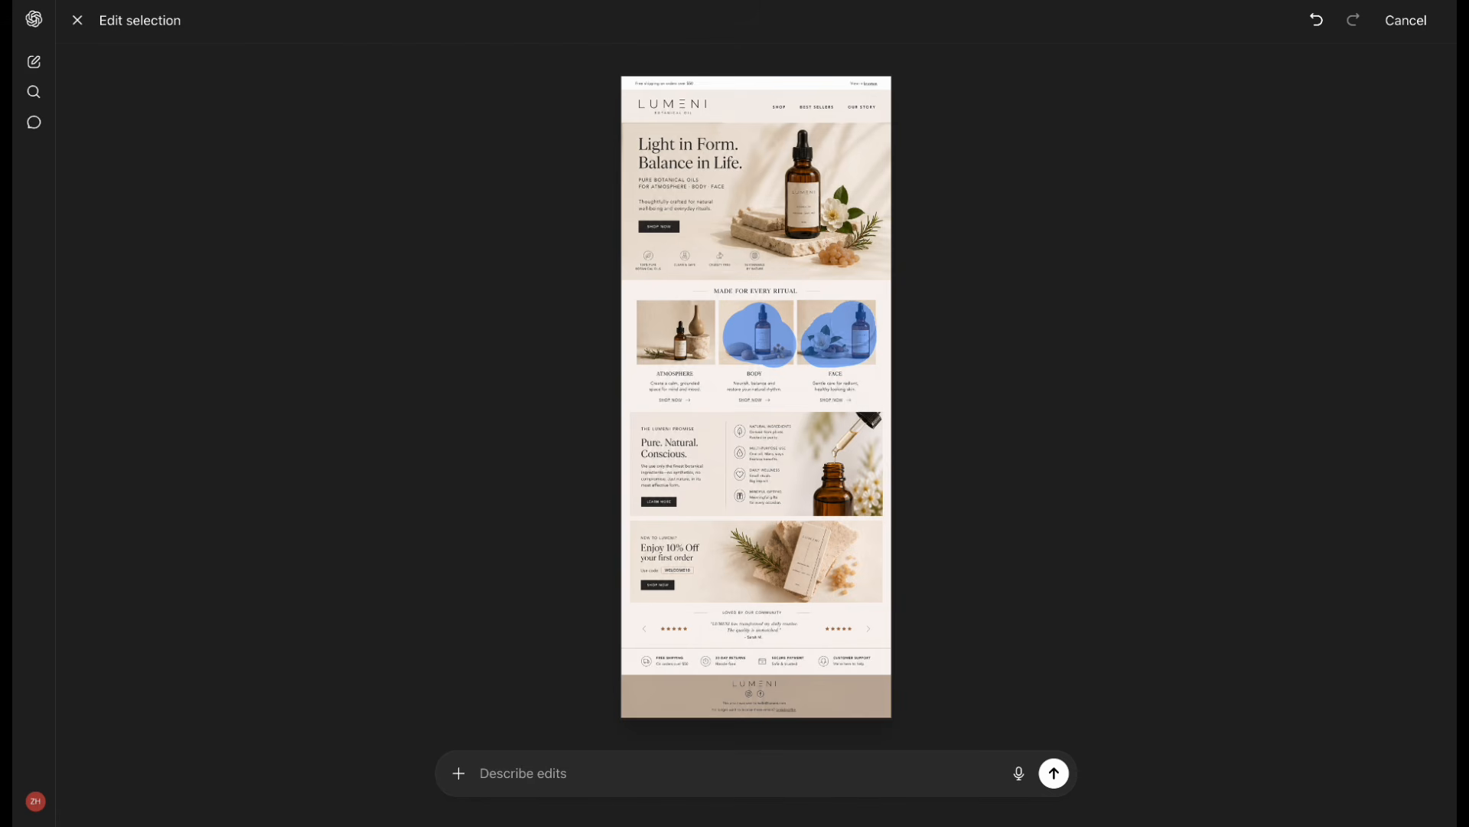
- Send the edit request "Update the selected images to reflect body massage and facial use. No other changes to the page" for the selection
{"action": "left_click", "coordinate": [544, 778]}
{"action": "type", "text": "Update the selected images to reflect bod"}
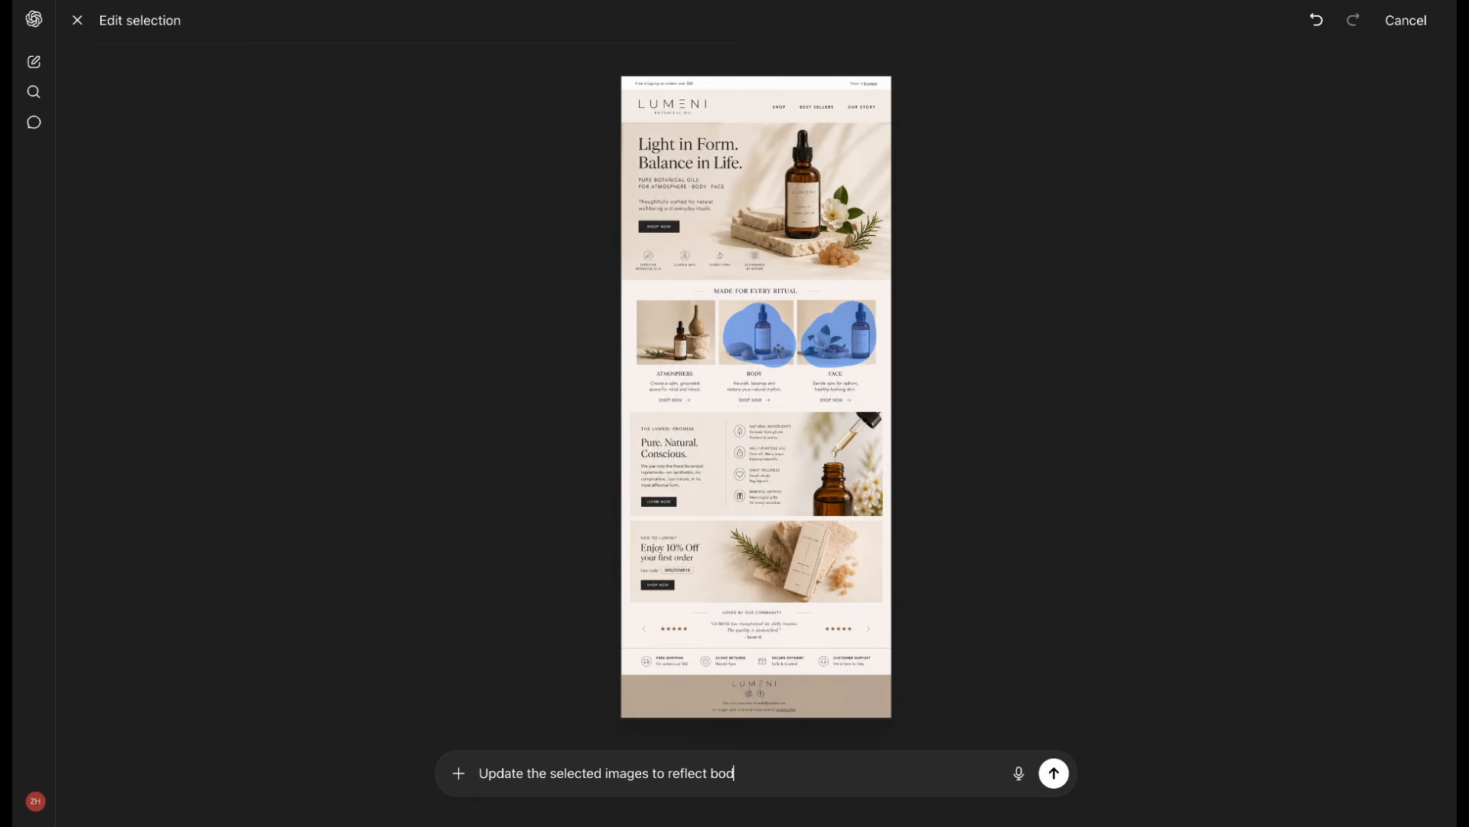
{"action": "type", "text": "y massage and facial use. "}
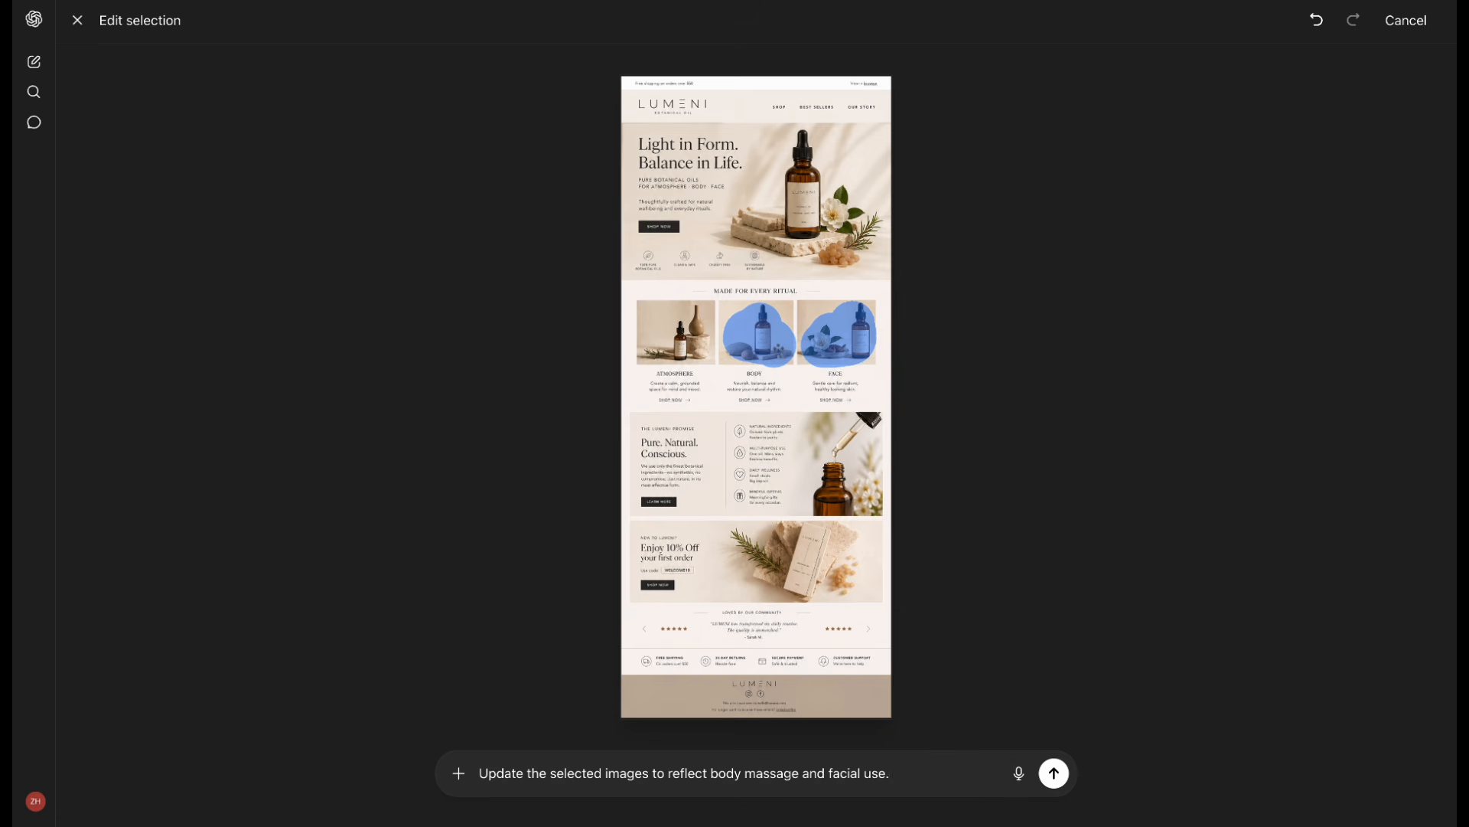
{"action": "type", "text": "No other changes to the page"}
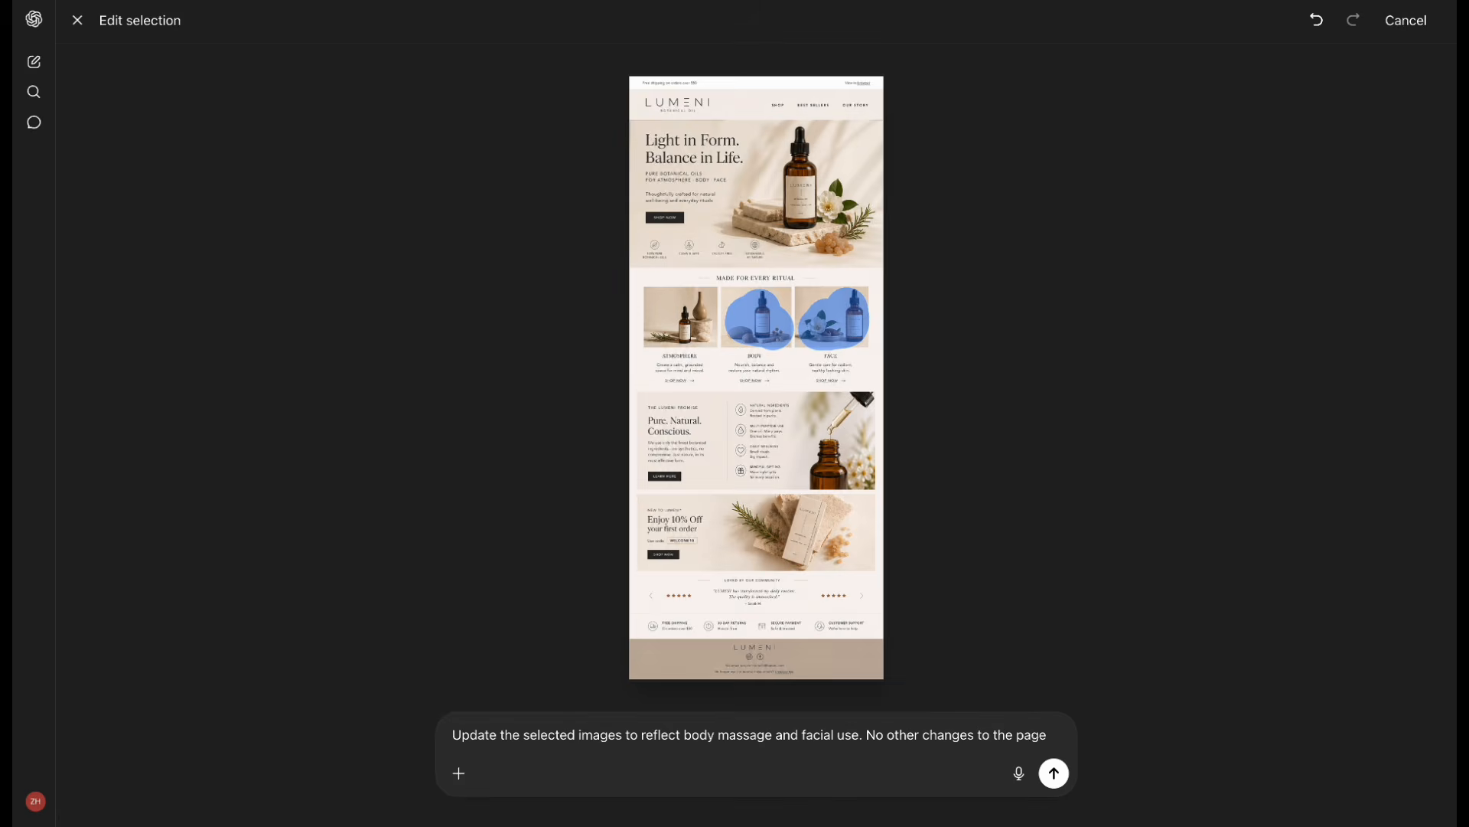
{"action": "key", "text": "Return"}
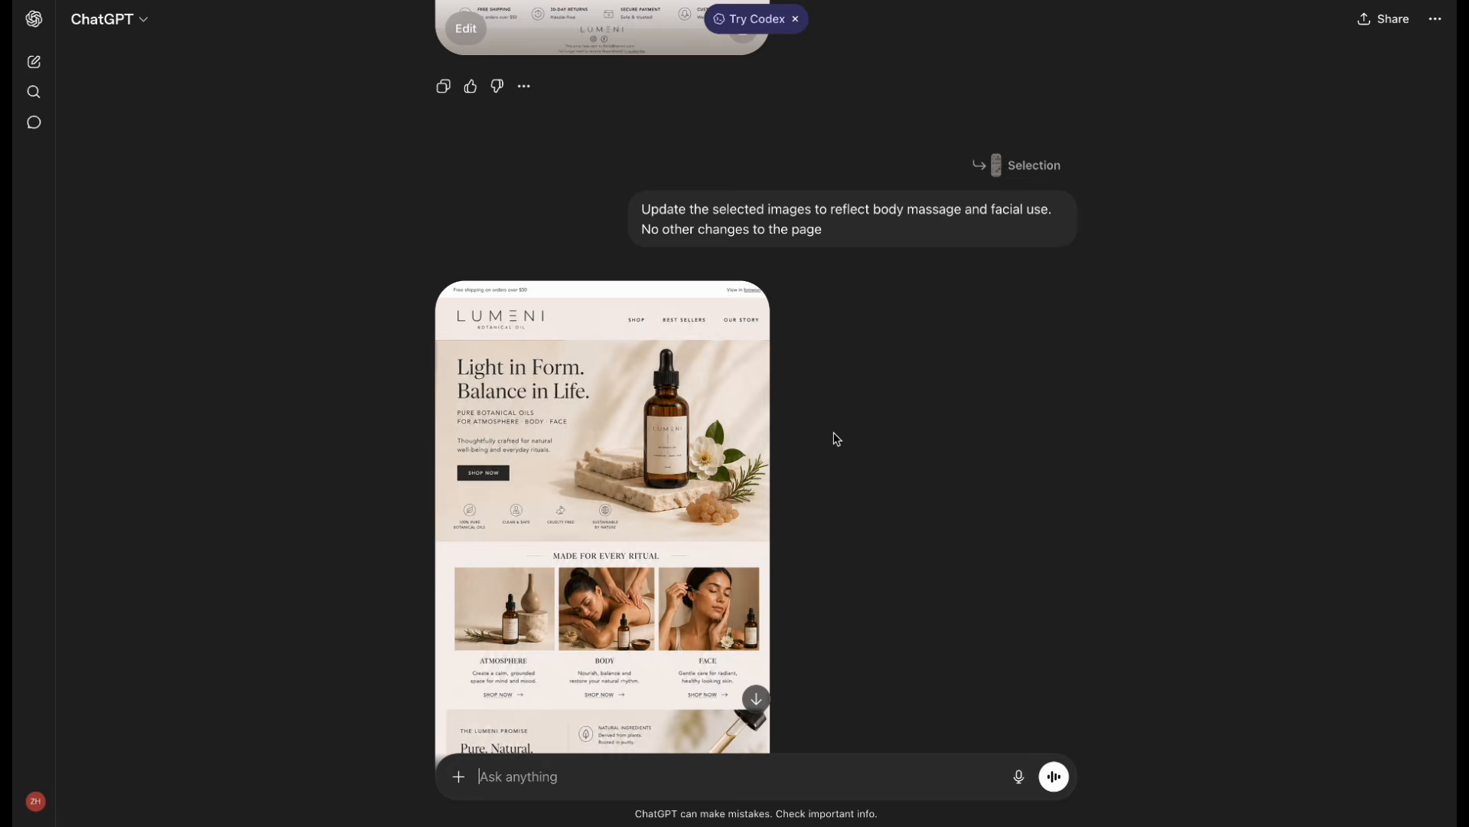
- Review the revised email design in the chat and at full size, and close the full-size view
{"action": "scroll", "coordinate": [836, 438], "scroll_direction": "down", "scroll_amount": 5}
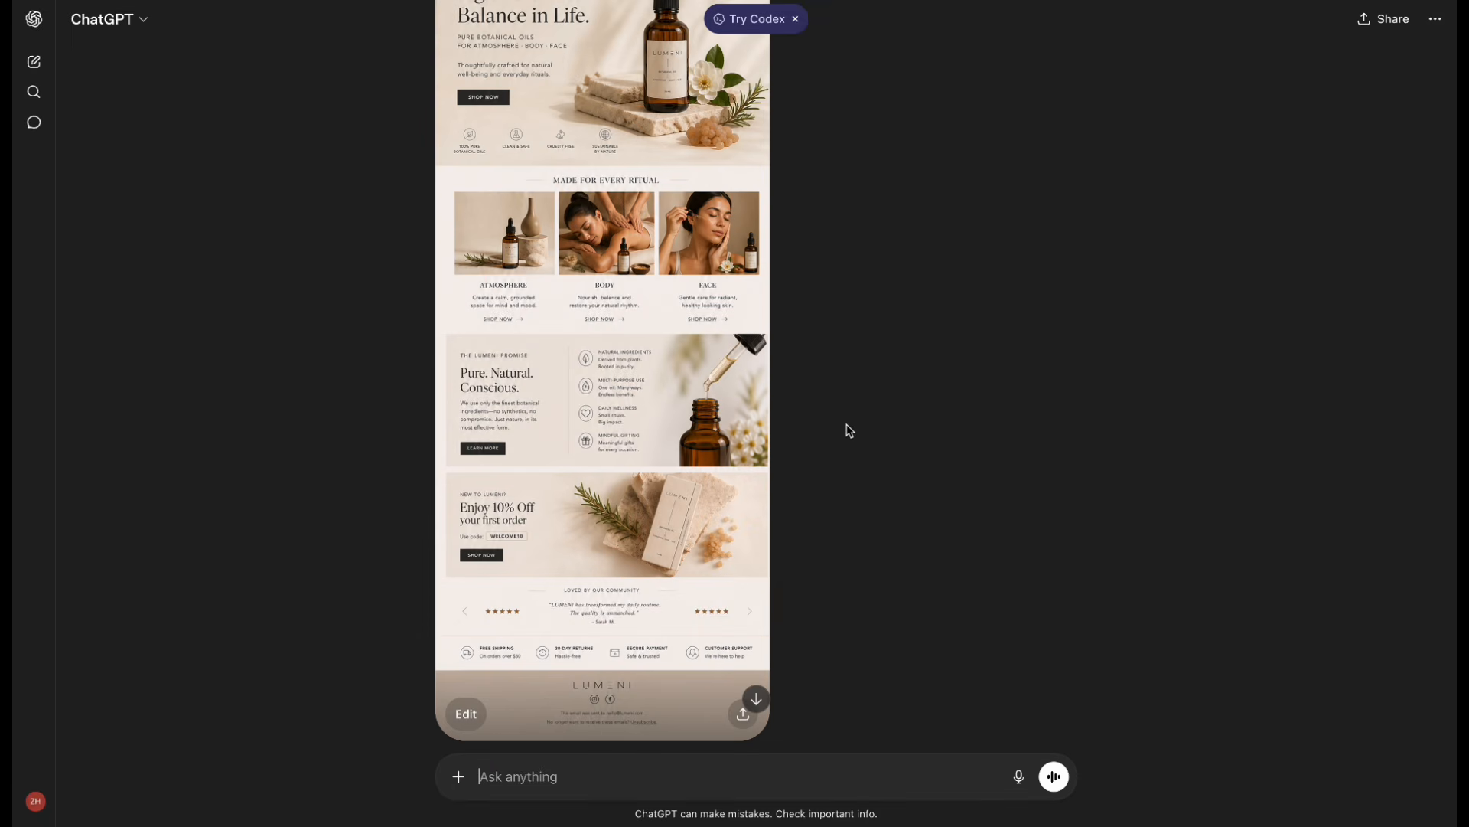
{"action": "scroll", "coordinate": [850, 430], "scroll_direction": "up", "scroll_amount": 1}
{"action": "left_click", "coordinate": [697, 310]}
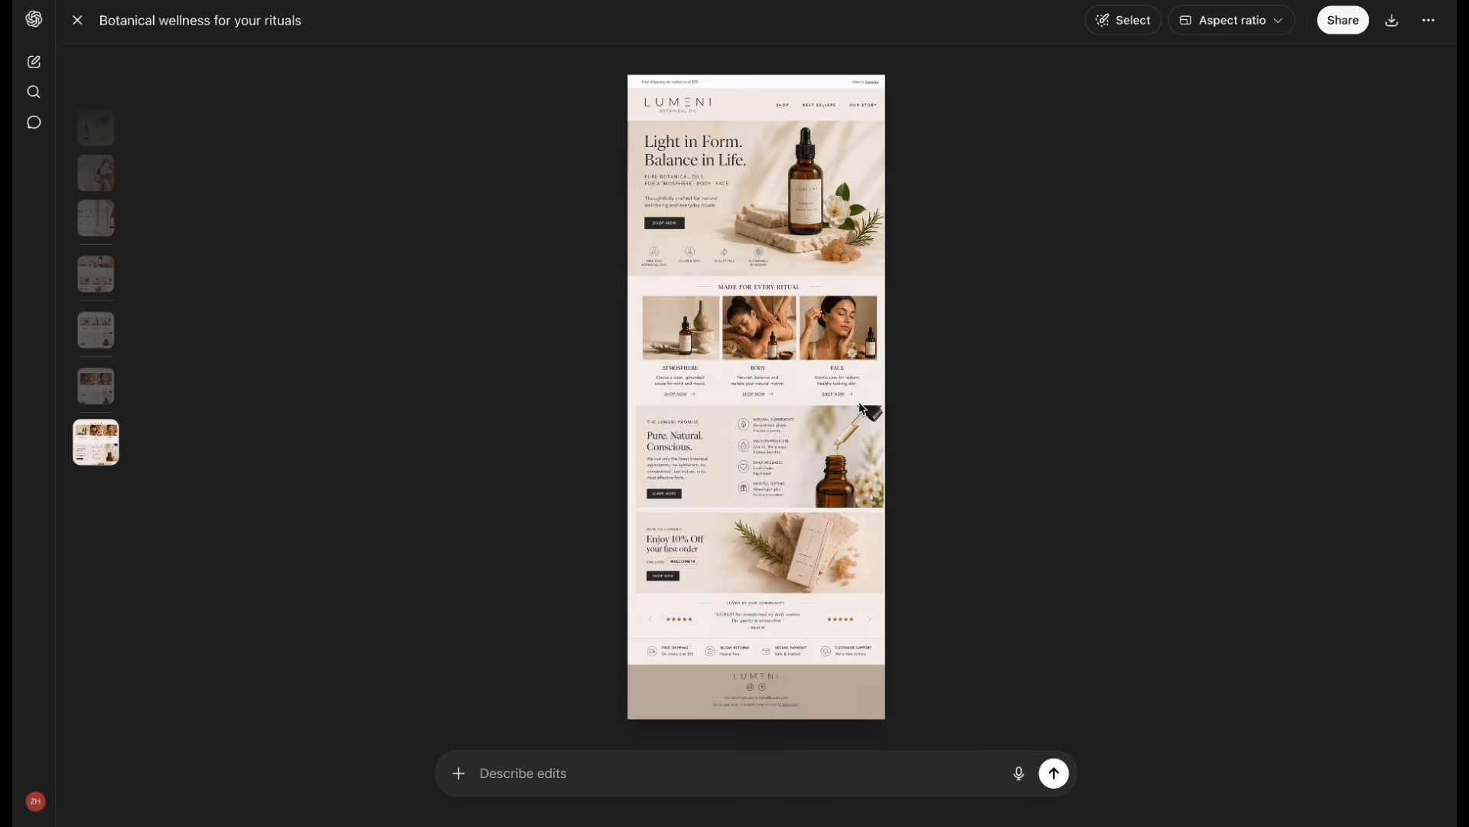
{"action": "key", "text": "Escape"}
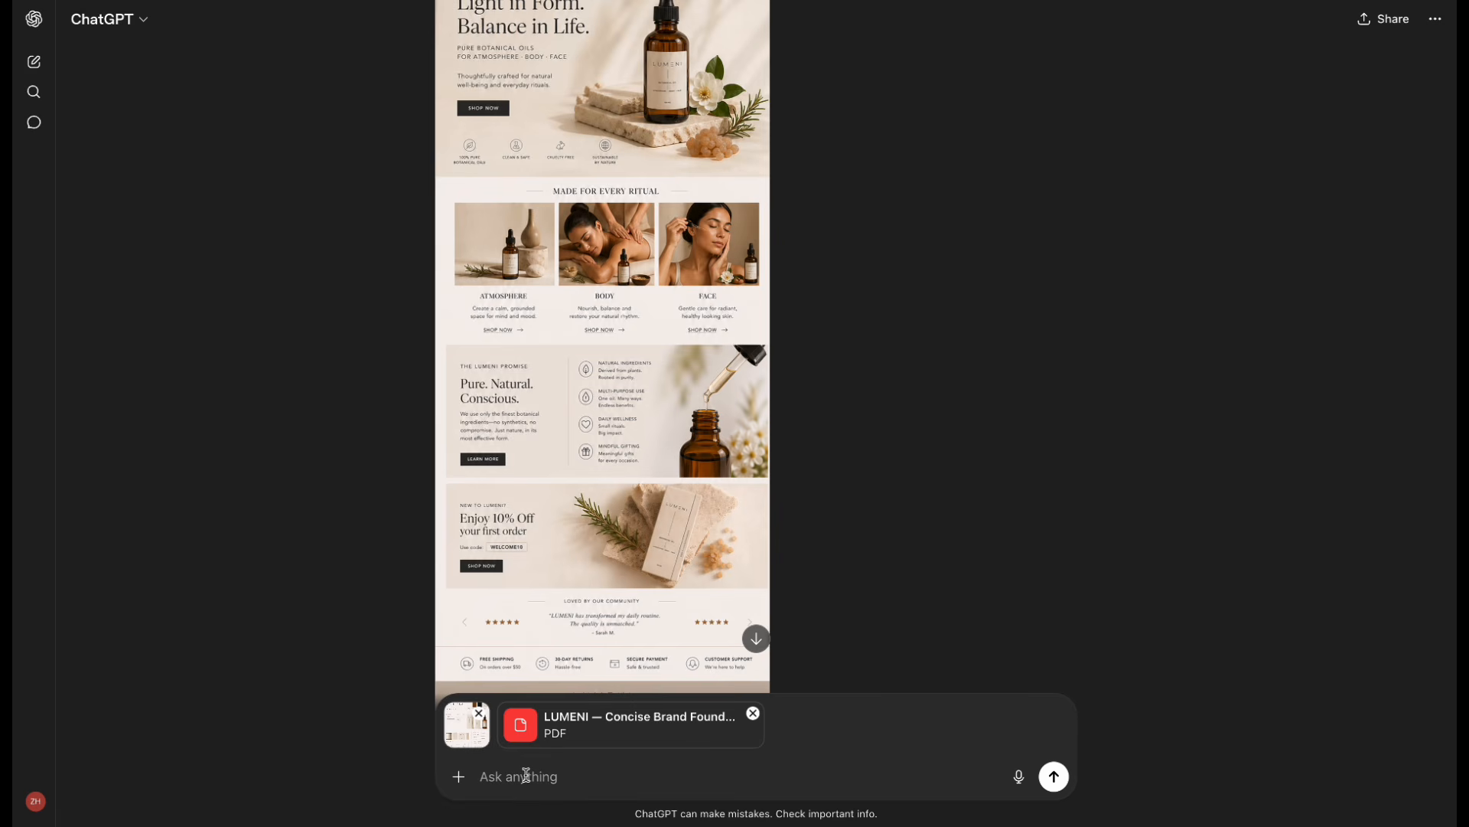
- Send the Thinking-mode image request "Design a custom brand website, adhering to industry standing website structure and user experience best practices" with the brand image and PDF attached
{"action": "type", "text": "Design a custom brand website, adhering"}
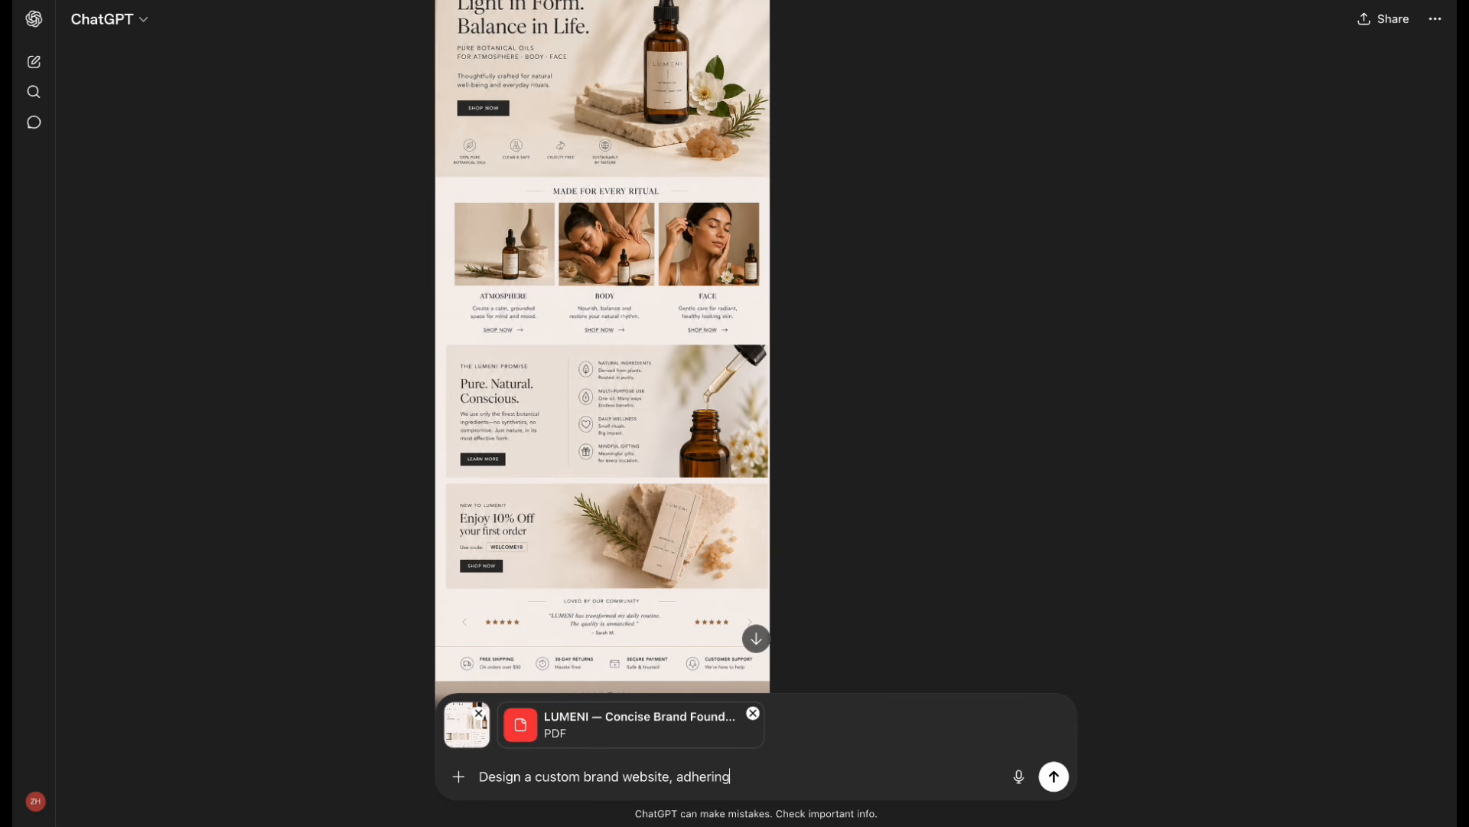
{"action": "type", "text": " to industry standing website structure and"}
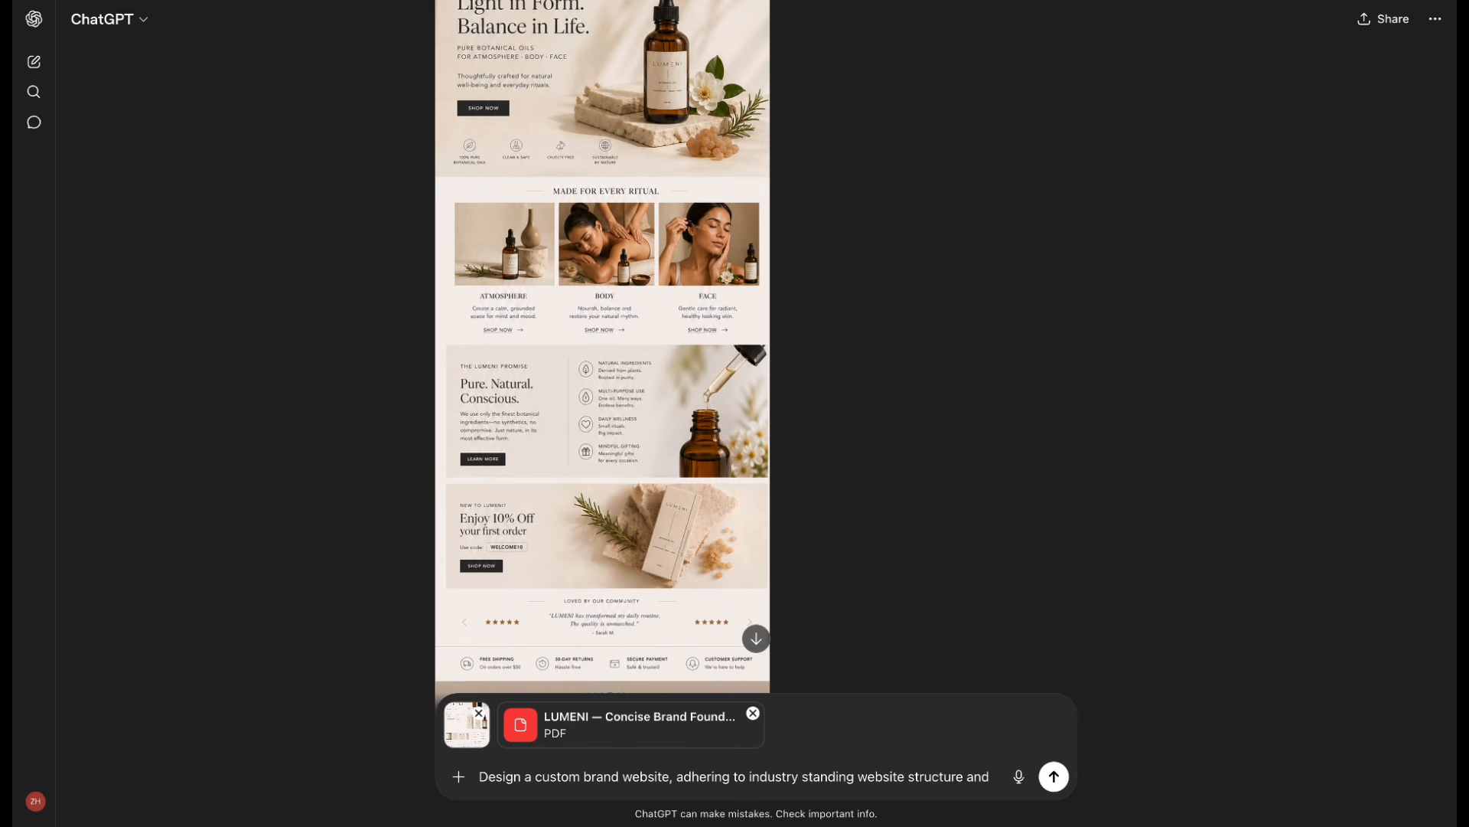
{"action": "type", "text": " user experience best practices"}
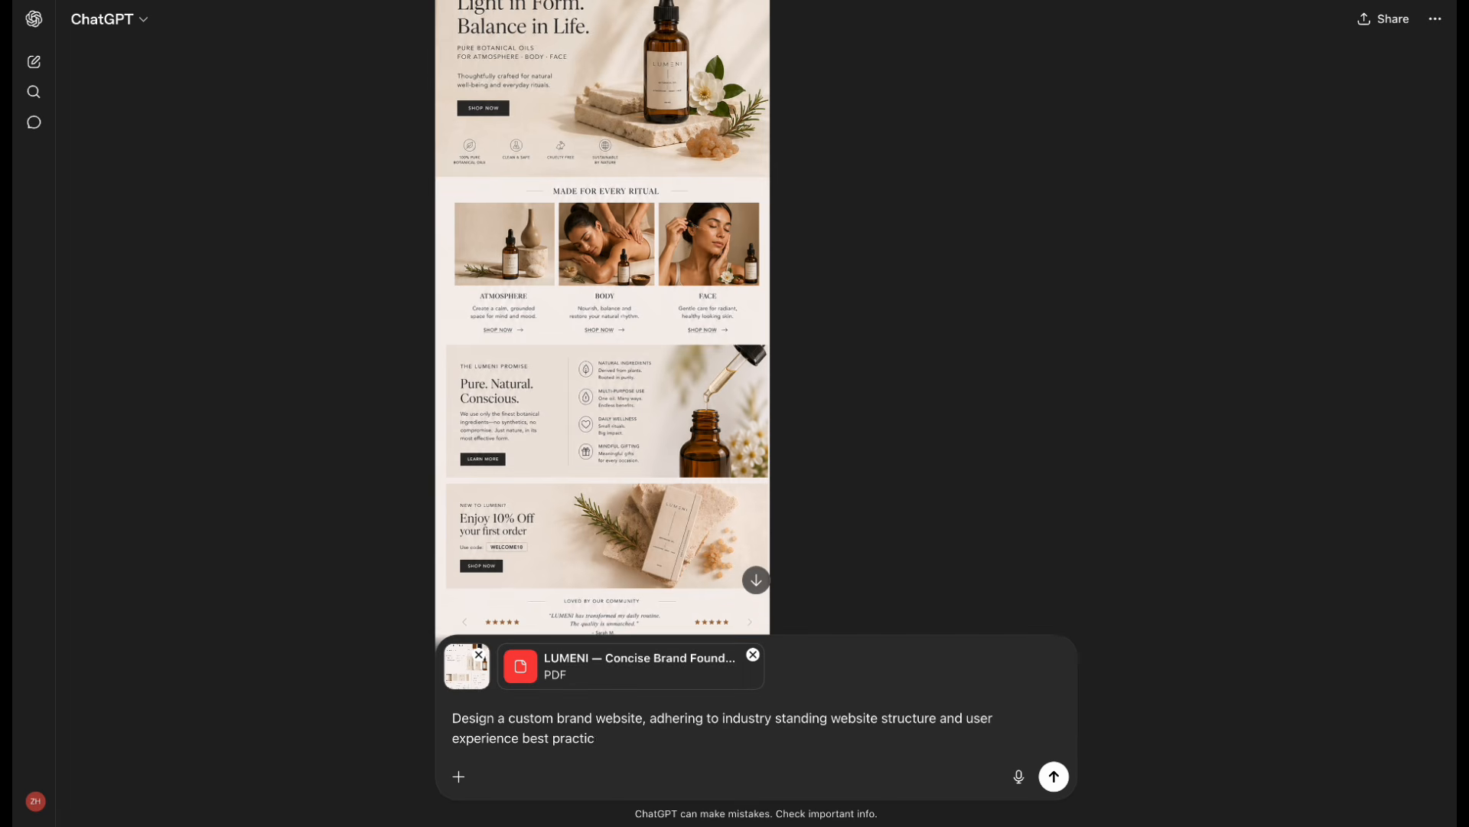
{"action": "left_click", "coordinate": [107, 19]}
{"action": "left_click", "coordinate": [126, 129]}
{"action": "left_click", "coordinate": [680, 776]}
{"action": "left_click", "coordinate": [735, 602]}
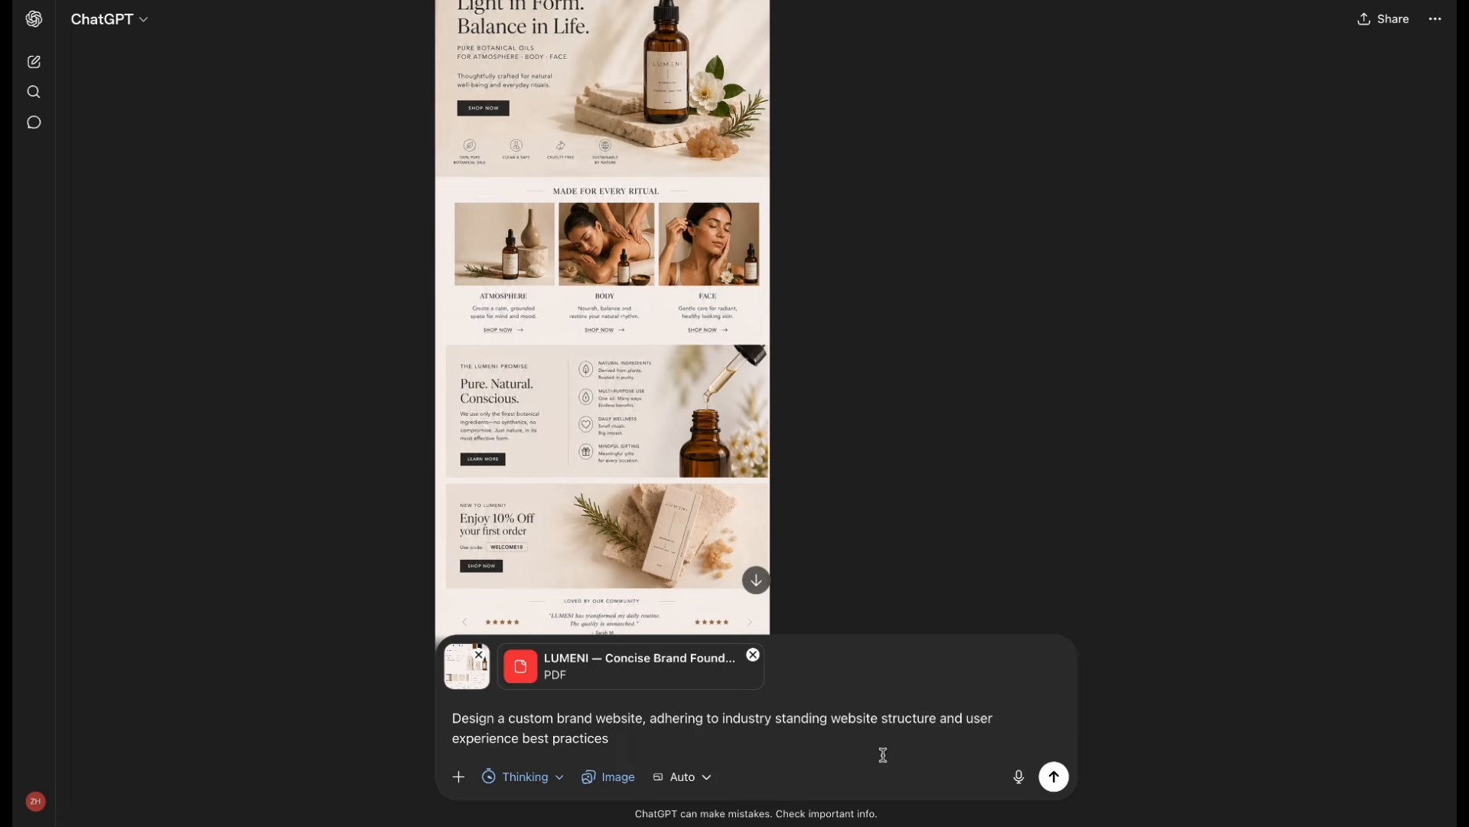
{"action": "key", "text": "Return"}
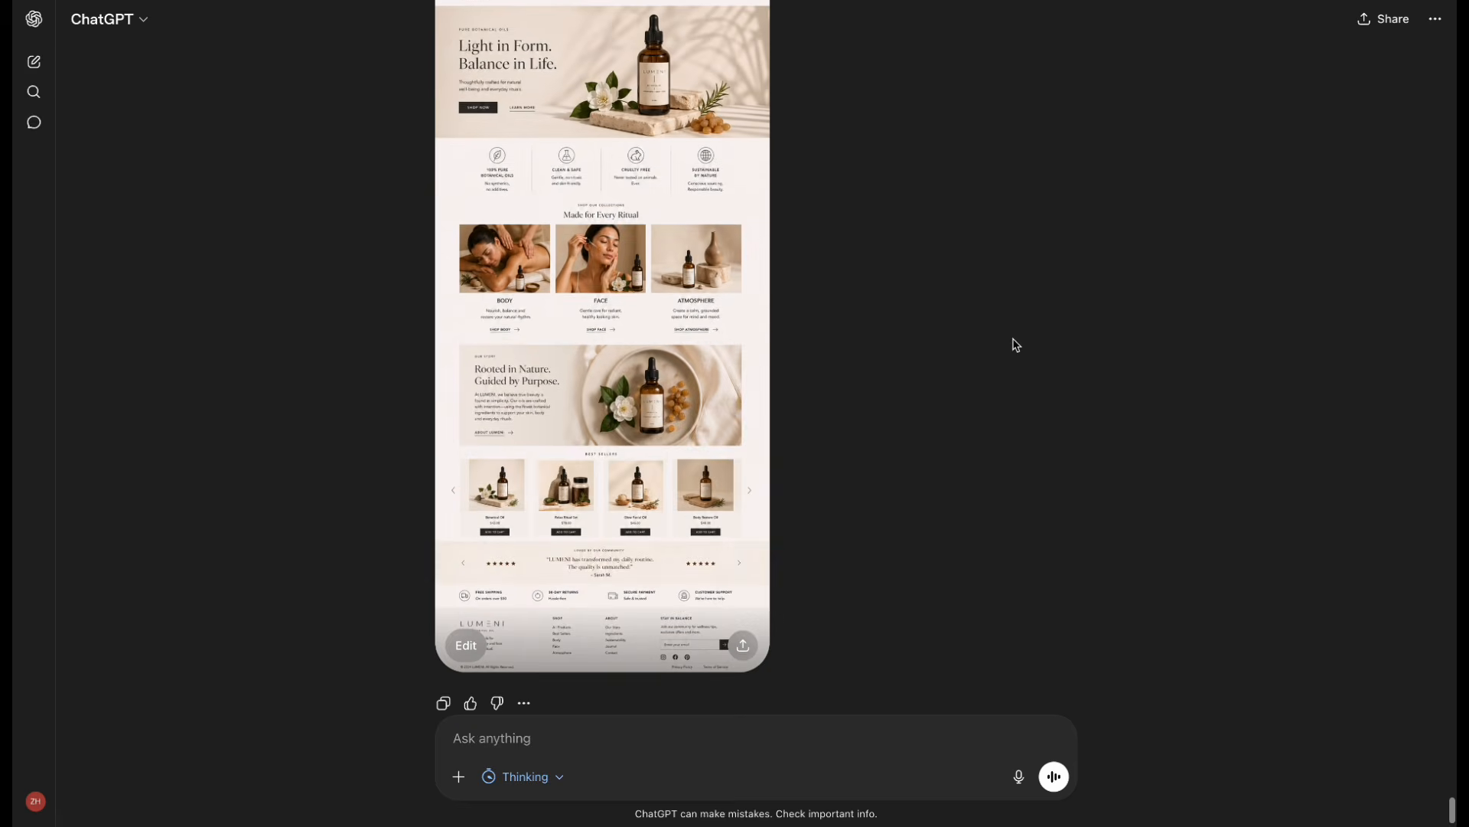
- View the generated website design full size, and send the prompt "Create a design system for this website"
{"action": "left_click", "coordinate": [590, 252]}
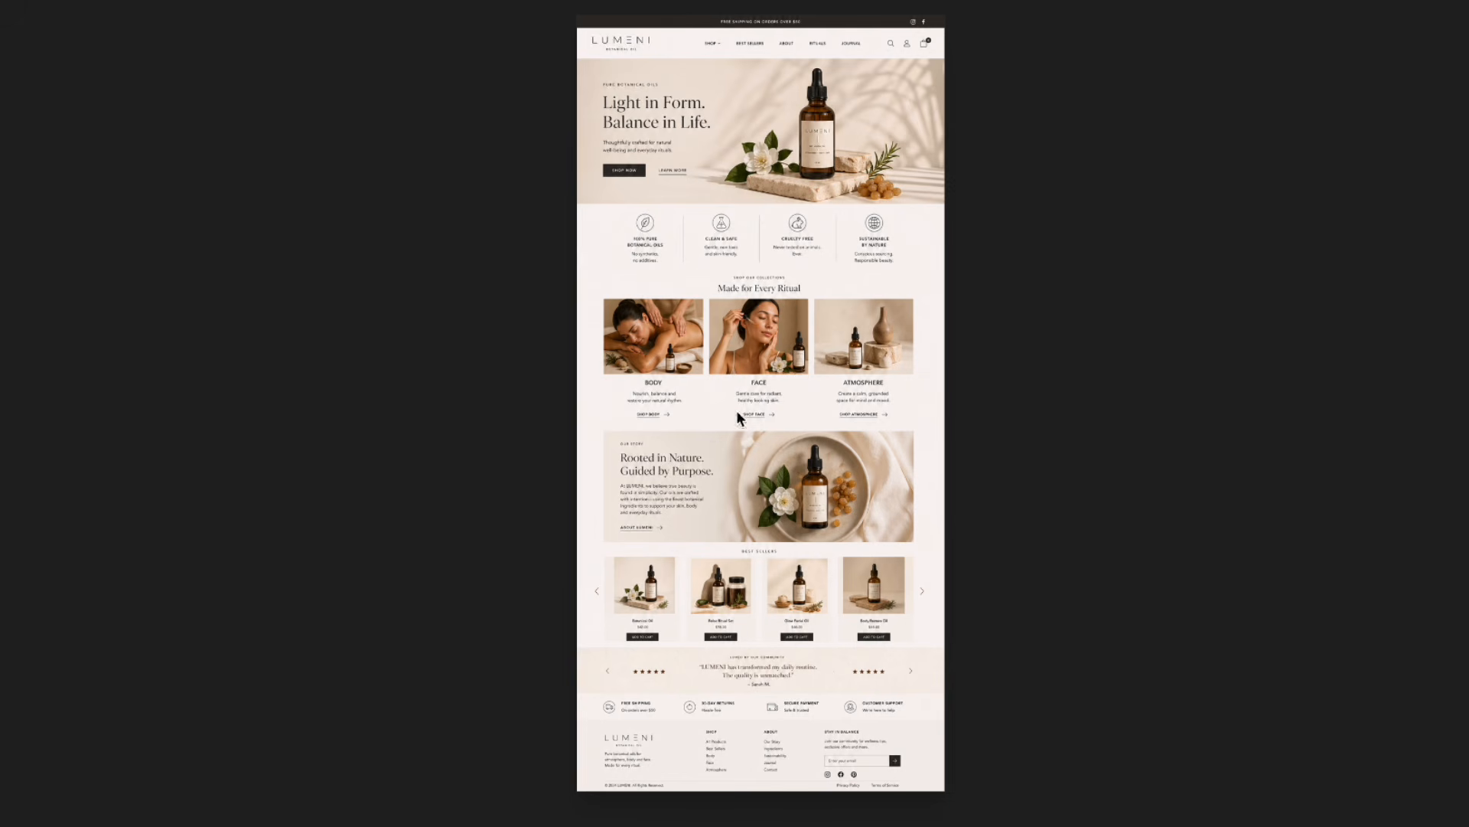
{"action": "key", "text": "Escape"}
{"action": "type", "text": "Create a design system for this website"}
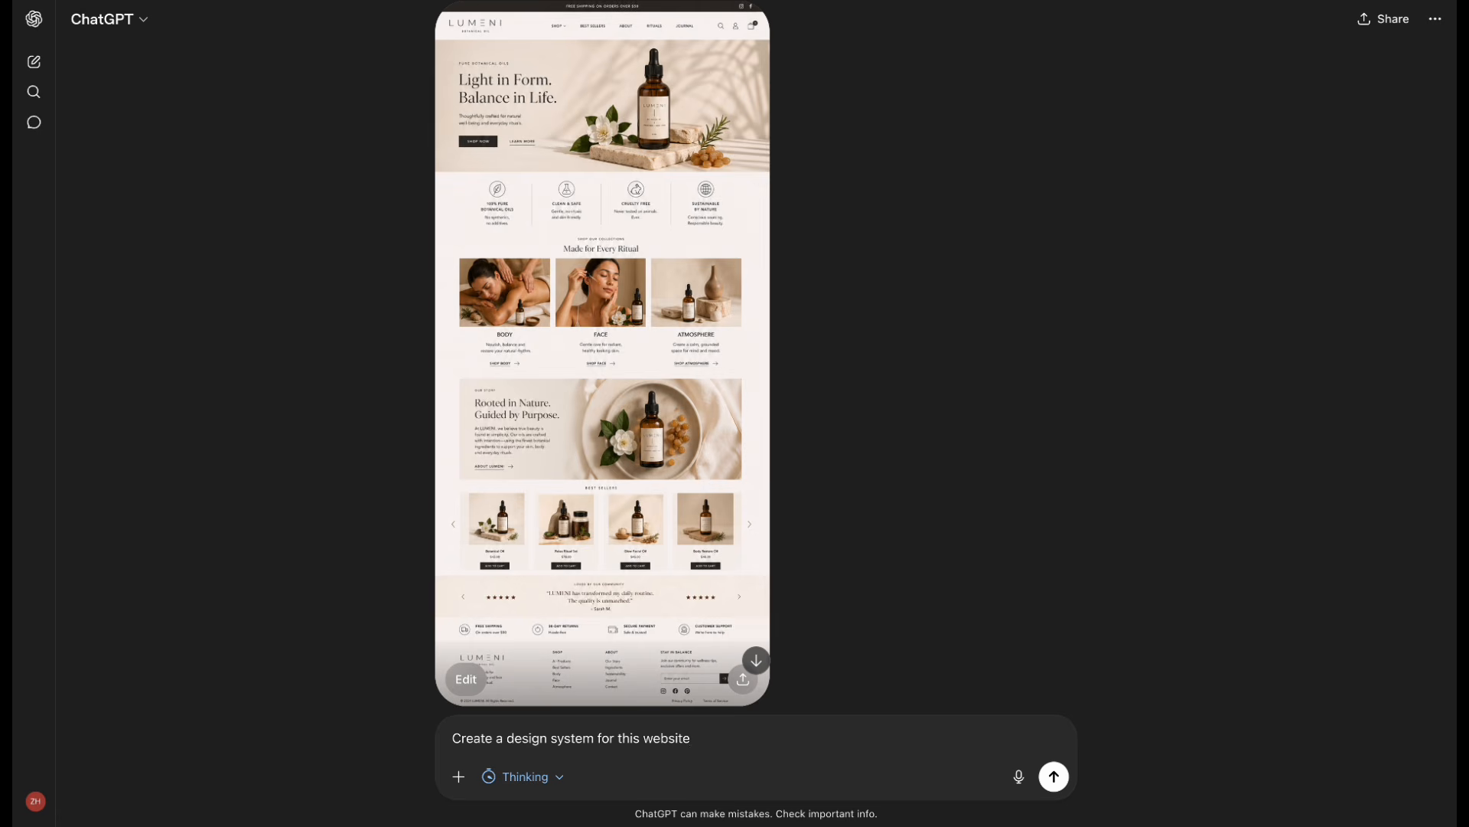
{"action": "key", "text": "Return"}
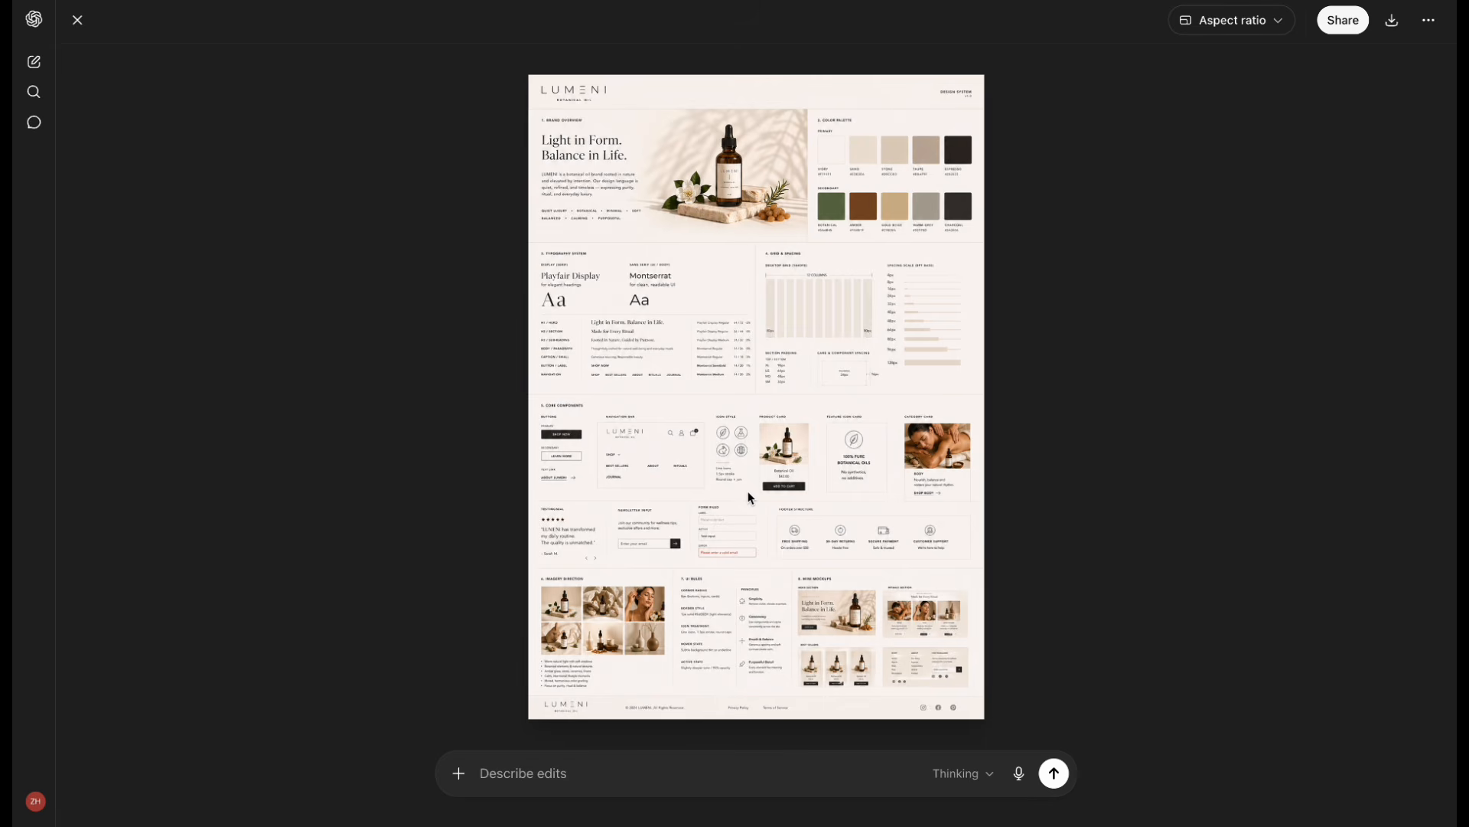
{"action": "key", "text": "Escape"}
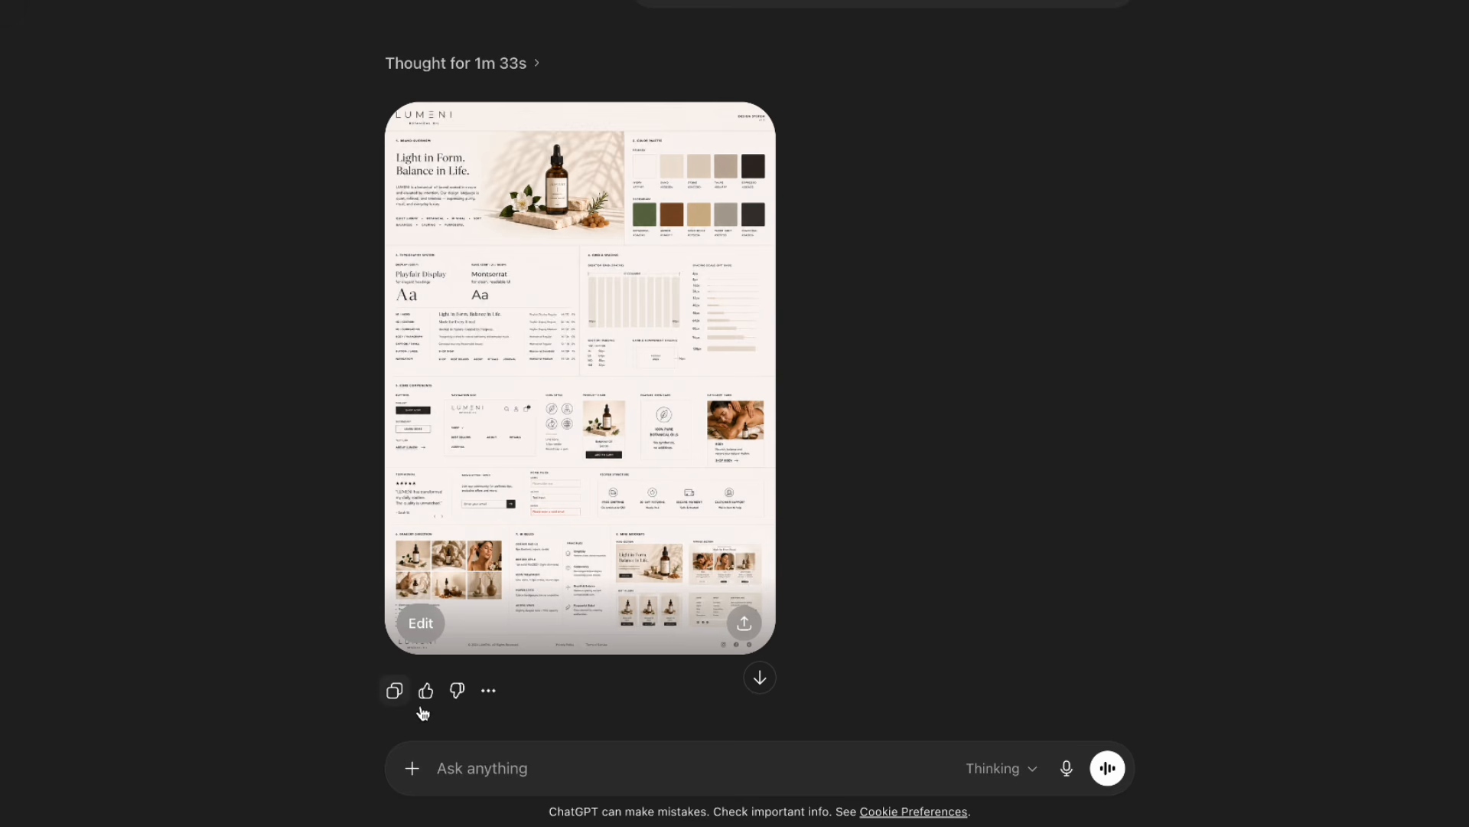
- Attach the design system image and the website design image to a new message
{"action": "left_click", "coordinate": [474, 764]}
{"action": "key", "text": "super+v"}
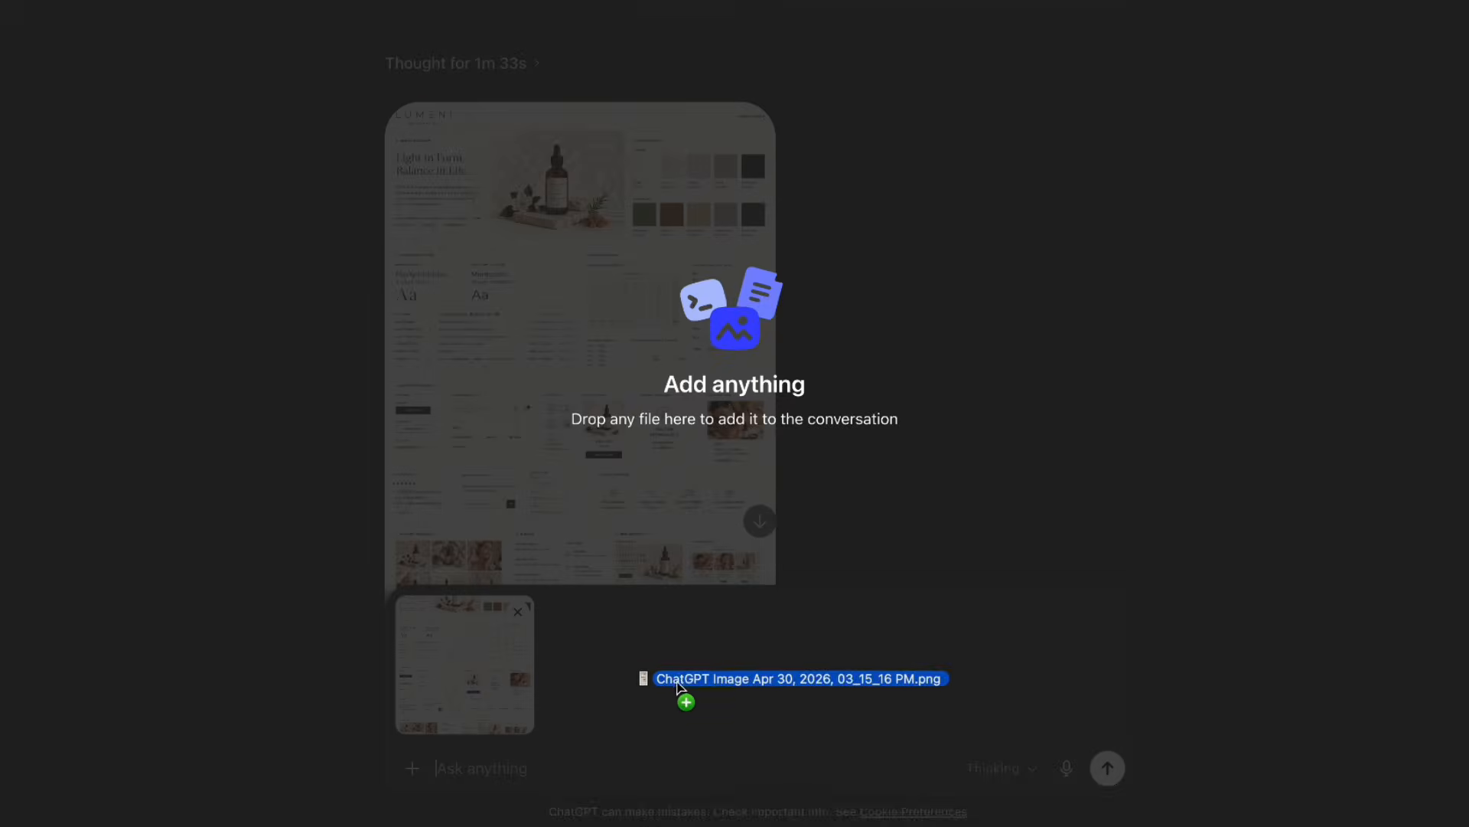
{"action": "left_click_drag", "start_coordinate": [678, 685], "coordinate": [666, 679]}
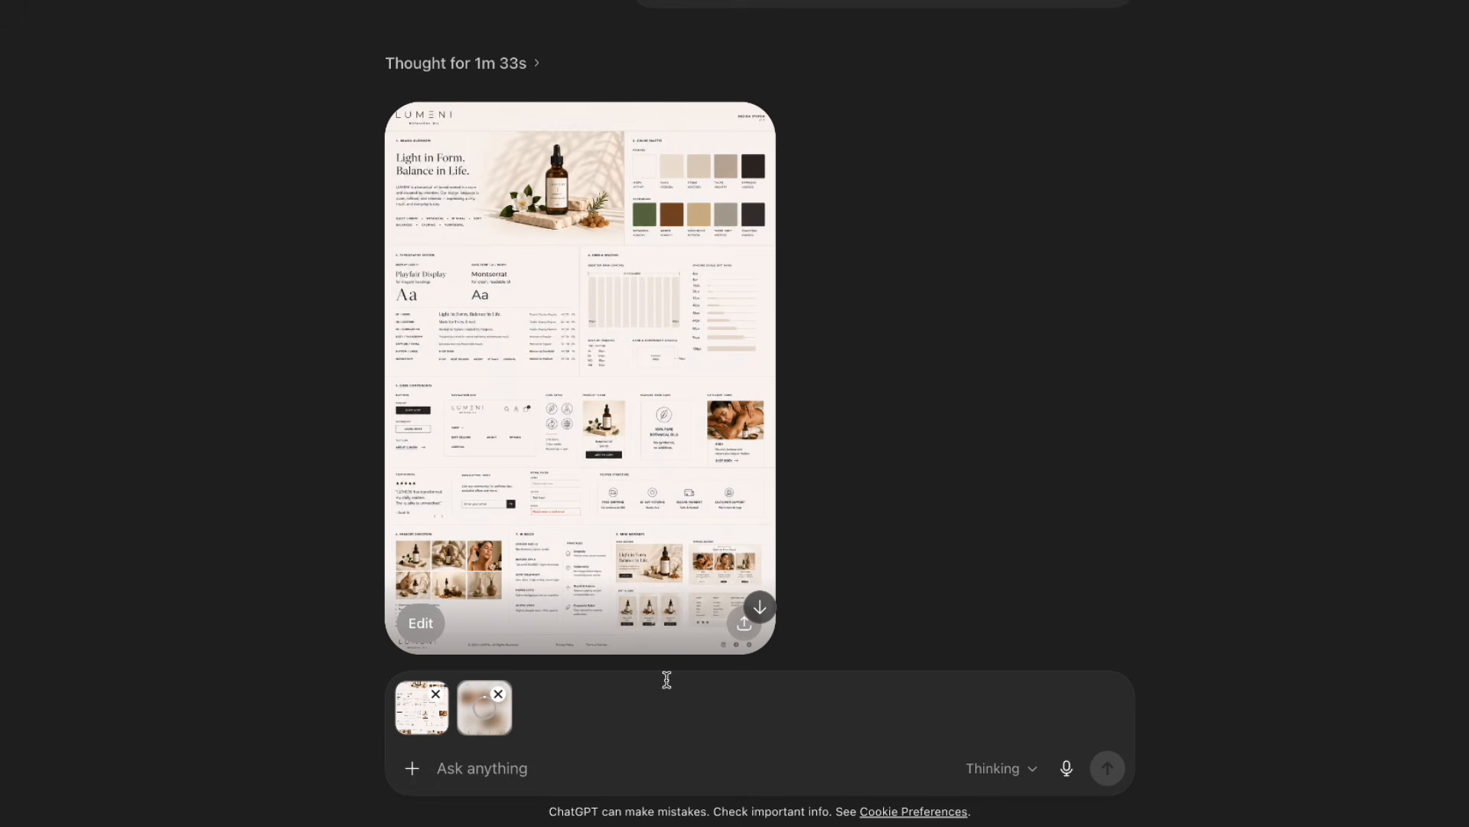
- Send "Design a product detail page for this website, following industry standard e-commerce structure and UX best practices", and view the generated page full size
{"action": "type", "text": "Design a product detail page for this website, fl"}
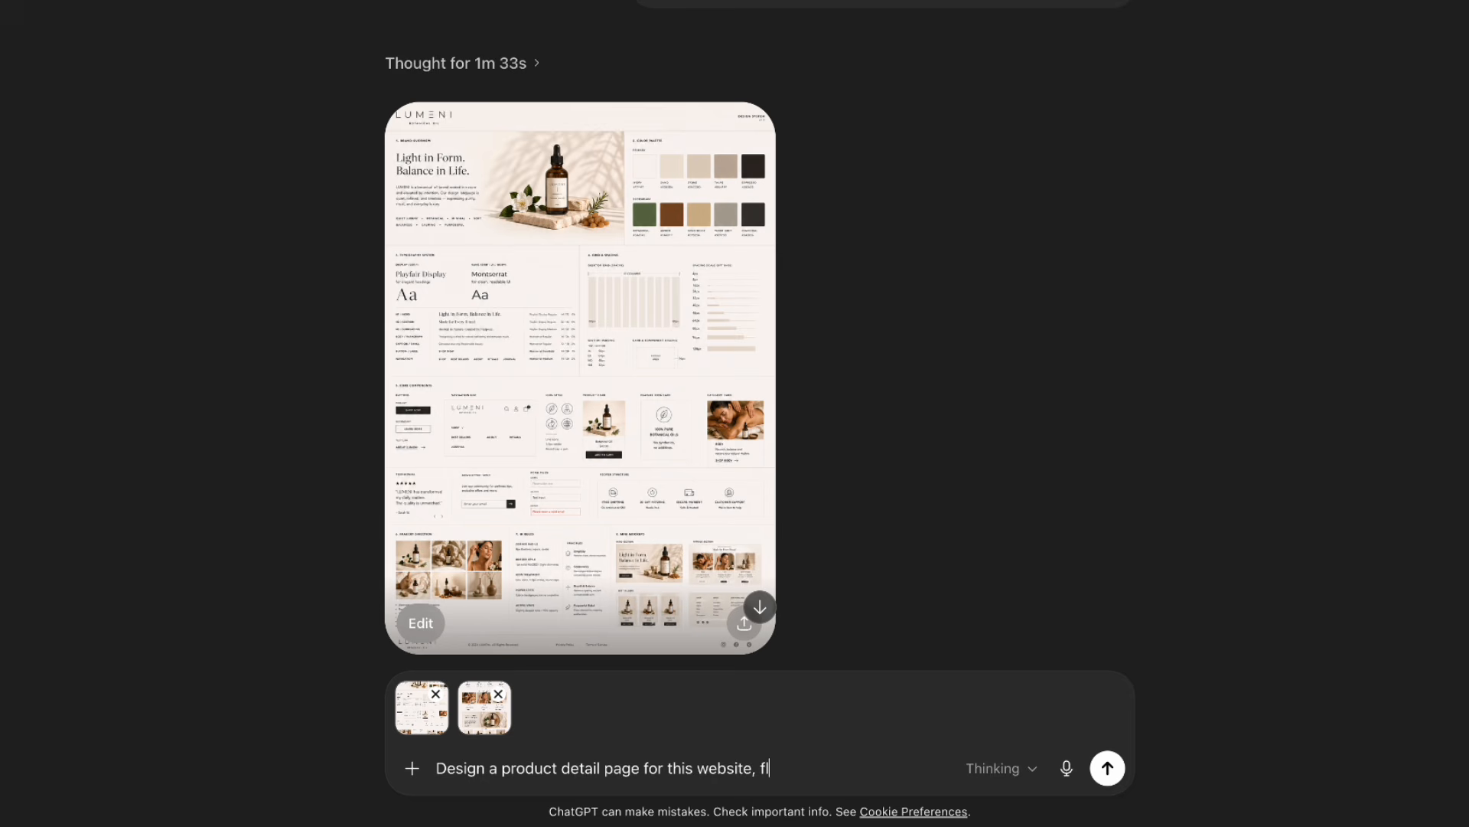
{"action": "key", "text": "BackSpace"}
{"action": "type", "text": "ollowing industry standard e-commerce"}
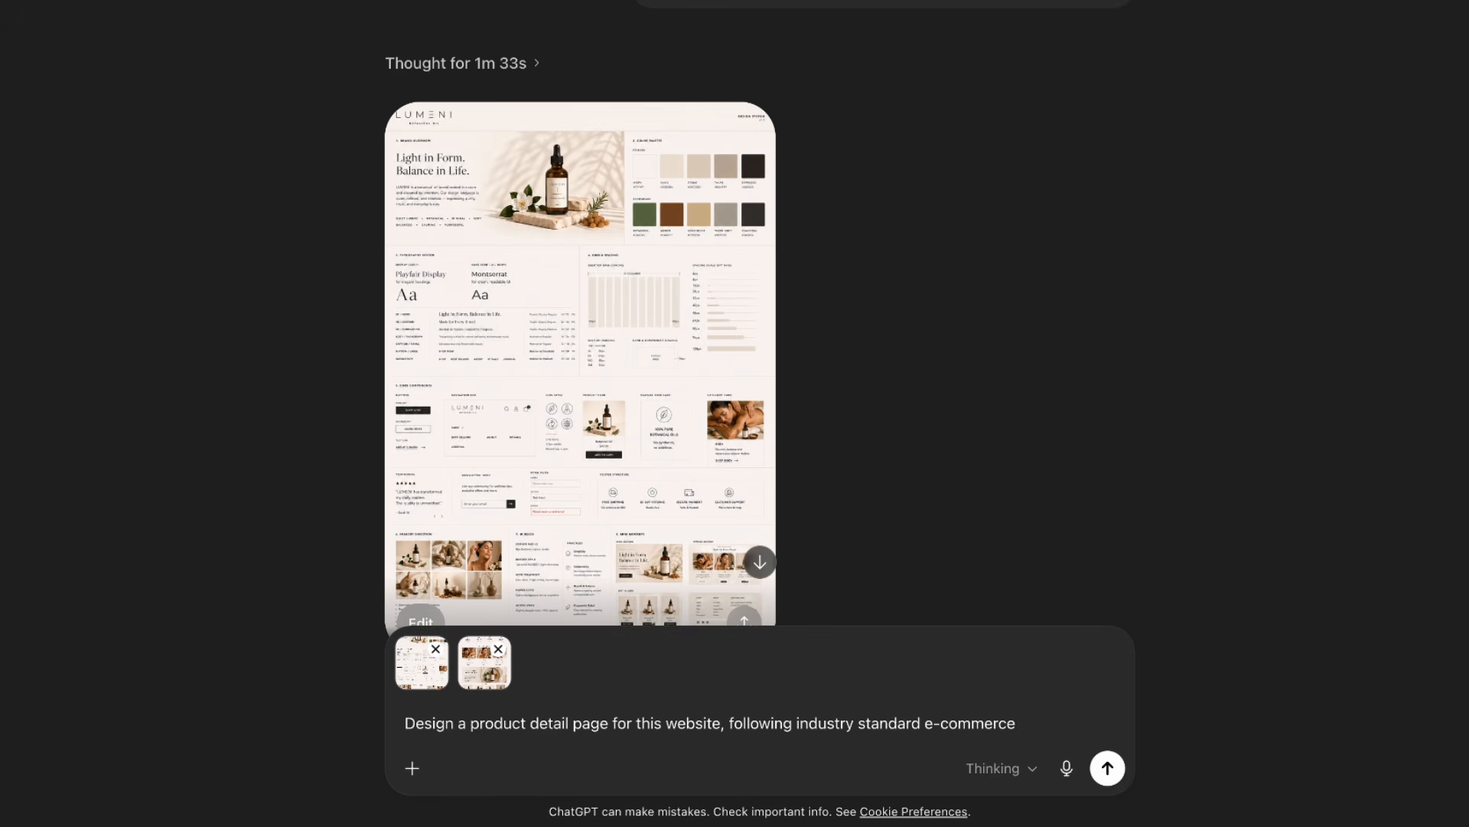
{"action": "type", "text": " structure and UX best practices"}
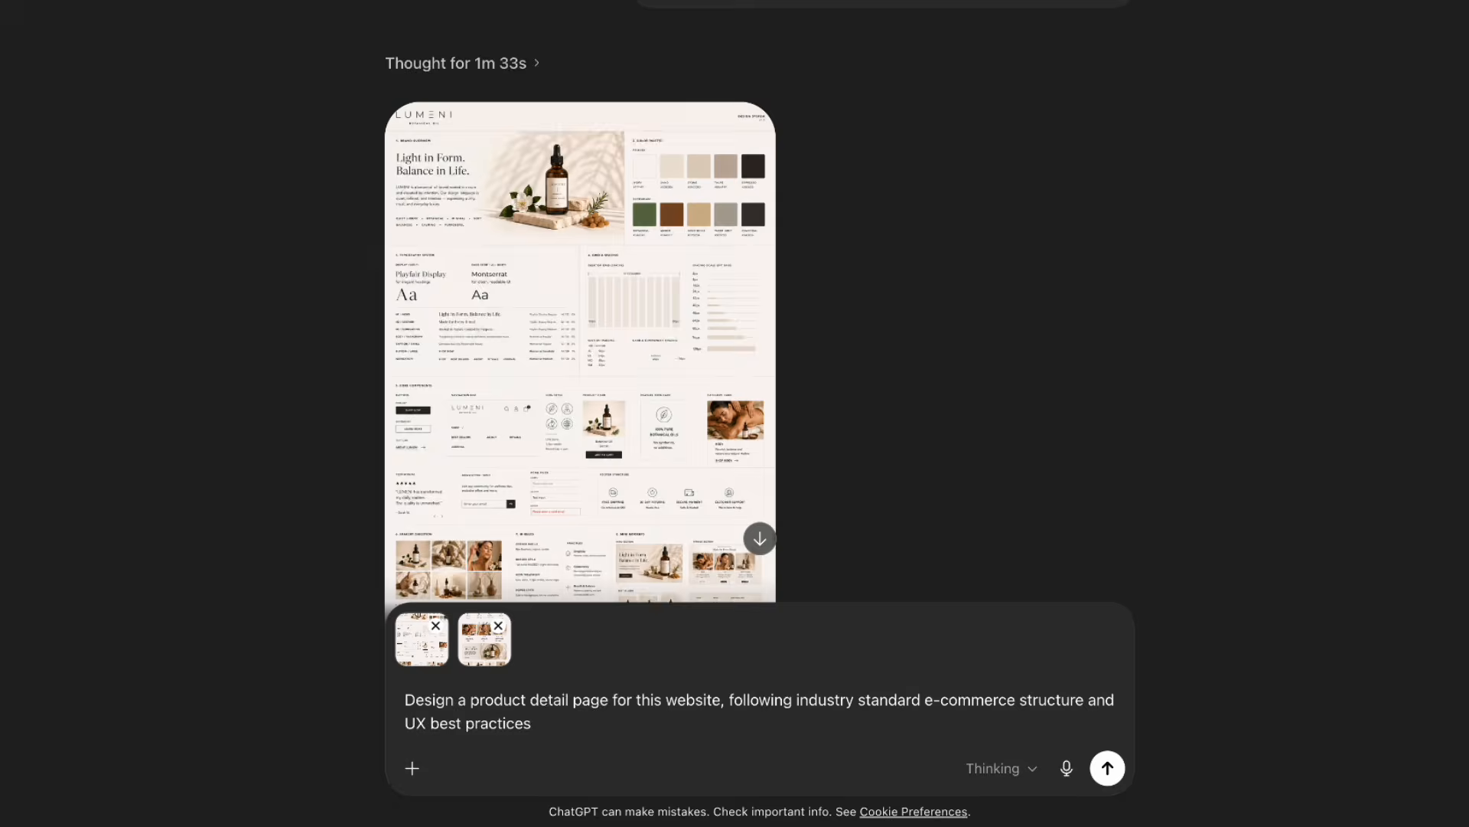
{"action": "key", "text": "Return"}
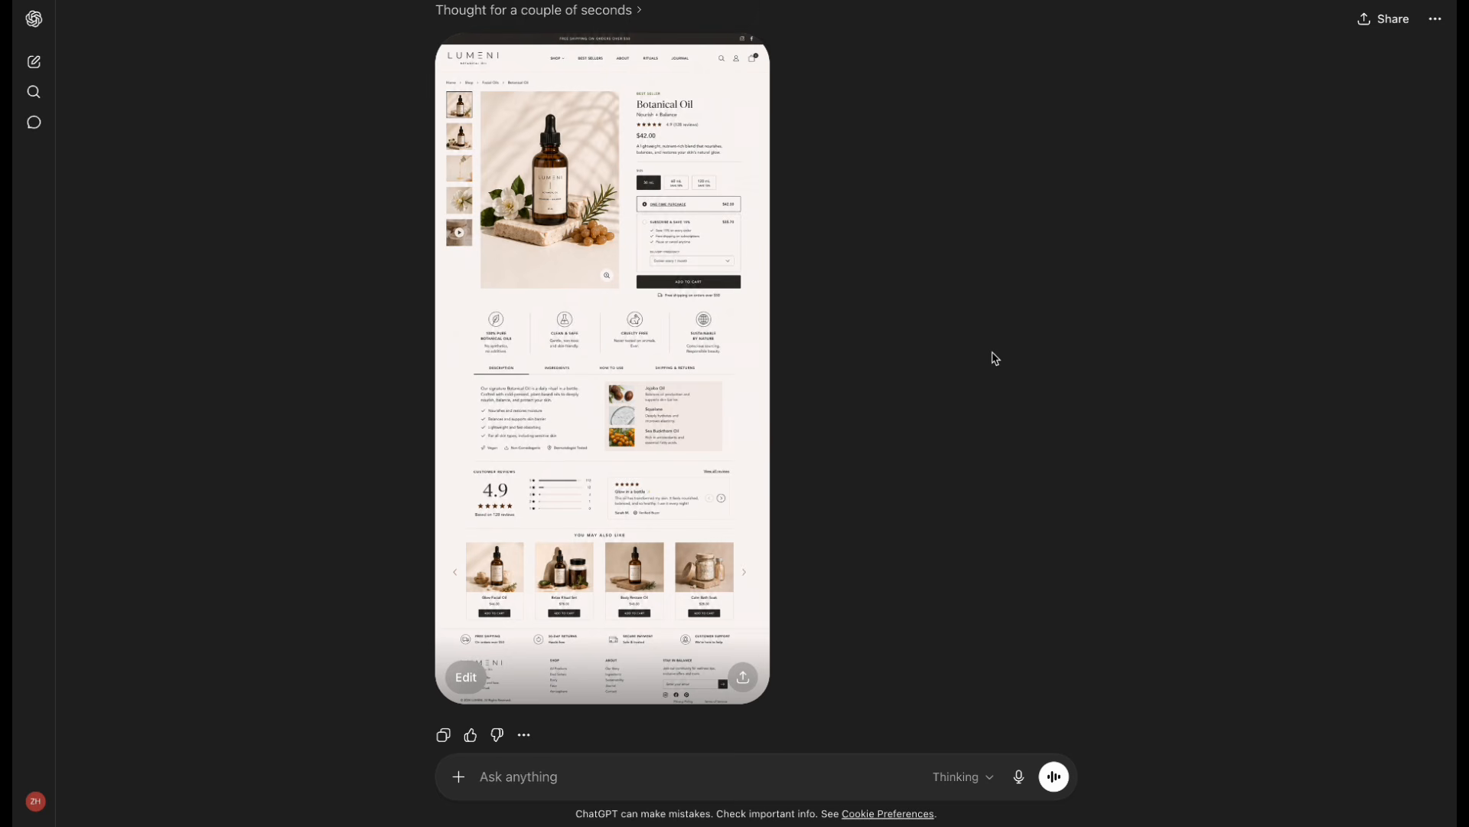
{"action": "left_click", "coordinate": [580, 306]}
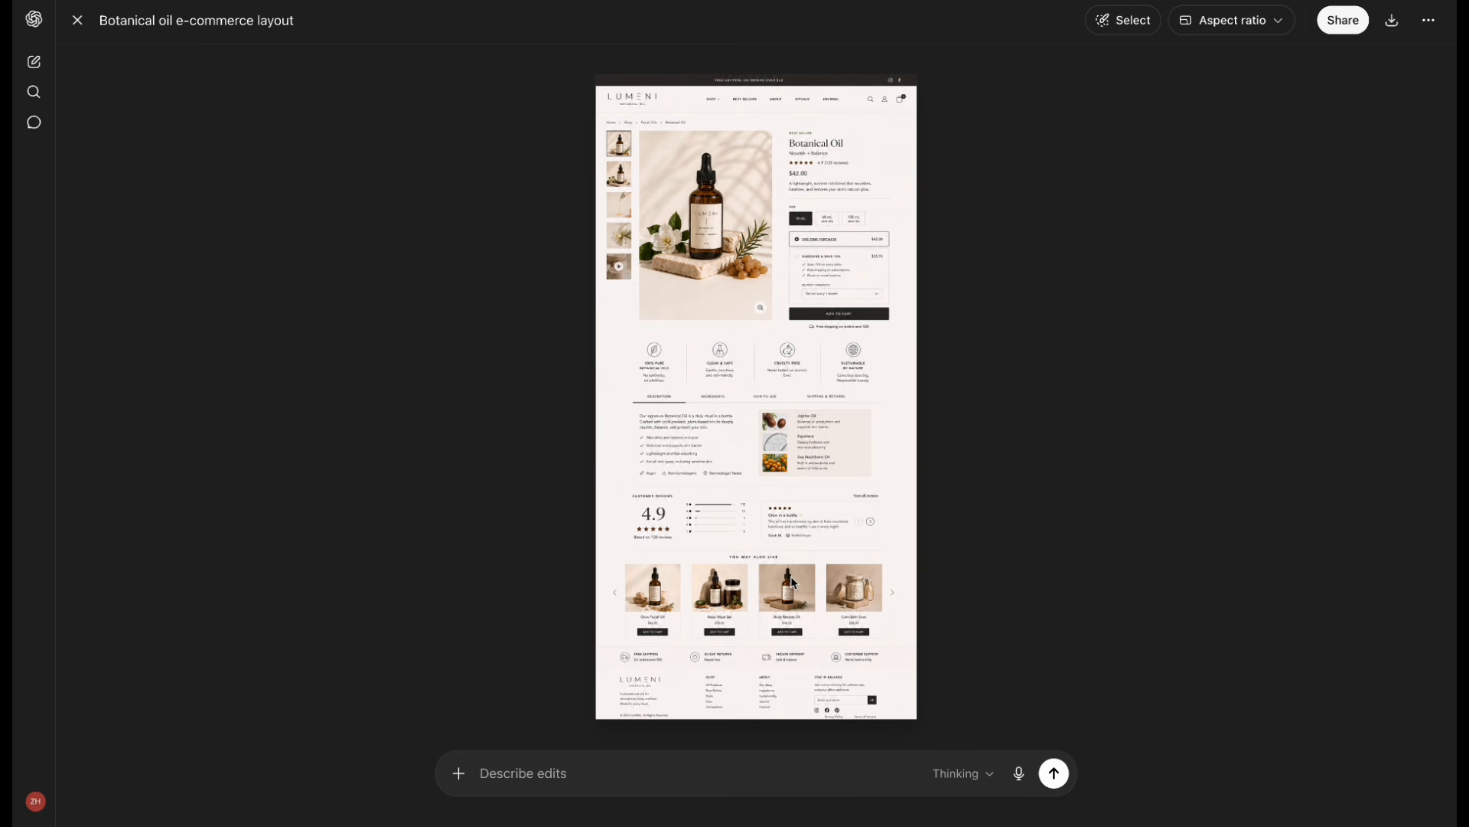
{"action": "left_click", "coordinate": [893, 433]}
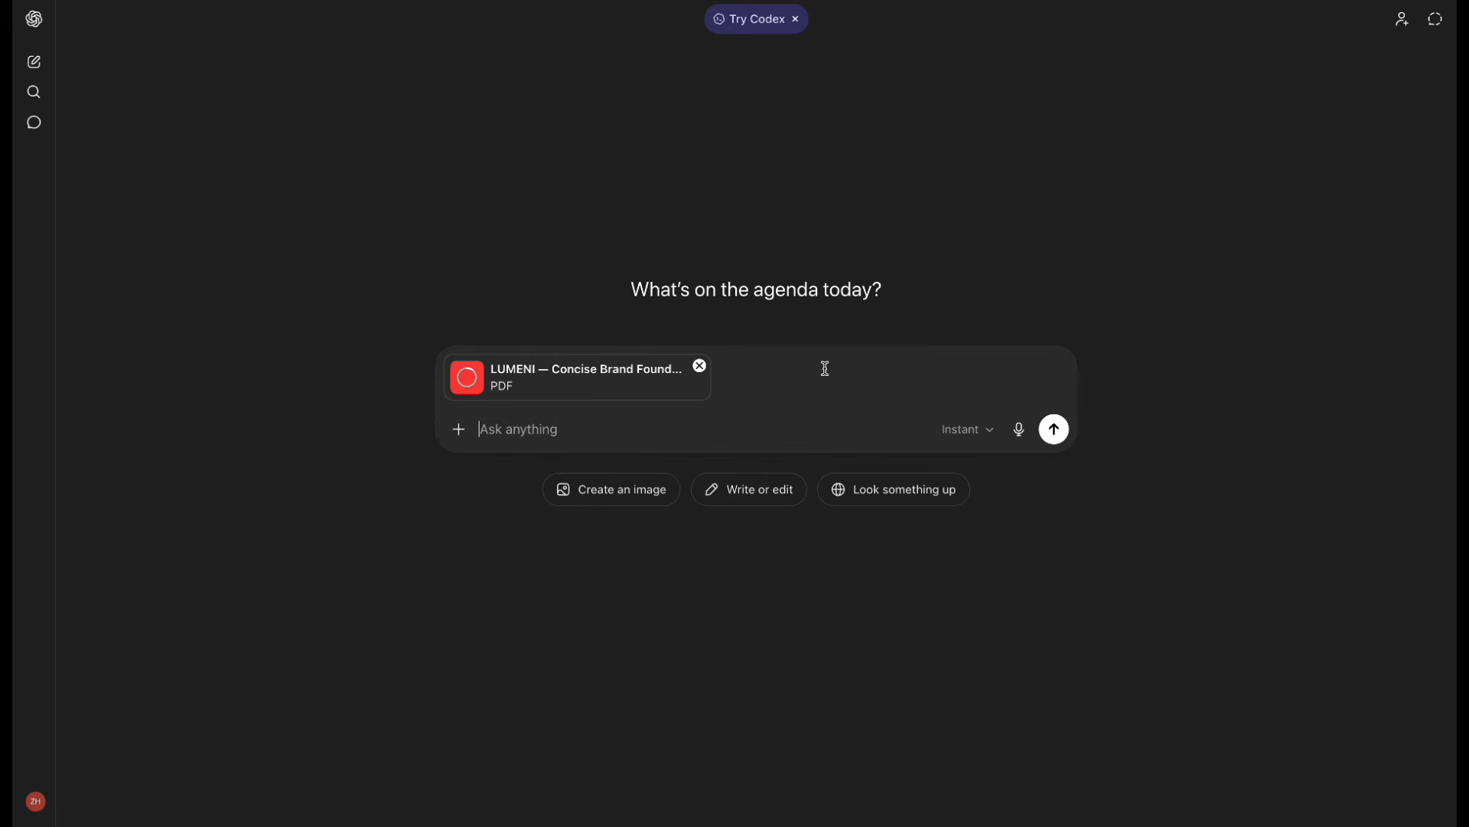
- Attach the brand image beside the PDF and write "Design a 3x3 advertising storyboard with smooth cinematic continuity. Each frame should be in a 16:9 aspect ratio"
{"action": "mouse_move", "coordinate": [826, 368]}
{"action": "left_mouse_down"}
{"action": "mouse_move", "coordinate": [765, 379]}
{"action": "mouse_move", "coordinate": [803, 380]}
{"action": "left_mouse_up"}
{"action": "type", "text": "Design"}
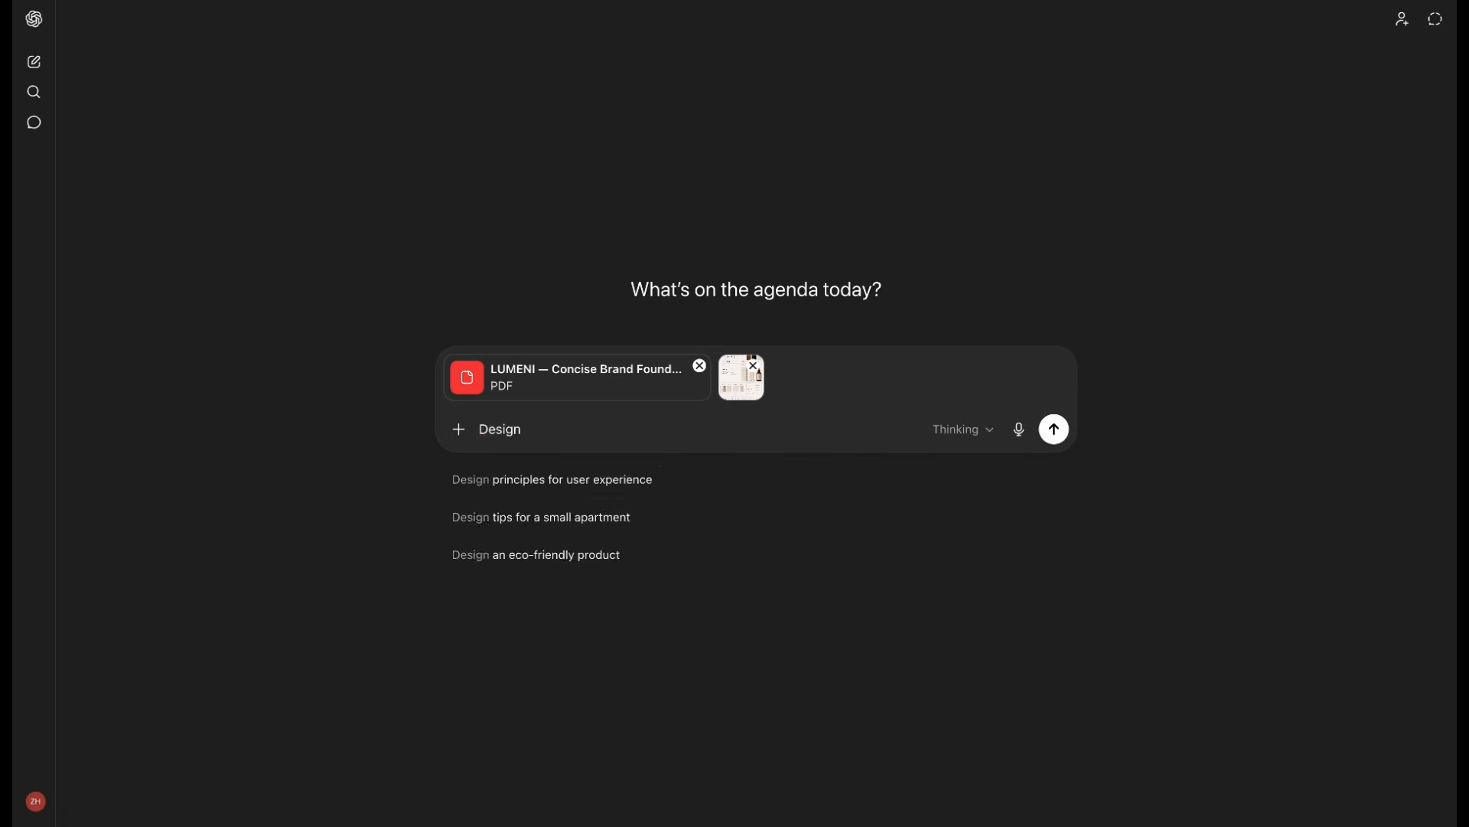
{"action": "type", "text": " a 3x3 advertising"}
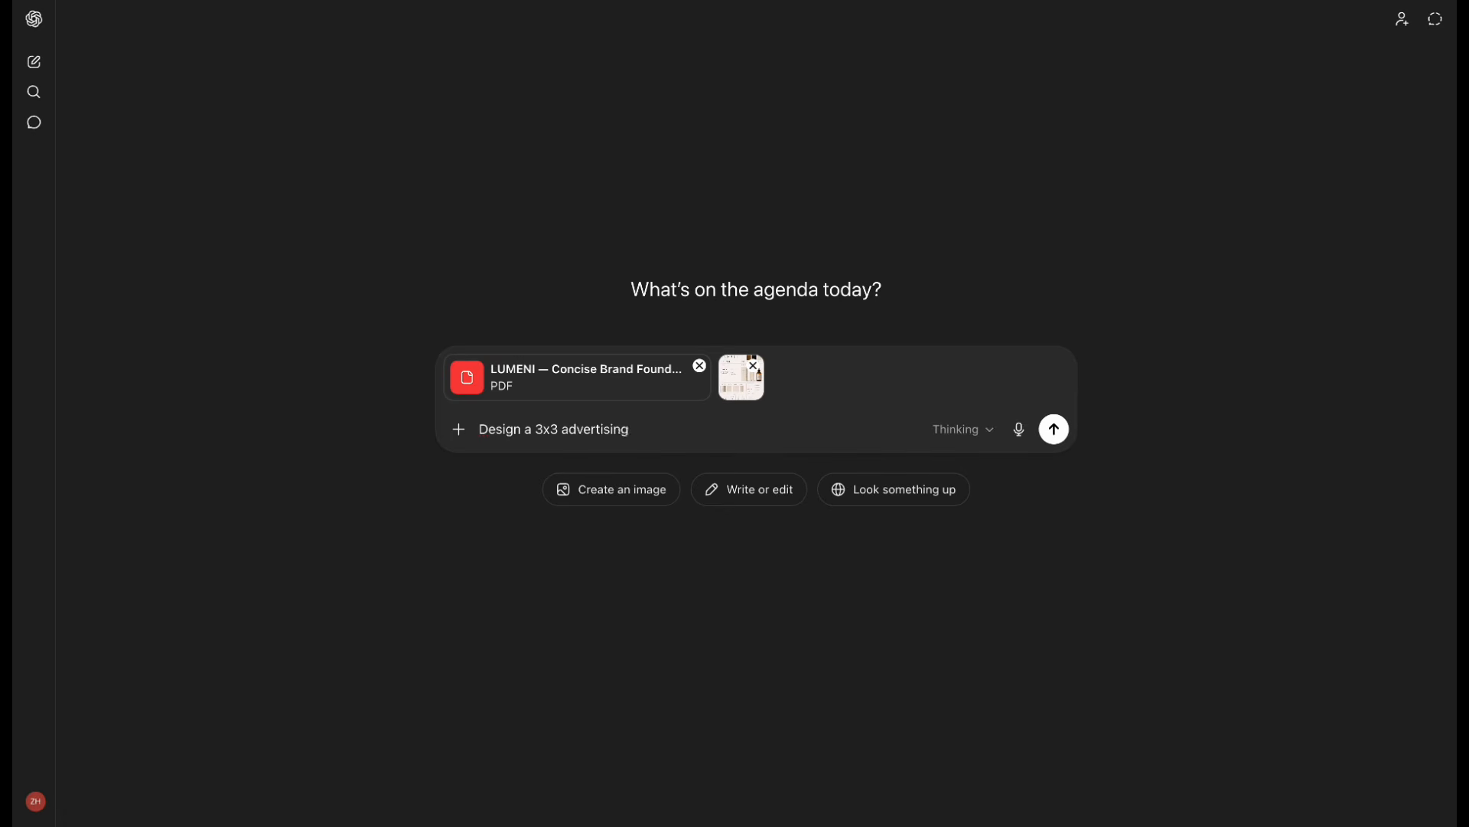
{"action": "type", "text": " storyboard with smooth cinematic contin"}
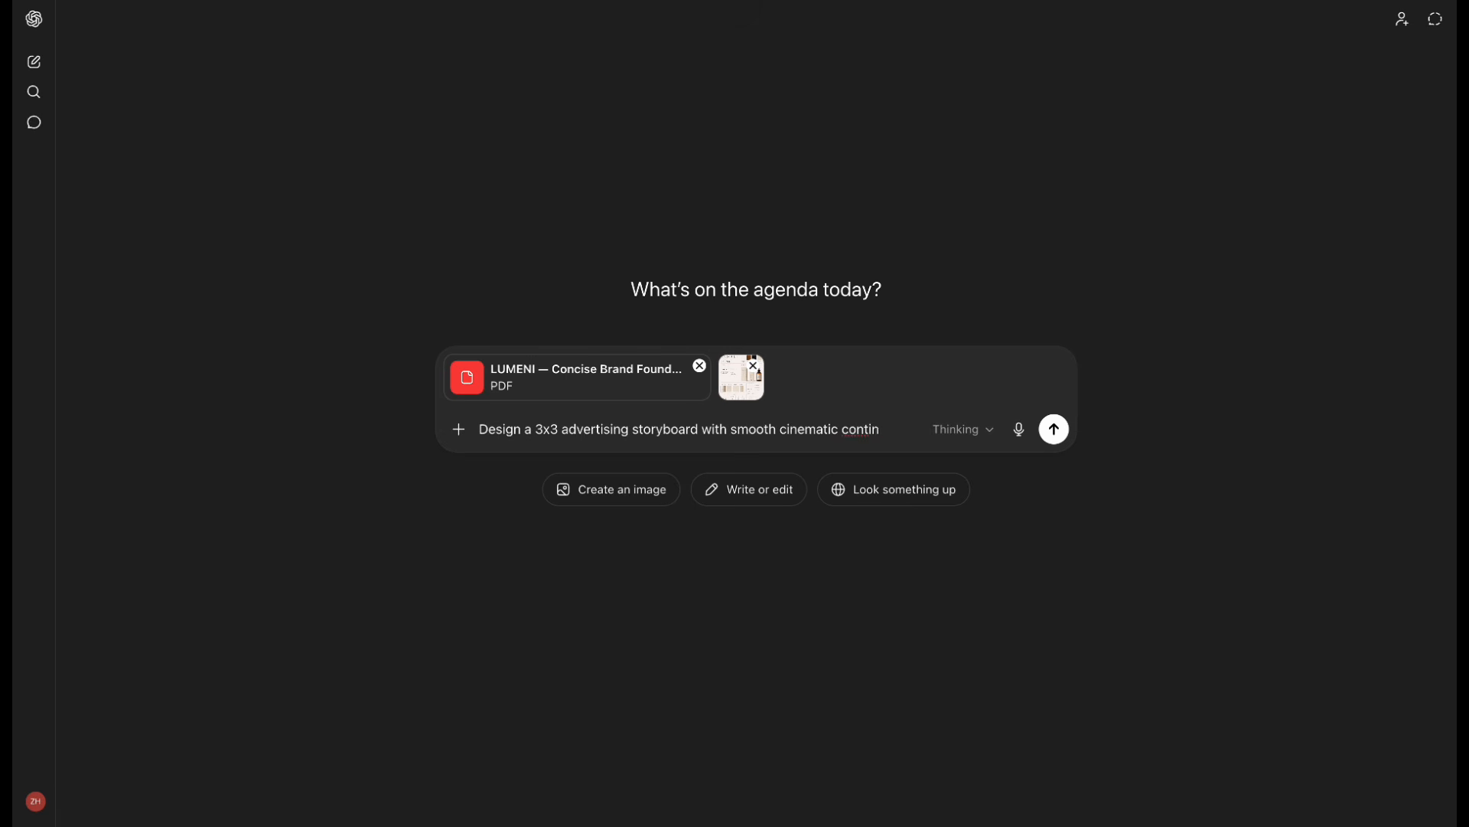
{"action": "type", "text": "uity. Each frame s"}
{"action": "type", "text": "hould be "}
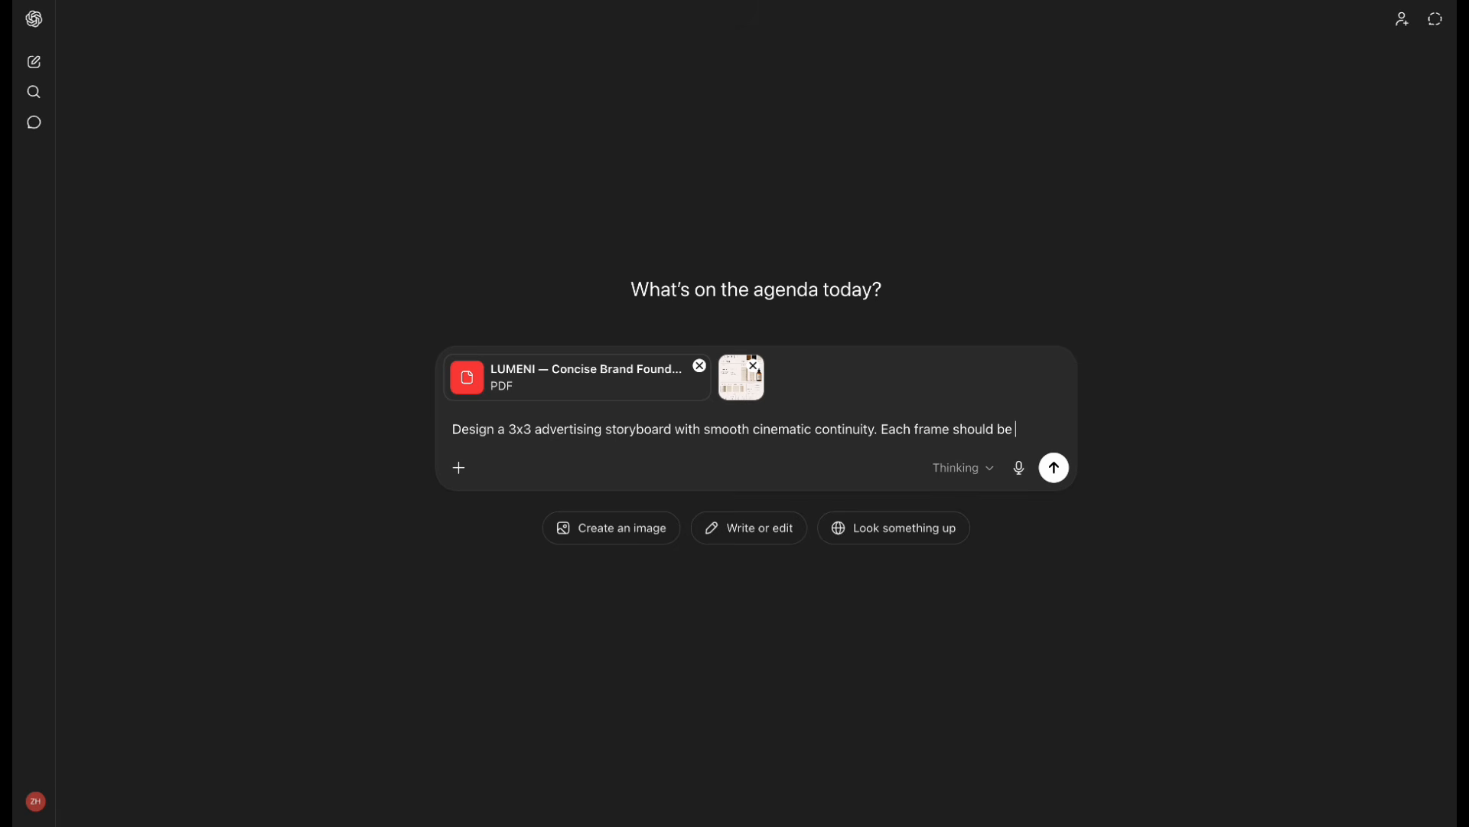
{"action": "type", "text": "in a 16:9 aspect ratio"}
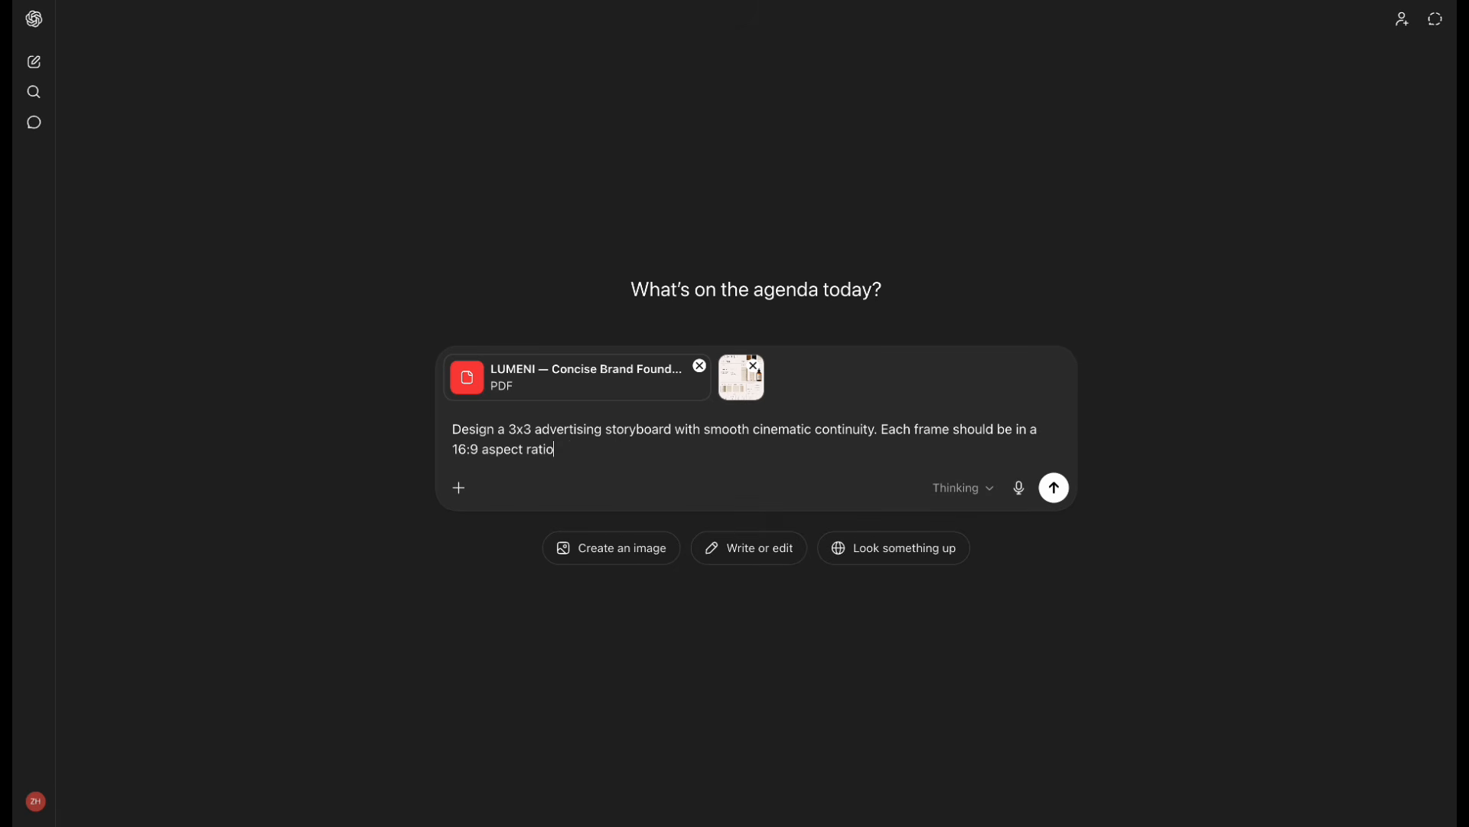
- Add "Avoid repeated shots. and do not show a person's full face in any frame.", send it as an image request and view the storyboard
{"action": "type", "text": ". Avoid repeated shots. and do not show a person's full"}
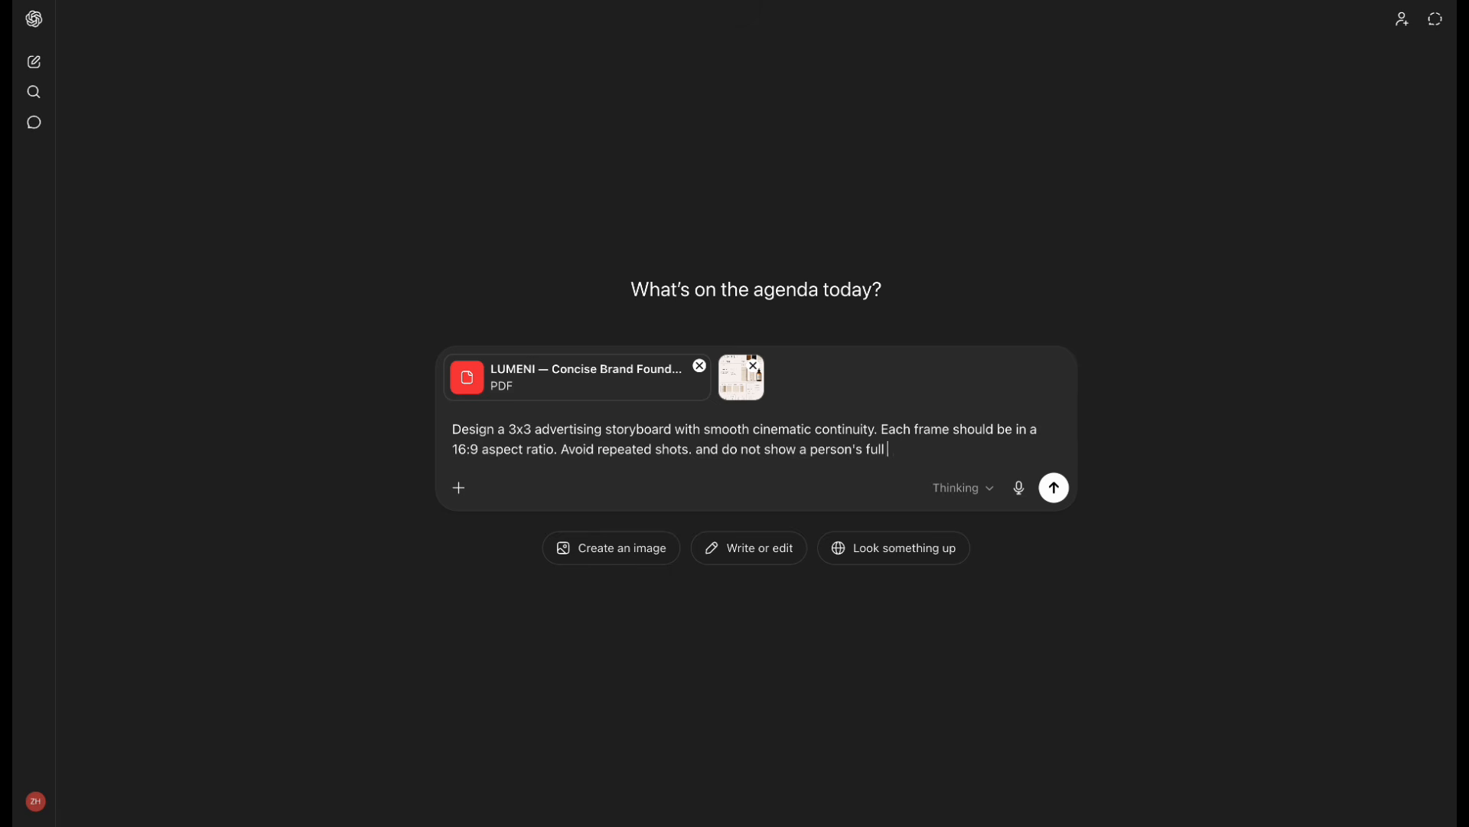
{"action": "type", "text": " face in any frame."}
{"action": "left_click", "coordinate": [611, 547]}
{"action": "left_click", "coordinate": [1053, 488]}
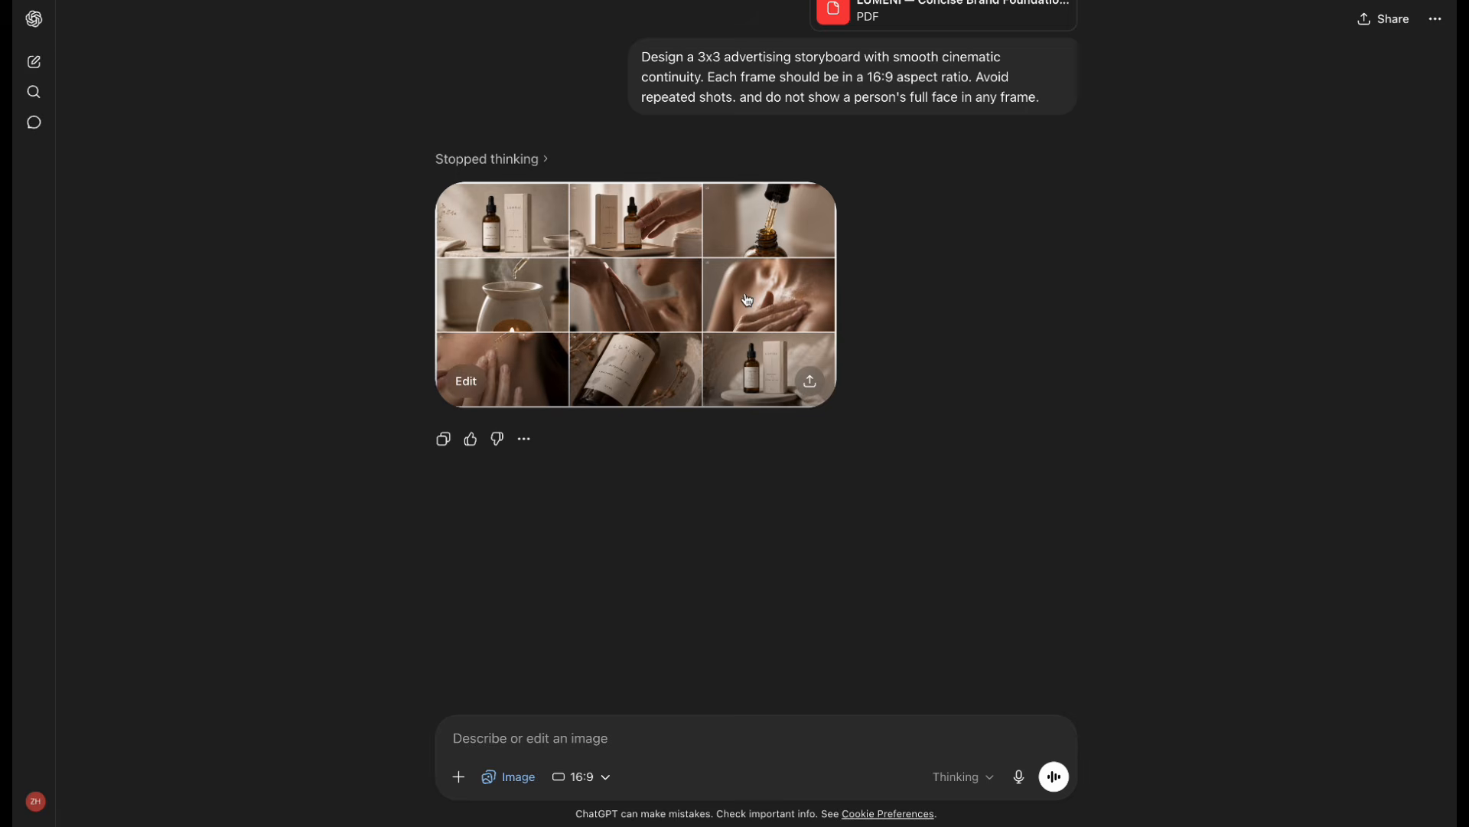
{"action": "left_click", "coordinate": [745, 292]}
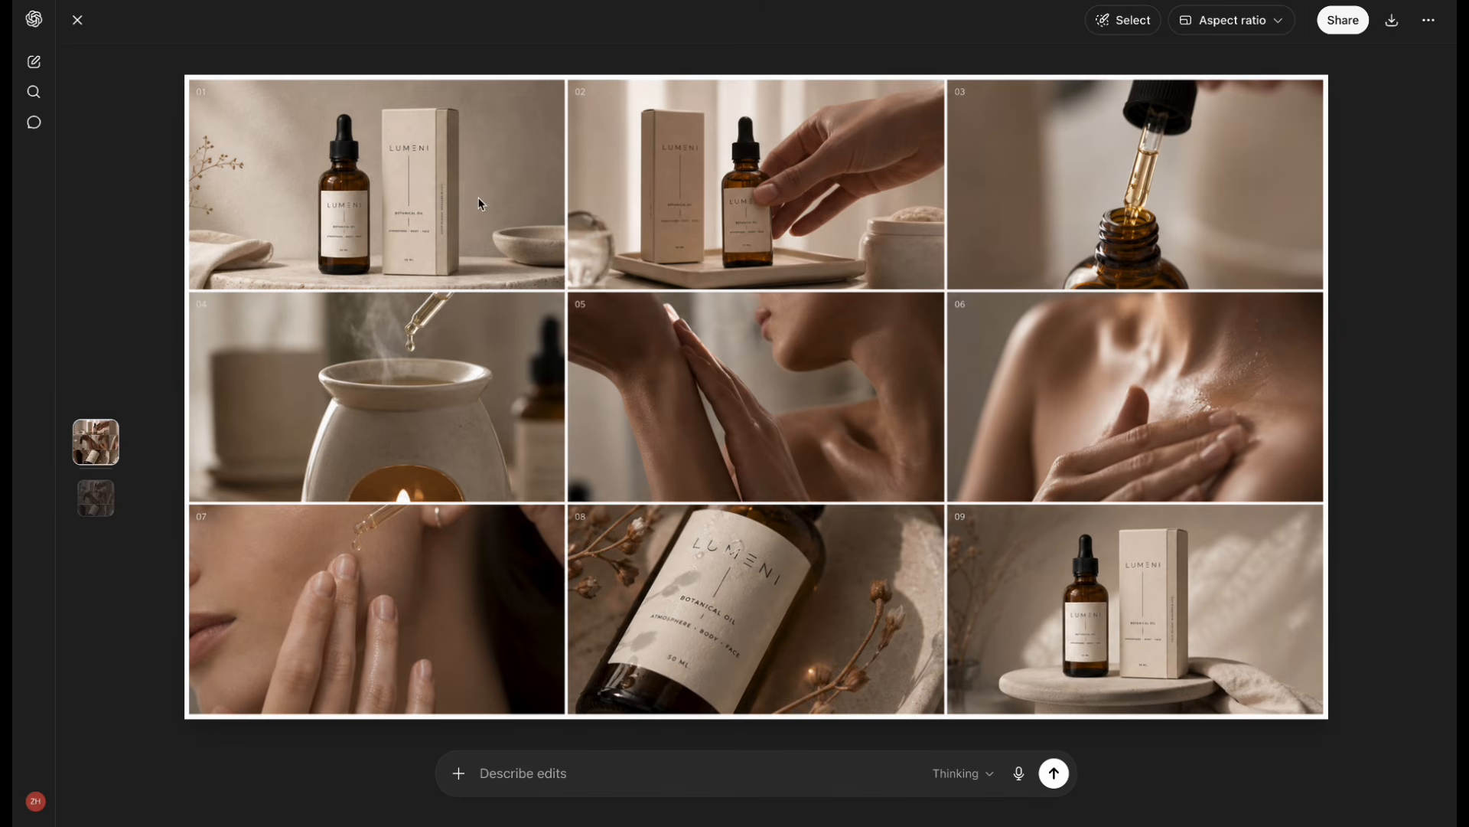
- Send the storyboard edit "Use the 01 image to present the essential oil ingredients" and view the revised storyboard full size
{"action": "type", "text": "U"}
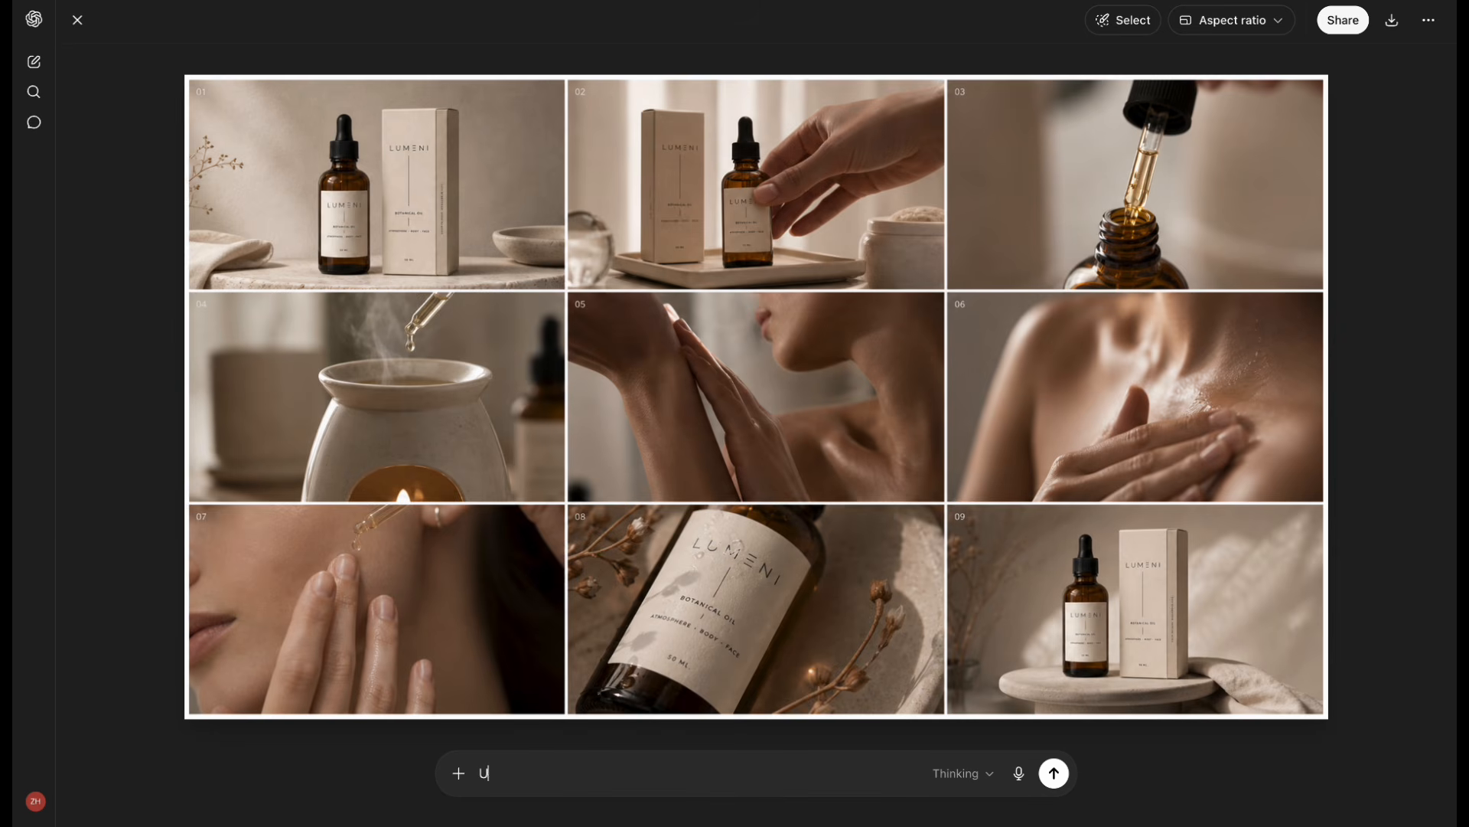
{"action": "type", "text": "se the 01 image to present "}
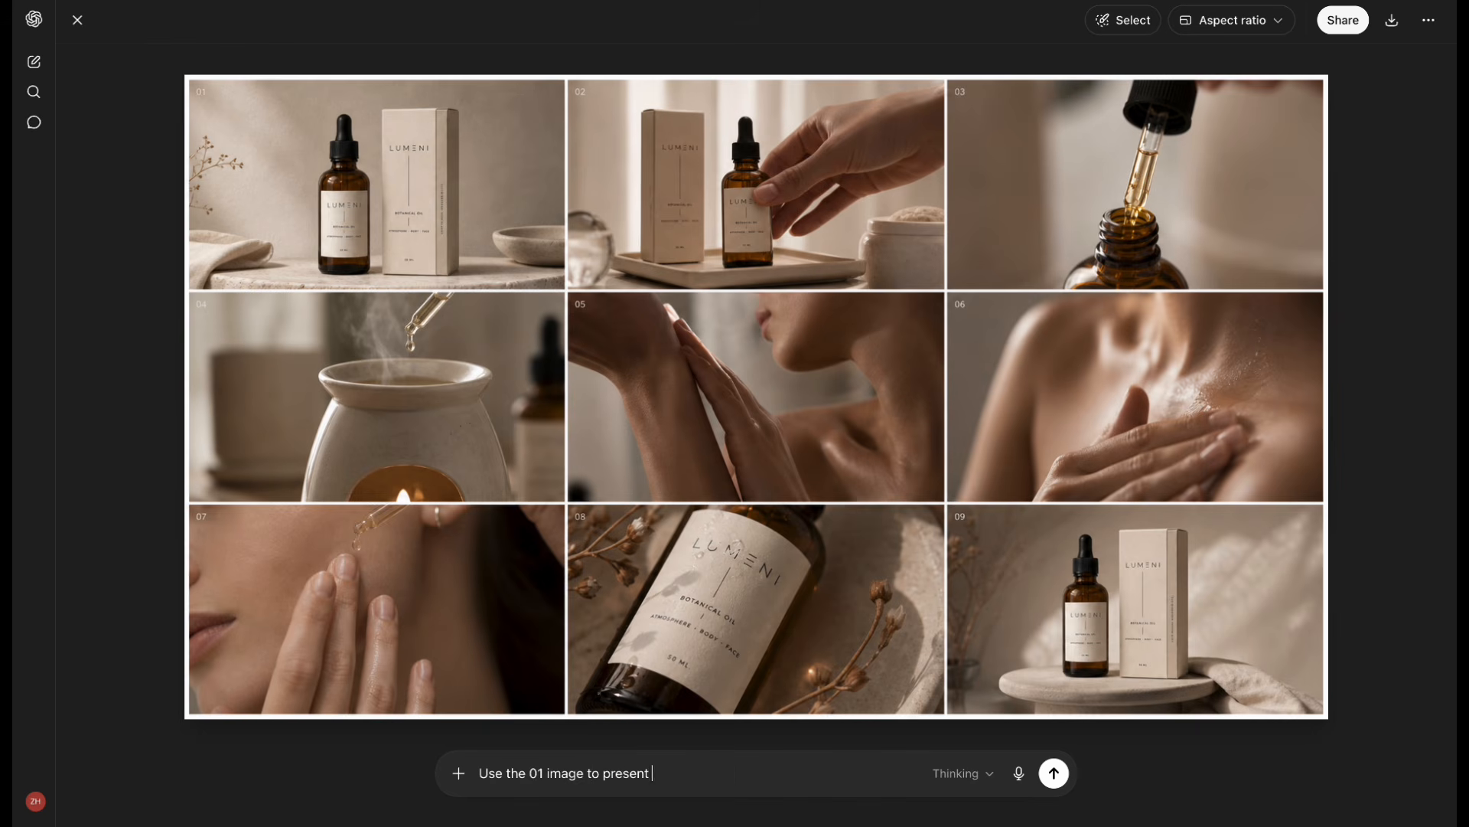
{"action": "type", "text": "the essential oil ingredients"}
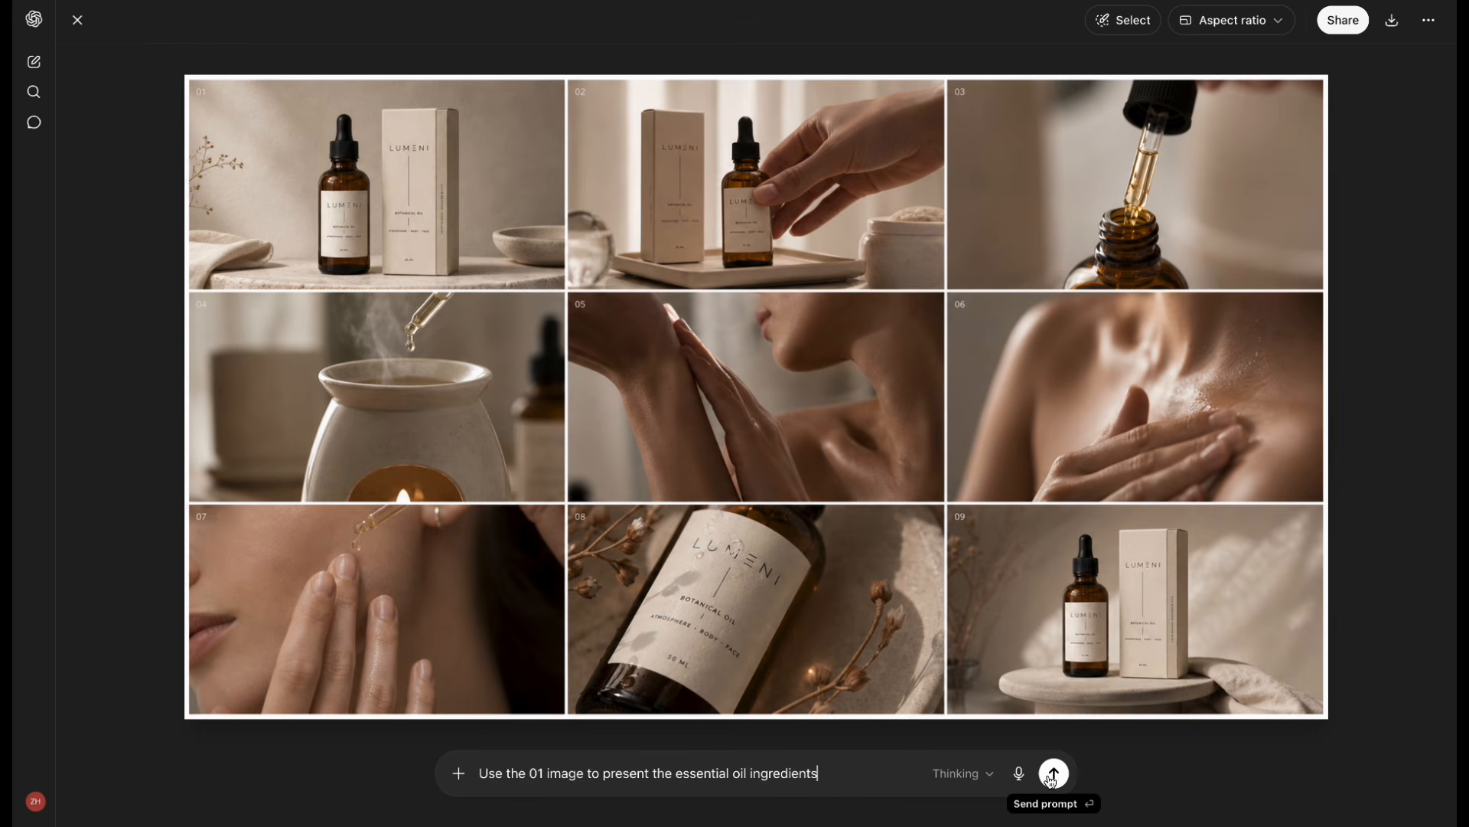
{"action": "left_click", "coordinate": [1053, 773]}
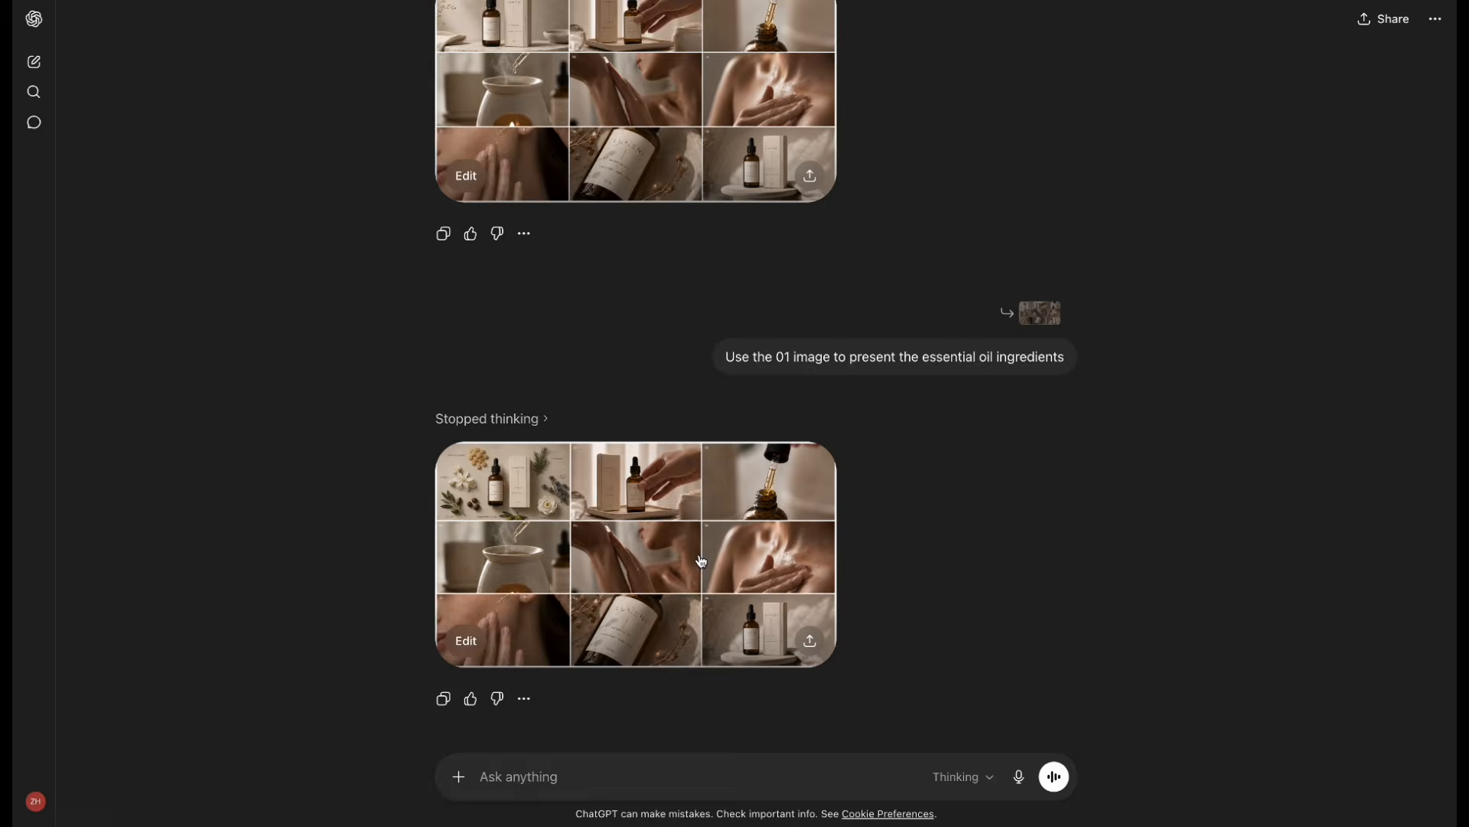
{"action": "left_click", "coordinate": [699, 561]}
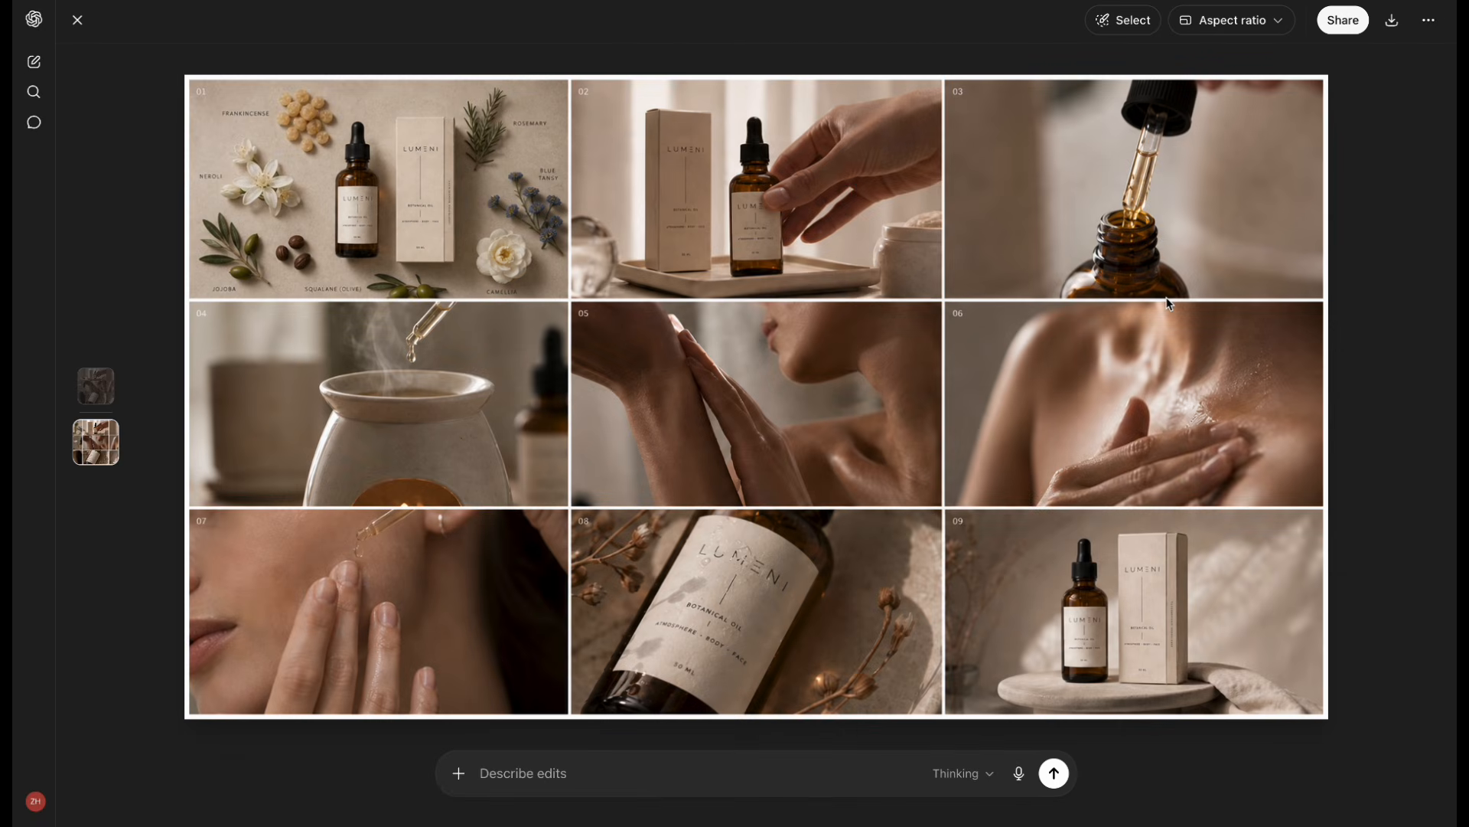
- Add the storyboard to Dreamina's AI Video and prompt an essential oil commercial, cutting in at 0.1s, following every shot in numbered order with smooth cinematic continuity
{"action": "left_click_drag", "start_coordinate": [1168, 304], "coordinate": [306, 147]}
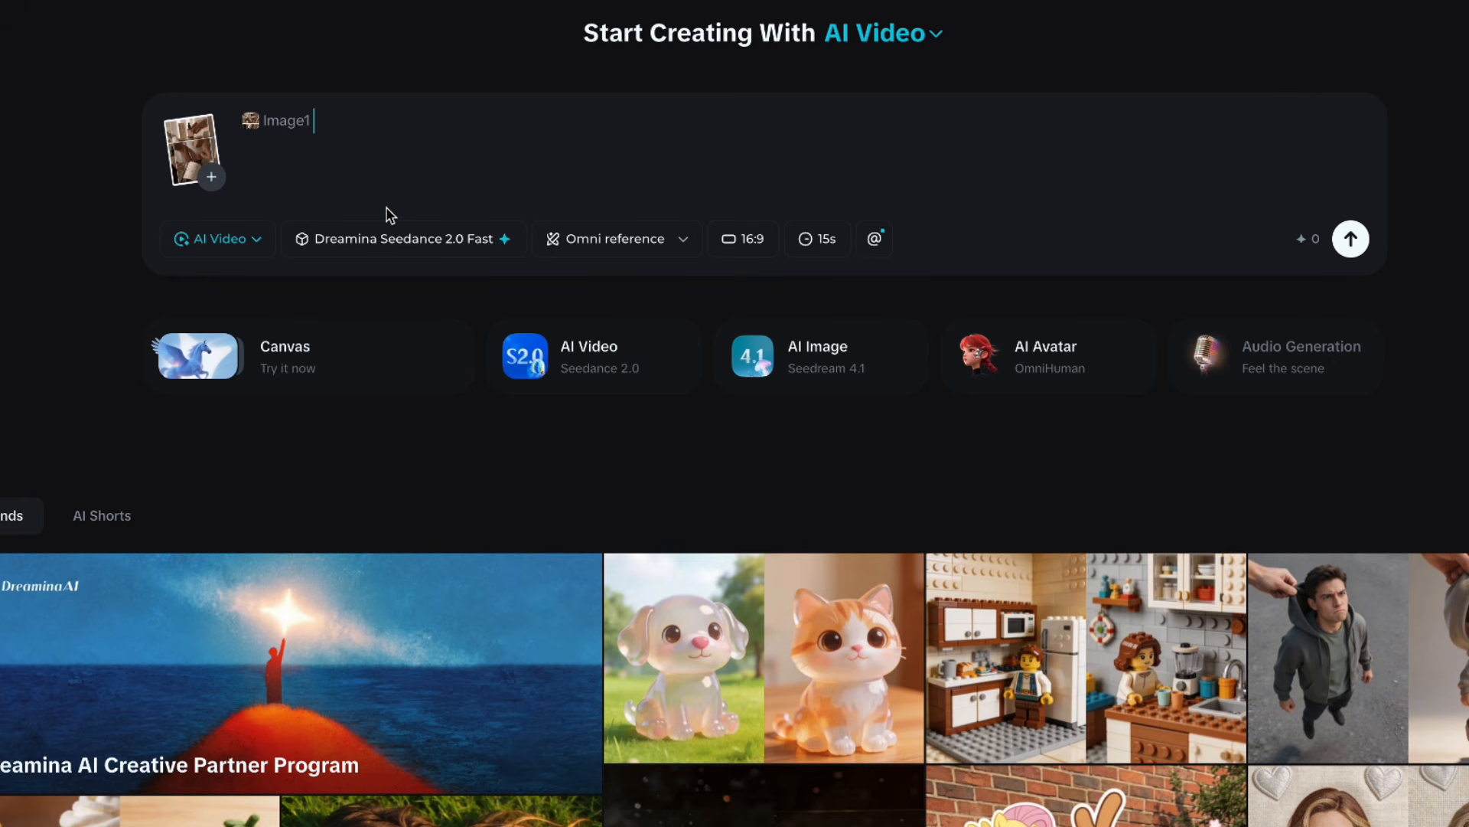
{"action": "type", "text": "Cut in at 0.1s. Follow the storyboard"}
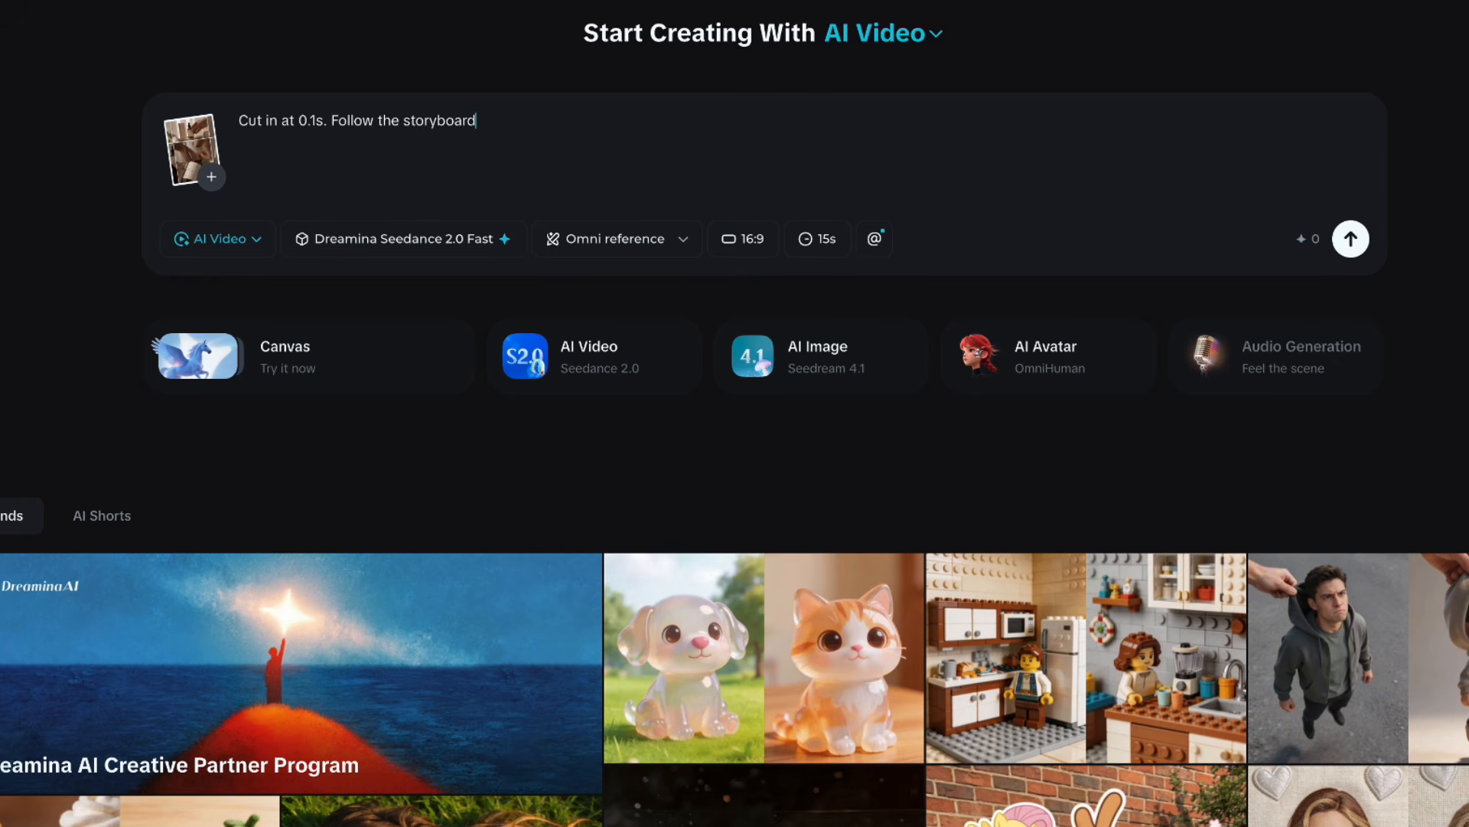
{"action": "type", "text": " in numbered oeder, covering every shot. Gene"}
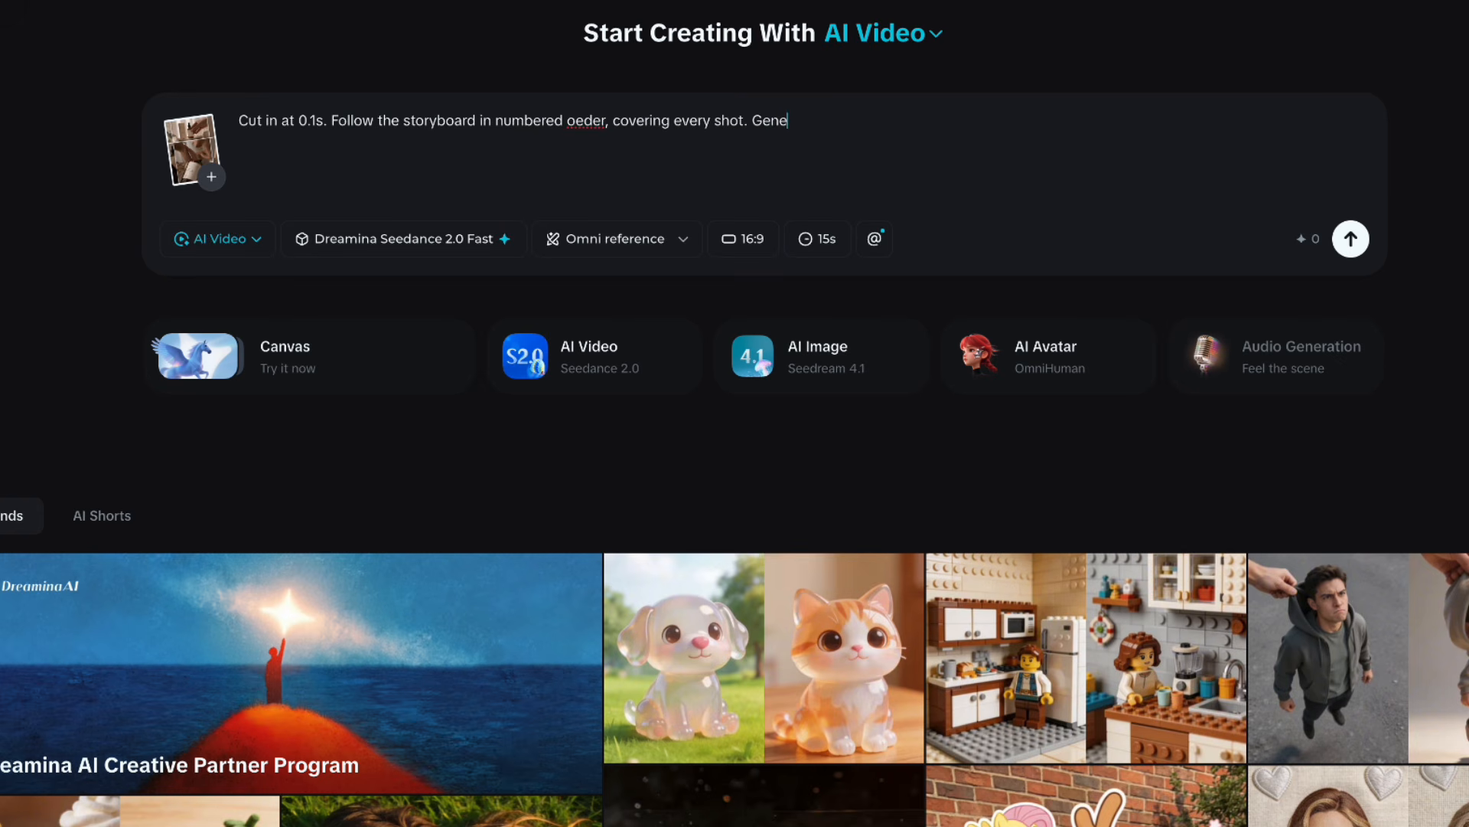
{"action": "type", "text": "rate a high end essen"}
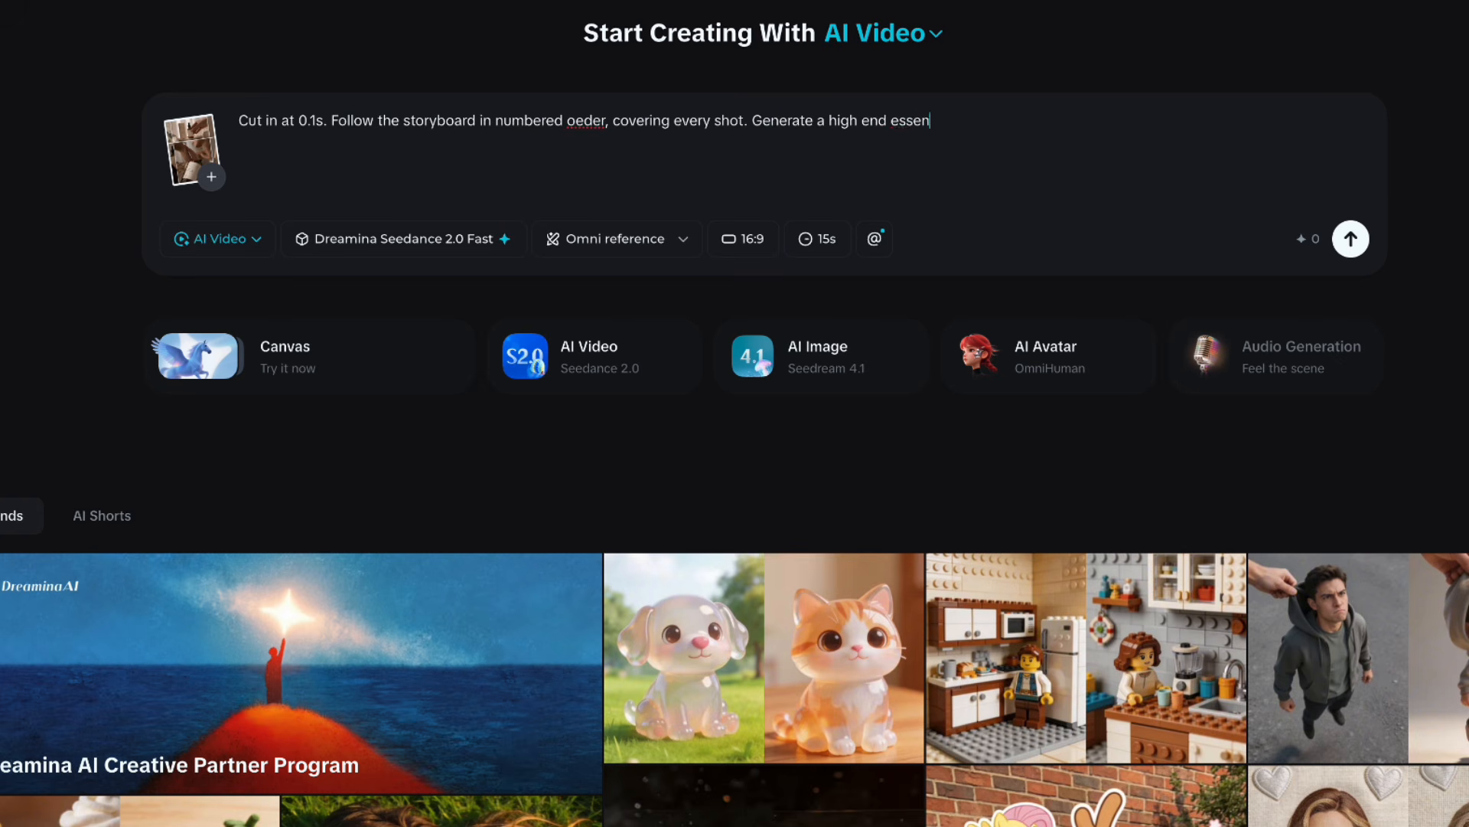
{"action": "type", "text": "tial oil commercial video"}
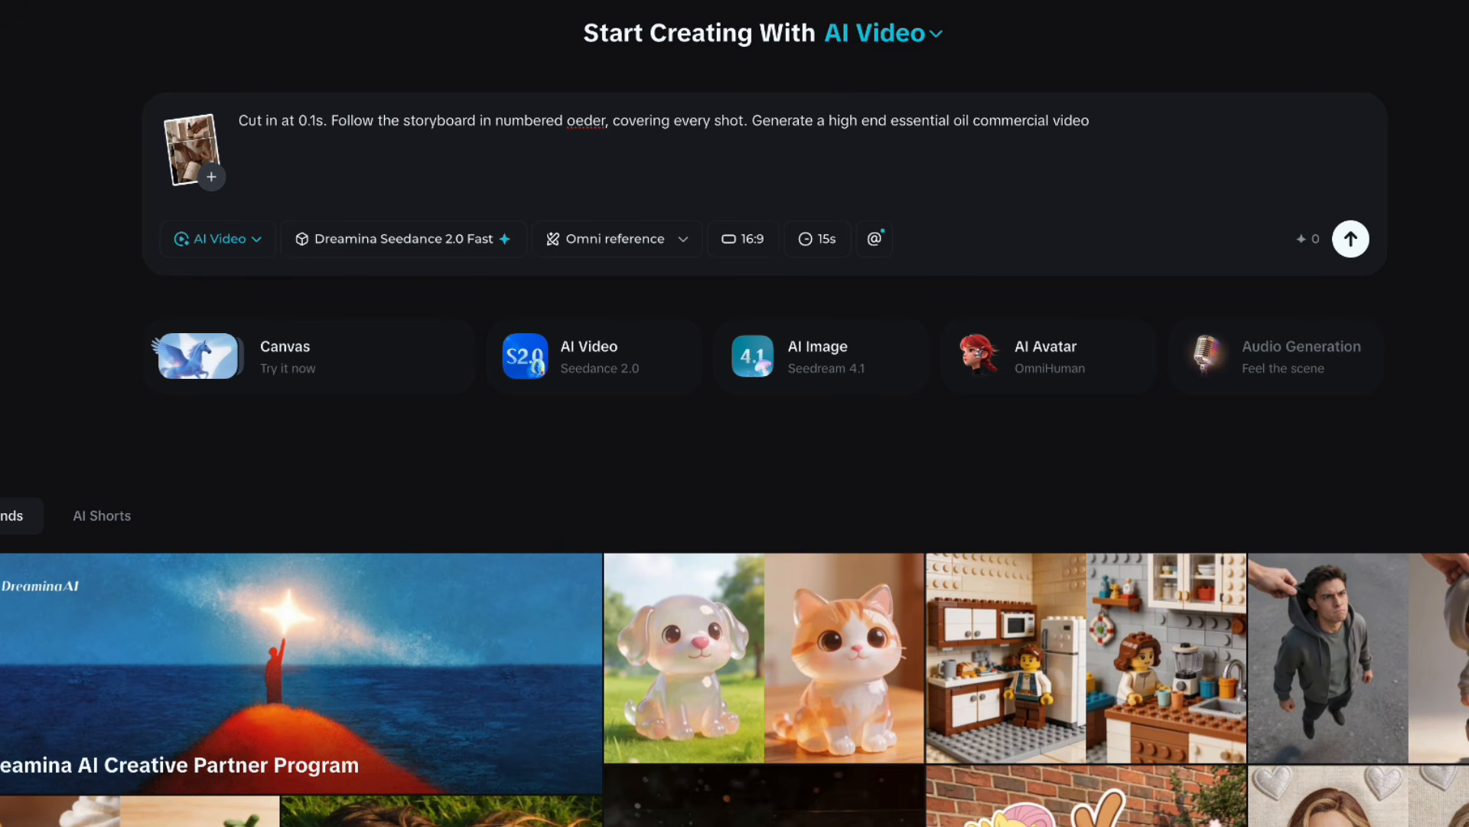
{"action": "type", "text": " with smooth cinematic continuity"}
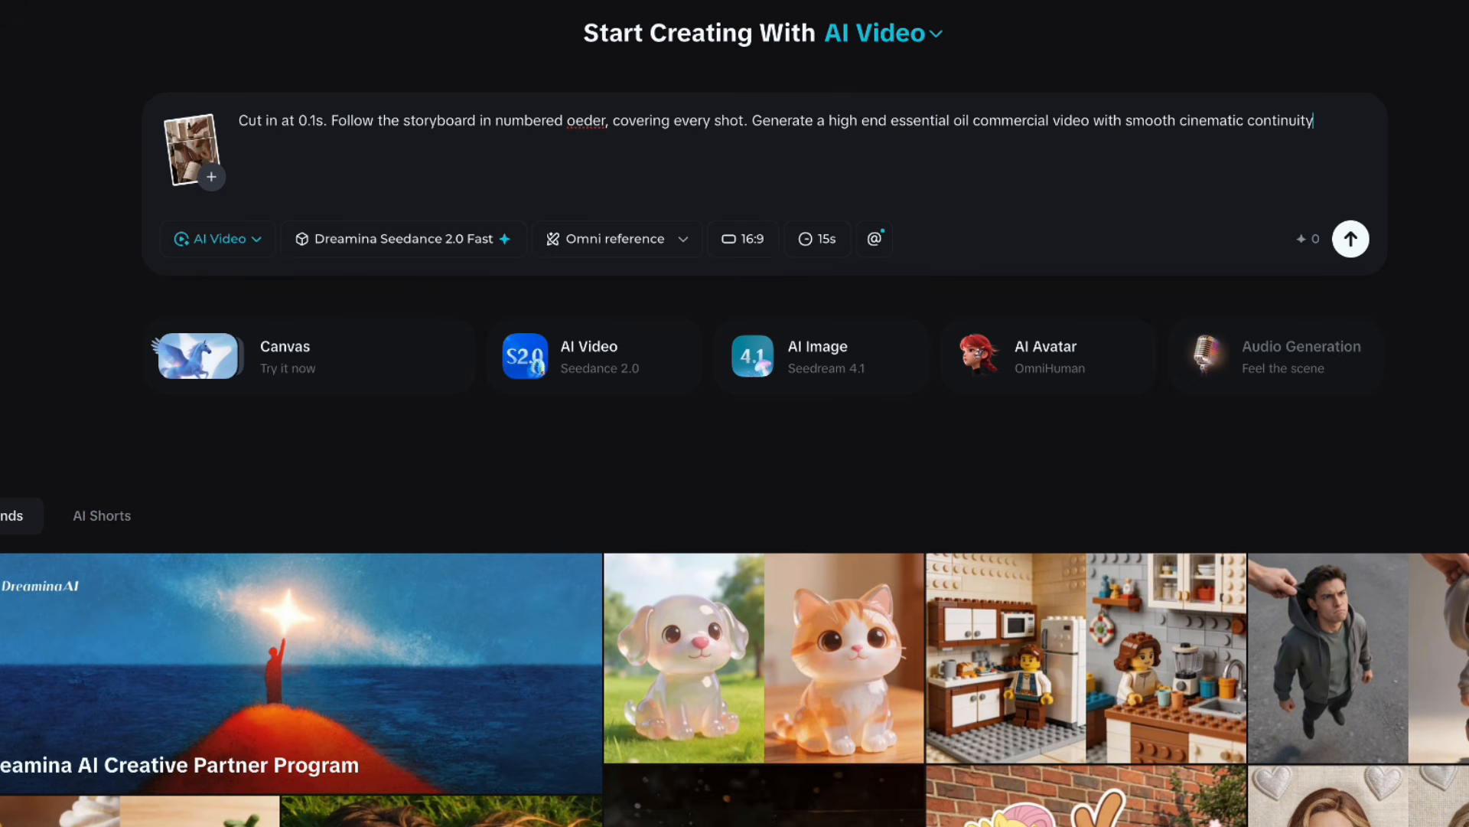
- Insert a reference to Image1 after "storyboard" in the prompt and generate the video
{"action": "left_click", "coordinate": [480, 120]}
{"action": "type", "text": "@"}
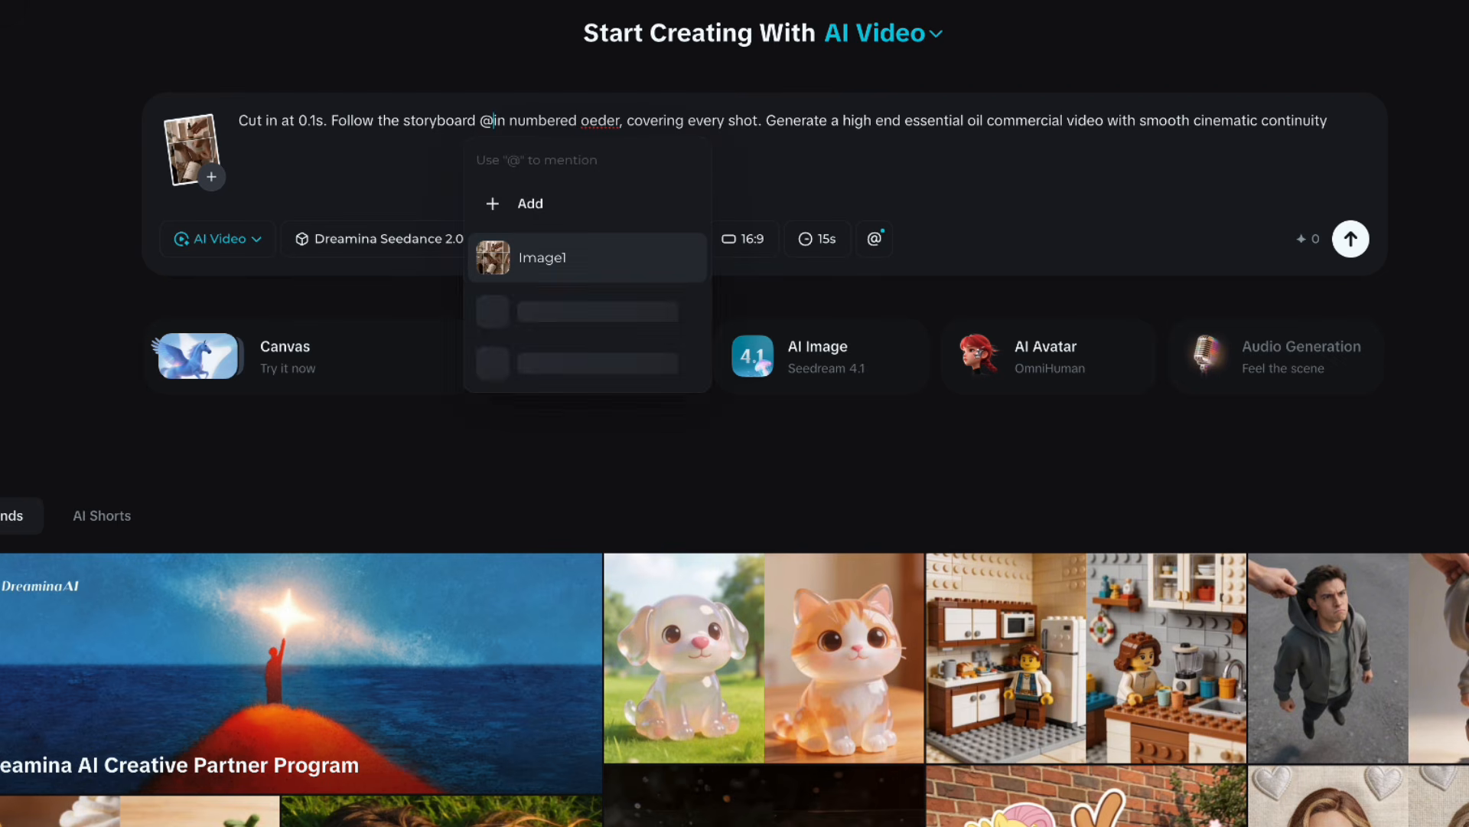
{"action": "left_click", "coordinate": [535, 255]}
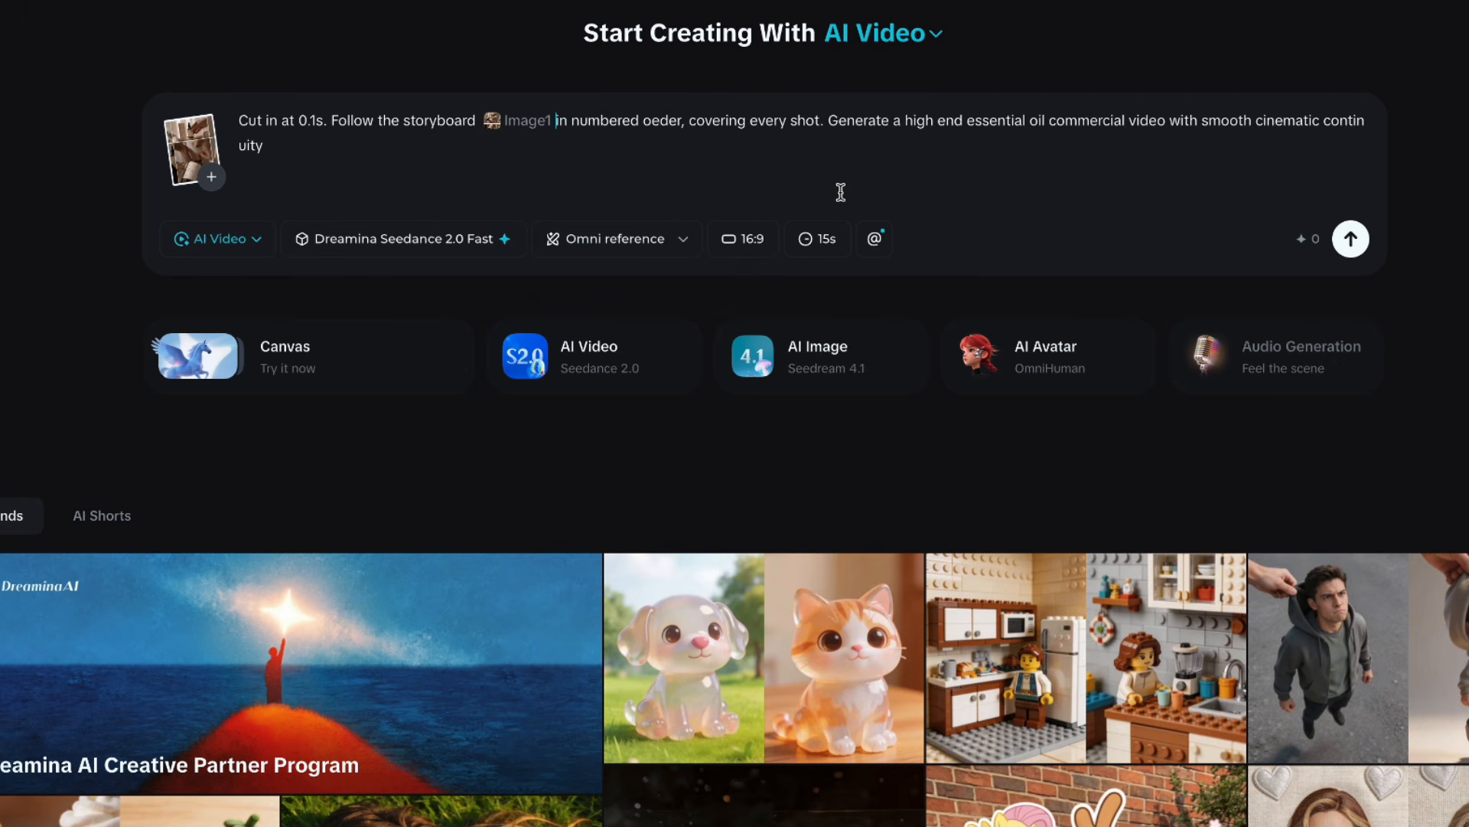
{"action": "left_click", "coordinate": [1350, 238]}
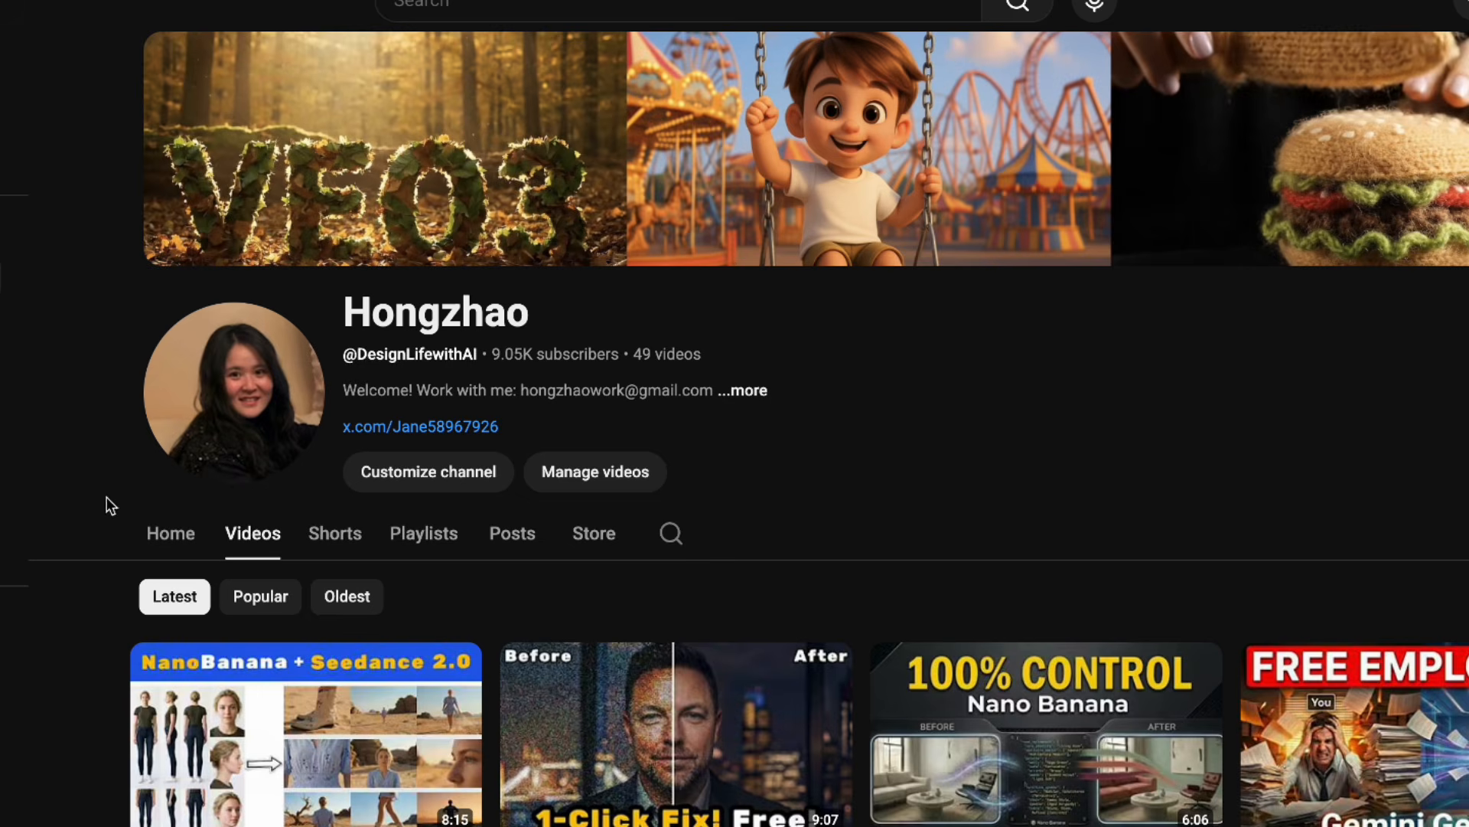
{"action": "scroll", "coordinate": [79, 496], "scroll_direction": "down", "scroll_amount": 5}
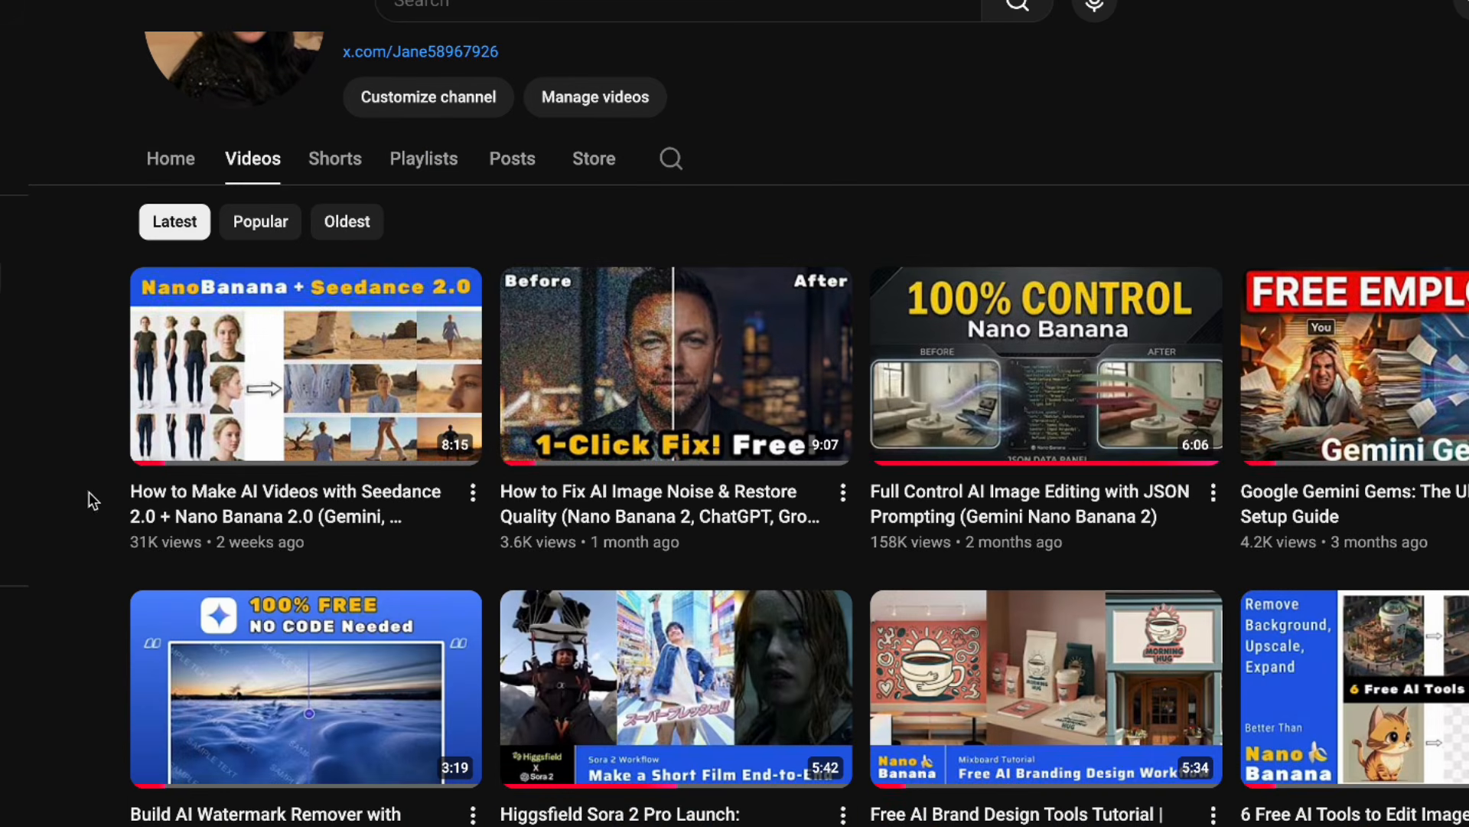
{"action": "mouse_move", "coordinate": [146, 428]}
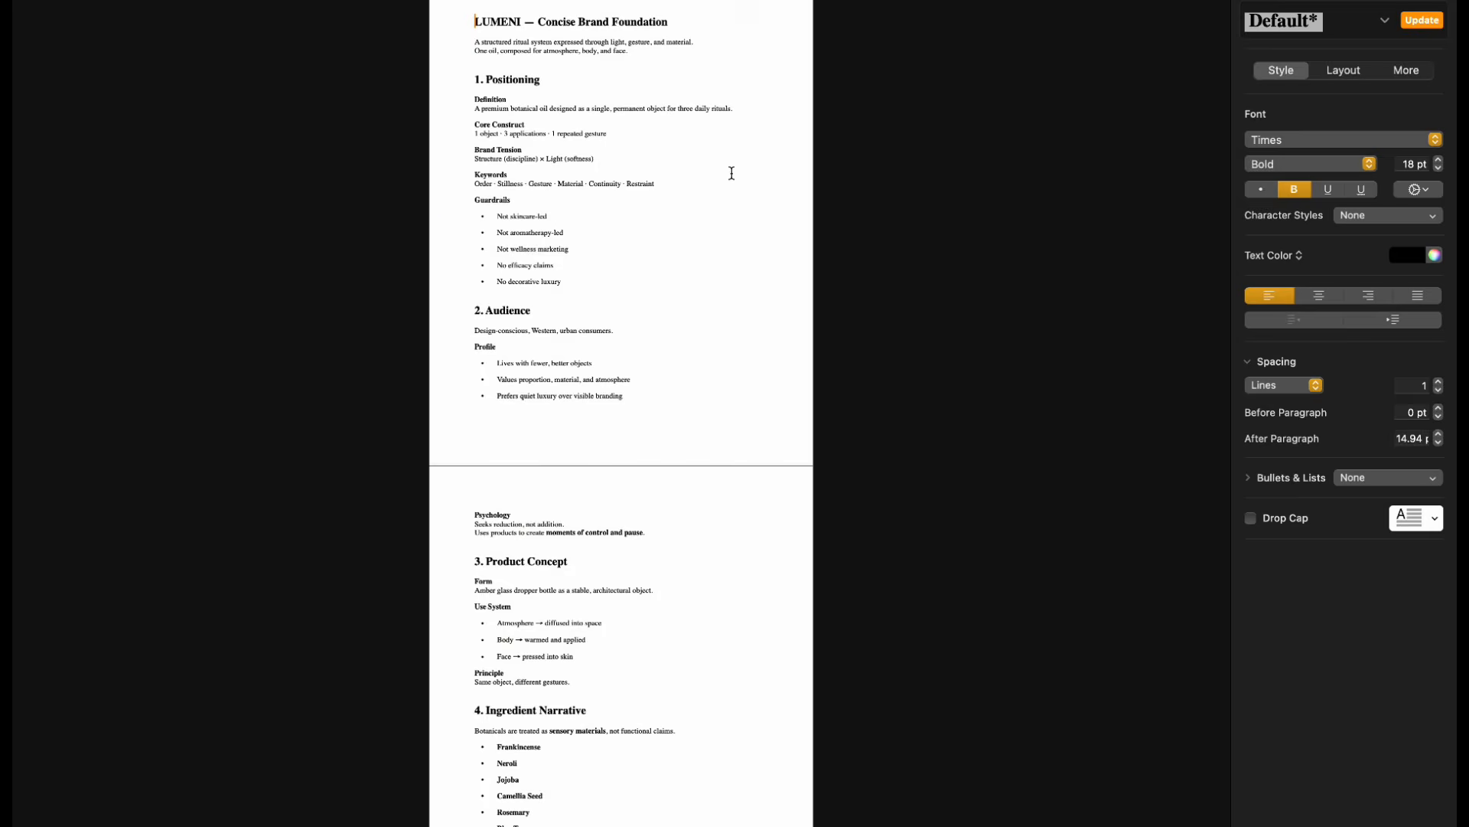
- Copy the whole LUMENI brand foundation document into a Gemini prompt and add "Generate a logo for this brand clean and premium"
{"action": "key", "text": "super+a"}
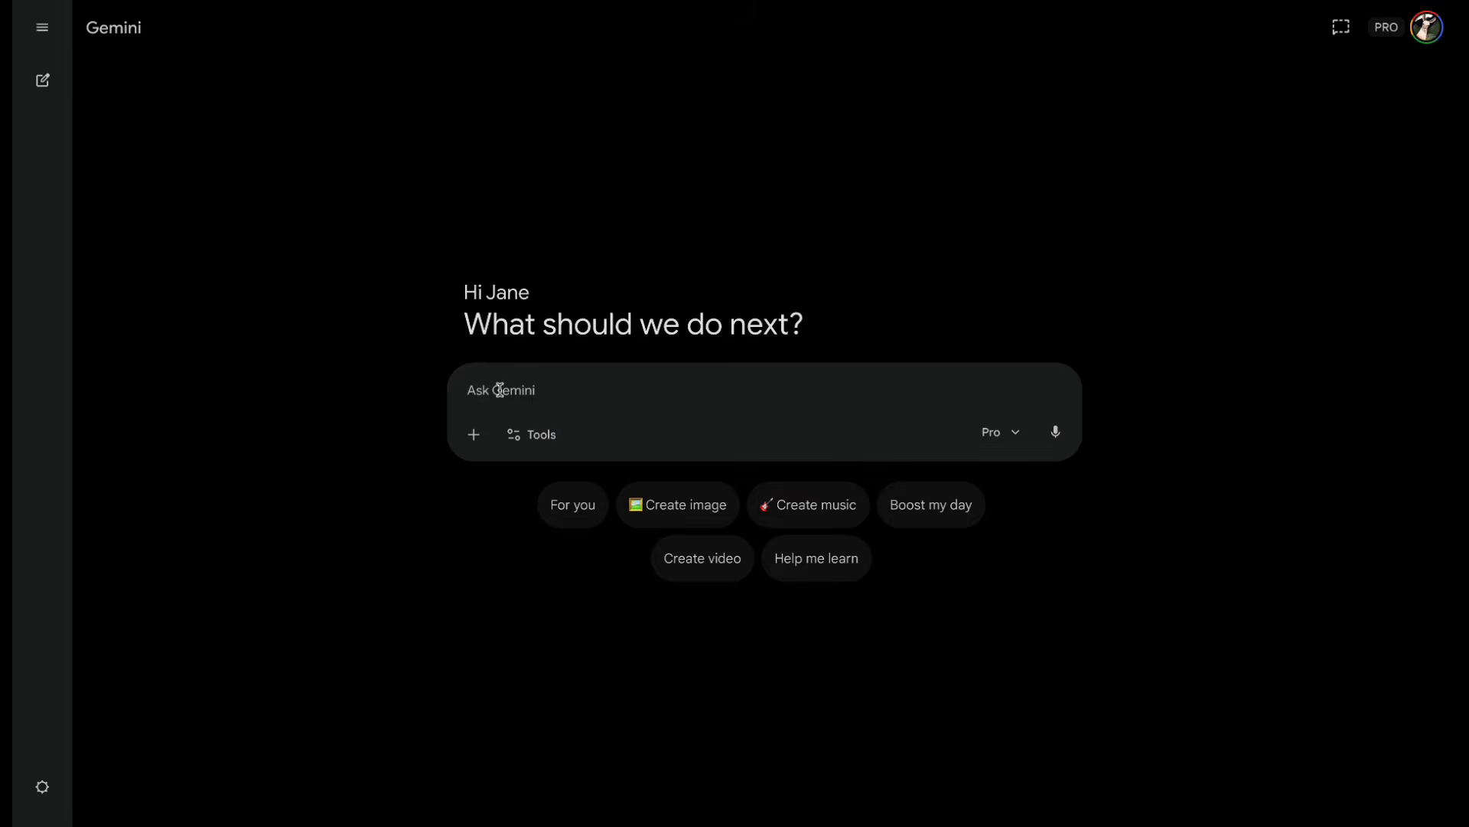
{"action": "key", "text": "ctrl+v"}
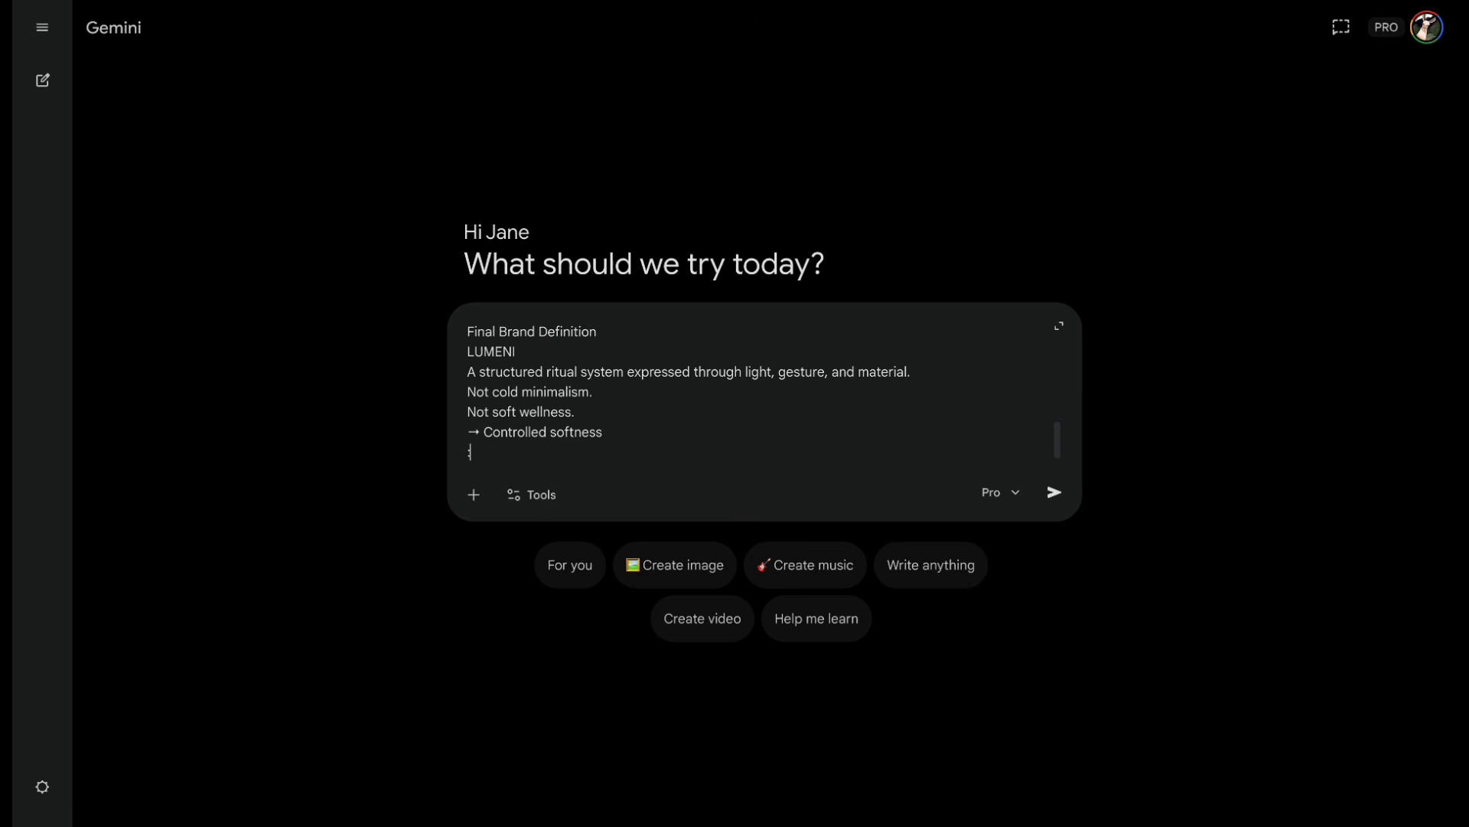
{"action": "type", "text": ":\" Generate a logo "}
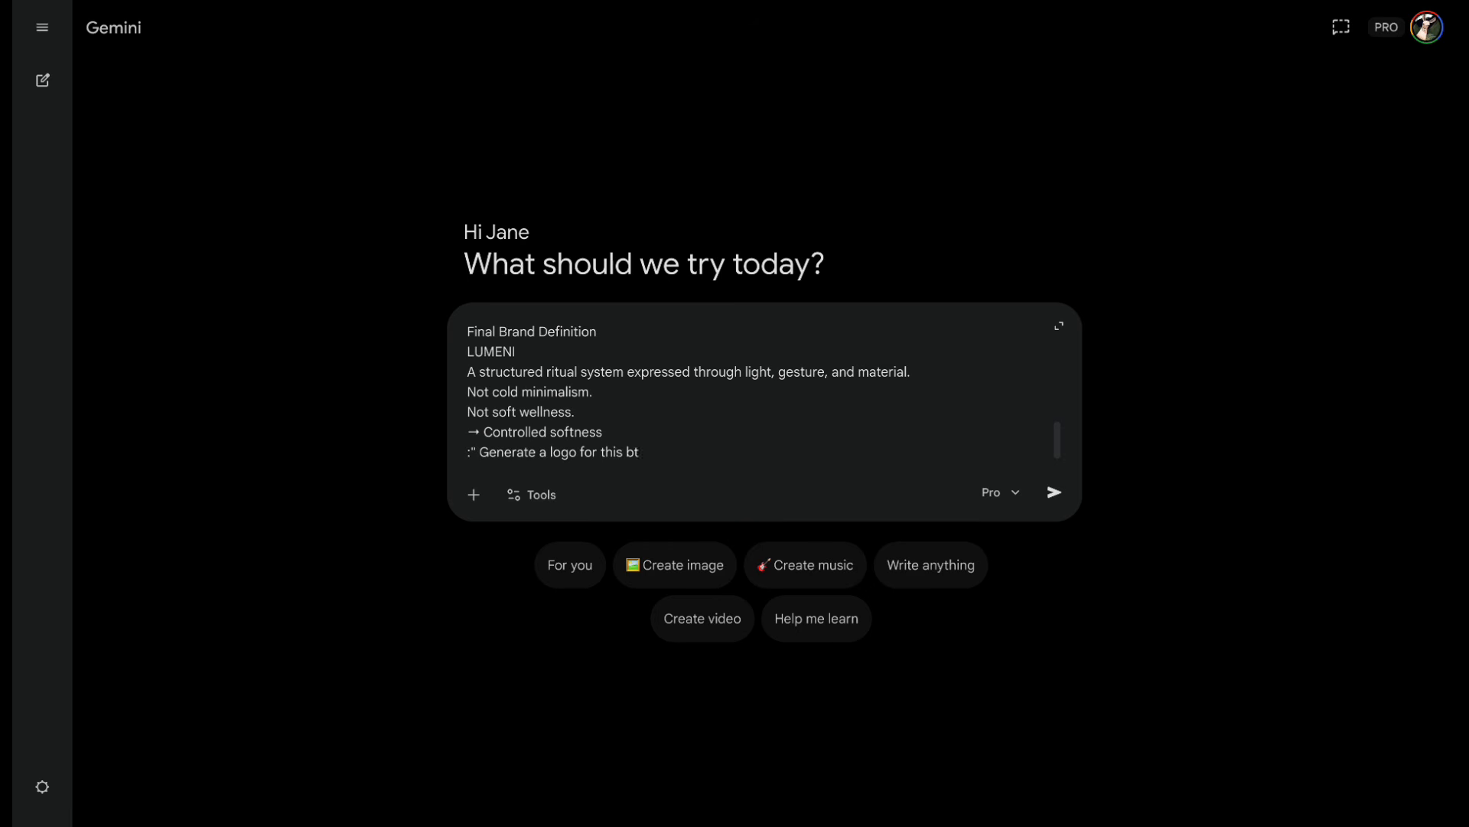
{"action": "type", "text": "for this brand clean and premium"}
- Submit the brand prompt as a Create image request and regenerate the resulting logo
{"action": "left_click", "coordinate": [648, 564]}
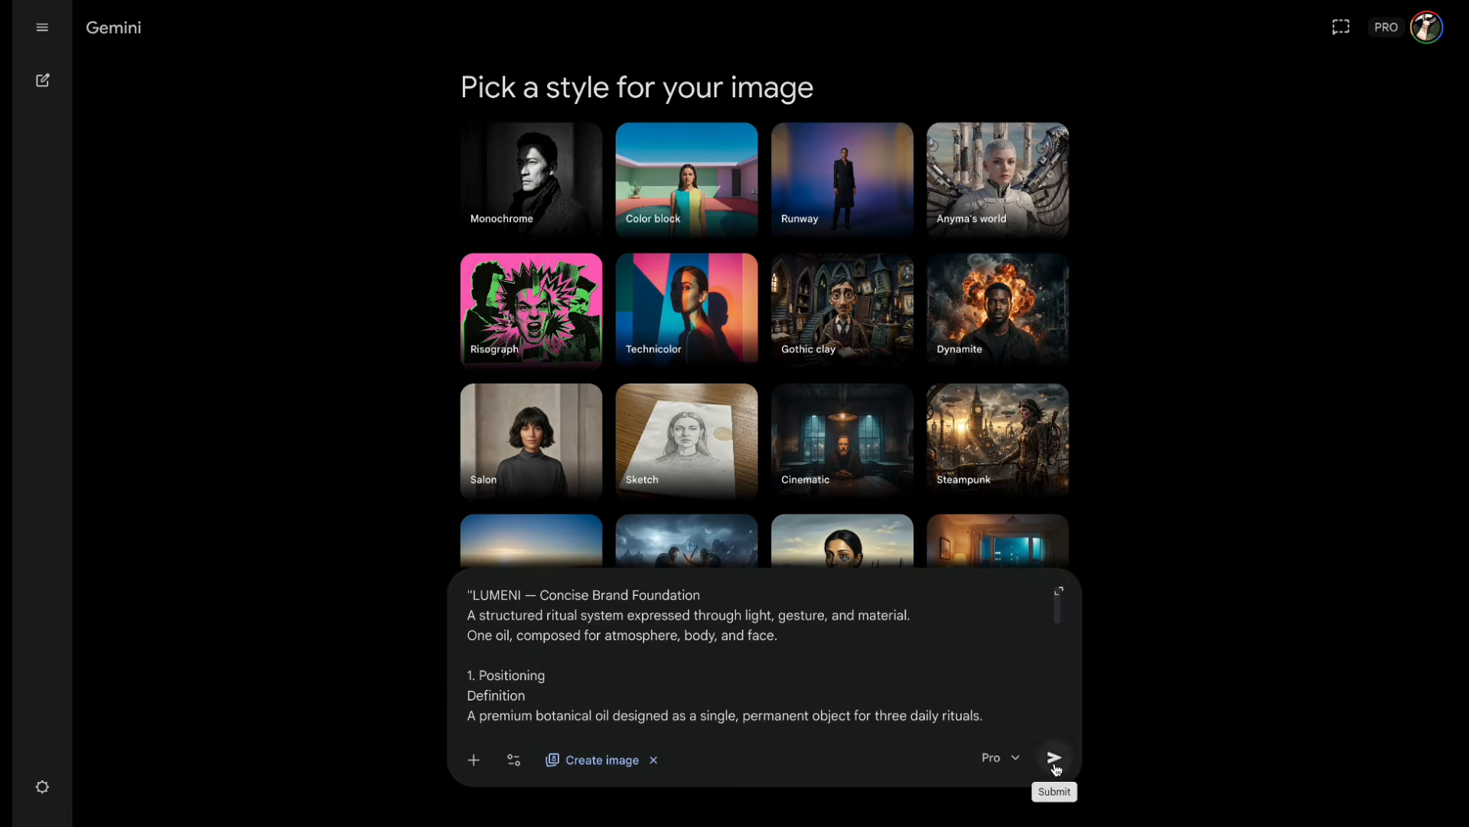
{"action": "left_click", "coordinate": [1055, 759]}
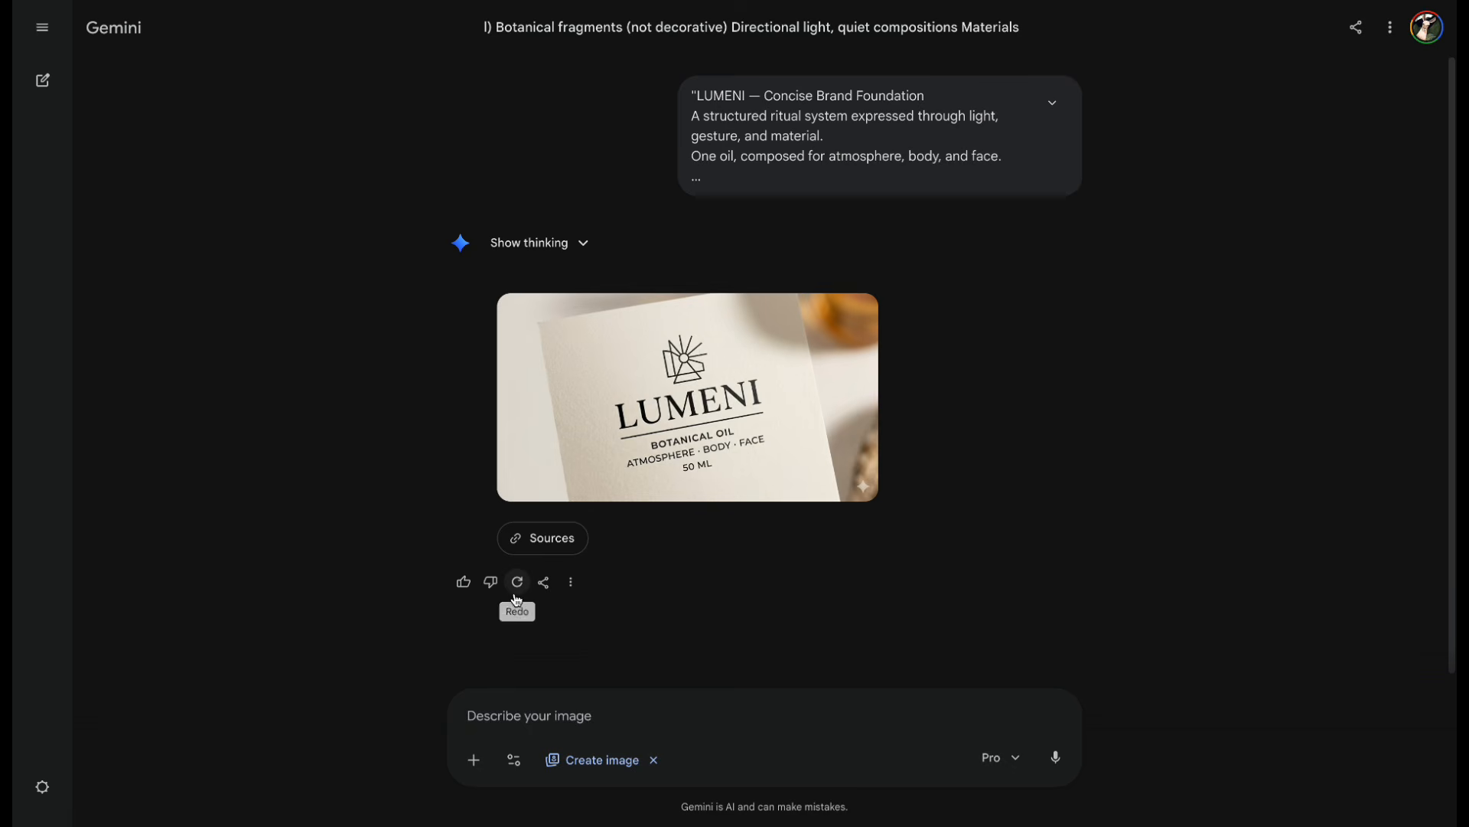
{"action": "left_click", "coordinate": [518, 585]}
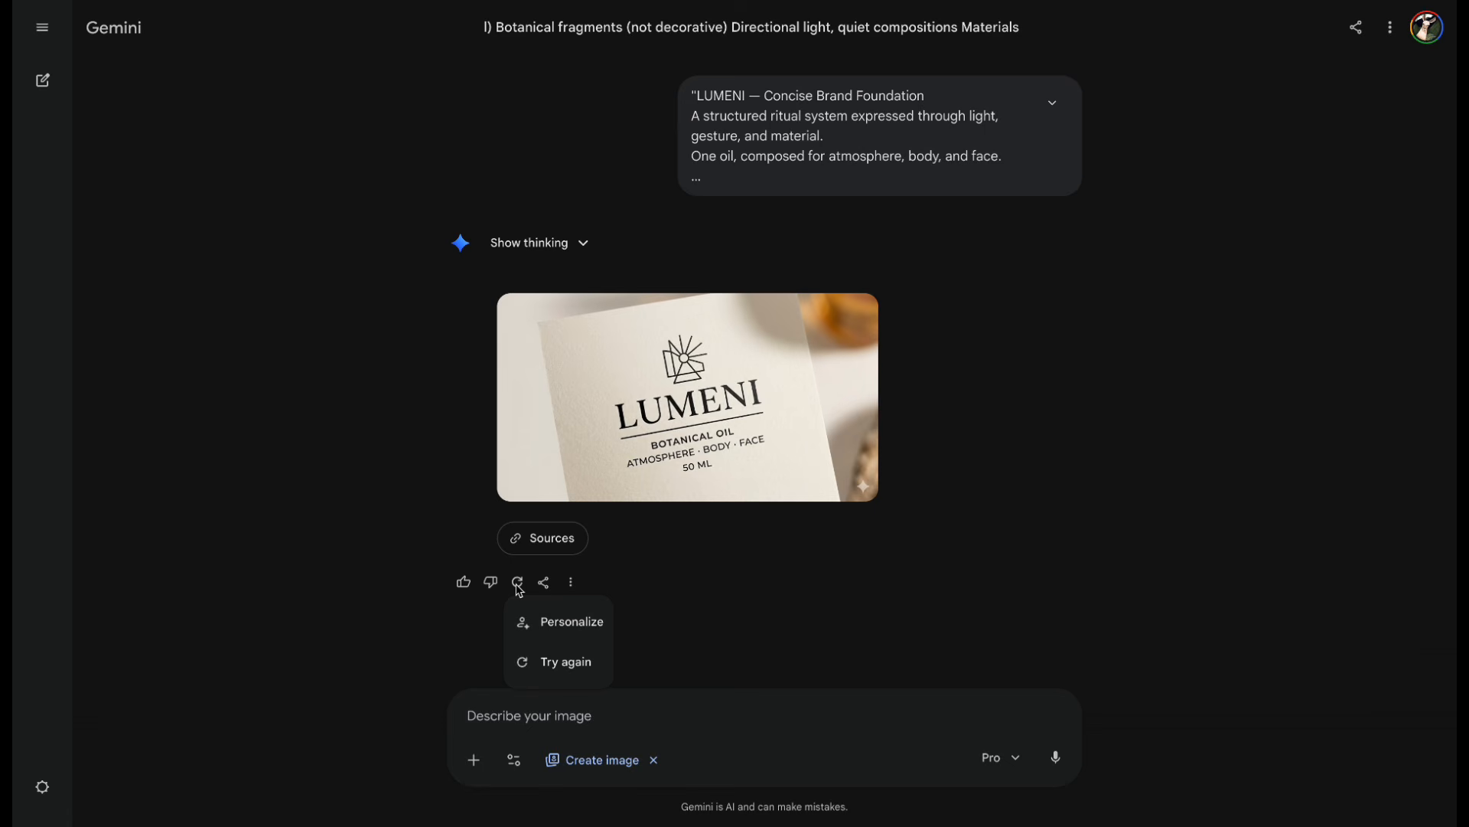
{"action": "left_click", "coordinate": [545, 664]}
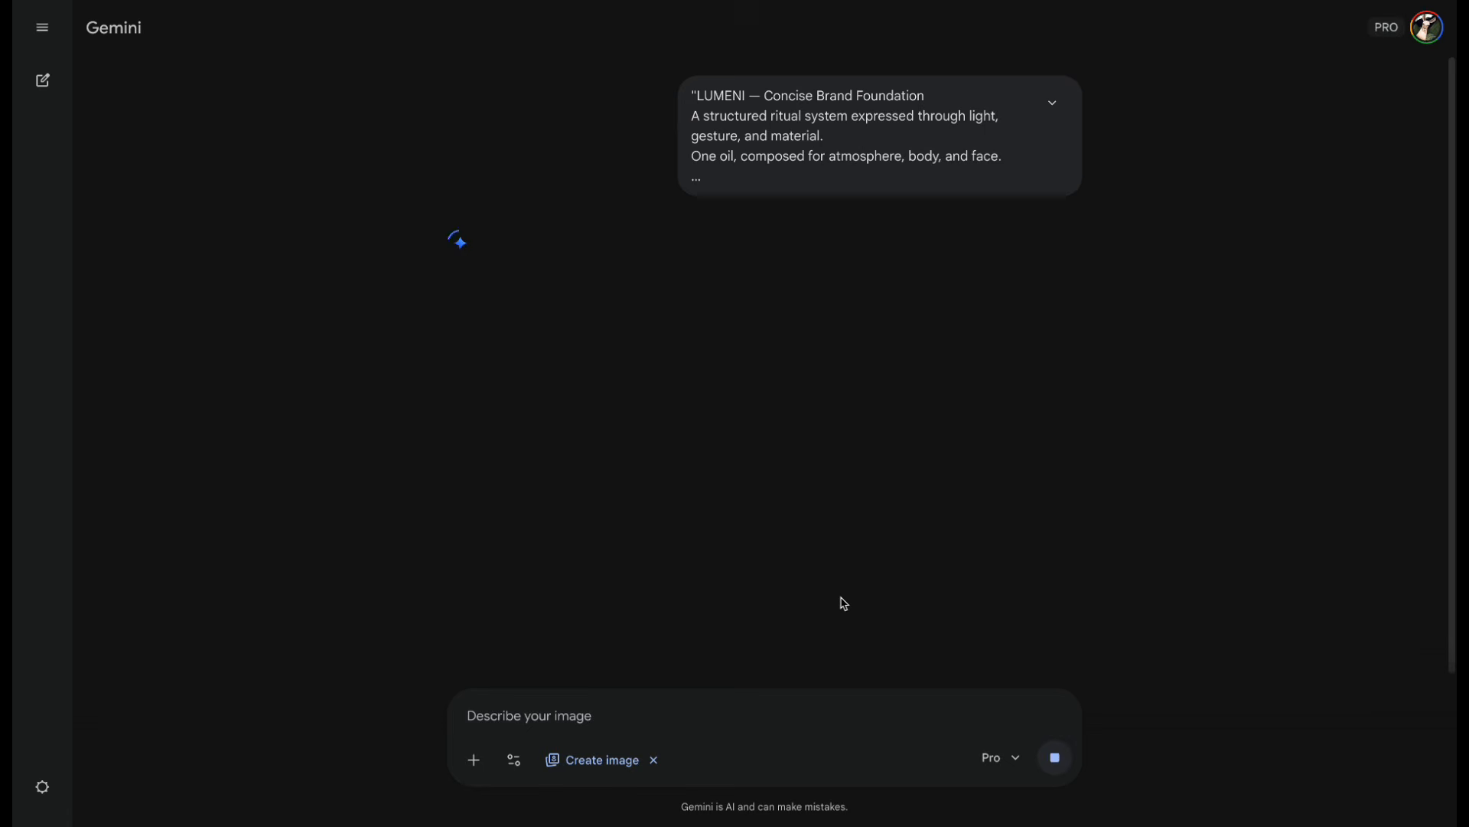
- Attach a copy of the second logo version to a new message and send "Designing the essential oil packaging"
{"action": "left_click", "coordinate": [571, 579]}
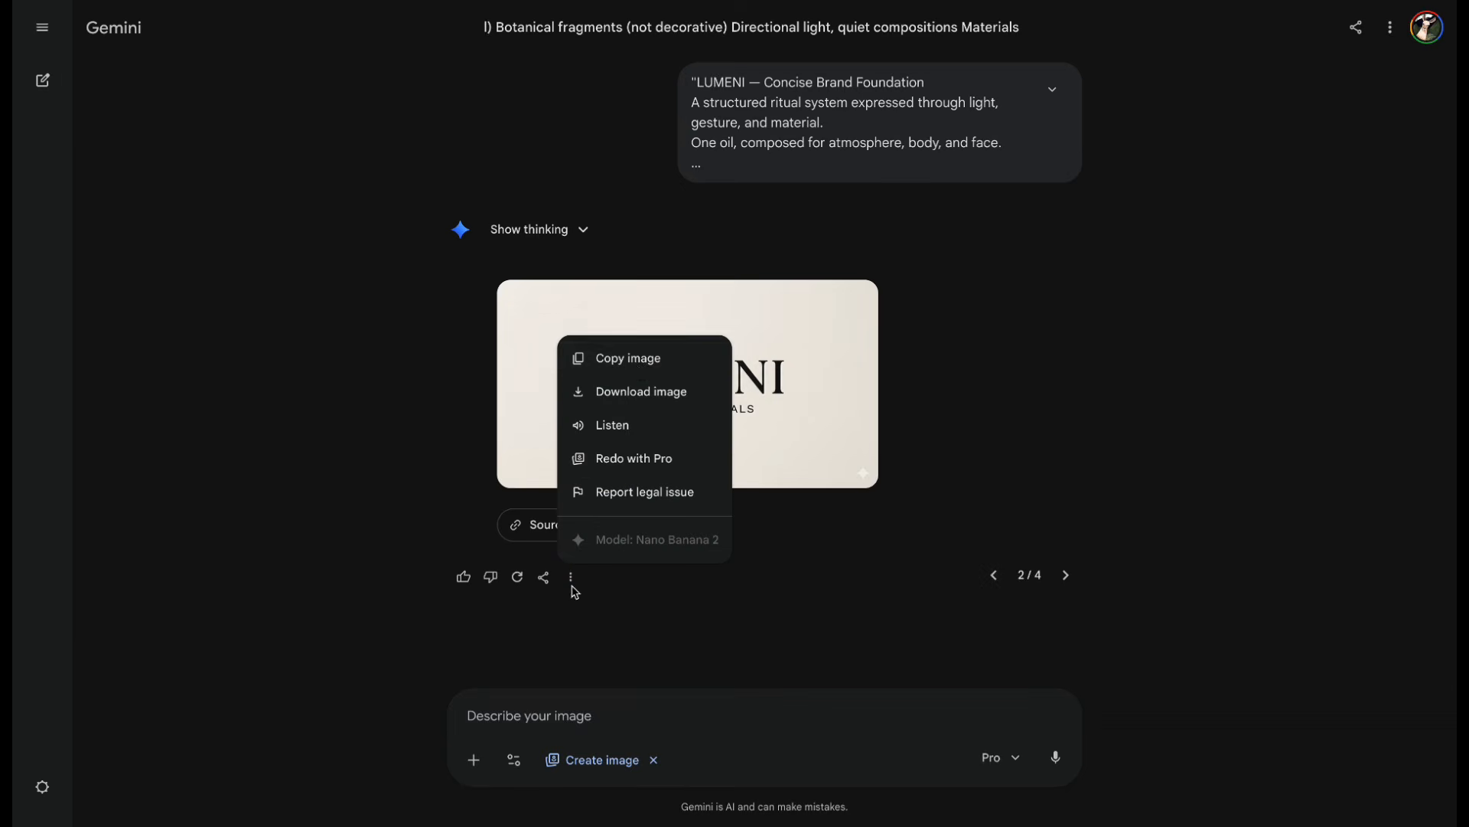
{"action": "left_click", "coordinate": [641, 360]}
{"action": "left_click", "coordinate": [534, 713]}
{"action": "key", "text": "ctrl+v"}
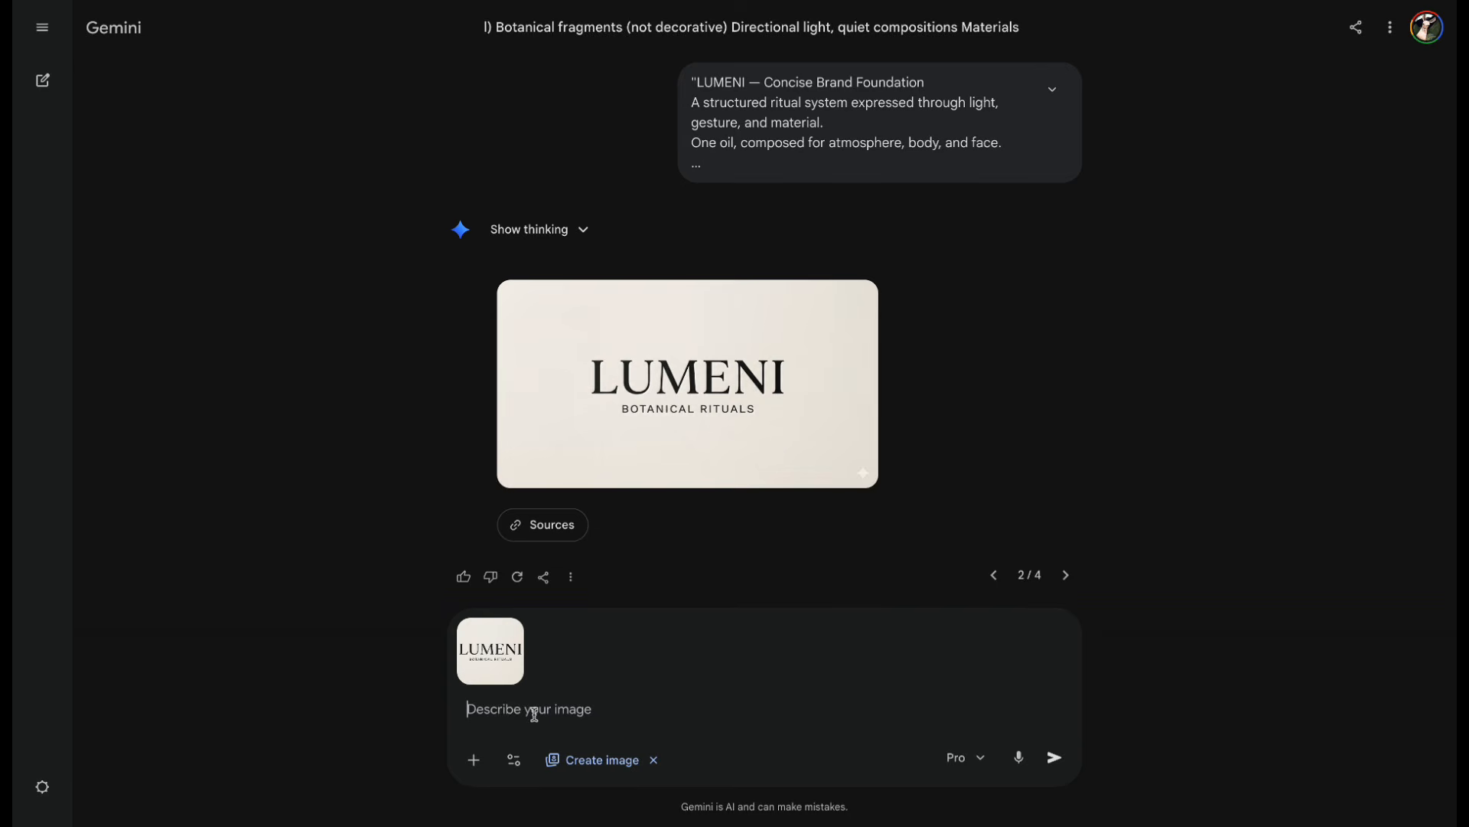
{"action": "type", "text": "Designing the essential oil packaging"}
{"action": "left_click", "coordinate": [1054, 757]}
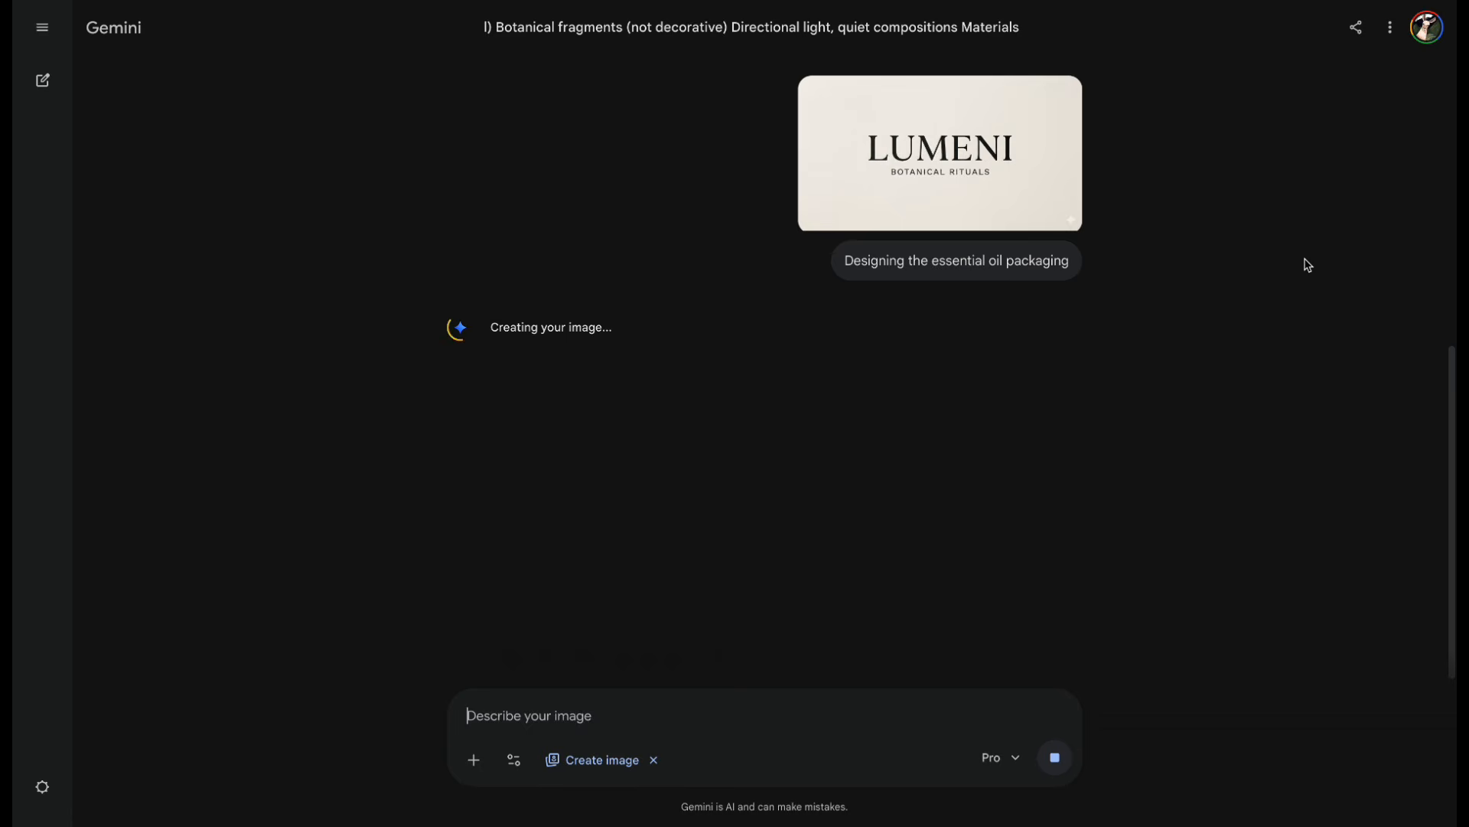
- Attach the third packaging image together with the logo to a new message and request a LUMENI brand guidelines board
{"action": "left_click", "coordinate": [571, 674]}
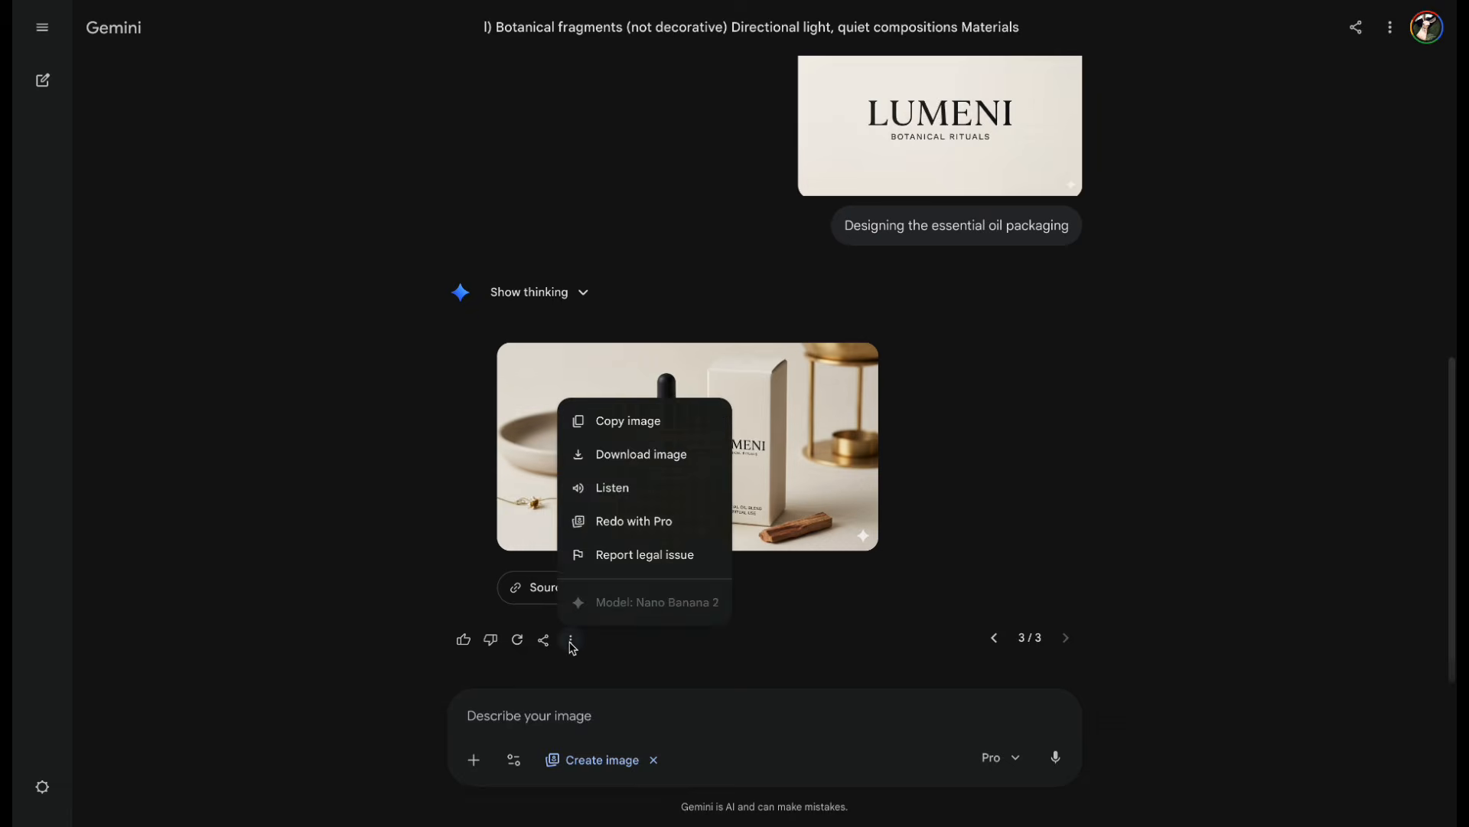
{"action": "left_click", "coordinate": [604, 420]}
{"action": "left_click", "coordinate": [490, 712]}
{"action": "key", "text": "ctrl+v"}
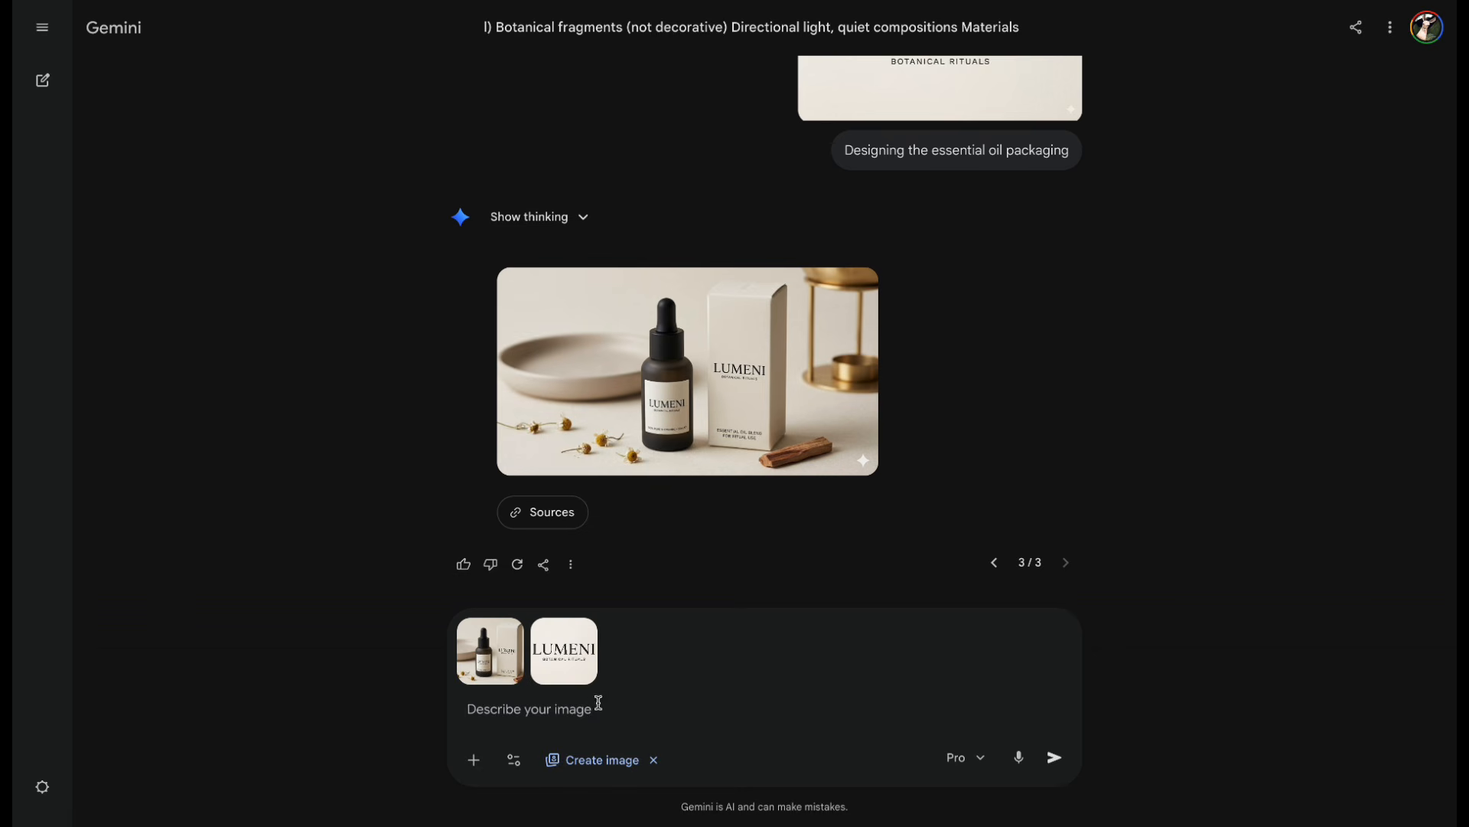
{"action": "scroll", "coordinate": [597, 475], "scroll_direction": "down", "scroll_amount": 1}
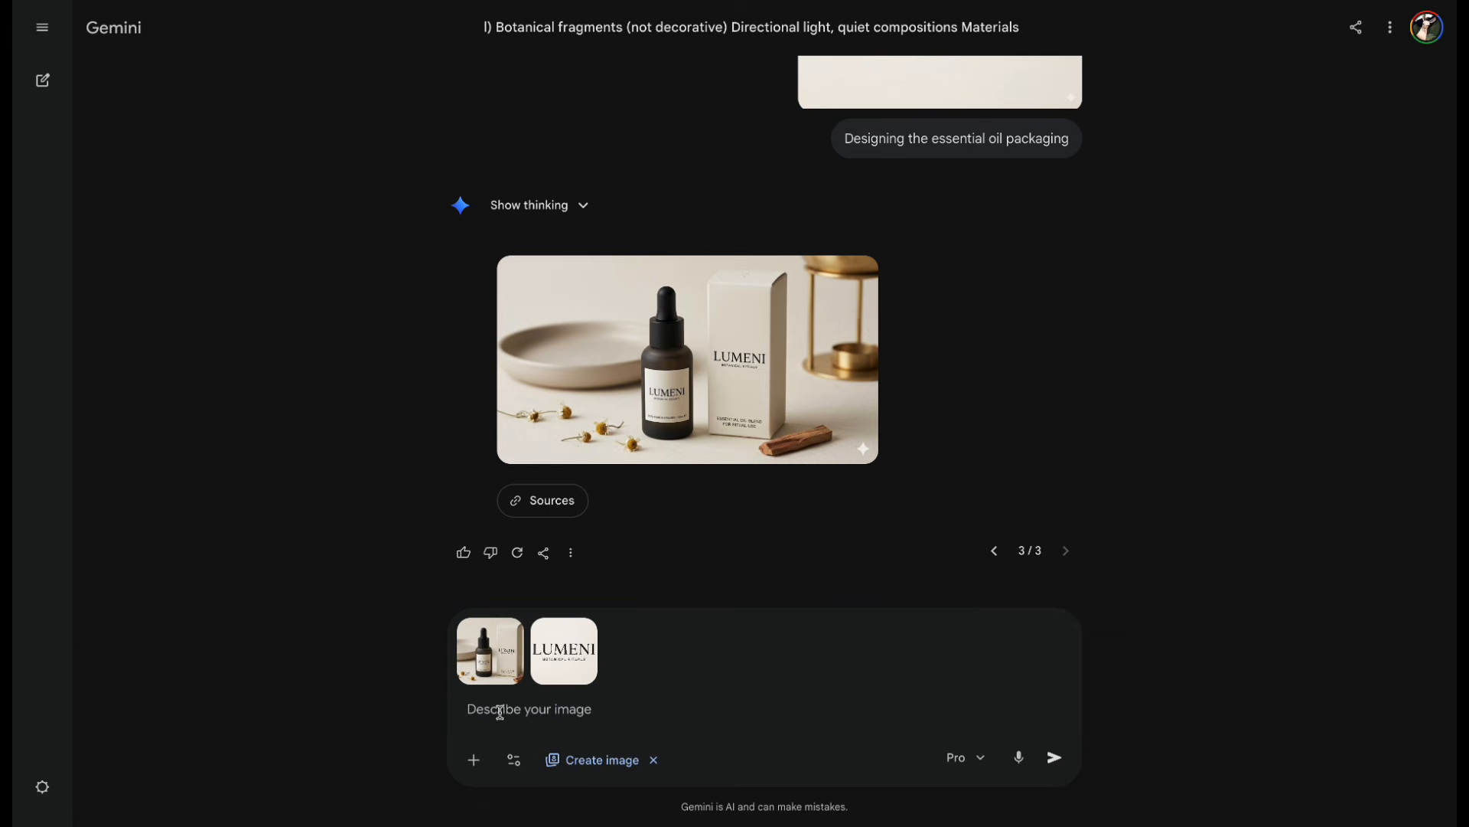
{"action": "key", "text": "ctrl+v"}
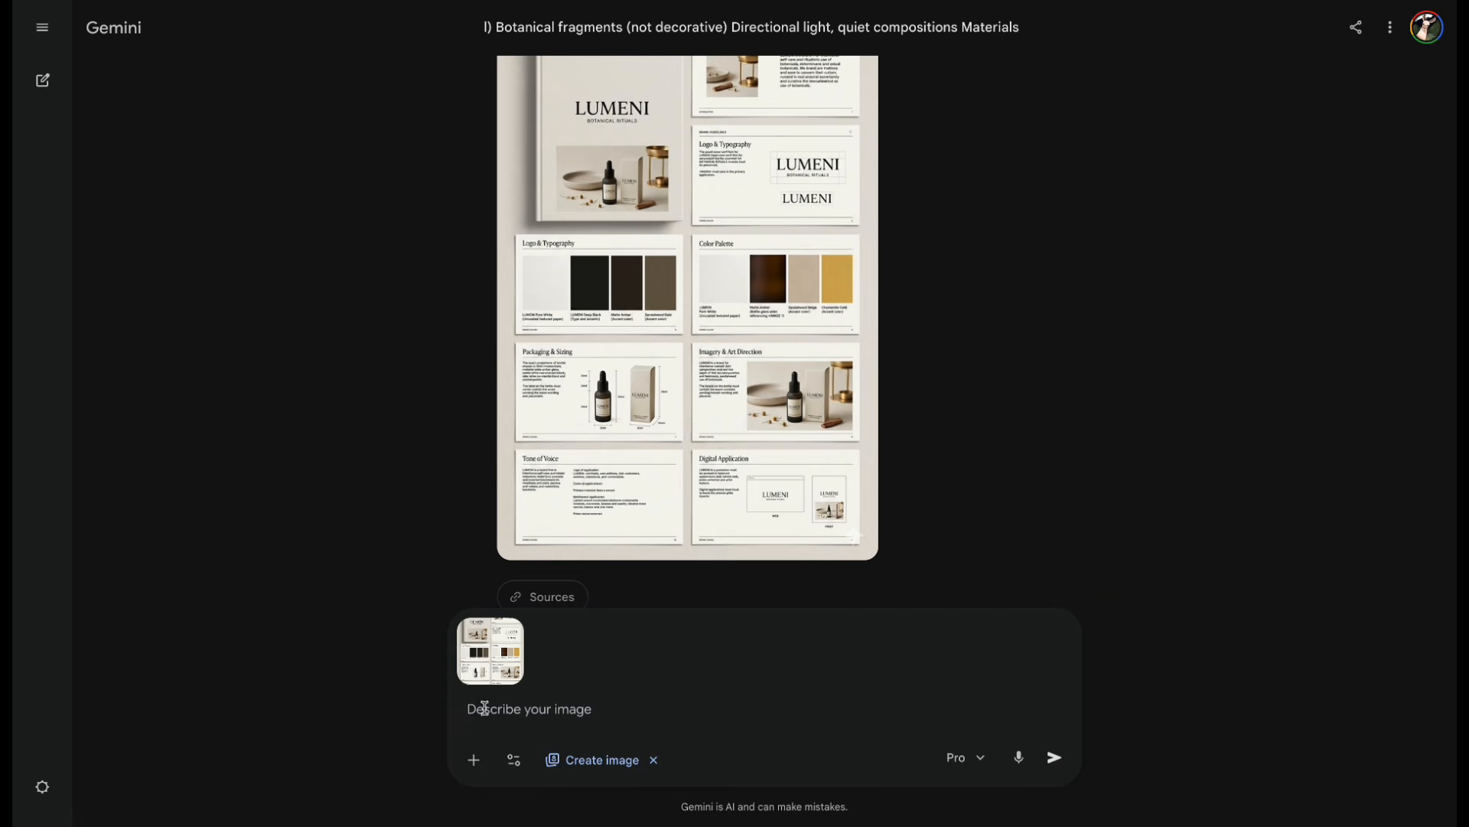
- Send "Design an IG poster based on the product's ingredients" with the brand guidelines image attached, and view the poster full size
{"action": "key", "text": "ctrl+v"}
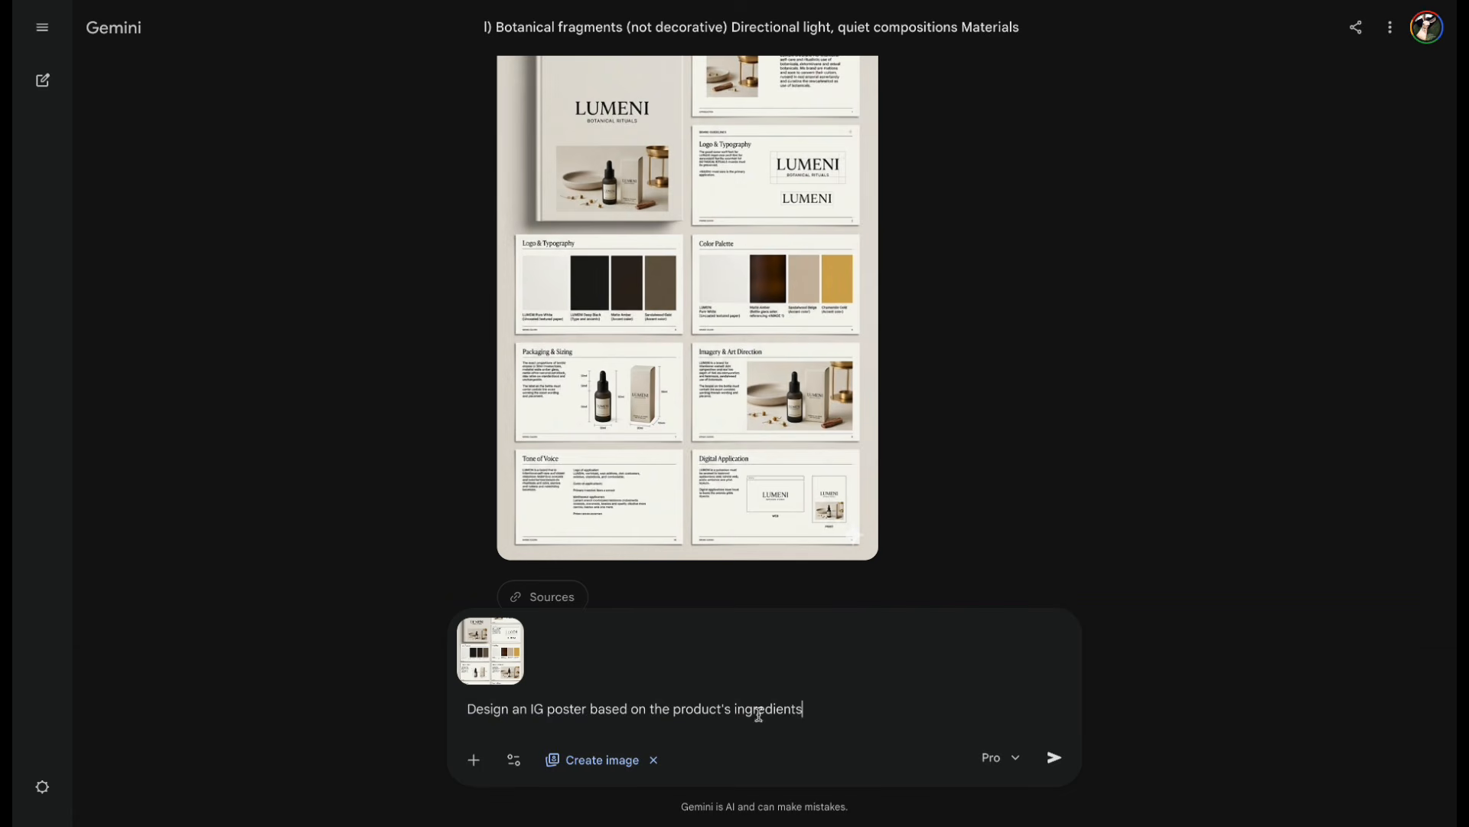
{"action": "left_click", "coordinate": [1055, 757]}
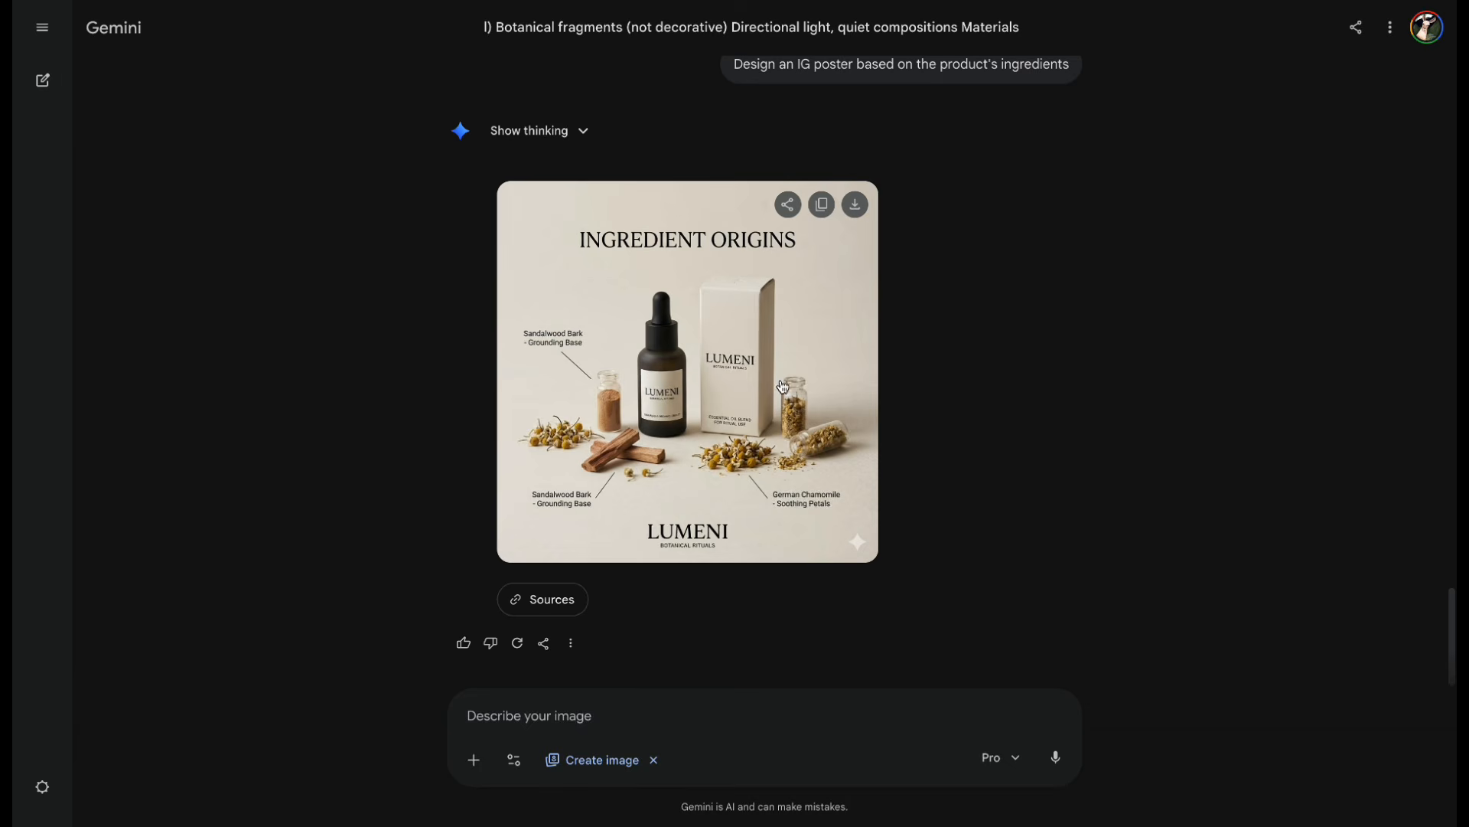
{"action": "left_click", "coordinate": [781, 387]}
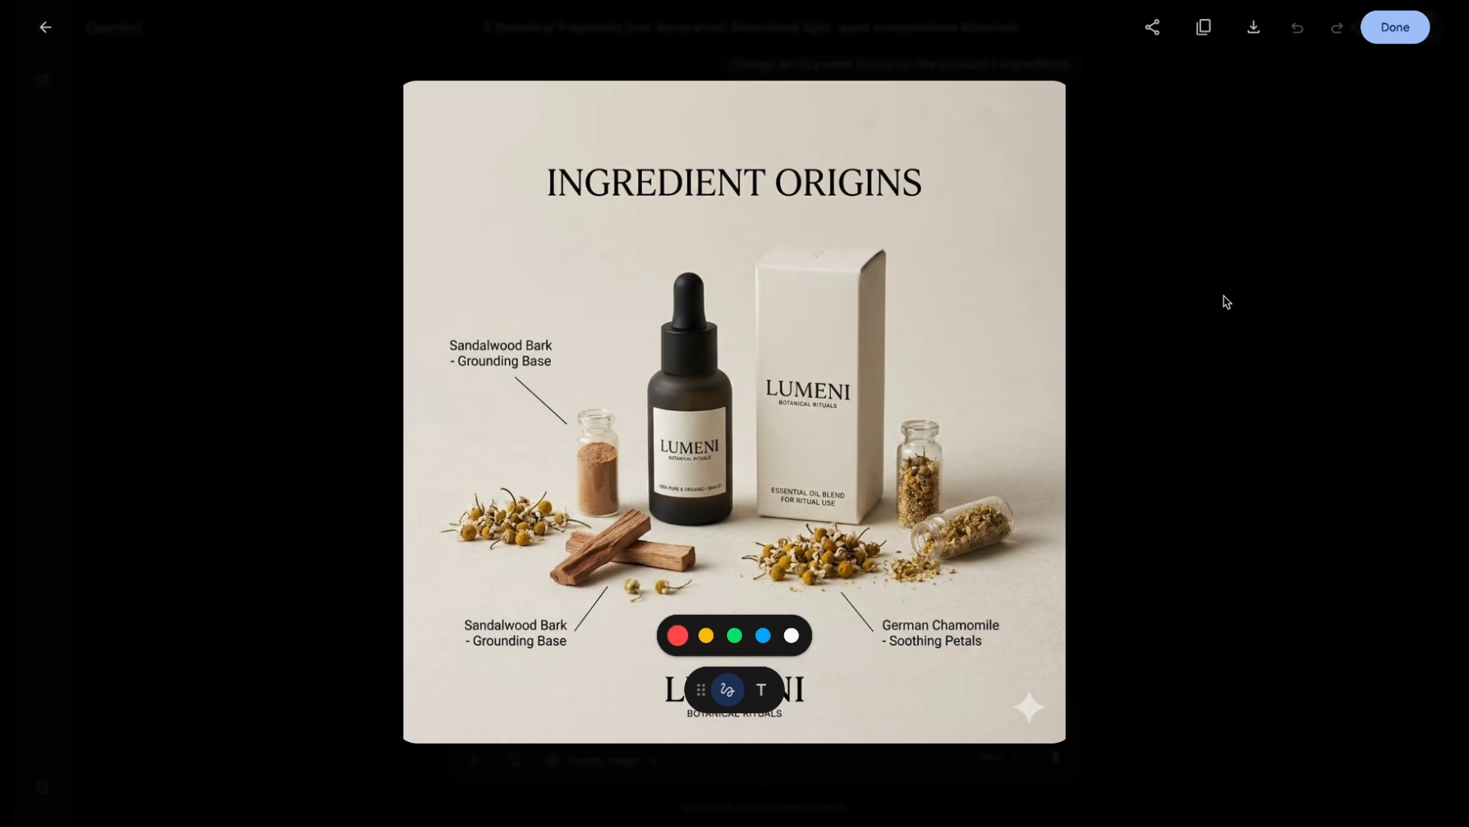
{"action": "left_click", "coordinate": [1226, 301]}
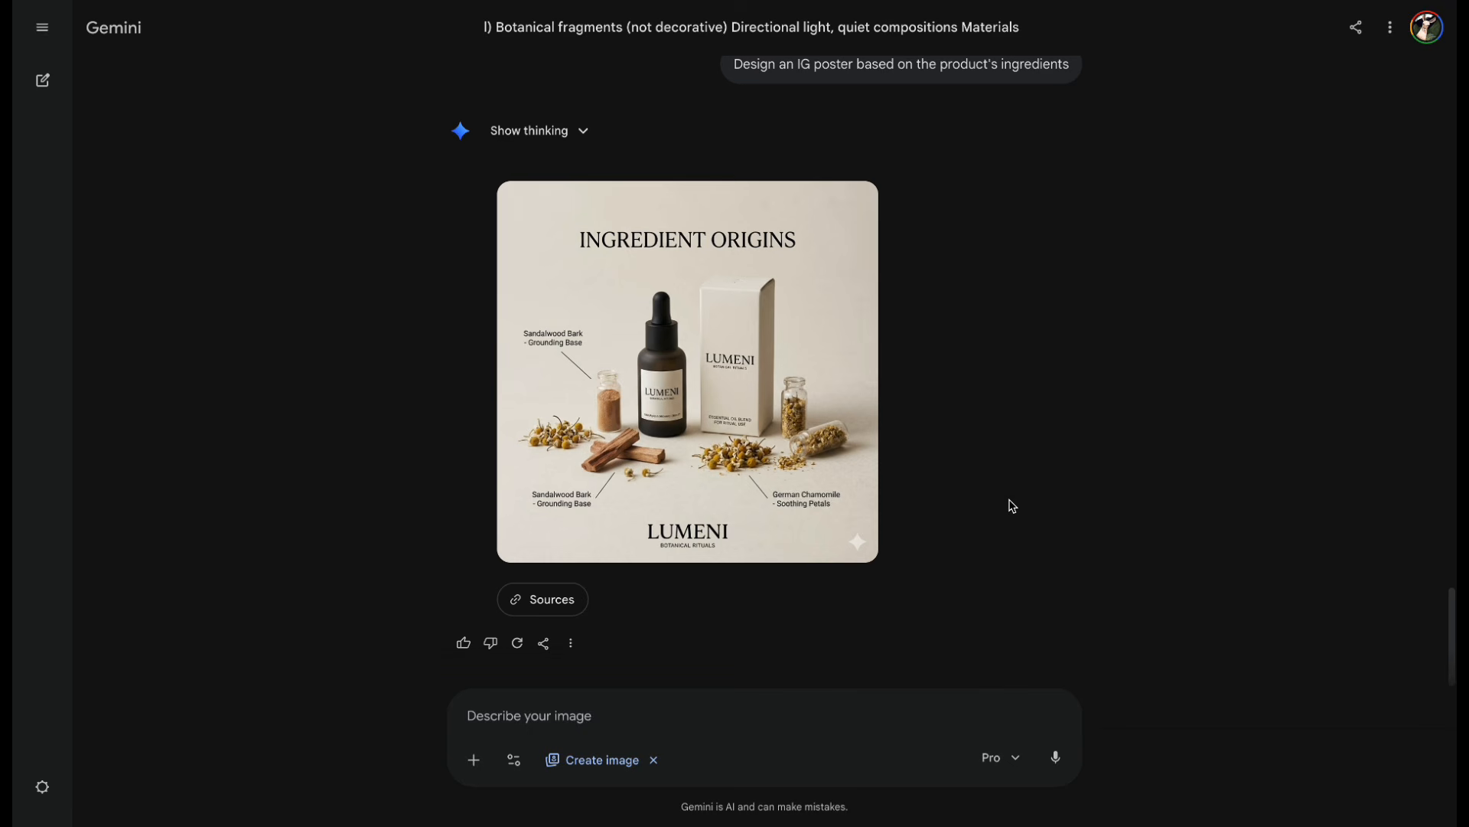
- Attach a copy of the "Ingredient Origins" poster to a new message and request it in "4:5" format
{"action": "scroll", "coordinate": [1012, 505], "scroll_direction": "up", "scroll_amount": 1}
{"action": "scroll", "coordinate": [1012, 506], "scroll_direction": "down", "scroll_amount": 1}
{"action": "left_click", "coordinate": [569, 630]}
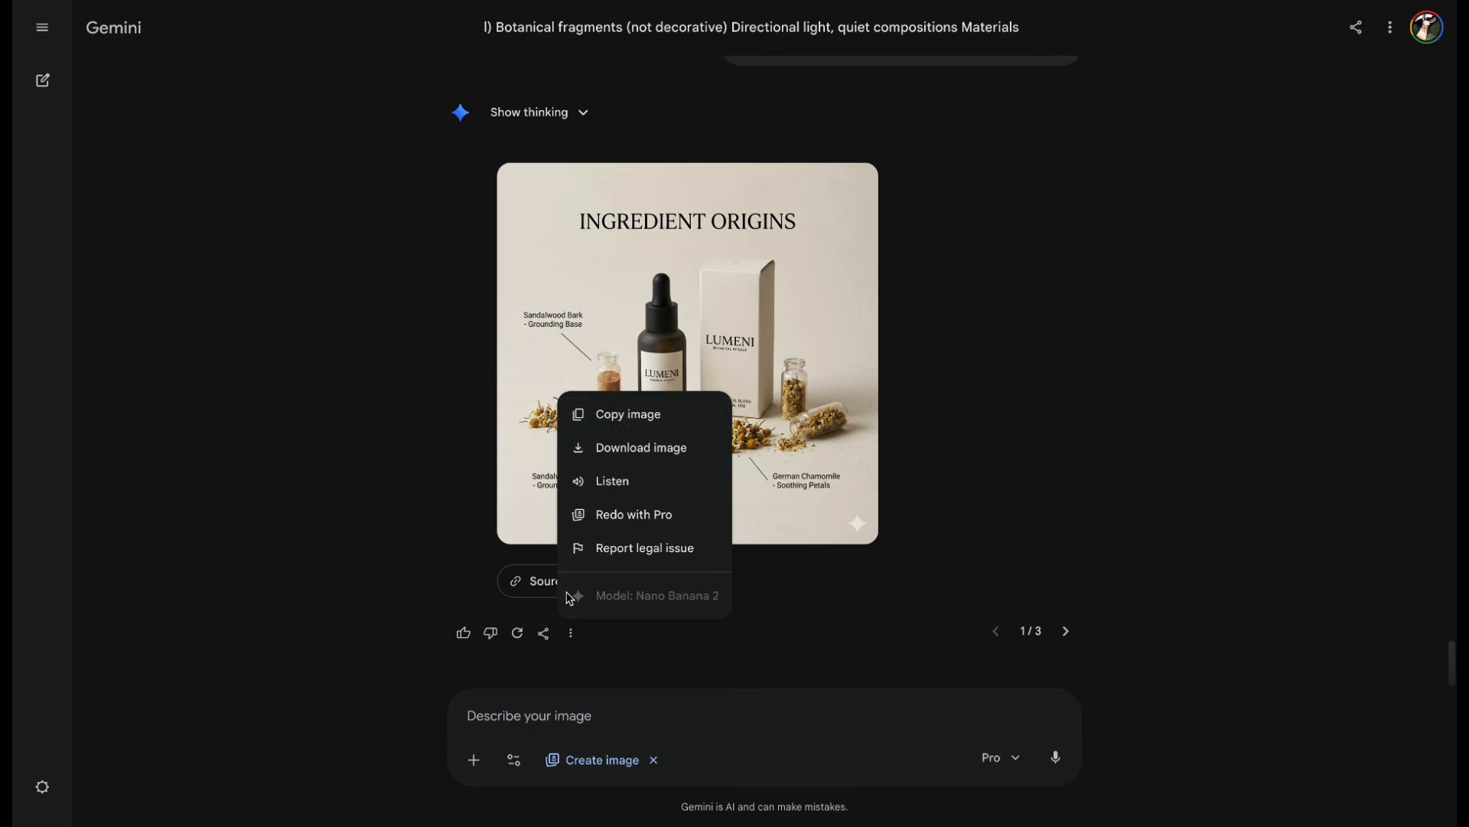
{"action": "left_click", "coordinate": [623, 413]}
{"action": "left_click", "coordinate": [526, 715]}
{"action": "key", "text": "ctrl+v"}
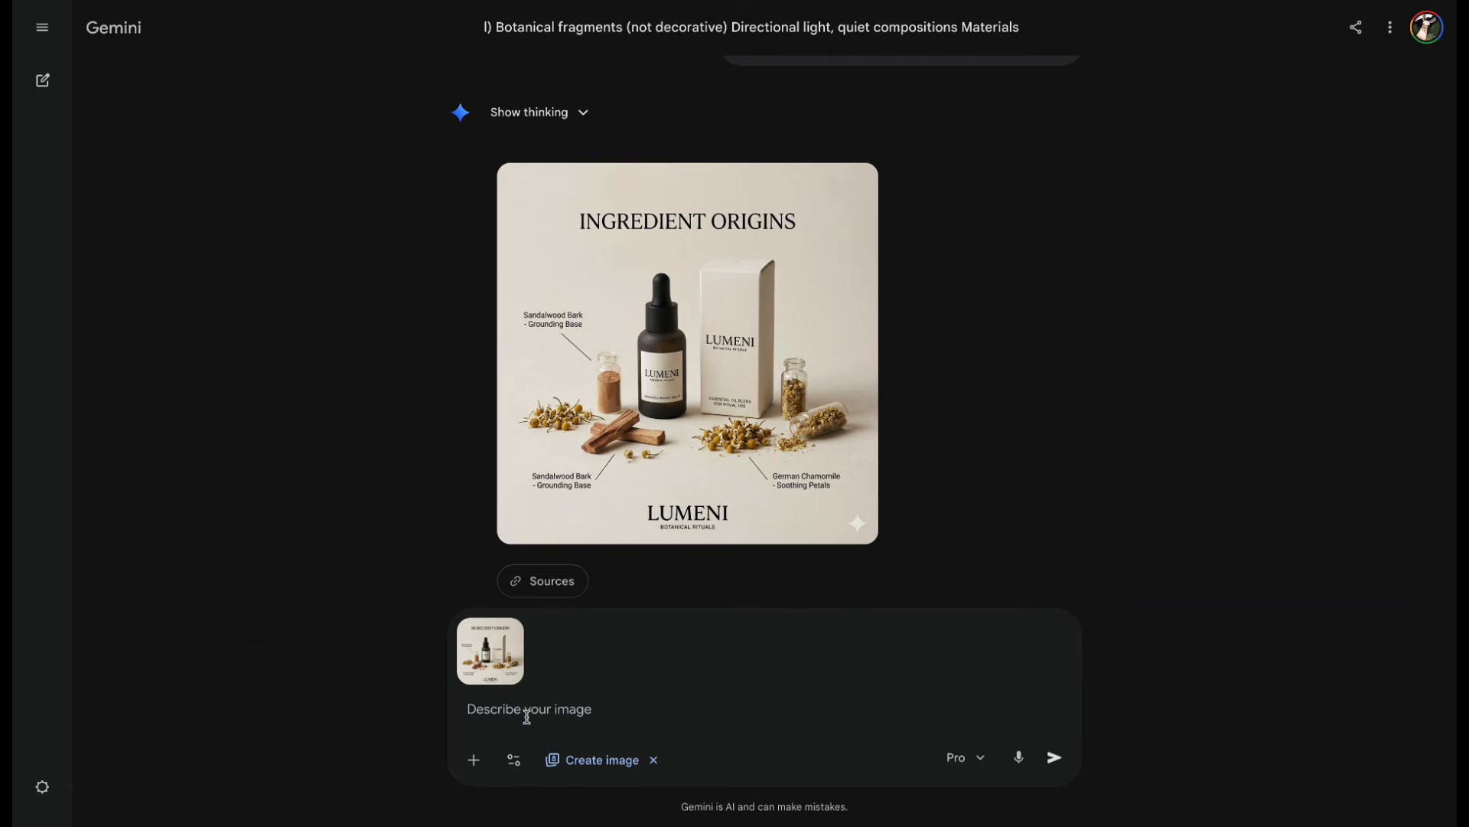
{"action": "type", "text": "4:5"}
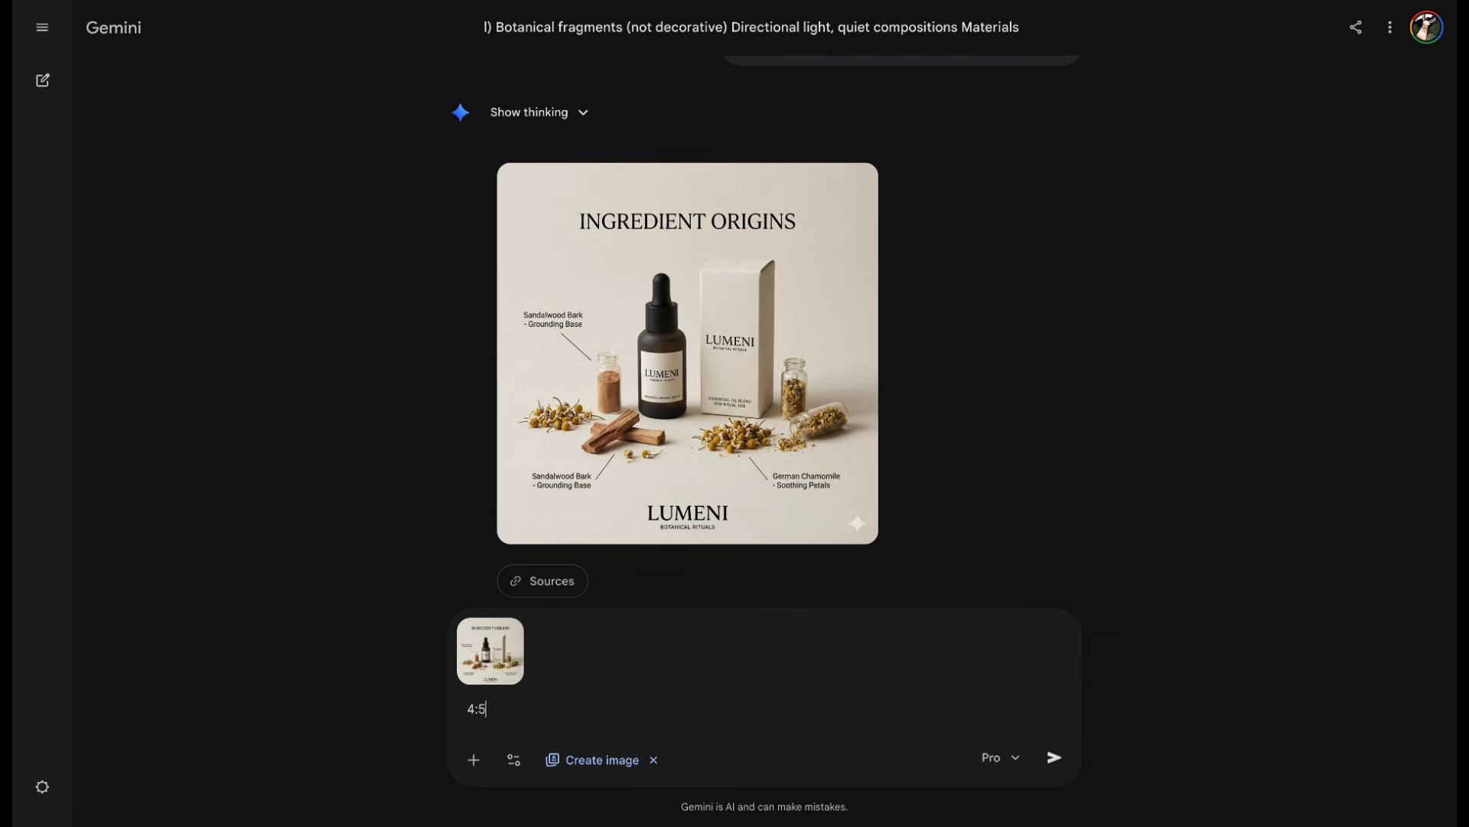
{"action": "key", "text": "Return"}
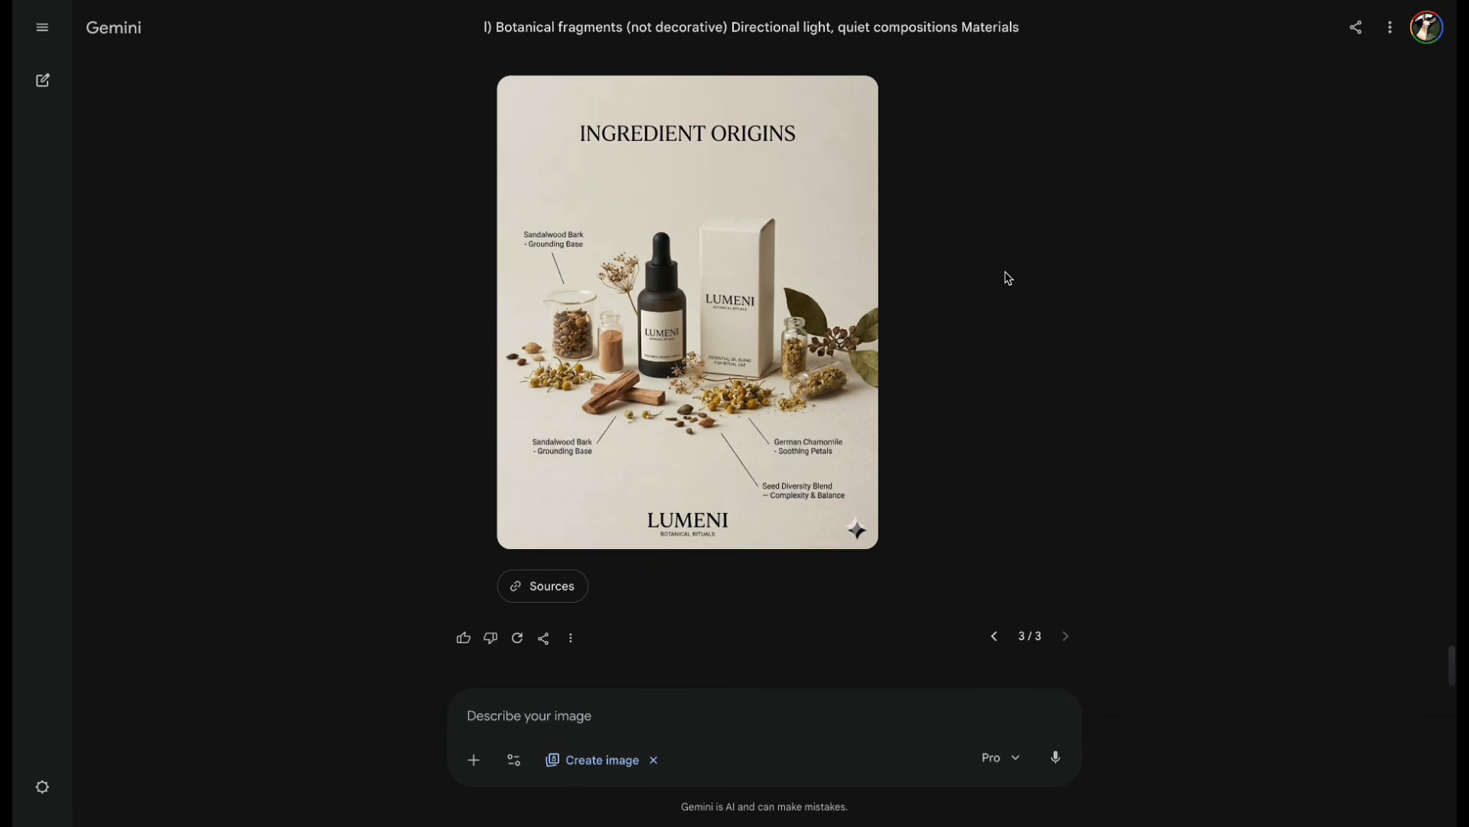
- Send the copied prompt as a Create image request and download the resulting "Discover Your Ingredient Origins" design
{"action": "left_click", "coordinate": [613, 712]}
{"action": "key", "text": "ctrl+v"}
{"action": "key", "text": "Return"}
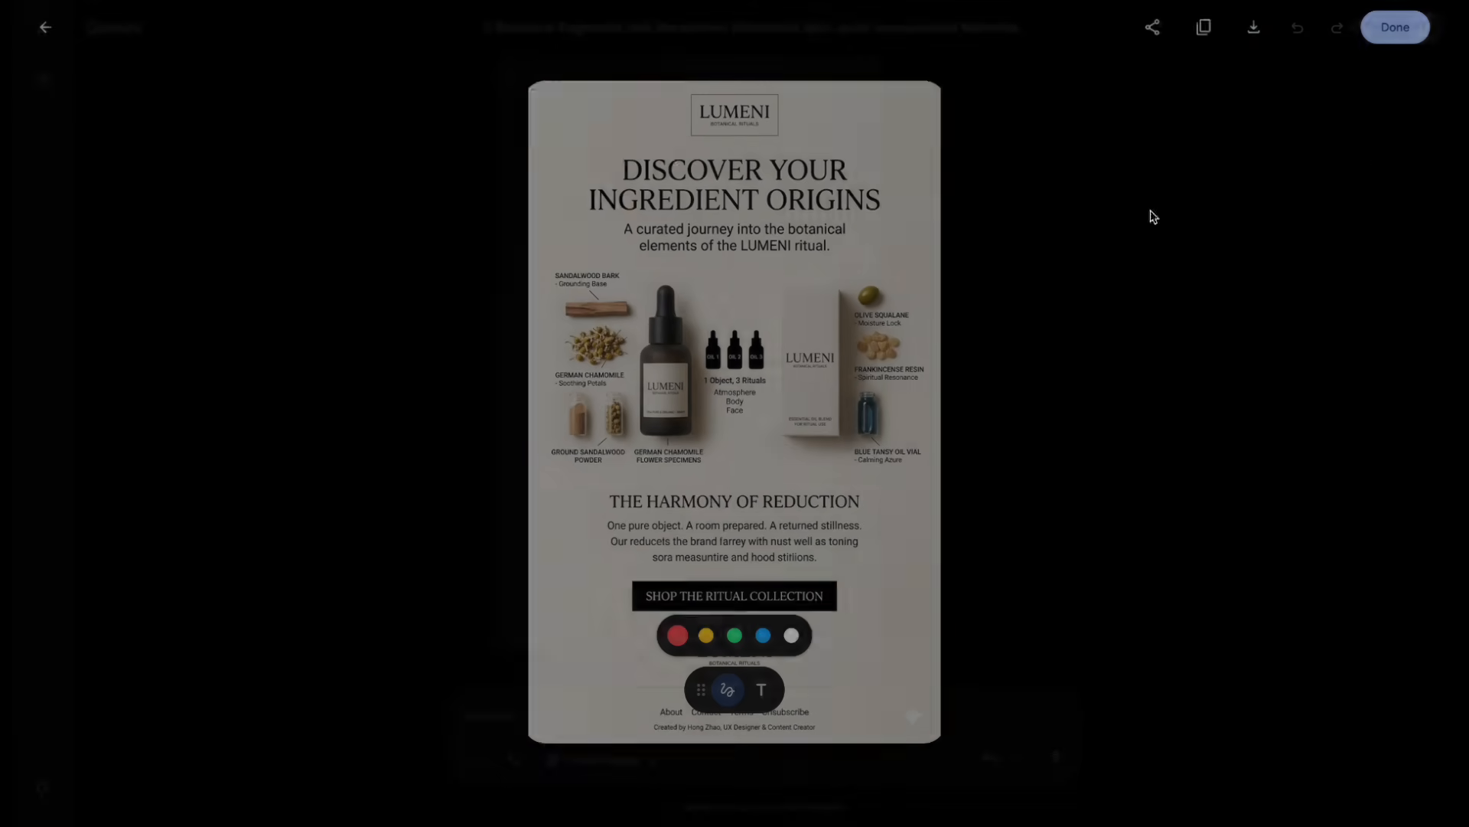
{"action": "left_click", "coordinate": [1253, 27]}
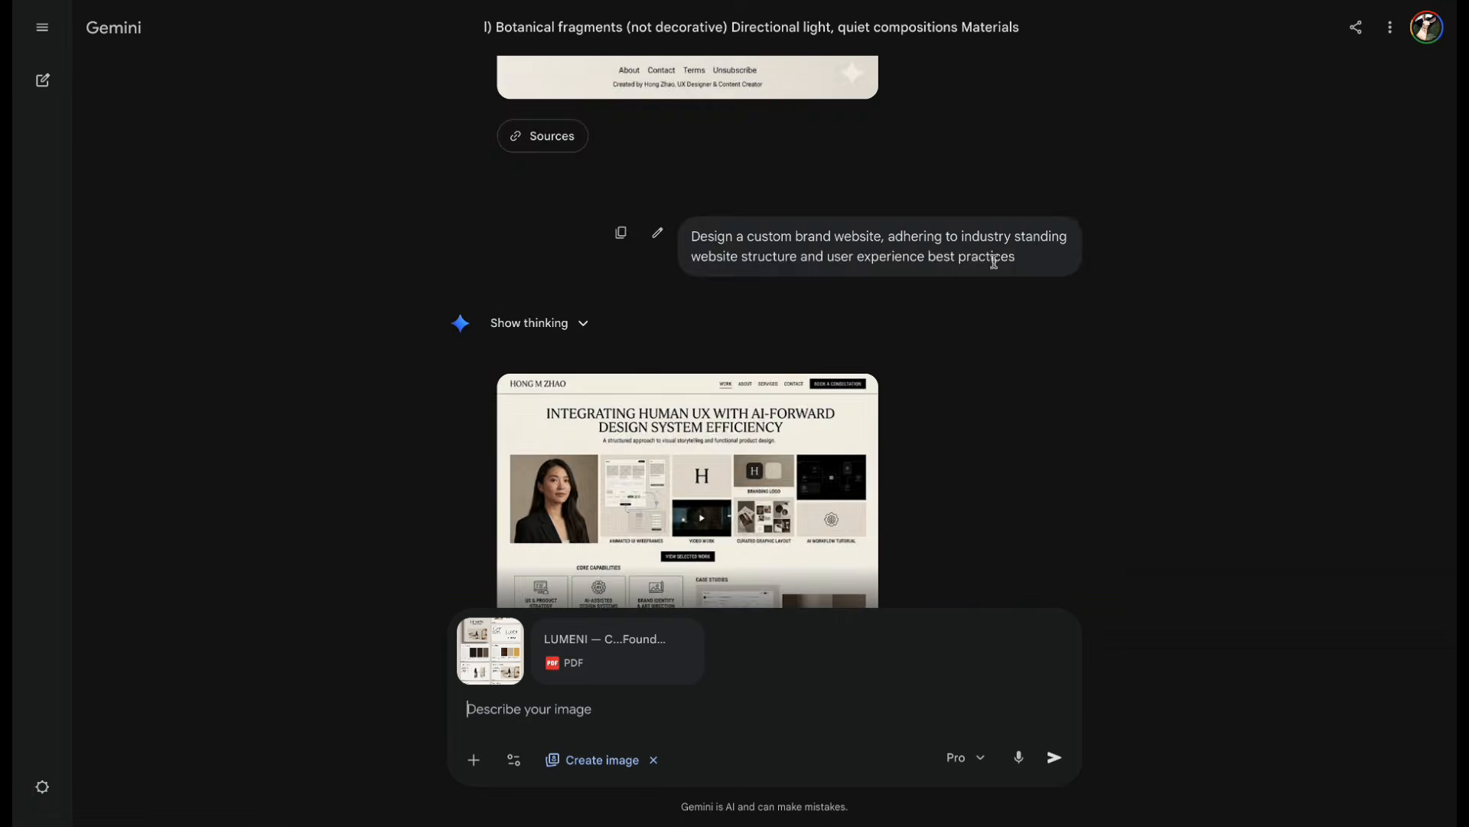
- Copy the "Design a custom brand website" prompt and send it with the brand guidelines image and LUMENI PDF attached
{"action": "left_click", "coordinate": [616, 229]}
{"action": "scroll", "coordinate": [1162, 469], "scroll_direction": "down", "scroll_amount": 5}
{"action": "key", "text": "ctrl+v"}
{"action": "key", "text": "Return"}
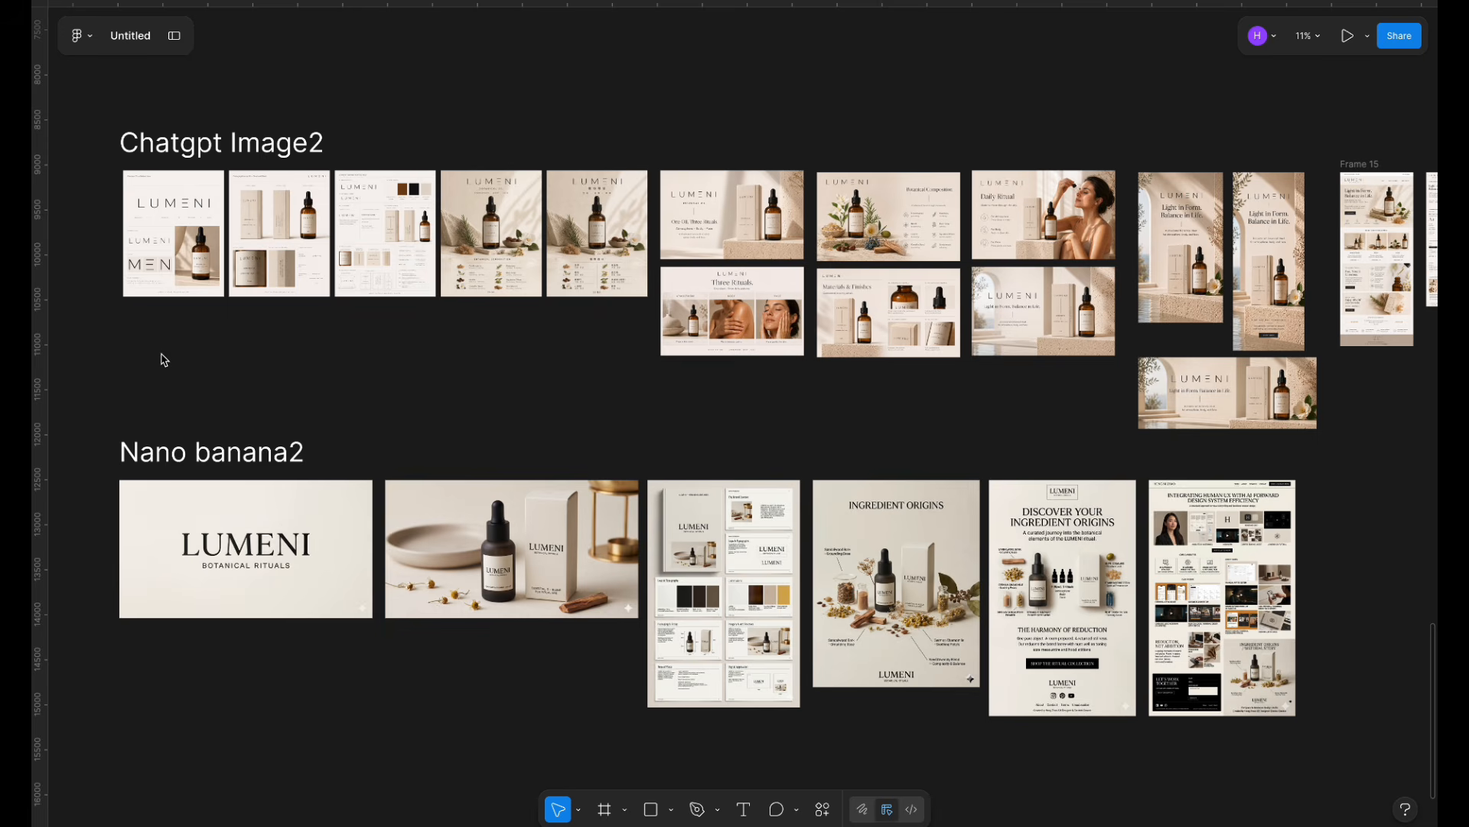
- Switch to the Figma board and compare the "Chatgpt Image2" designs with the "Nano banana2" row
{"action": "scroll", "coordinate": [189, 365], "scroll_direction": "up", "scroll_amount": 5}
{"action": "scroll", "coordinate": [261, 401], "scroll_direction": "up", "scroll_amount": 2}
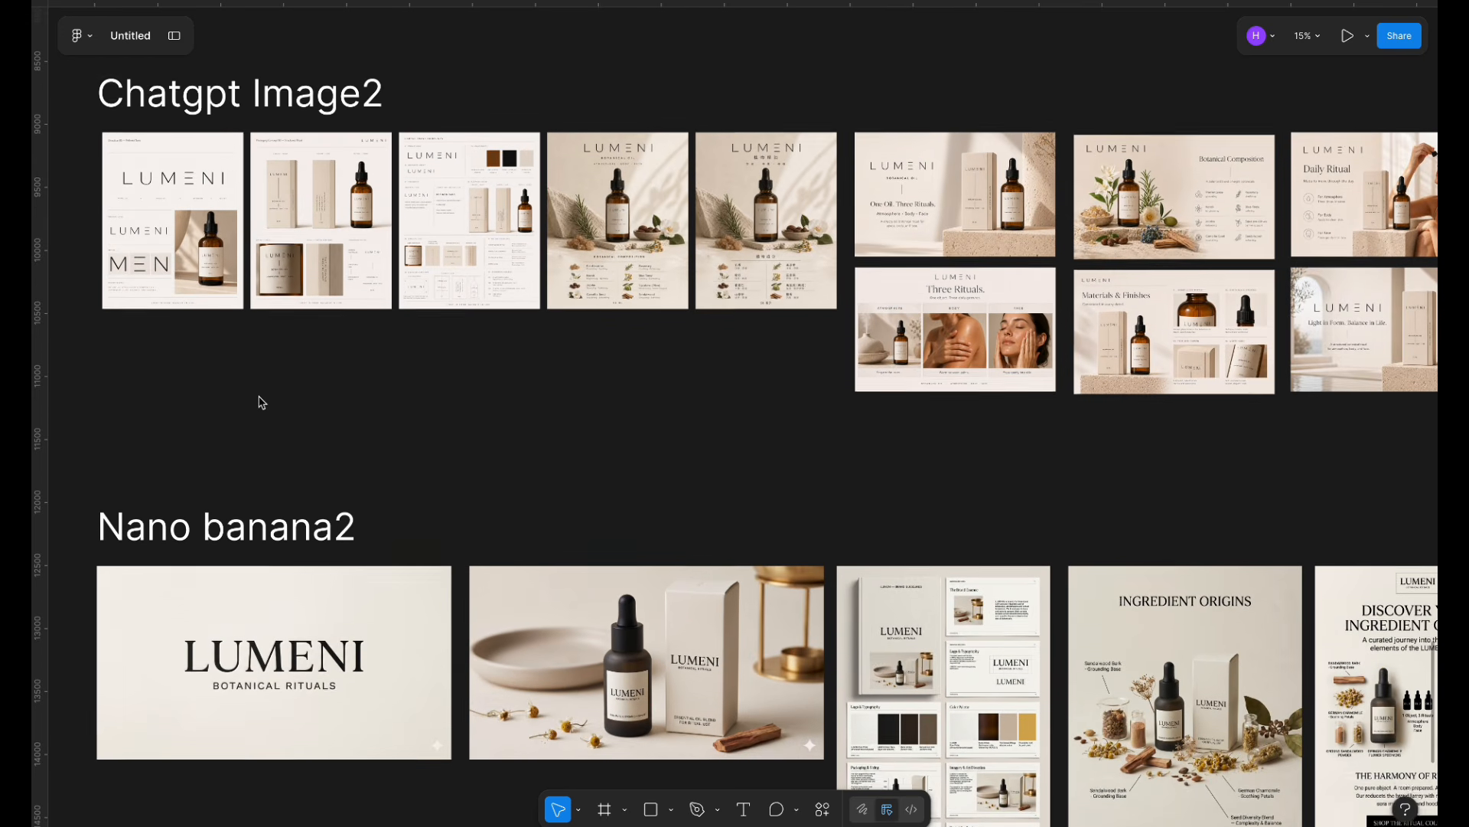
{"action": "scroll", "coordinate": [505, 465], "scroll_direction": "right", "scroll_amount": 5}
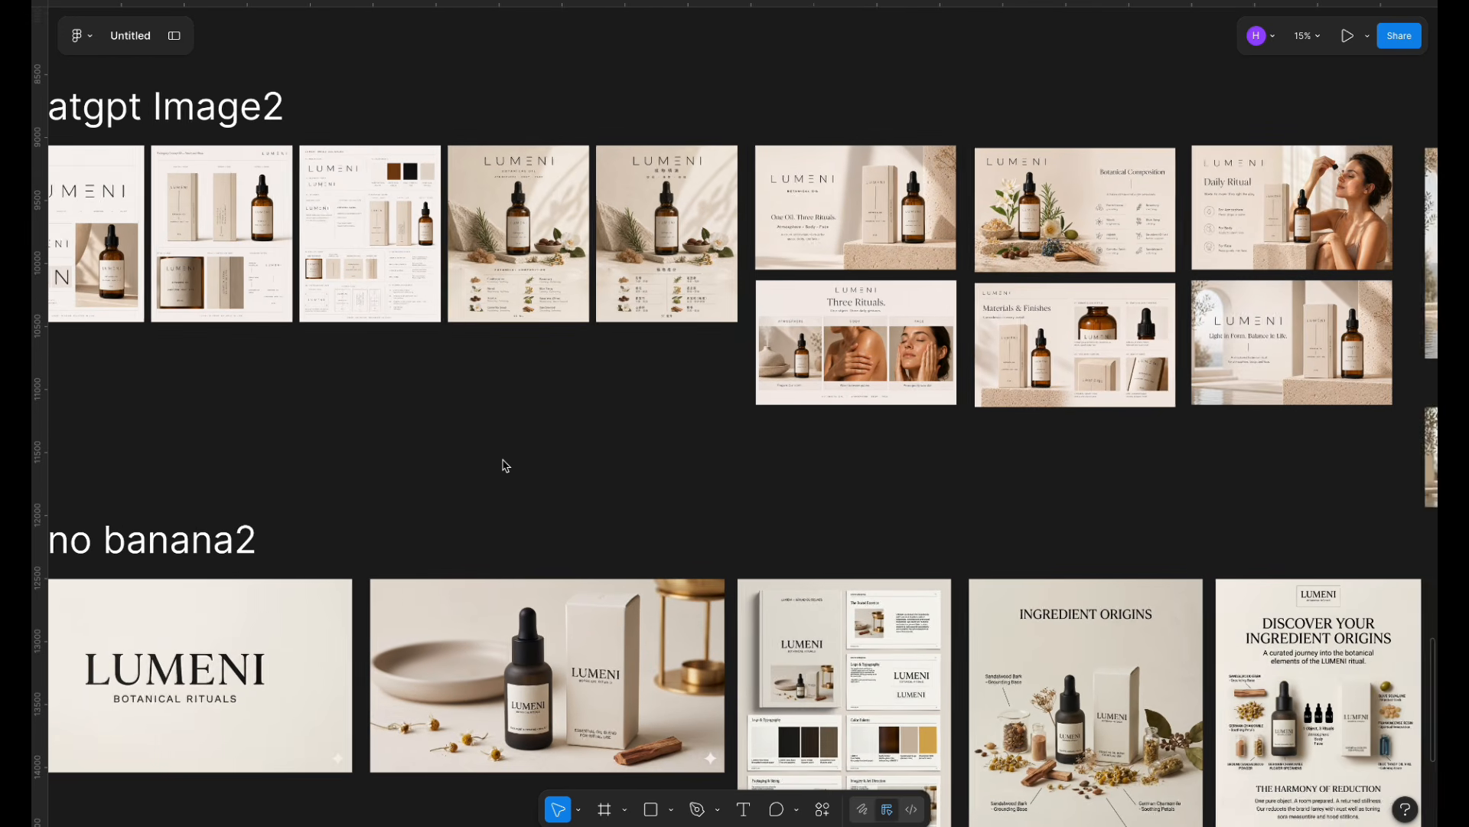
{"action": "scroll", "coordinate": [506, 465], "scroll_direction": "right", "scroll_amount": 3}
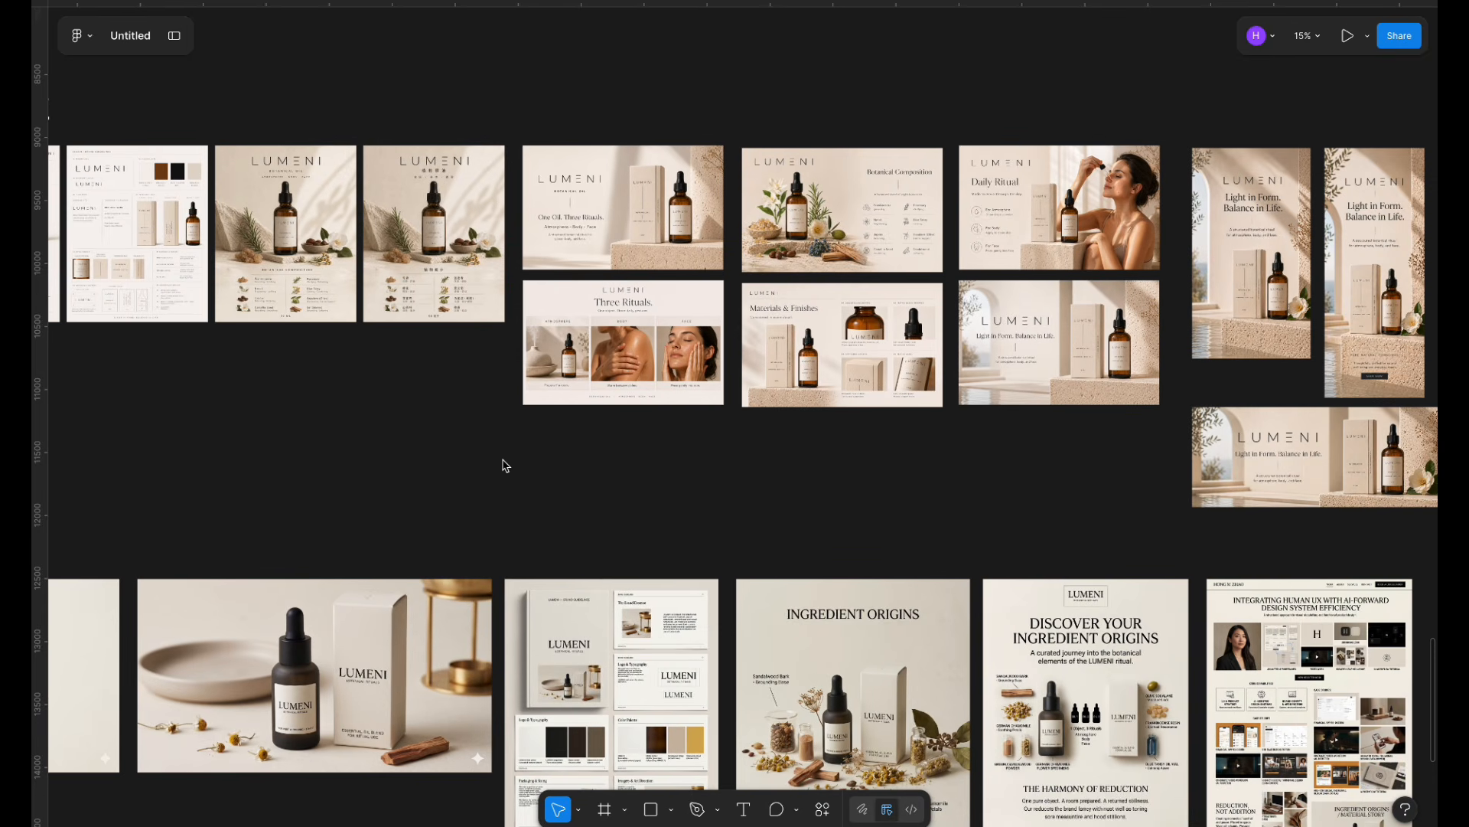
{"action": "scroll", "coordinate": [505, 466], "scroll_direction": "right", "scroll_amount": 3}
{"action": "scroll", "coordinate": [505, 465], "scroll_direction": "right", "scroll_amount": 7}
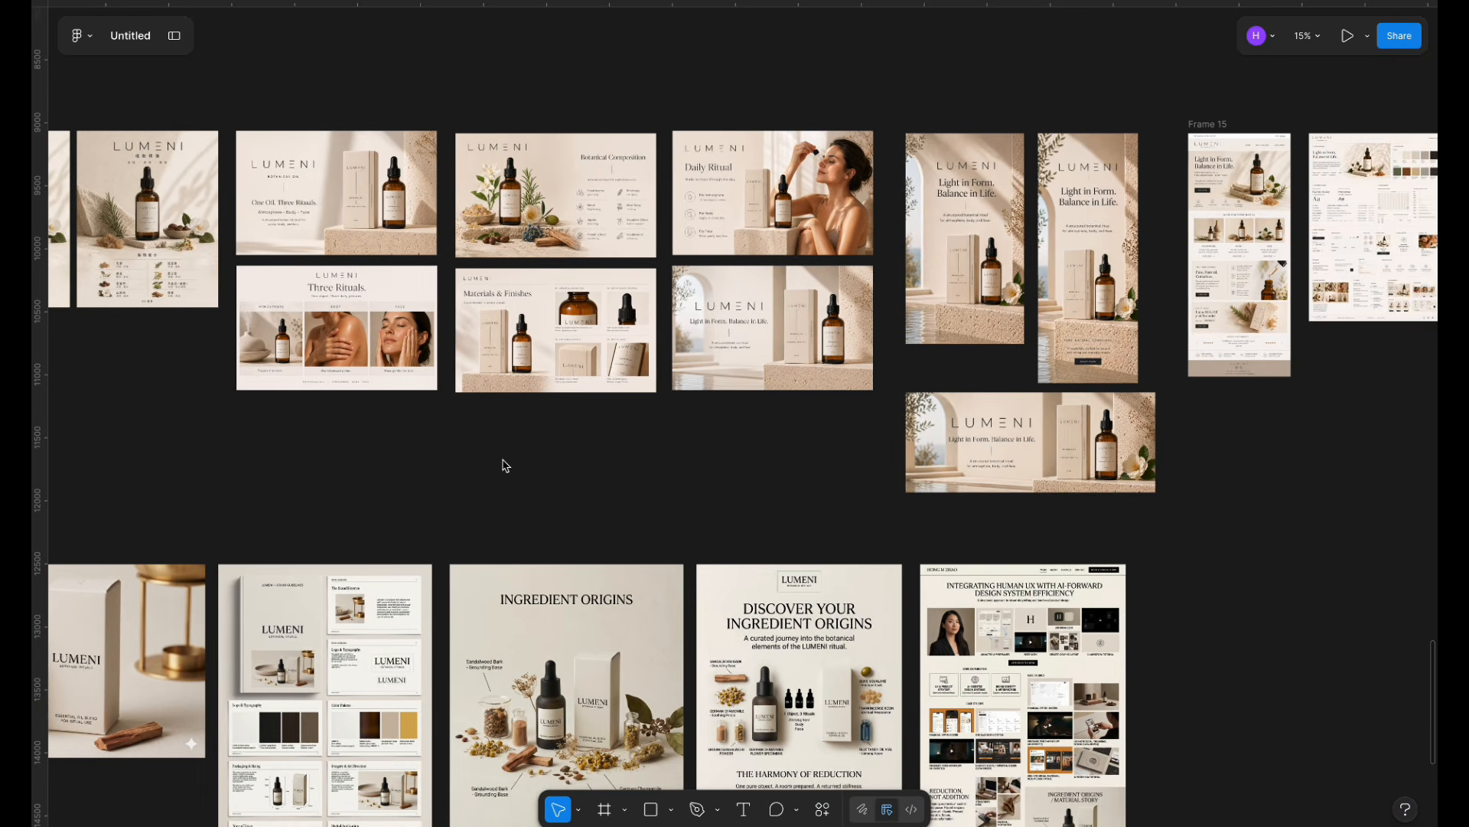
{"action": "scroll", "coordinate": [505, 466], "scroll_direction": "right", "scroll_amount": 5}
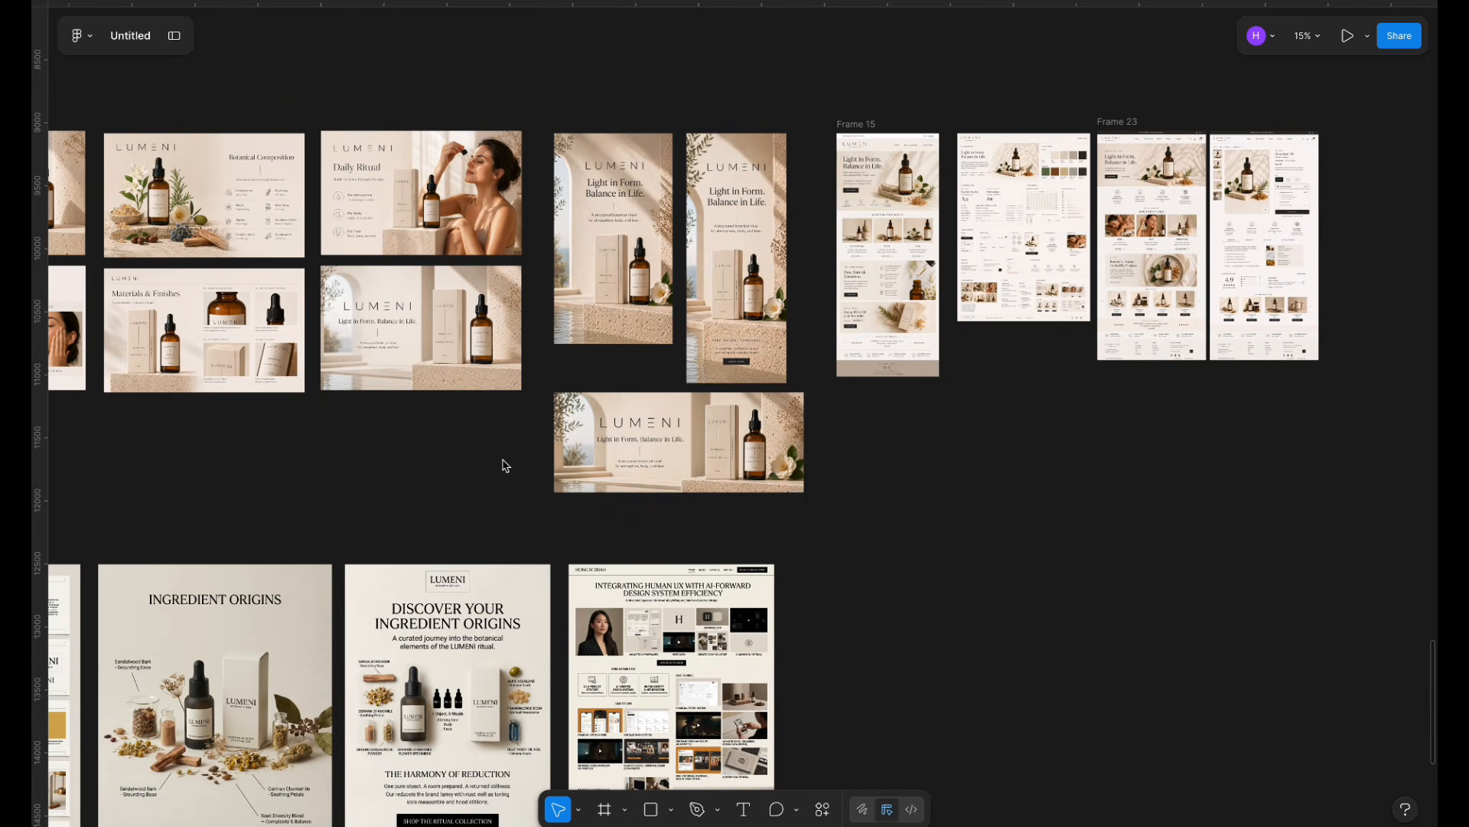
{"action": "scroll", "coordinate": [505, 466], "scroll_direction": "right", "scroll_amount": 4}
{"action": "scroll", "coordinate": [768, 471], "scroll_direction": "up", "scroll_amount": 3}
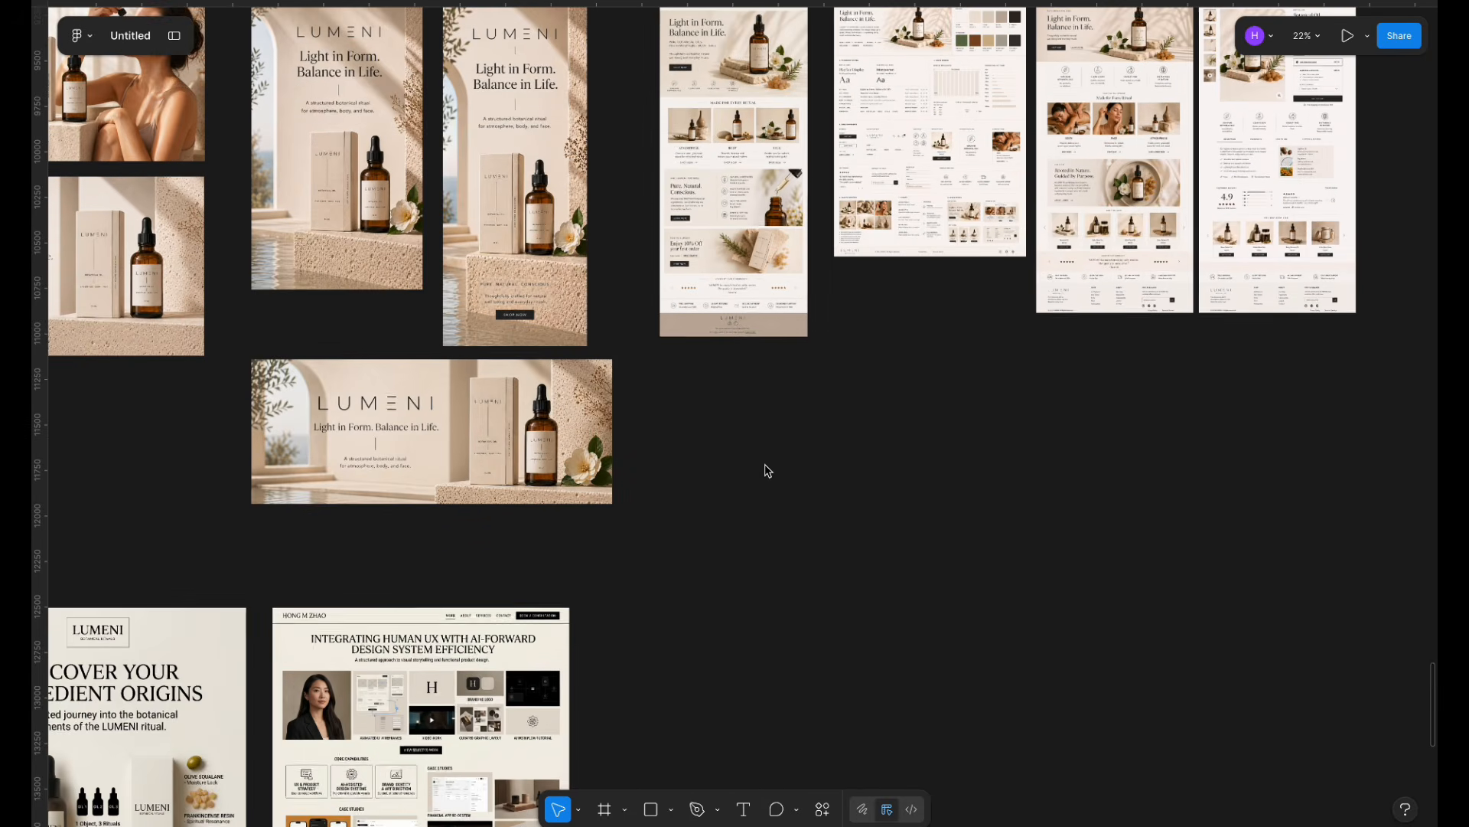
{"action": "scroll", "coordinate": [954, 528], "scroll_direction": "up", "scroll_amount": 2}
{"action": "scroll", "coordinate": [958, 528], "scroll_direction": "right", "scroll_amount": 2}
{"action": "scroll", "coordinate": [957, 528], "scroll_direction": "right", "scroll_amount": 3}
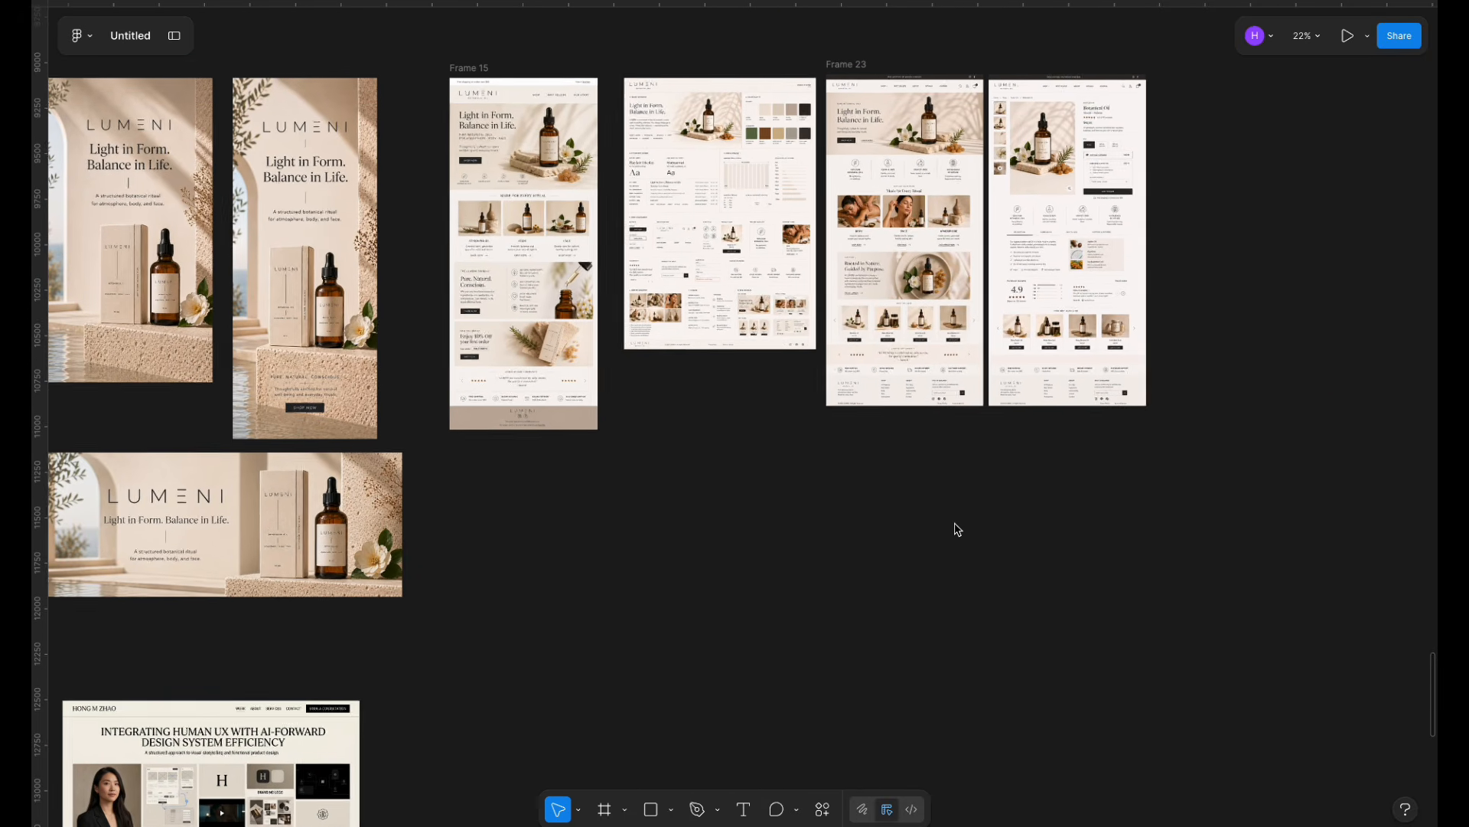
{"action": "scroll", "coordinate": [956, 528], "scroll_direction": "right", "scroll_amount": 4}
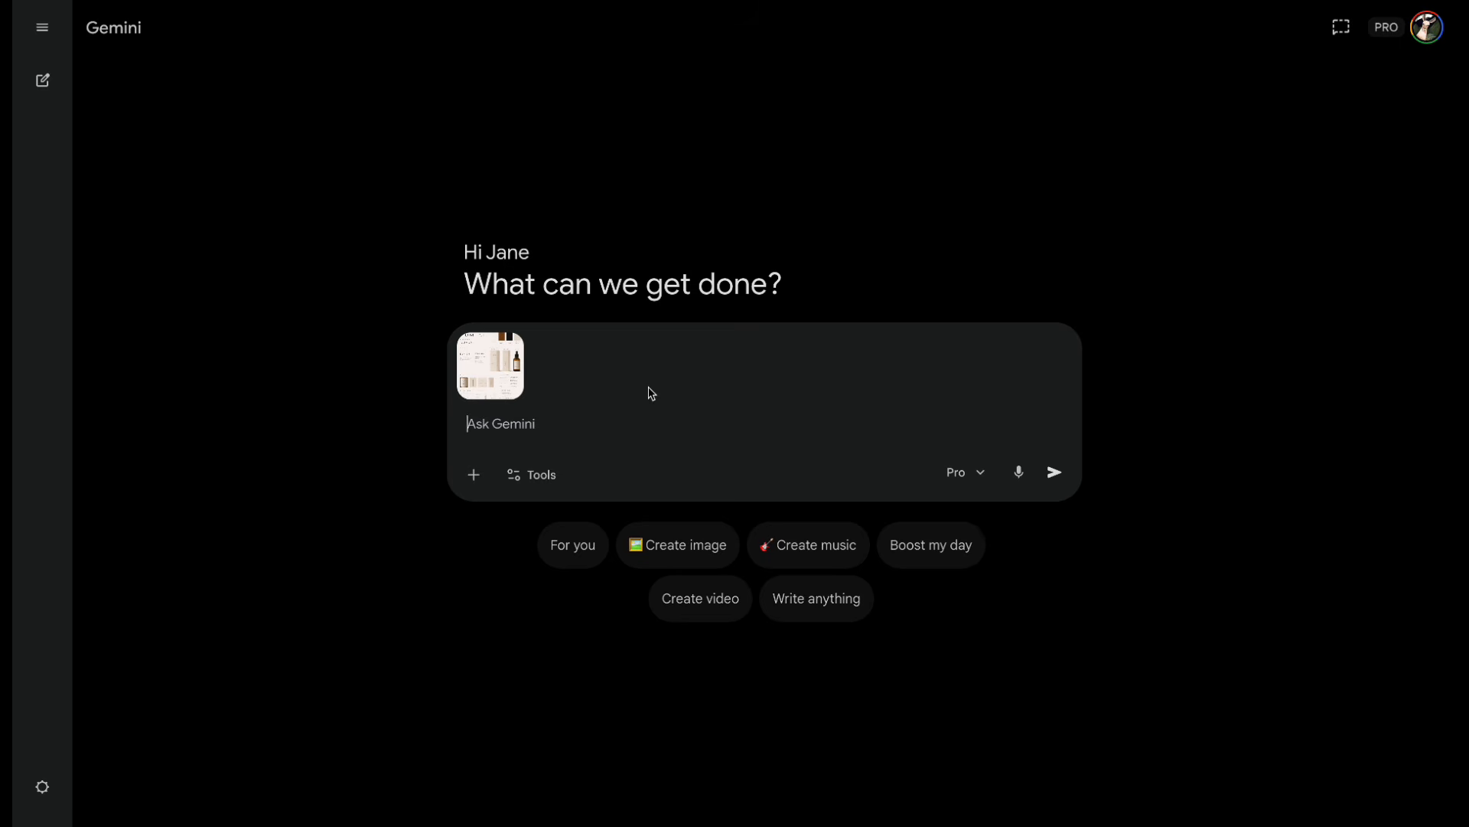
- In Gemini, submit the LUMENI brand foundation prompt with the attached packaging image as a Create image request, and download the generated poster
{"action": "key", "text": "ctrl+v"}
{"action": "scroll", "coordinate": [631, 423], "scroll_direction": "up", "scroll_amount": 10}
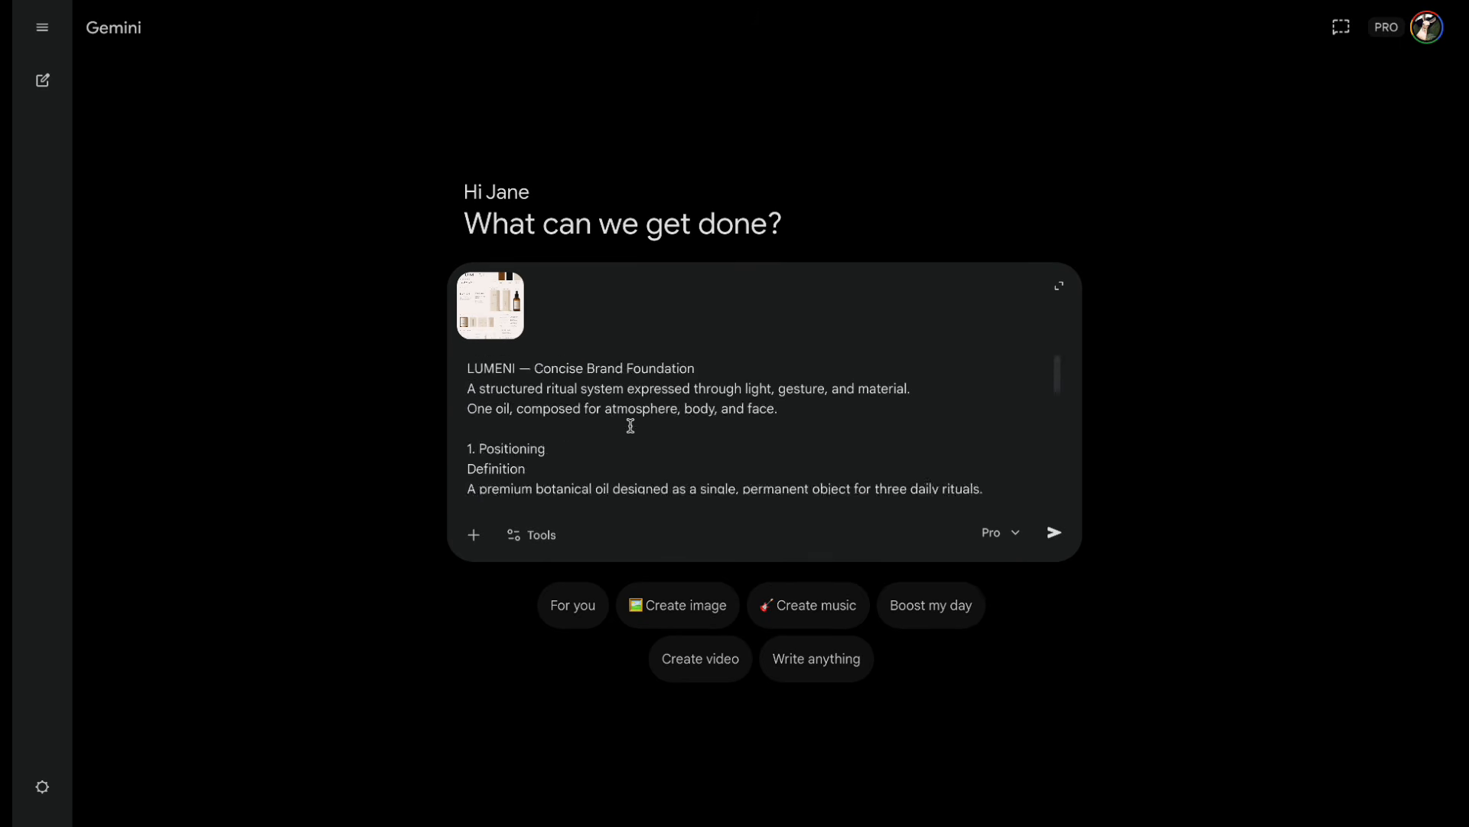
{"action": "scroll", "coordinate": [631, 426], "scroll_direction": "down", "scroll_amount": 10}
{"action": "scroll", "coordinate": [630, 426], "scroll_direction": "down", "scroll_amount": 10}
{"action": "left_click", "coordinate": [532, 534]}
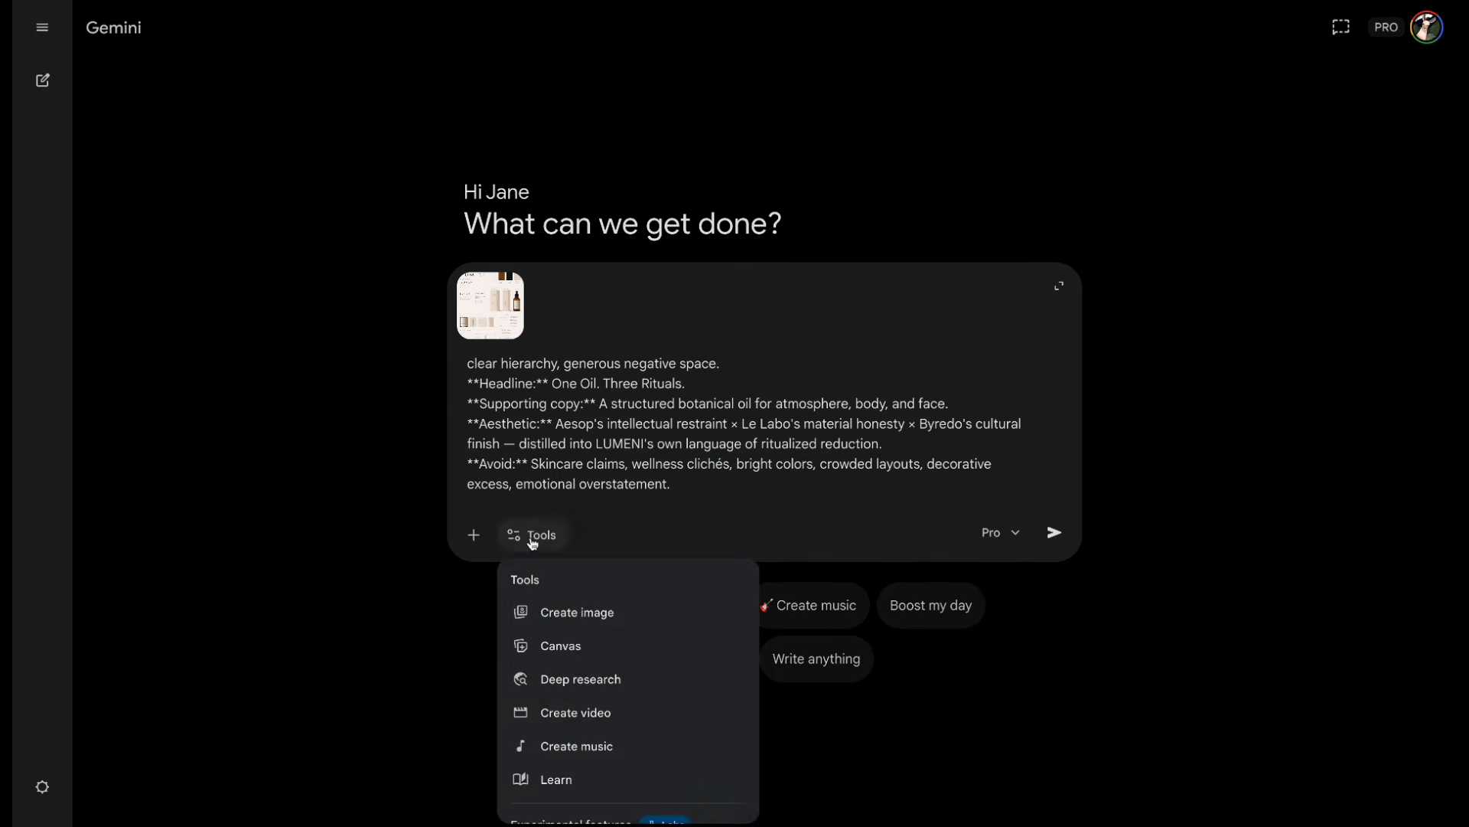
{"action": "left_click", "coordinate": [582, 609]}
{"action": "left_click", "coordinate": [1054, 757]}
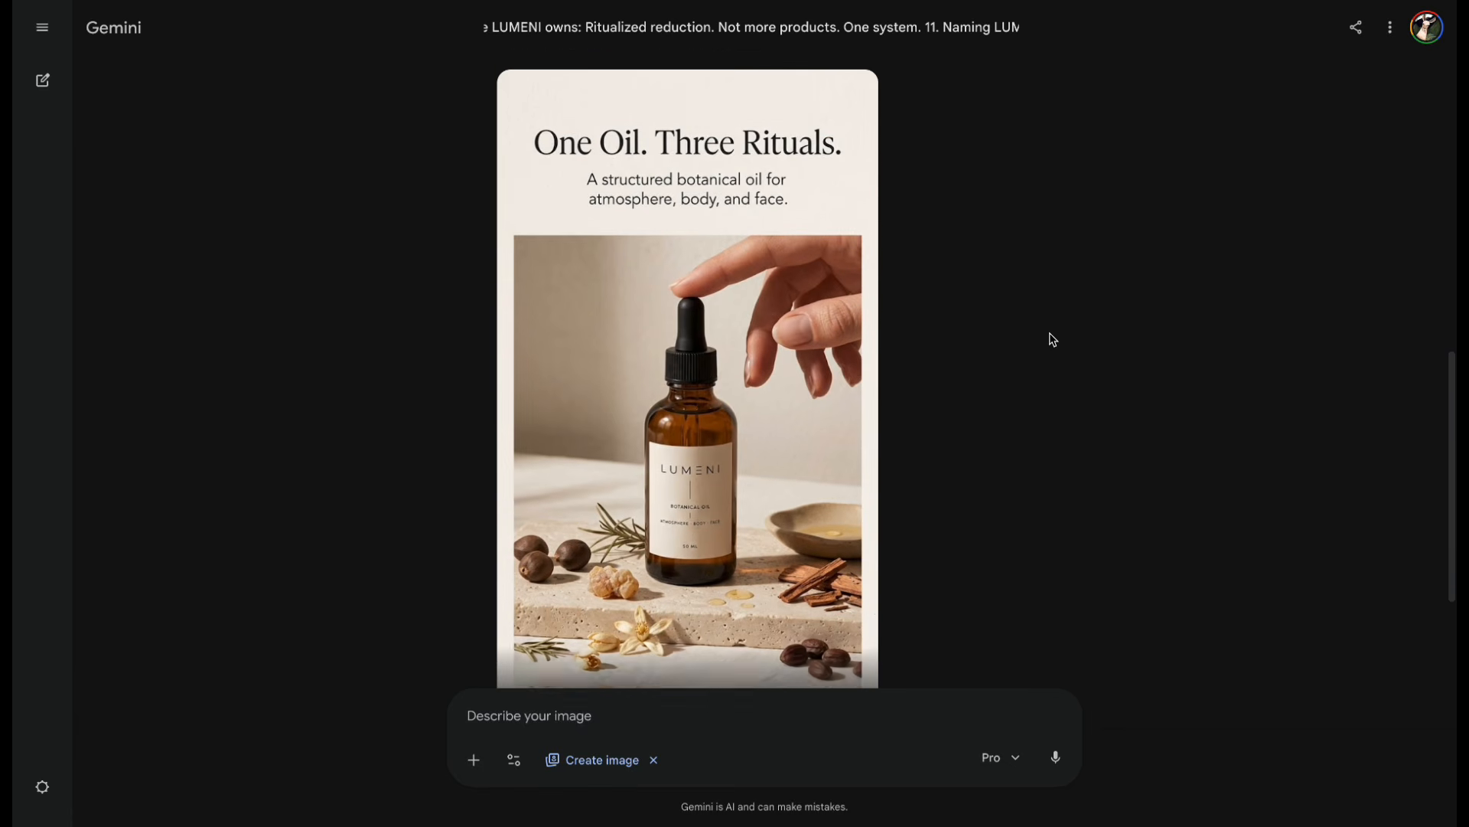
{"action": "left_click", "coordinate": [773, 298]}
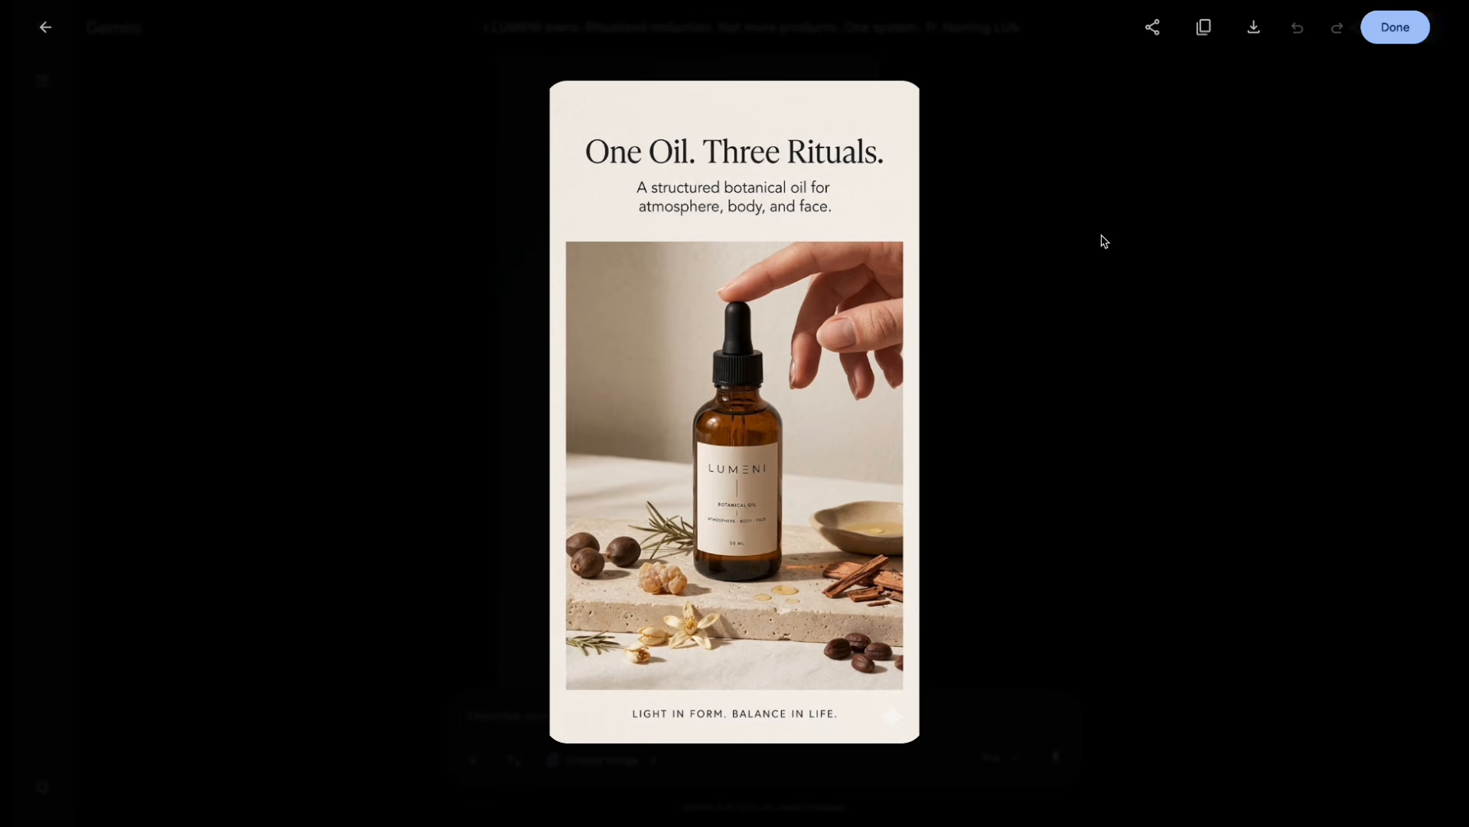
{"action": "left_click", "coordinate": [1253, 27]}
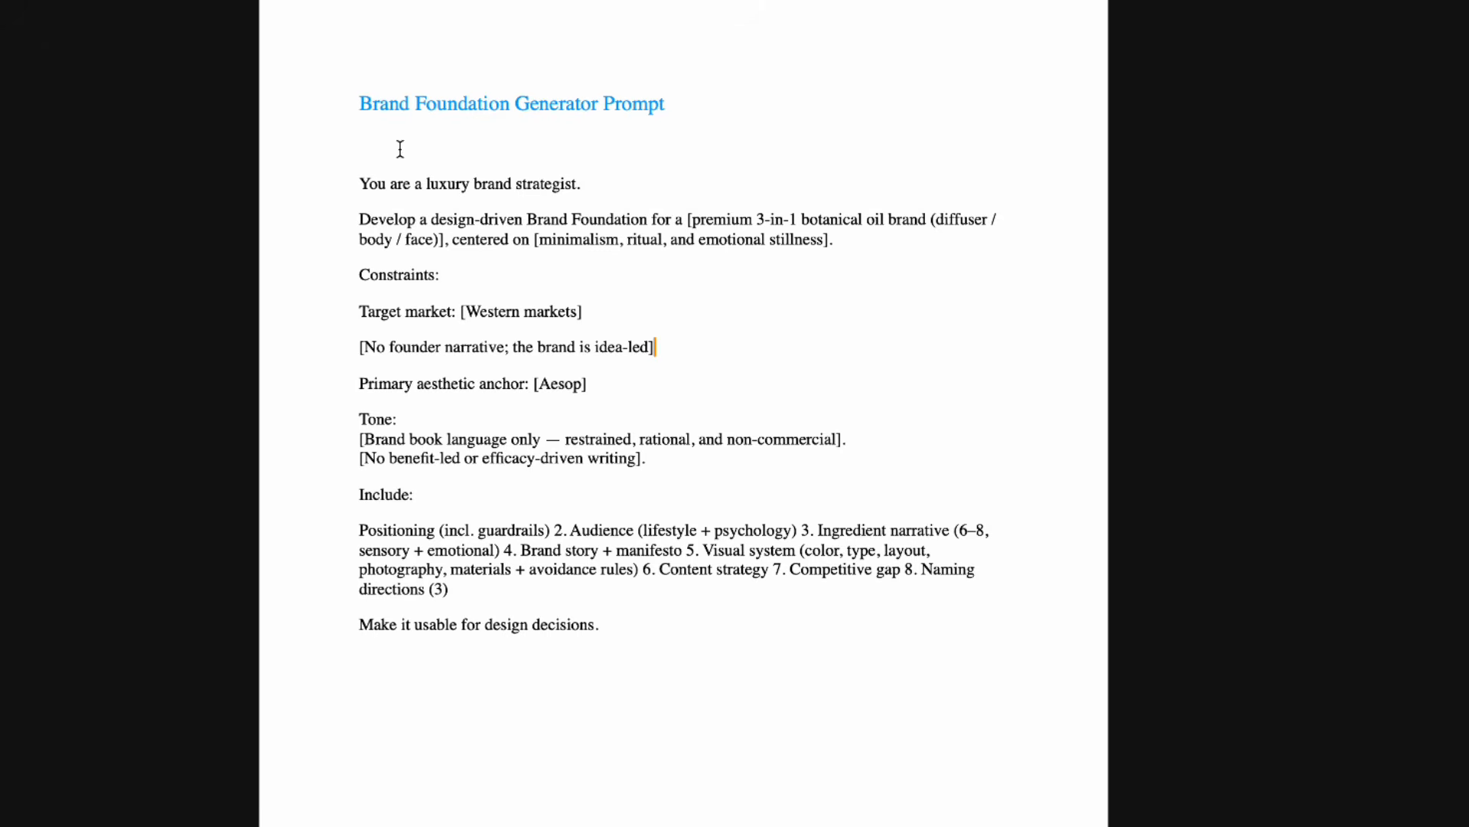
- Send the Brand Foundation Generator Prompt in Gemini and read through the response
{"action": "left_click", "coordinate": [1054, 493]}
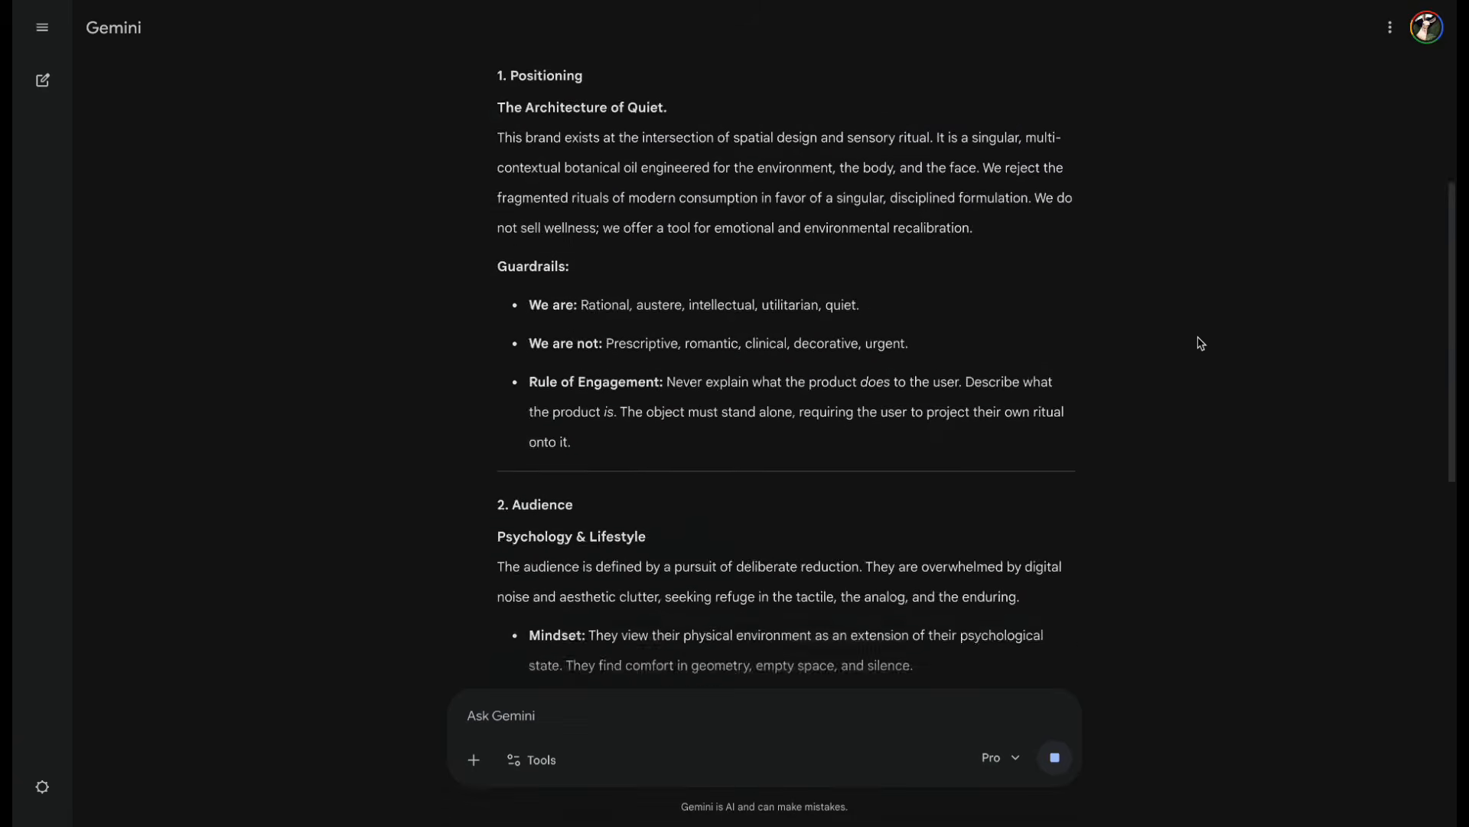
{"action": "scroll", "coordinate": [1201, 342], "scroll_direction": "down", "scroll_amount": 15}
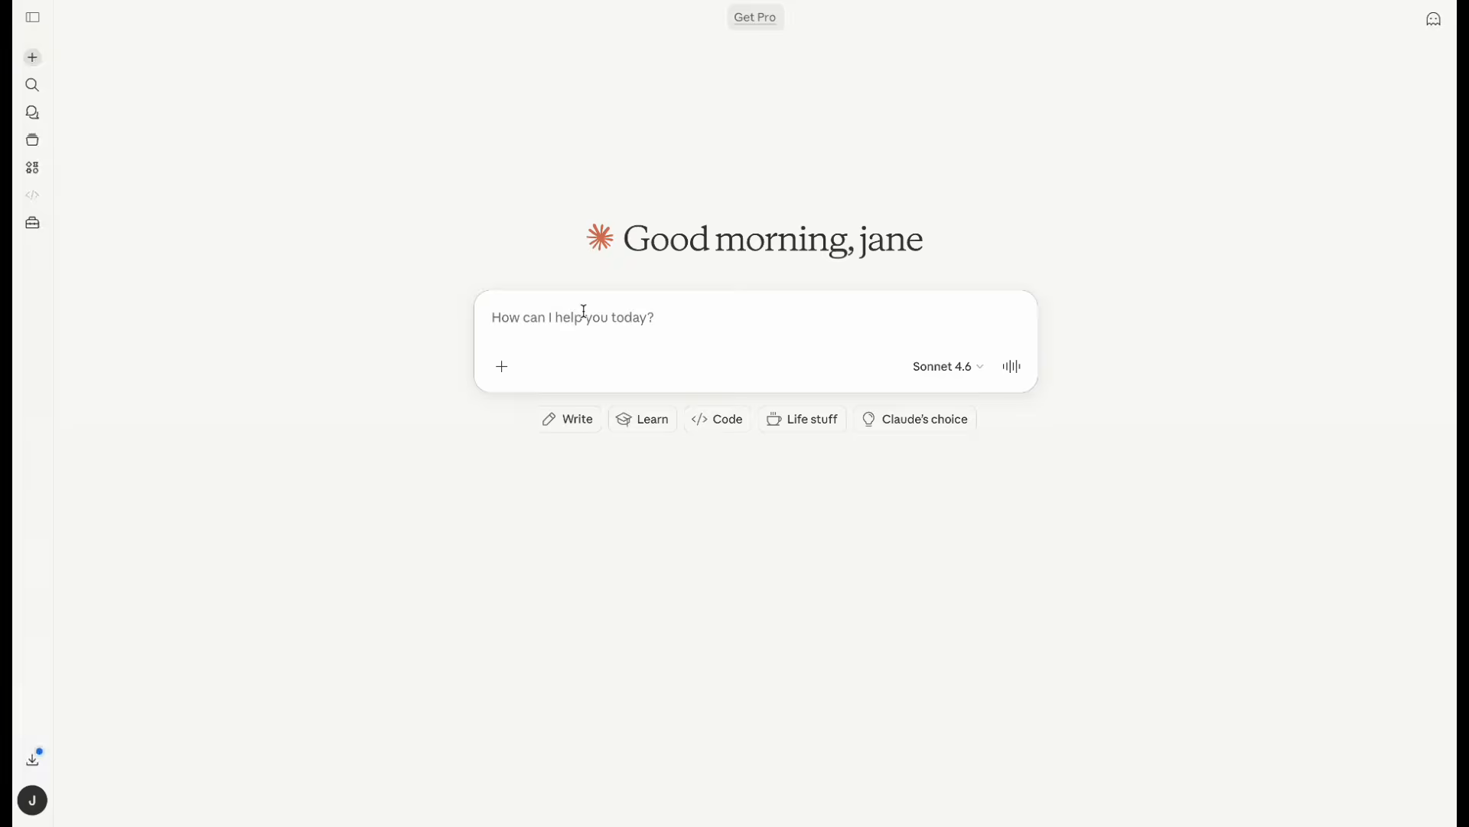
- Switch to Claude, send the luxury brand strategist prompt with Sonnet 4.6, and read through the generated brand foundation document
{"action": "key", "text": "ctrl+v"}
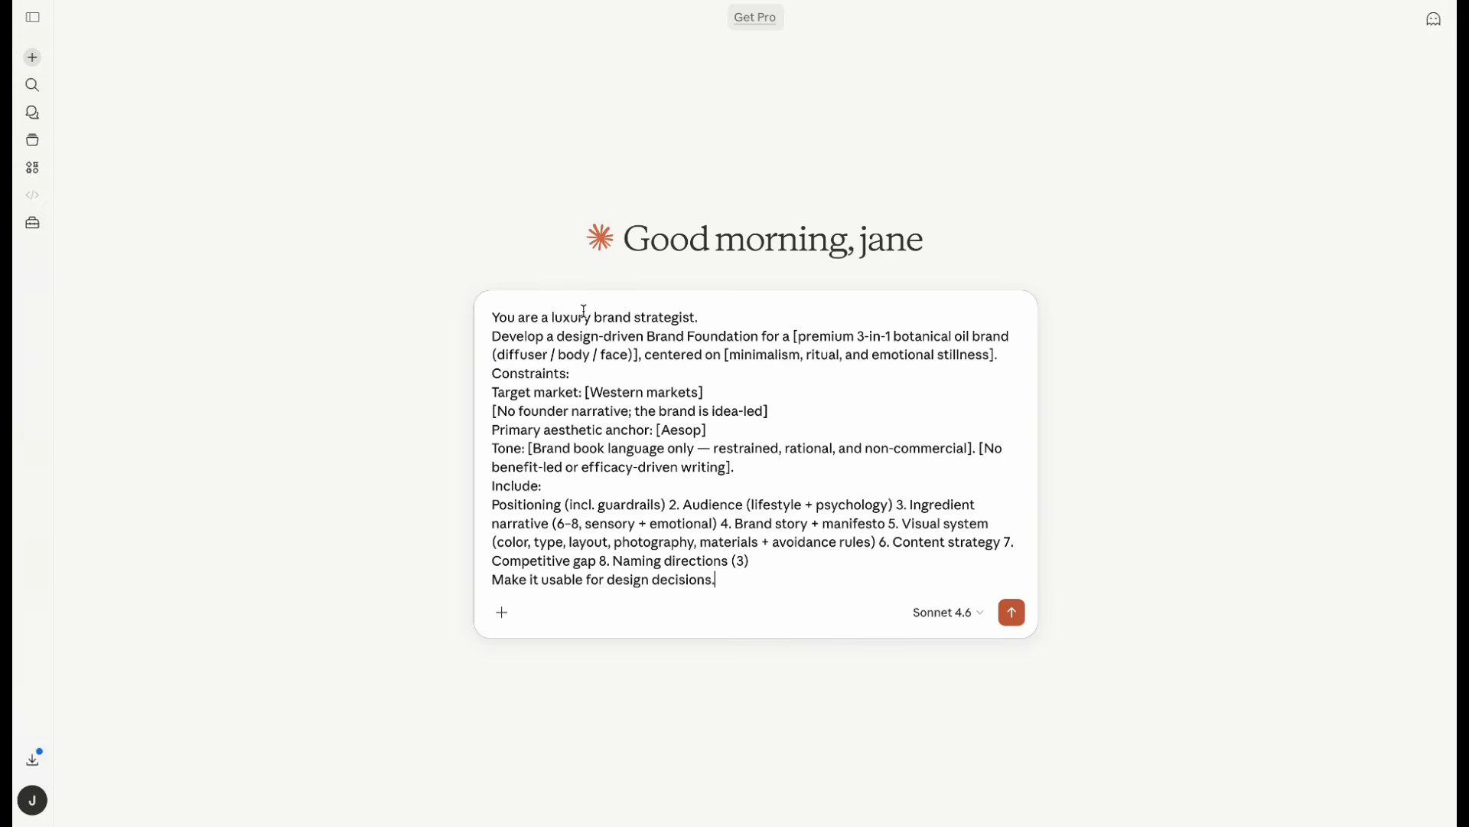
{"action": "left_click", "coordinate": [1012, 613]}
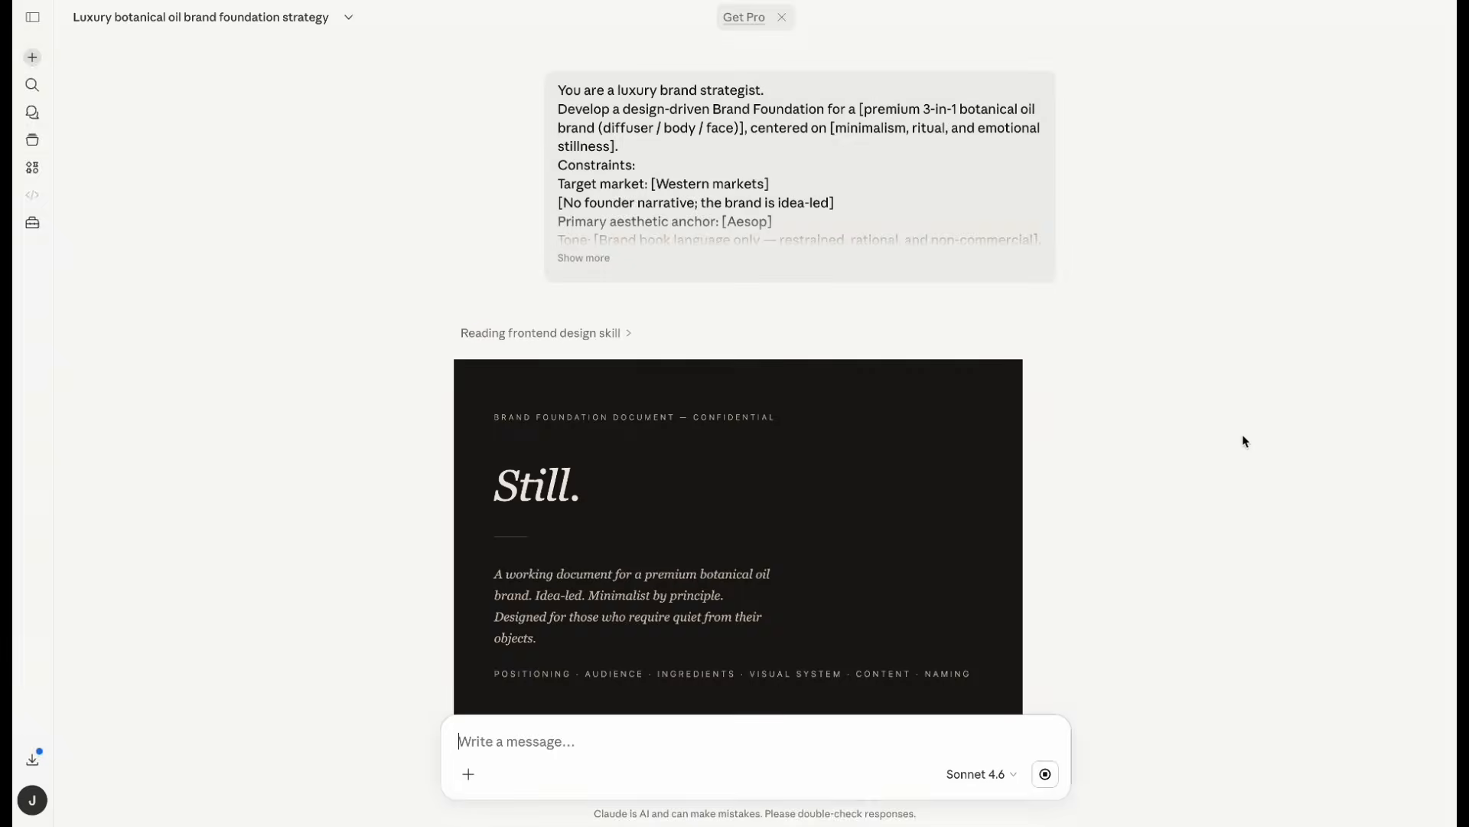
{"action": "scroll", "coordinate": [1241, 438], "scroll_direction": "down", "scroll_amount": 10}
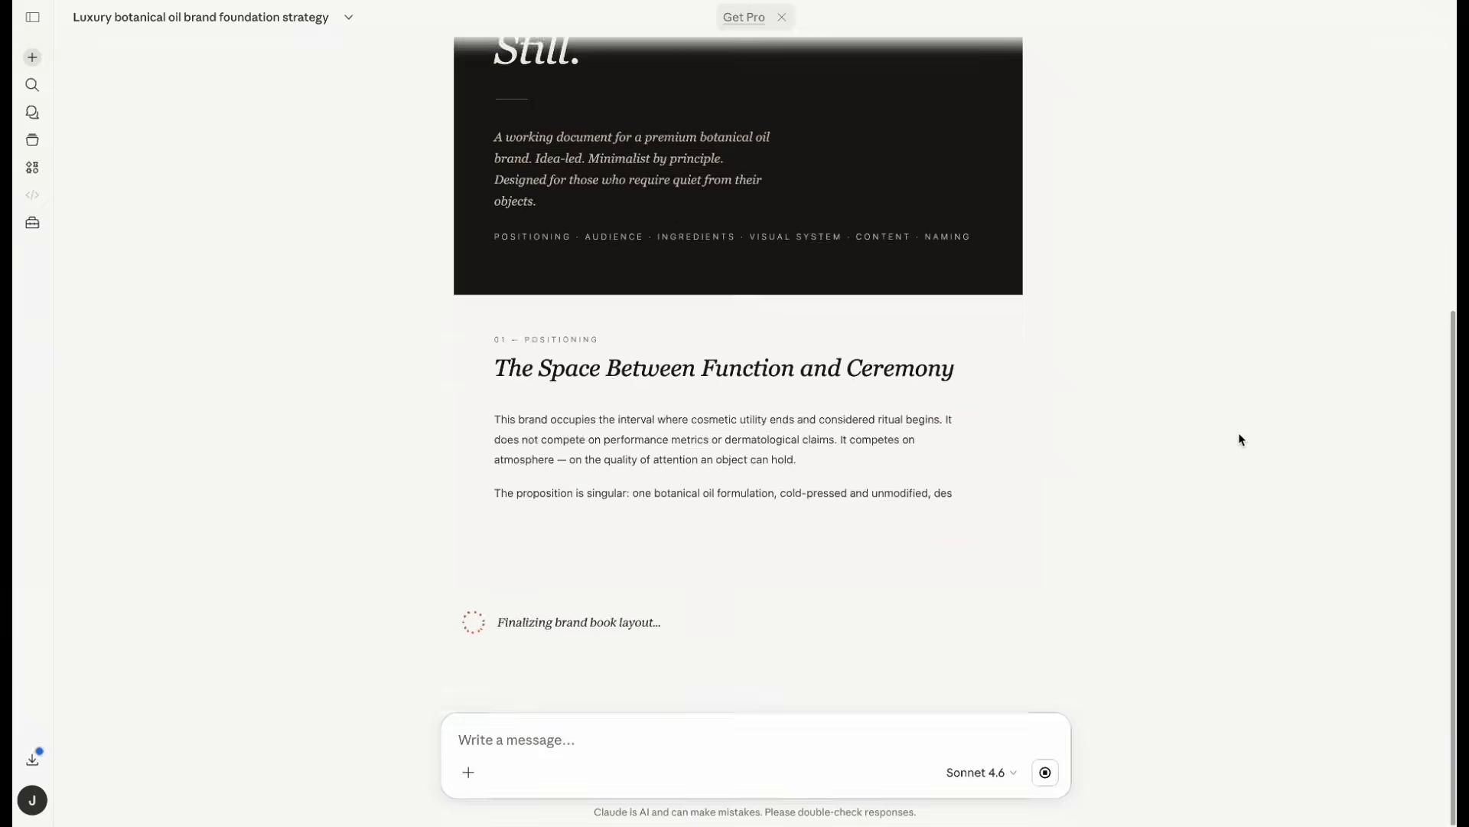
{"action": "scroll", "coordinate": [1241, 439], "scroll_direction": "down", "scroll_amount": 12}
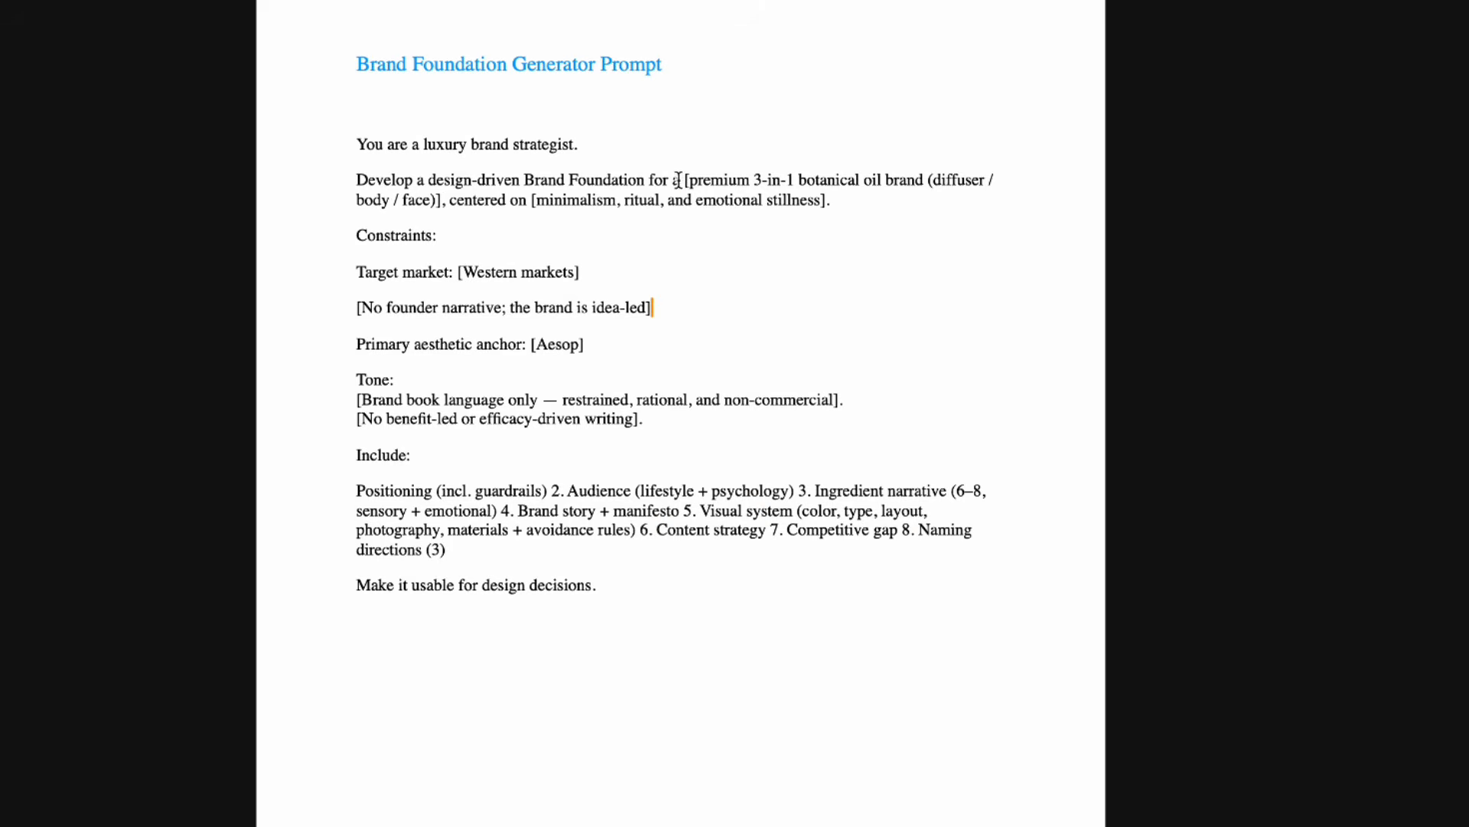
- In the prompt document, highlight the bracketed product description and the bracketed "minimalism, ritual, and emotional stillness" values
{"action": "left_click_drag", "start_coordinate": [682, 180], "coordinate": [605, 203]}
{"action": "left_click", "coordinate": [585, 239]}
{"action": "left_click_drag", "start_coordinate": [604, 203], "coordinate": [831, 203]}
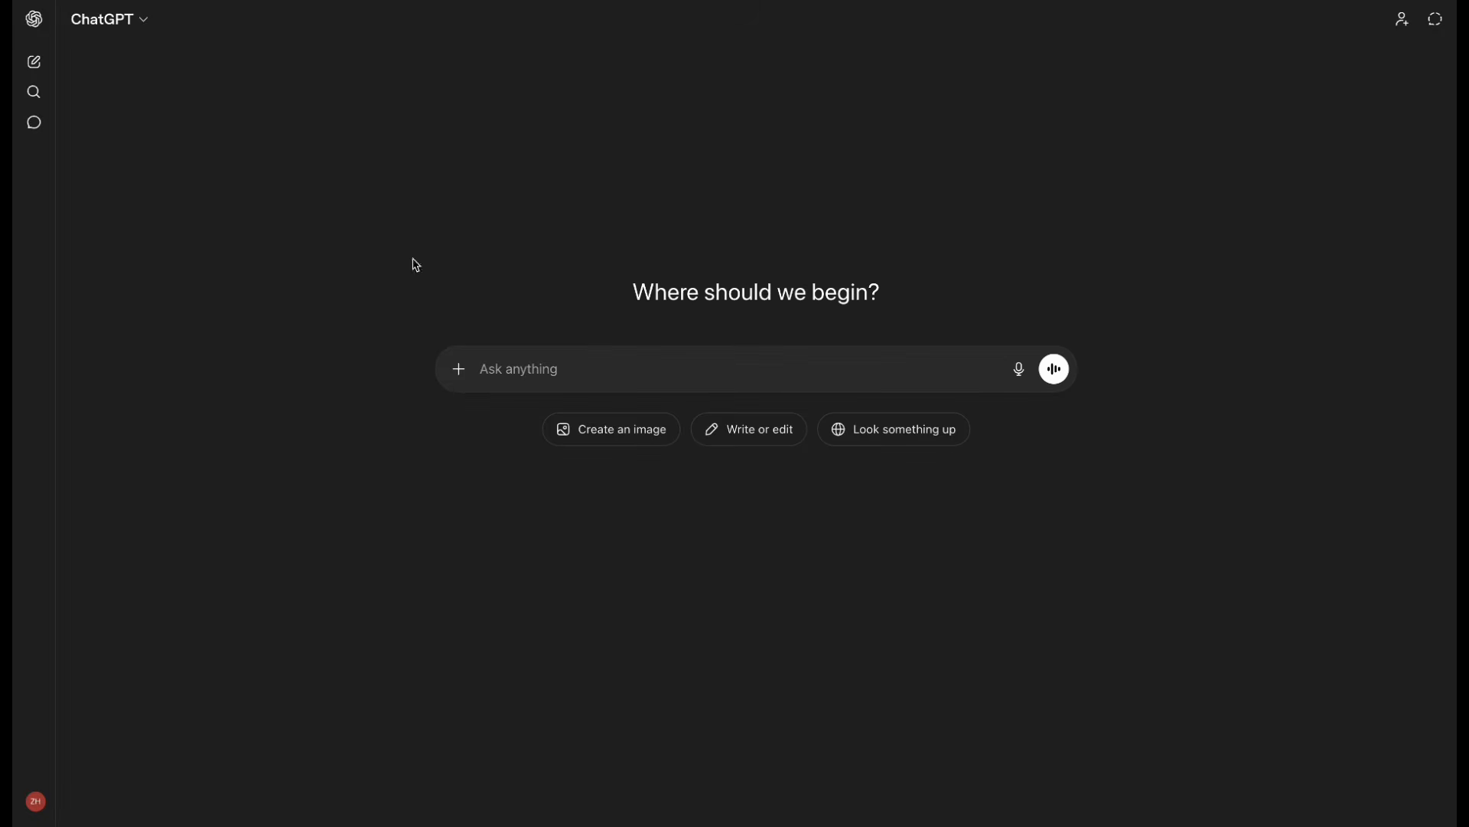
- Switch to ChatGPT, choose the Thinking model, and send the brand foundation prompt
{"action": "left_click", "coordinate": [137, 21]}
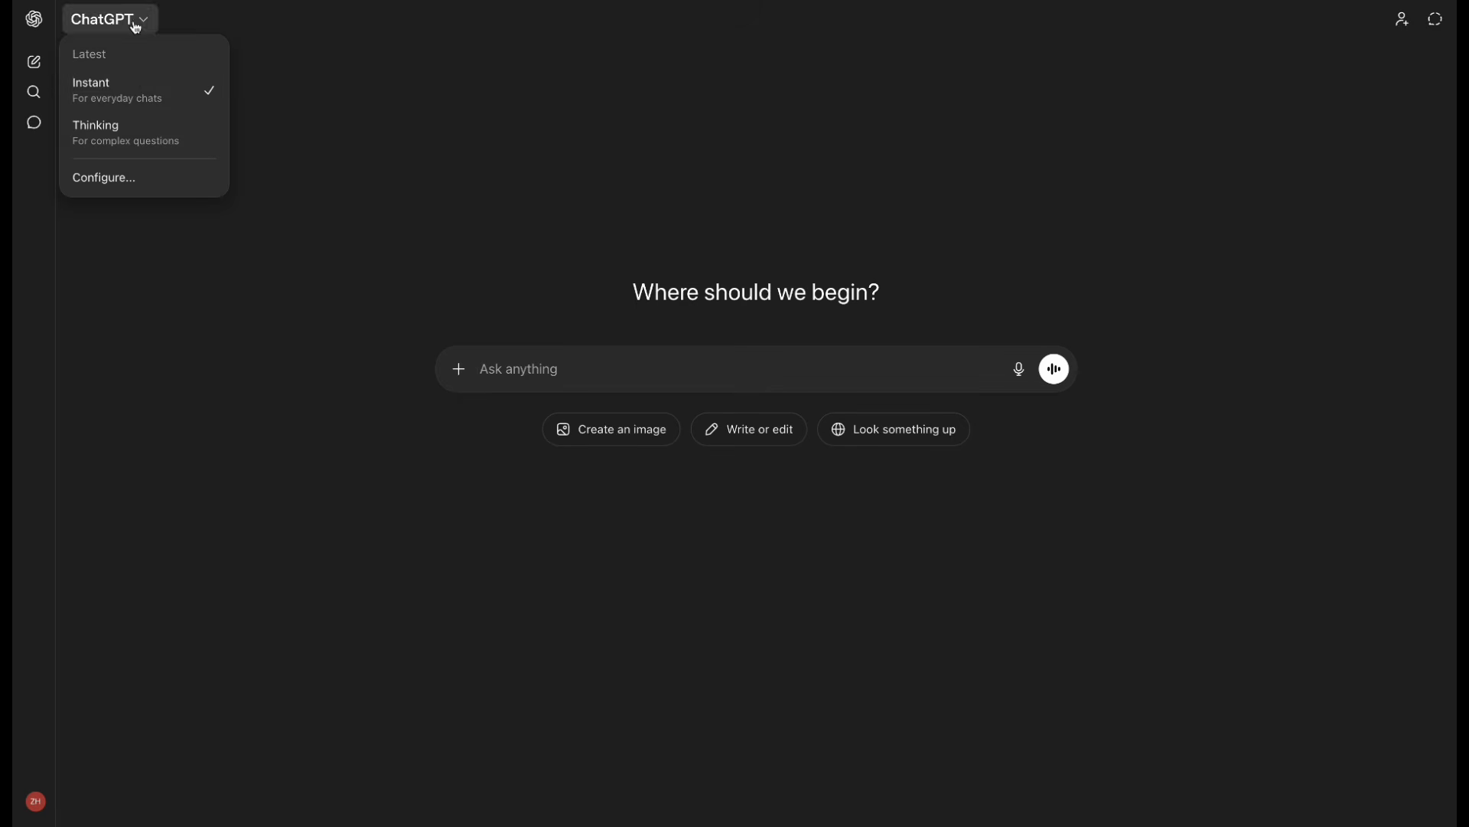
{"action": "left_click", "coordinate": [175, 143]}
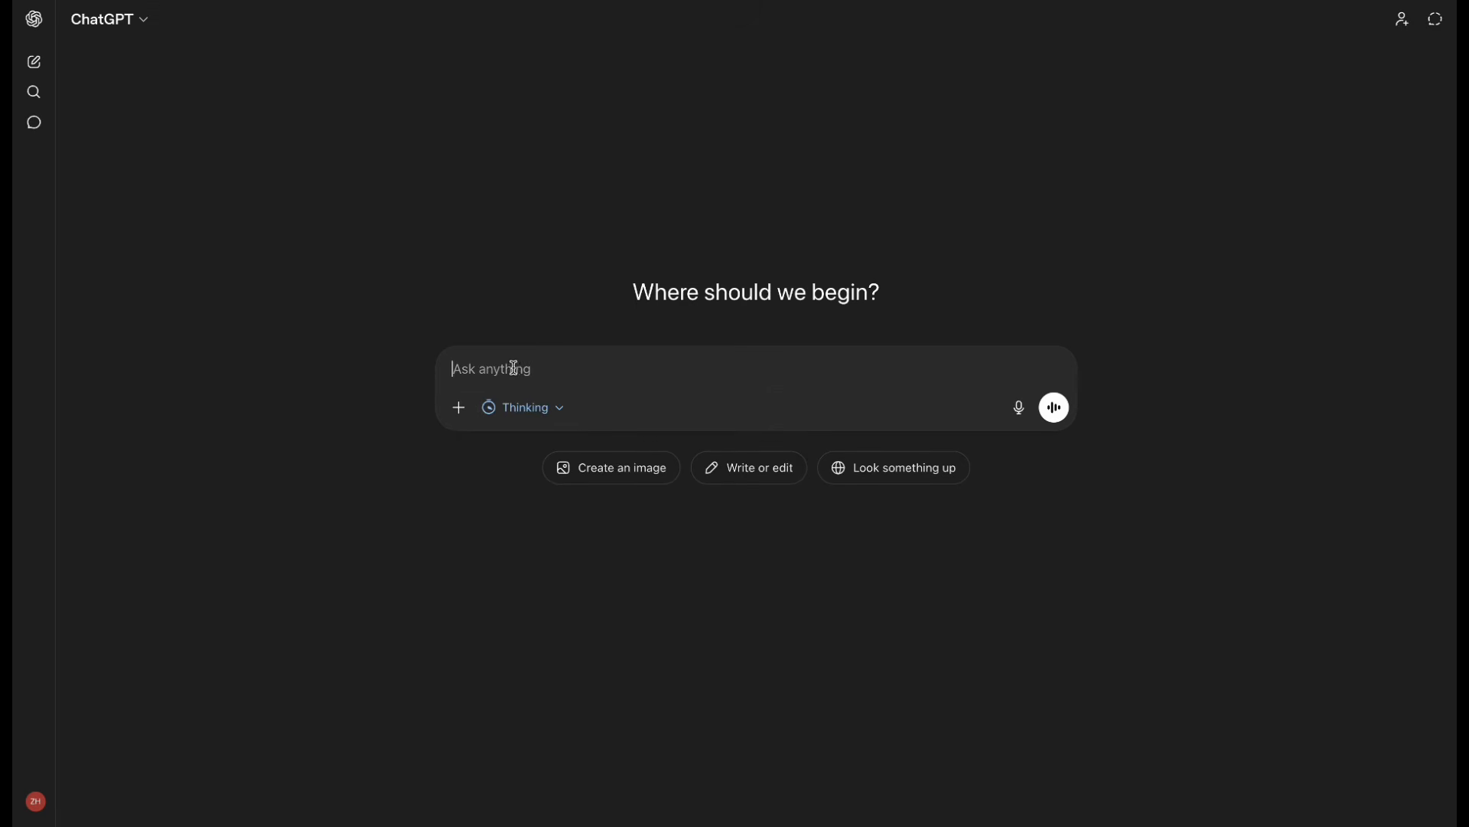
{"action": "left_click", "coordinate": [512, 367]}
{"action": "key", "text": "ctrl+v"}
{"action": "left_click", "coordinate": [1054, 609]}
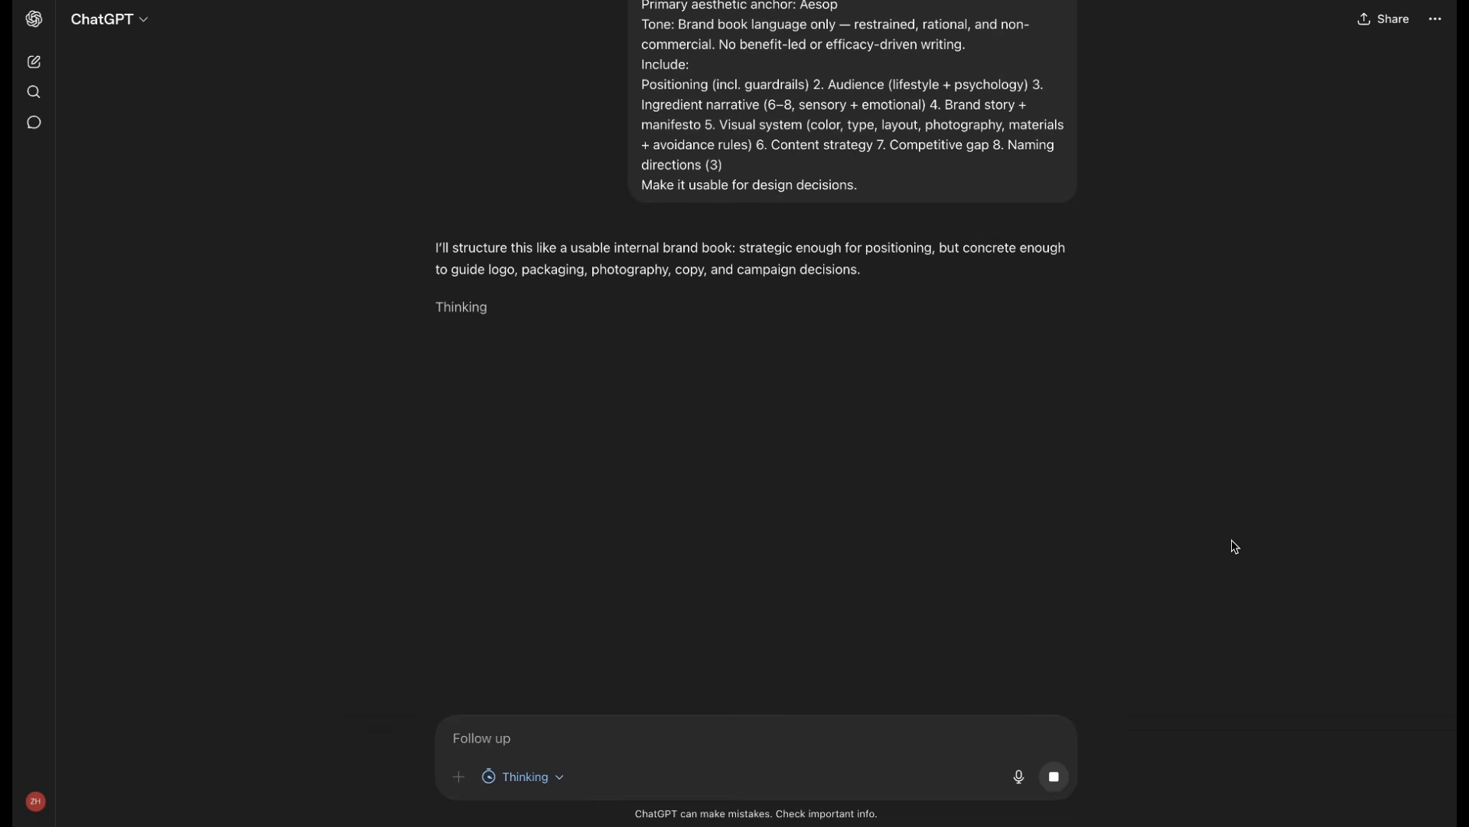
- Review the brand foundation response and open its thinking activity to examine the sources it used
{"action": "scroll", "coordinate": [1232, 545], "scroll_direction": "down", "scroll_amount": 5}
{"action": "scroll", "coordinate": [1235, 547], "scroll_direction": "up", "scroll_amount": 7}
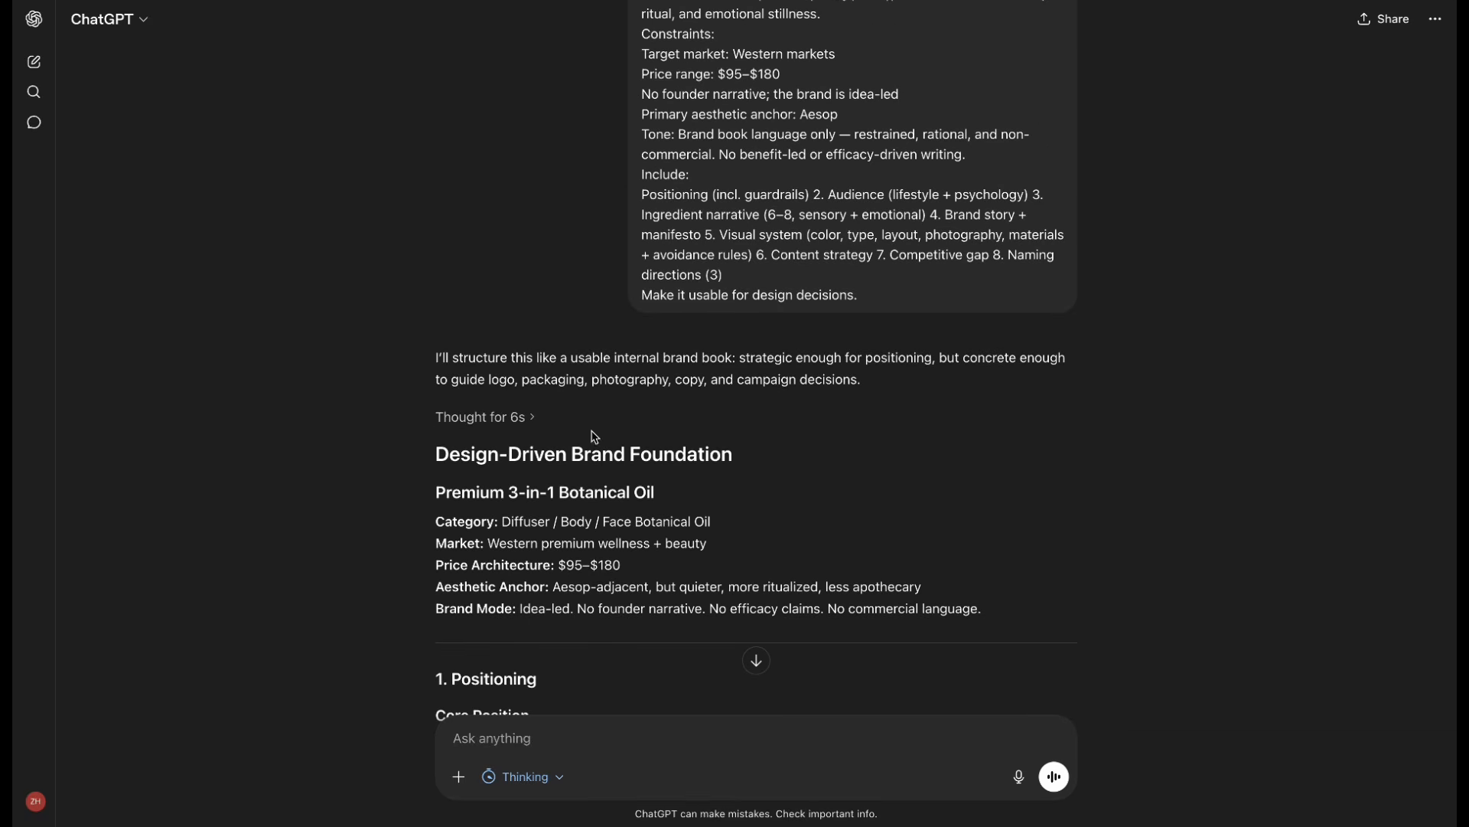
{"action": "left_click", "coordinate": [482, 420]}
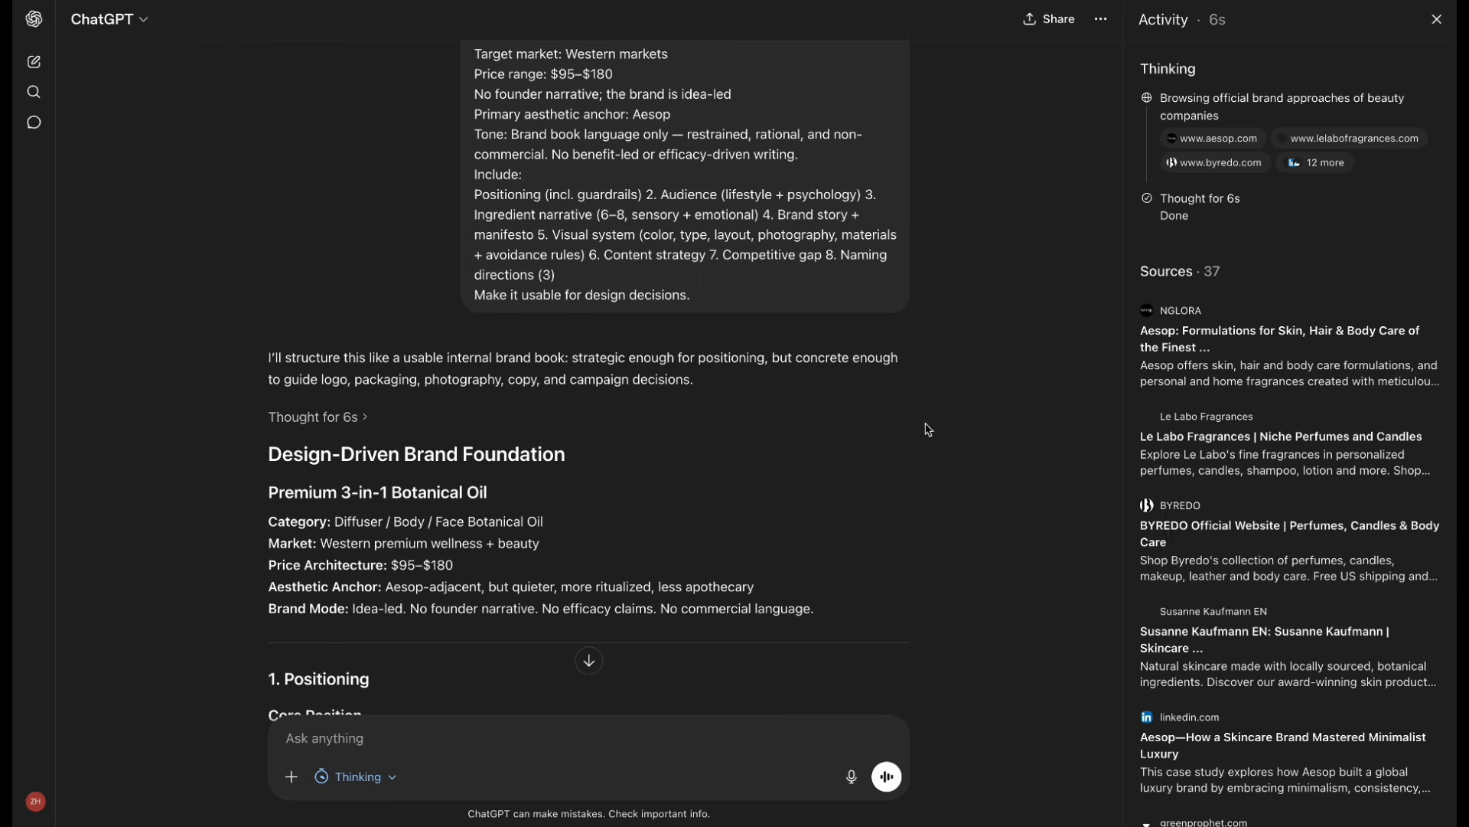
{"action": "scroll", "coordinate": [1436, 281], "scroll_direction": "down", "scroll_amount": 10}
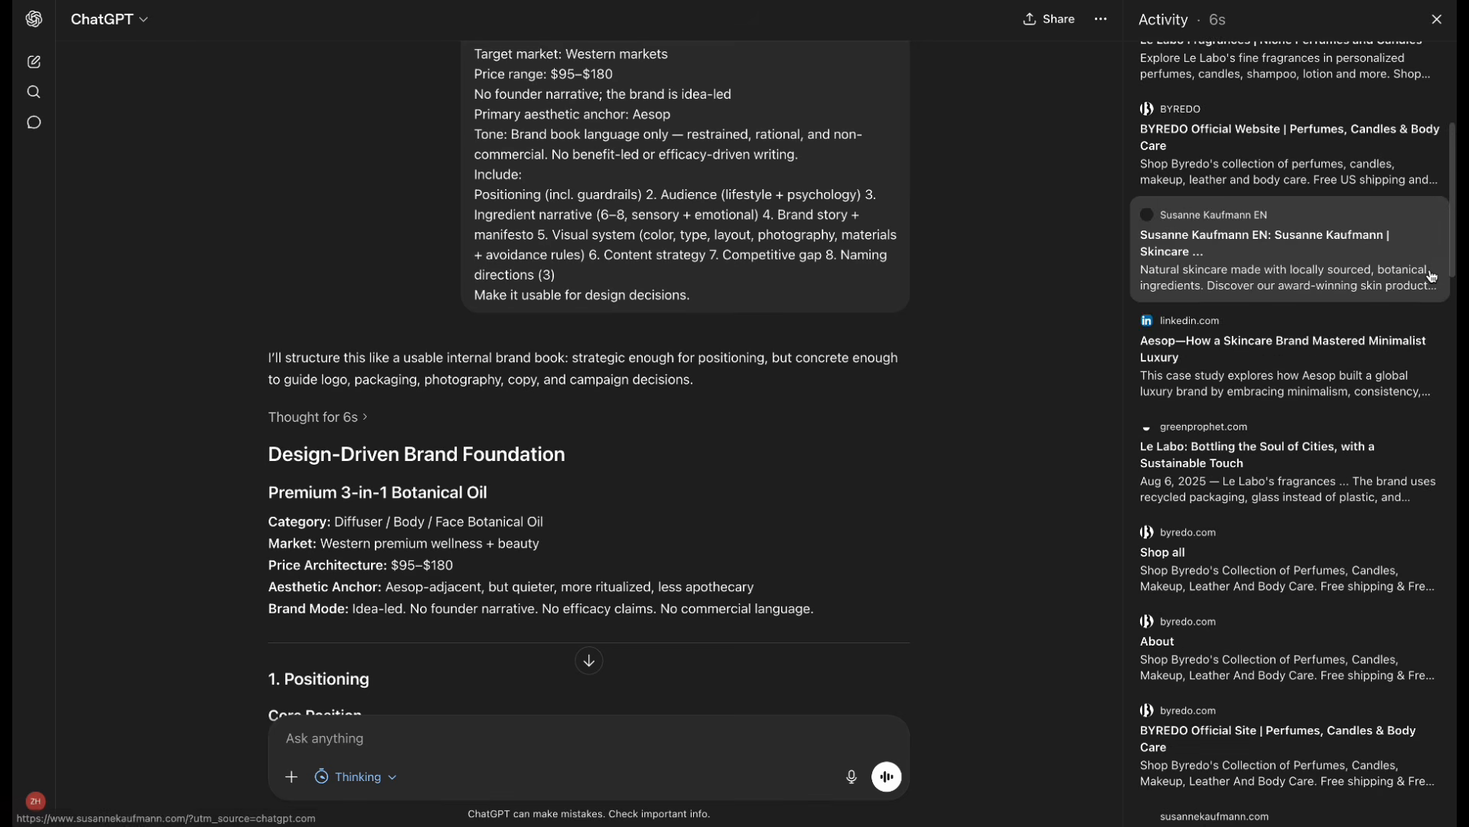
{"action": "scroll", "coordinate": [1432, 277], "scroll_direction": "down", "scroll_amount": 15}
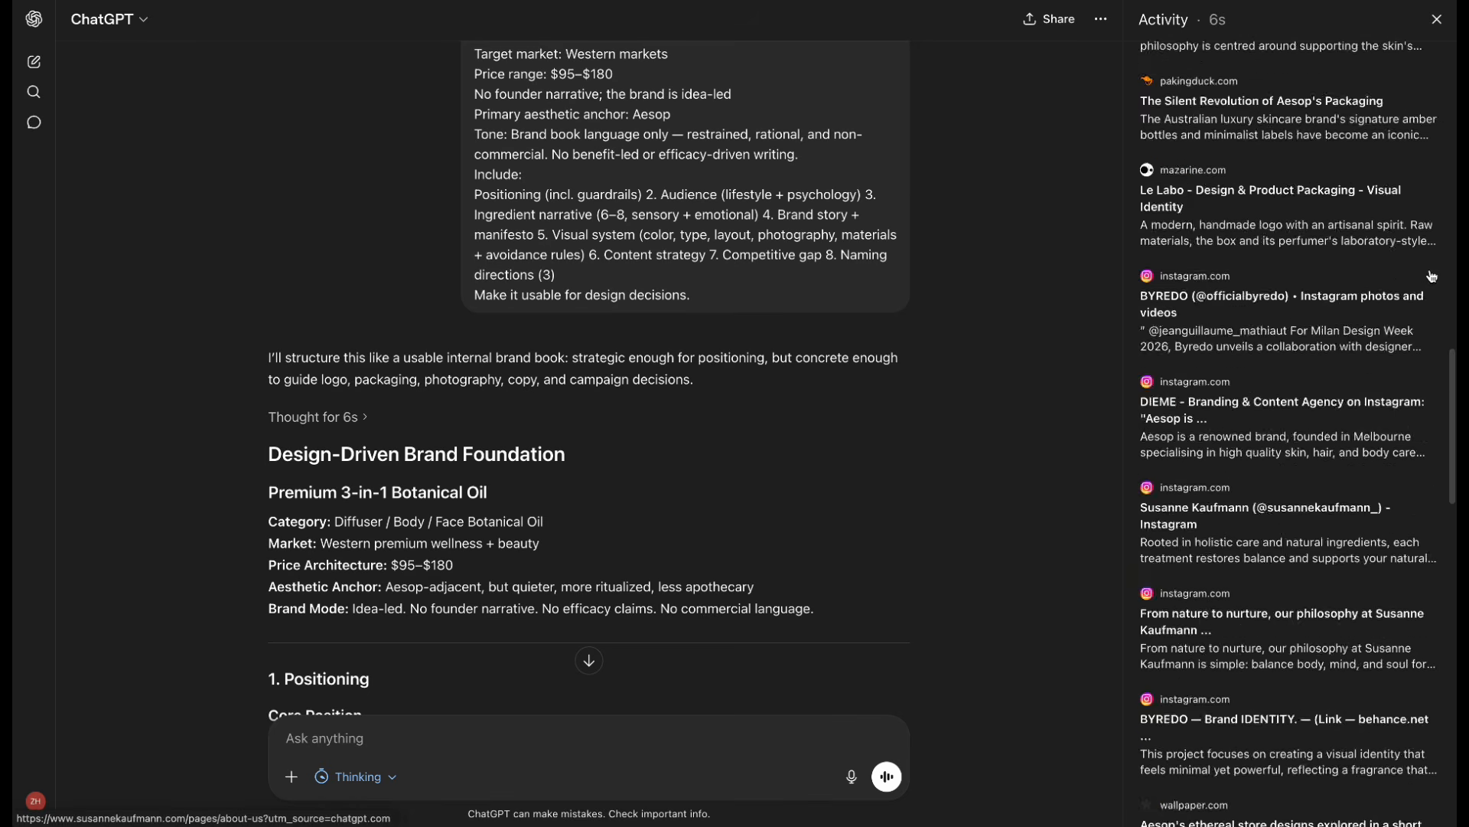
{"action": "scroll", "coordinate": [1432, 276], "scroll_direction": "down", "scroll_amount": 10}
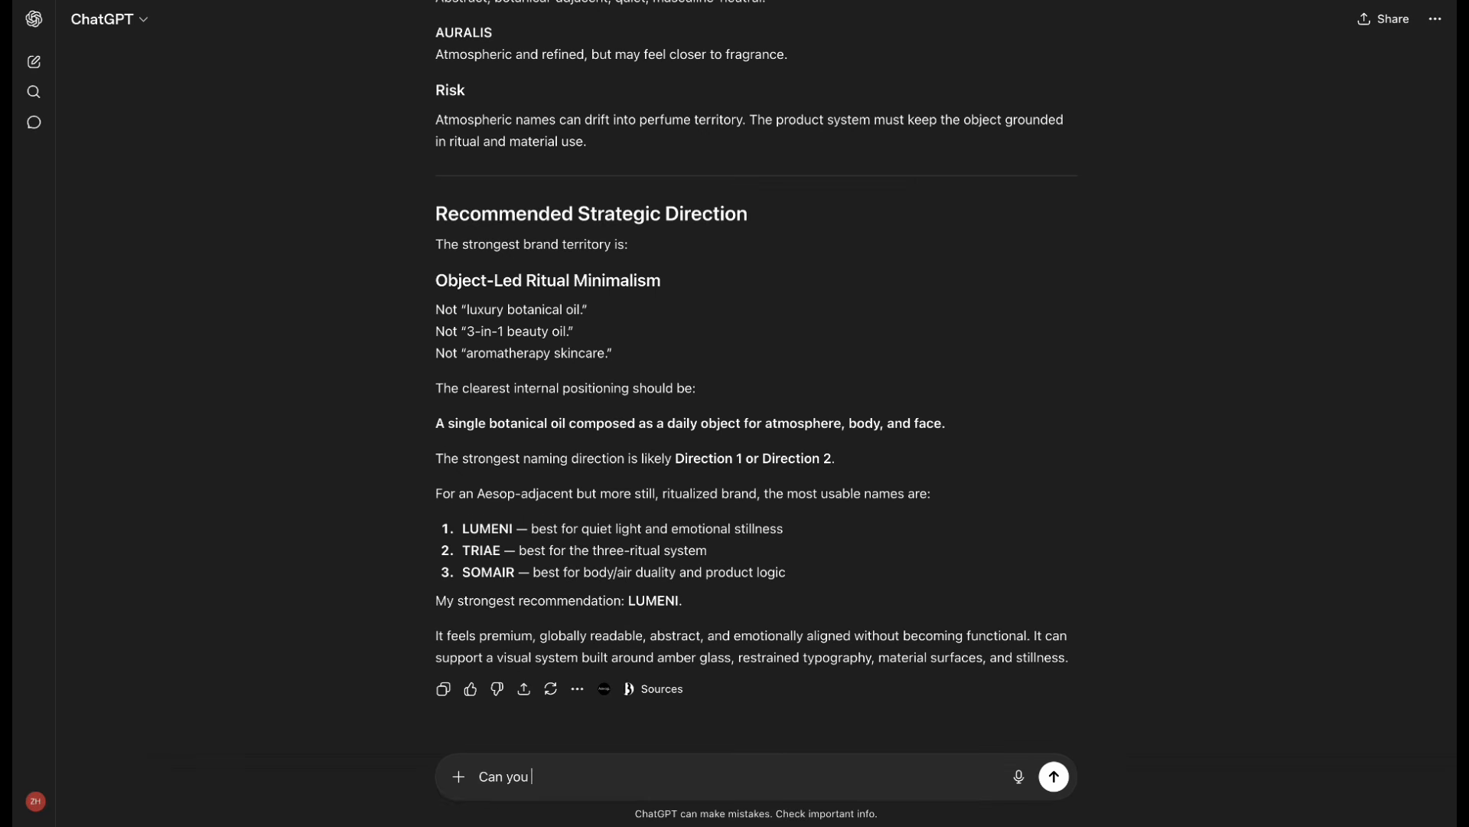
- Ask "Can you break down the decision I need to make into simple A/B options?" and read back through the response to its first decision
{"action": "type", "text": "break down the decision I need to make into simple A/B options?"}
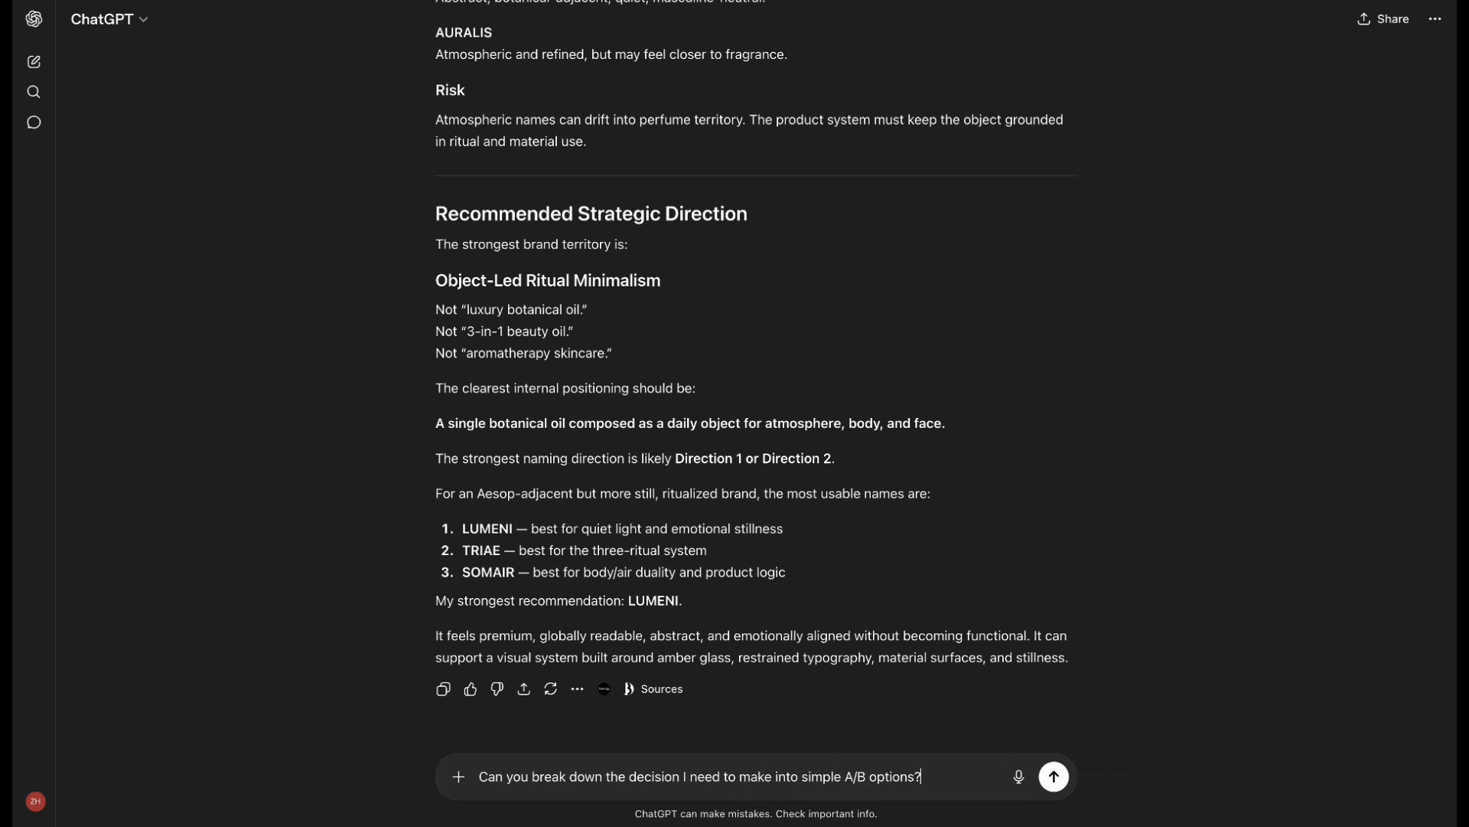
{"action": "key", "text": "Return"}
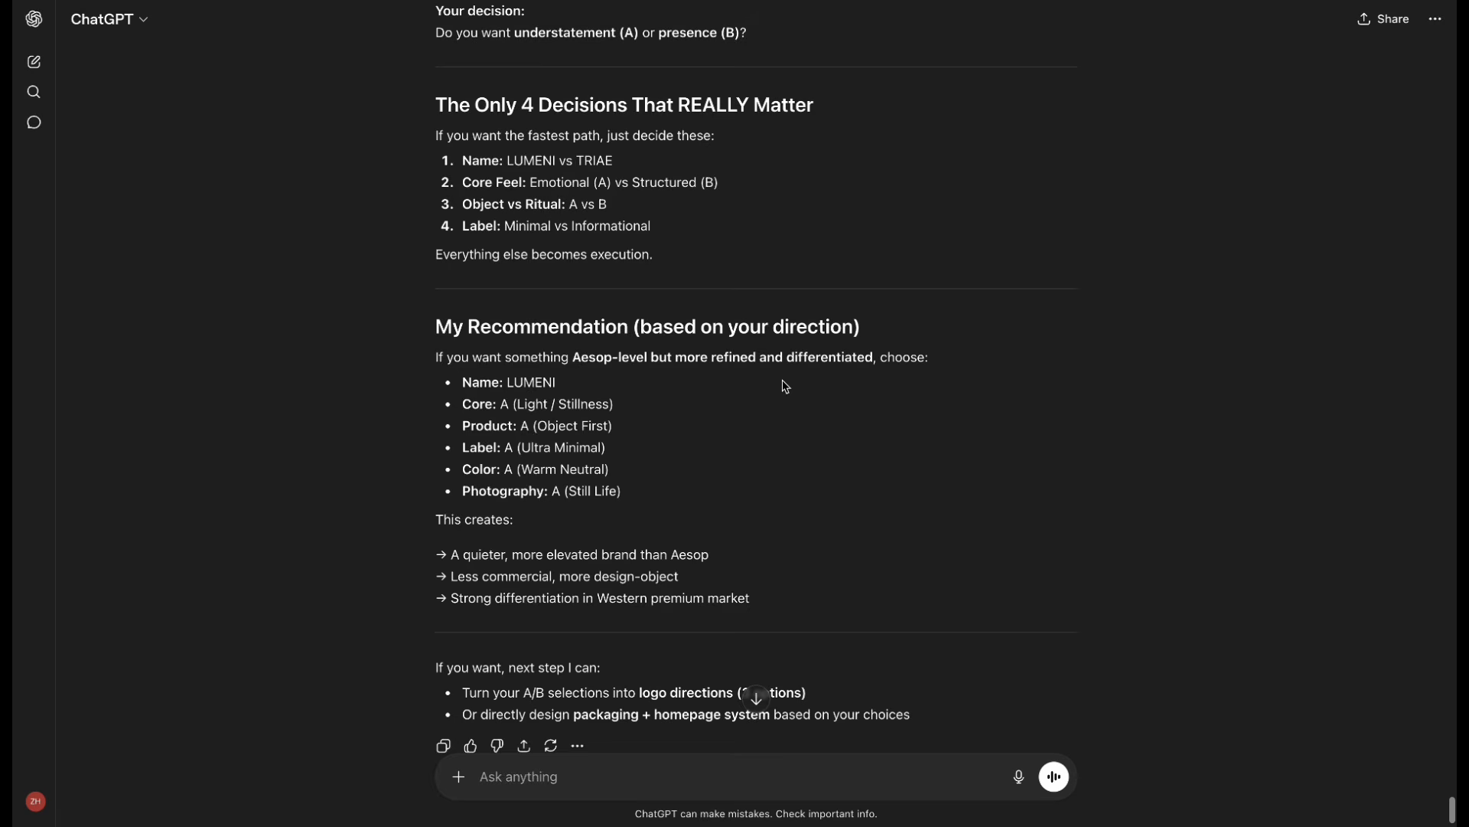
{"action": "scroll", "coordinate": [780, 384], "scroll_direction": "up", "scroll_amount": 15}
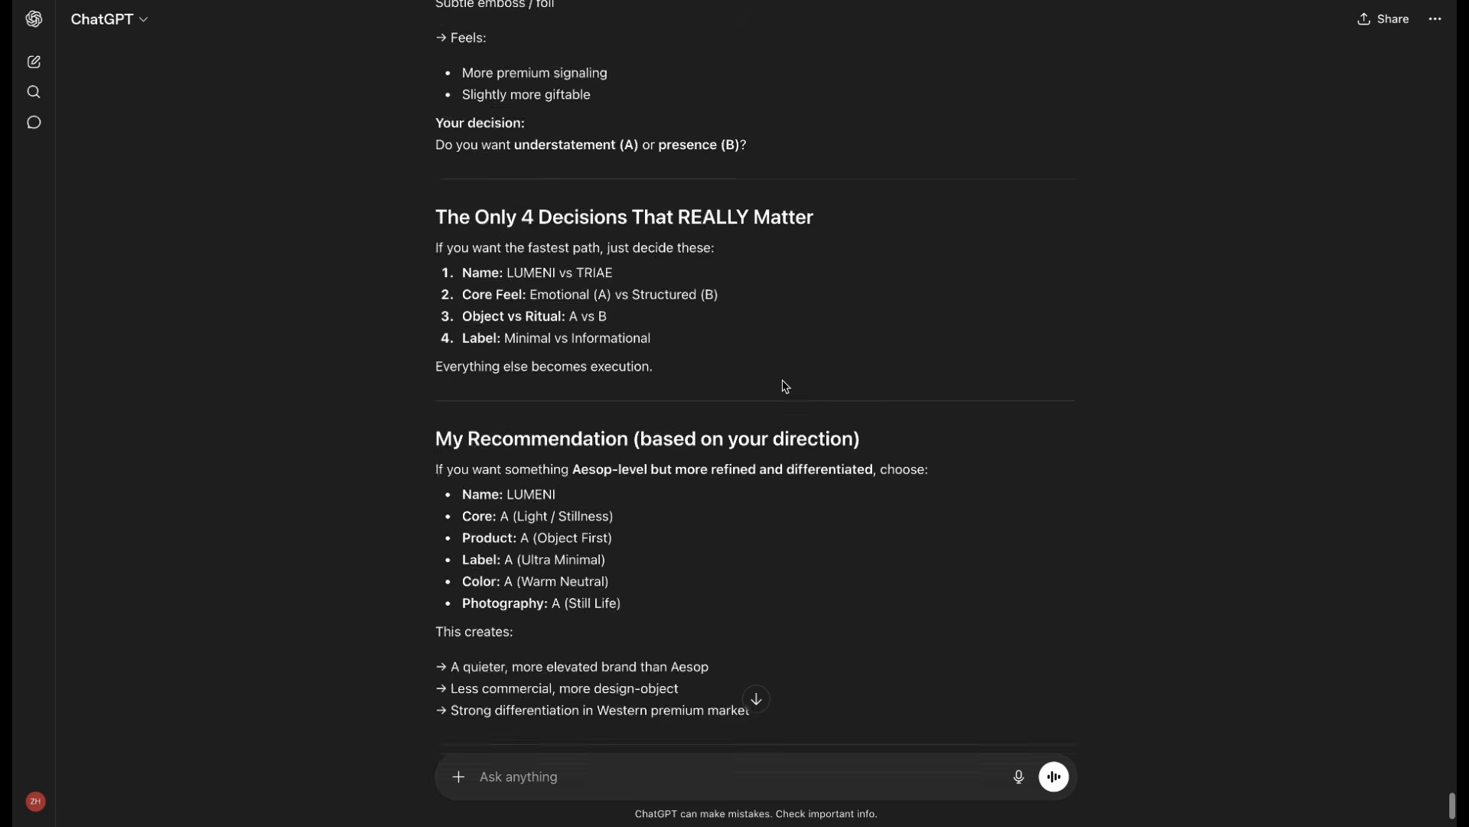
{"action": "scroll", "coordinate": [786, 386], "scroll_direction": "up", "scroll_amount": 20}
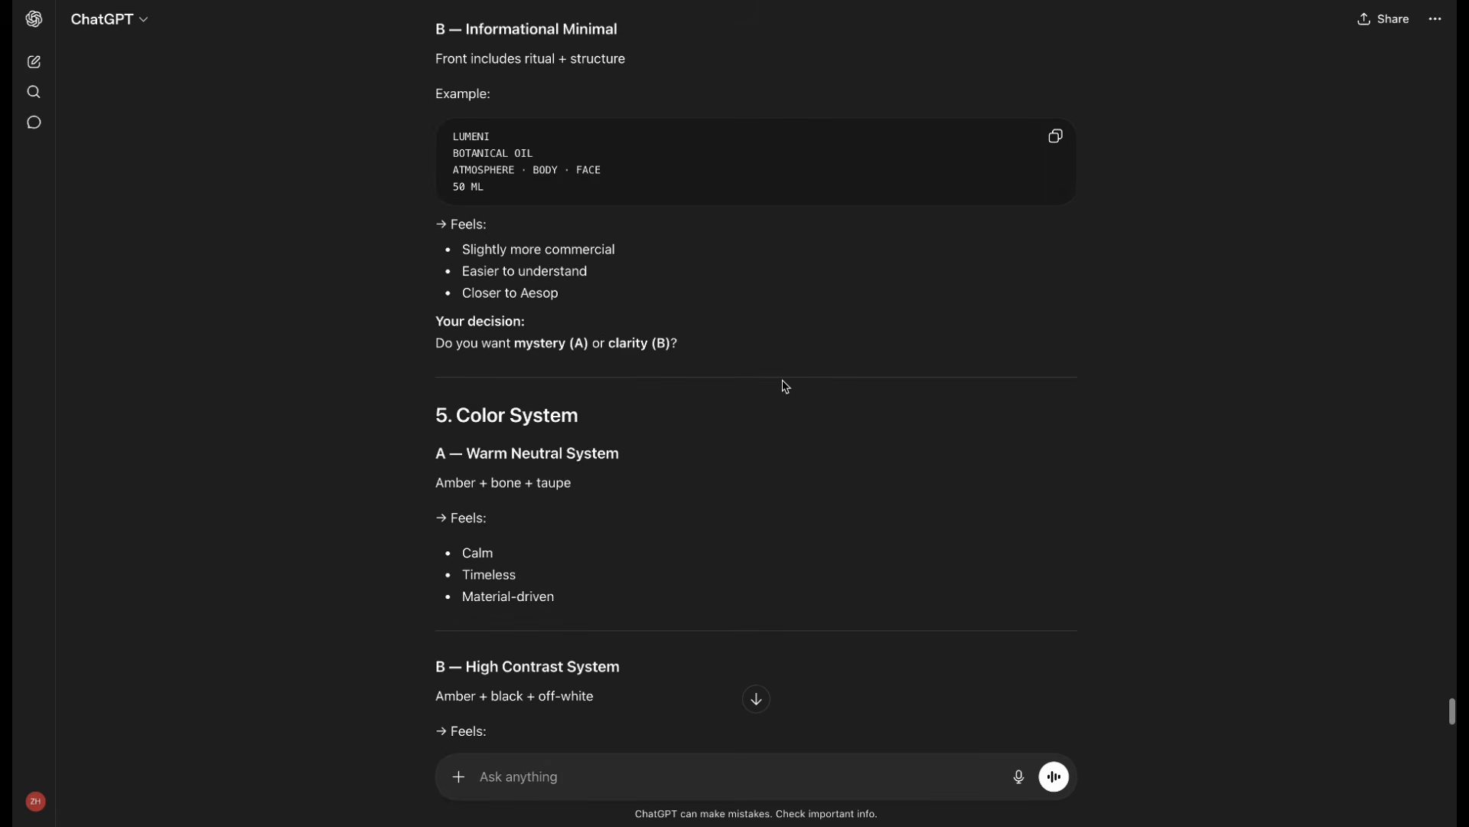
{"action": "scroll", "coordinate": [786, 385], "scroll_direction": "up", "scroll_amount": 20}
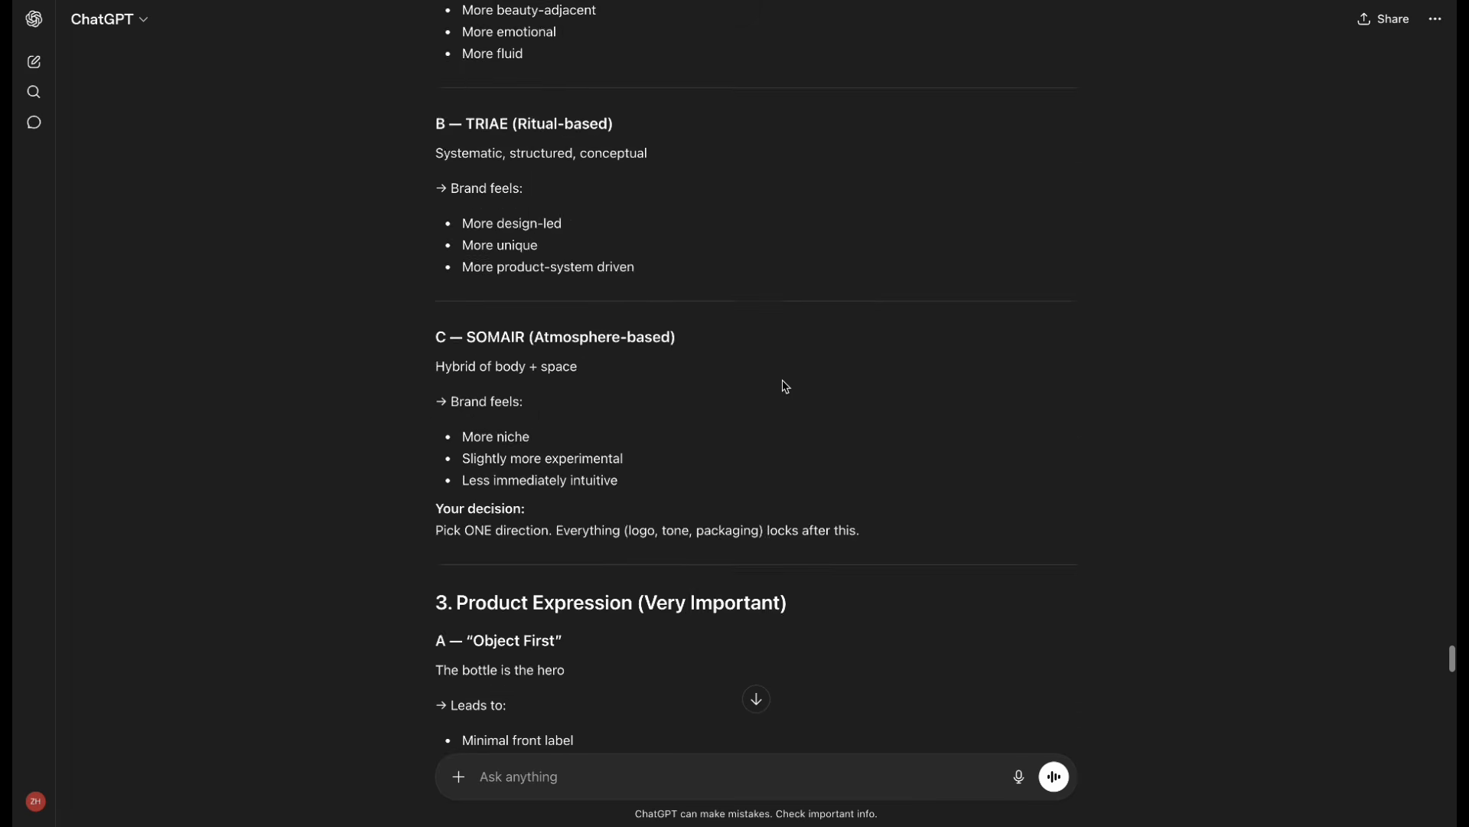
{"action": "scroll", "coordinate": [786, 386], "scroll_direction": "down", "scroll_amount": 2}
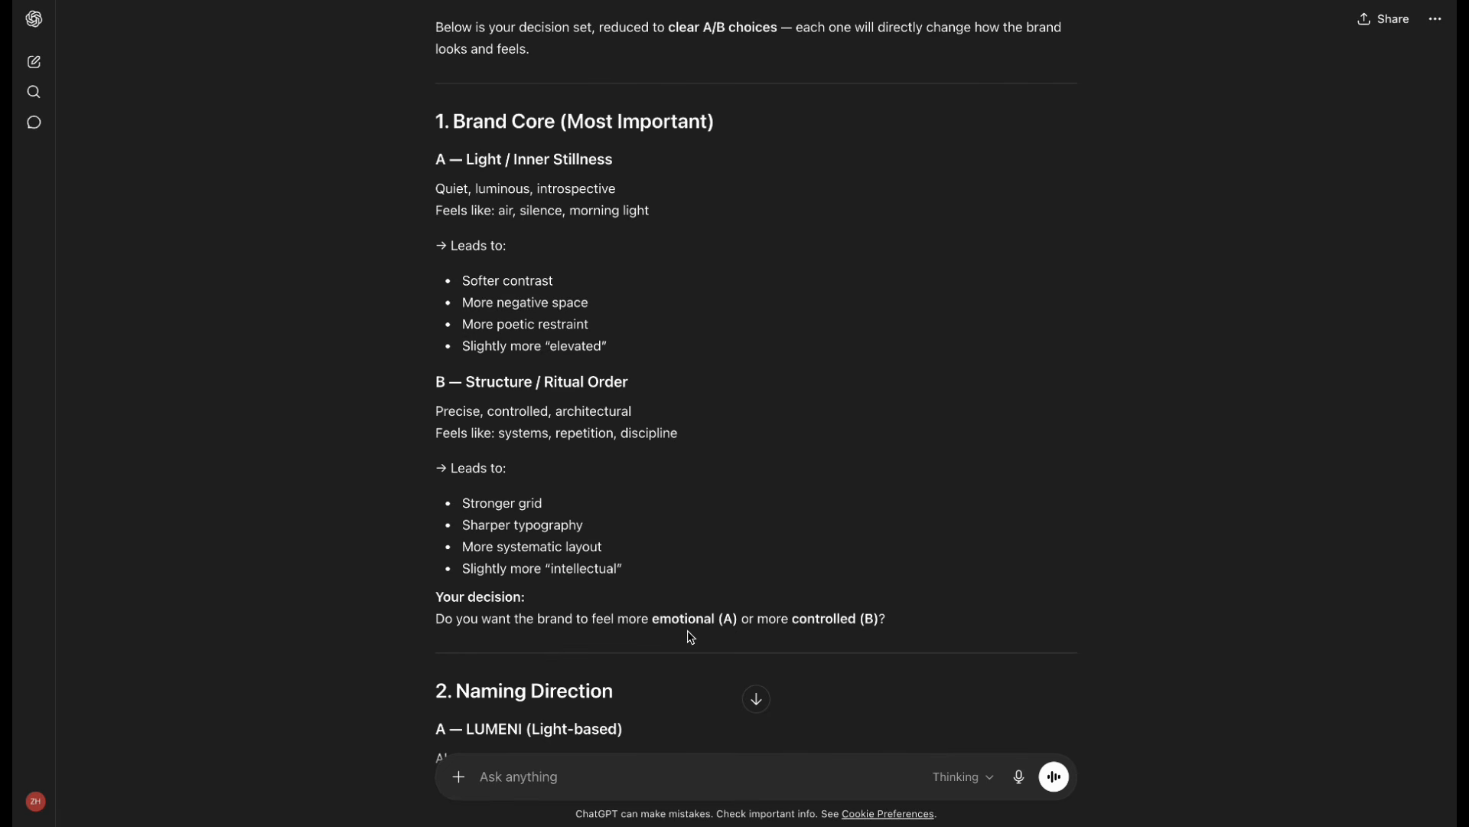
- Go through the A/B decisions and send the choices "1.B 2.A 3.A 4.B 5.B 6. B 7.B 8.B 9.B" as the reply
{"action": "type", "text": "1.B 2."}
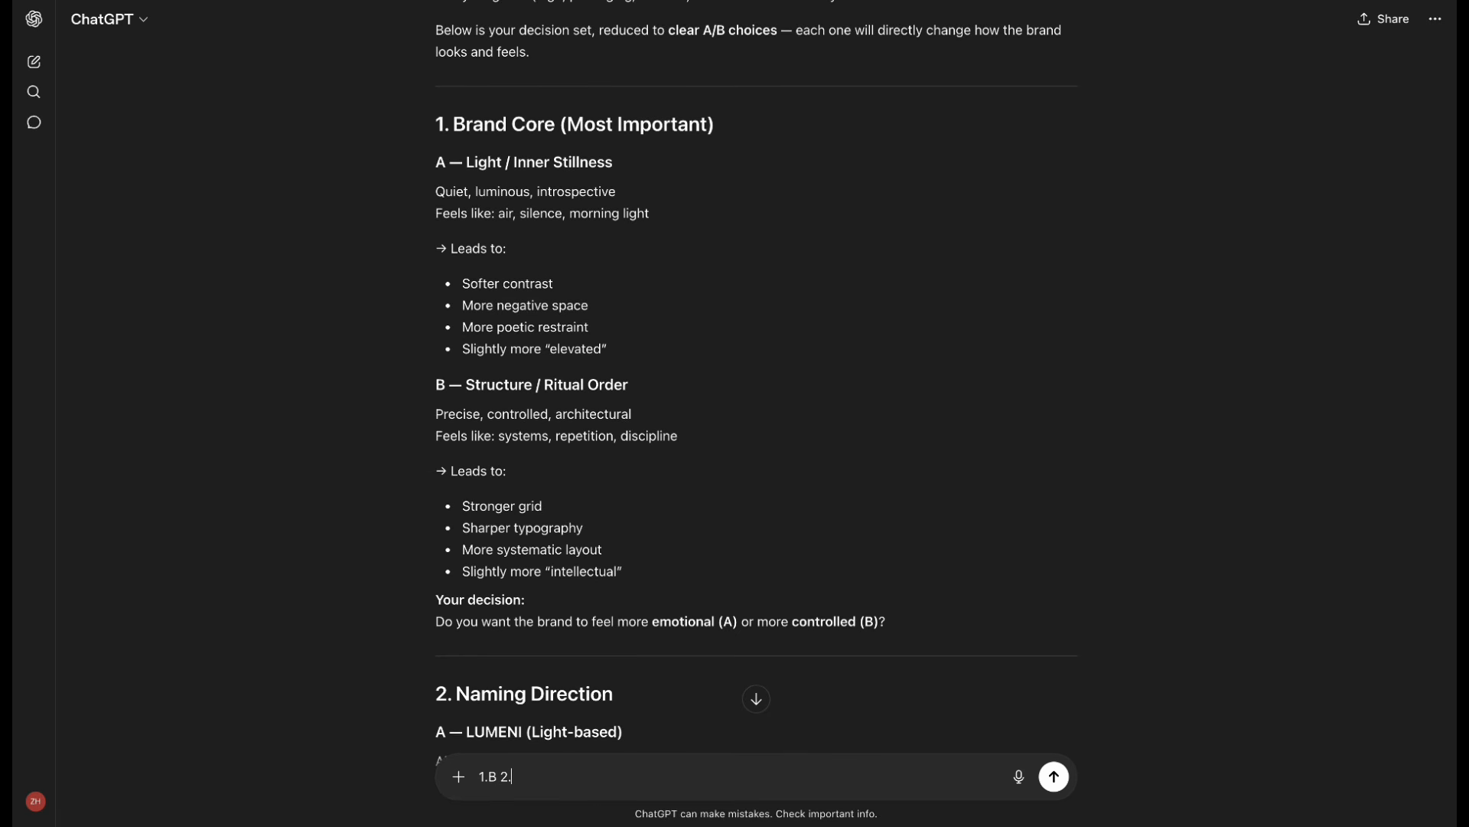
{"action": "scroll", "coordinate": [535, 782], "scroll_direction": "down", "scroll_amount": 8}
{"action": "type", "text": "2.A 3"}
{"action": "scroll", "coordinate": [885, 426], "scroll_direction": "down", "scroll_amount": 8}
{"action": "type", "text": ".A"}
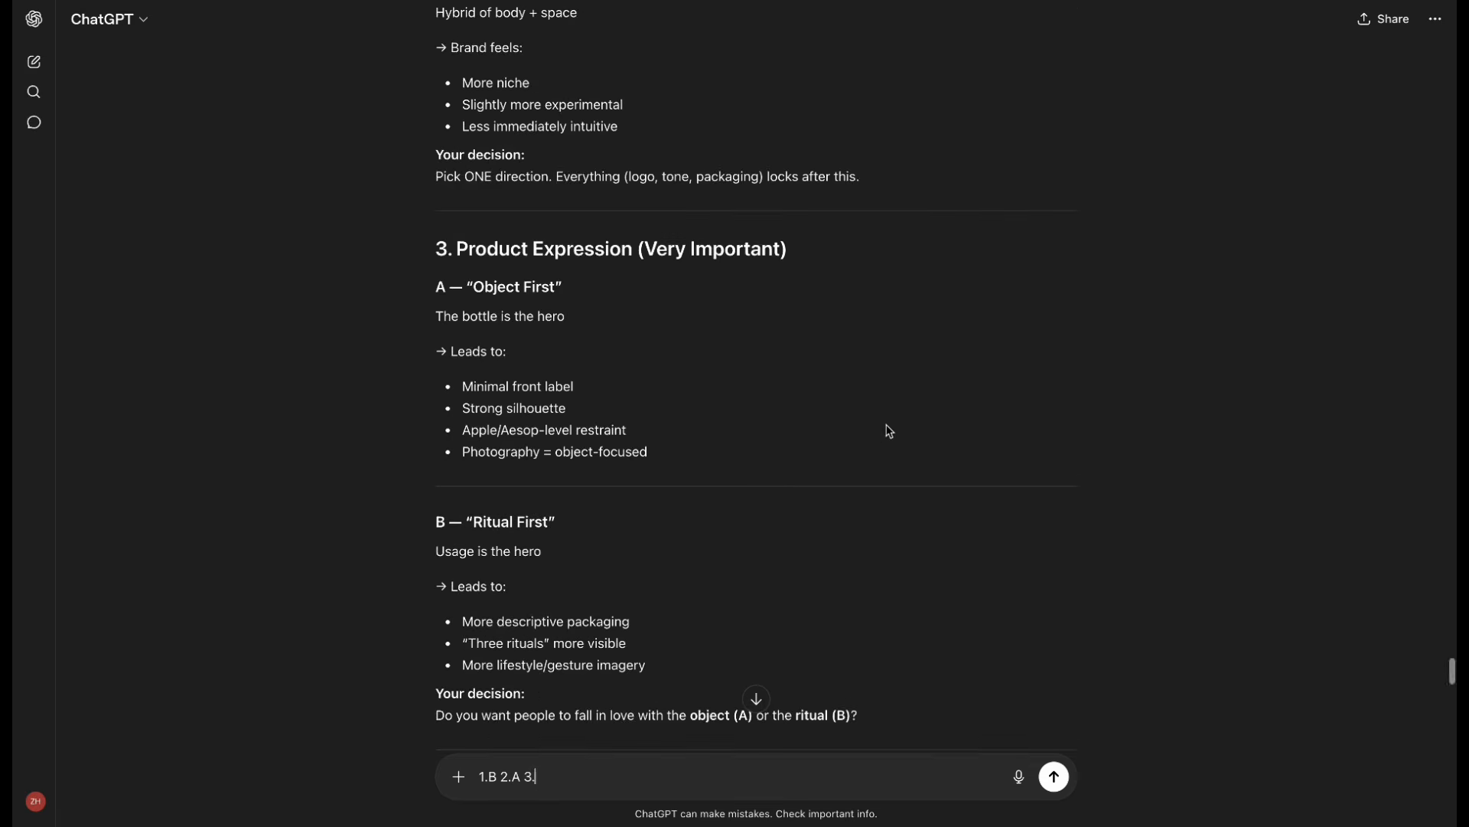
{"action": "type", "text": " 4."}
{"action": "scroll", "coordinate": [558, 779], "scroll_direction": "down", "scroll_amount": 8}
{"action": "type", "text": "B 5."}
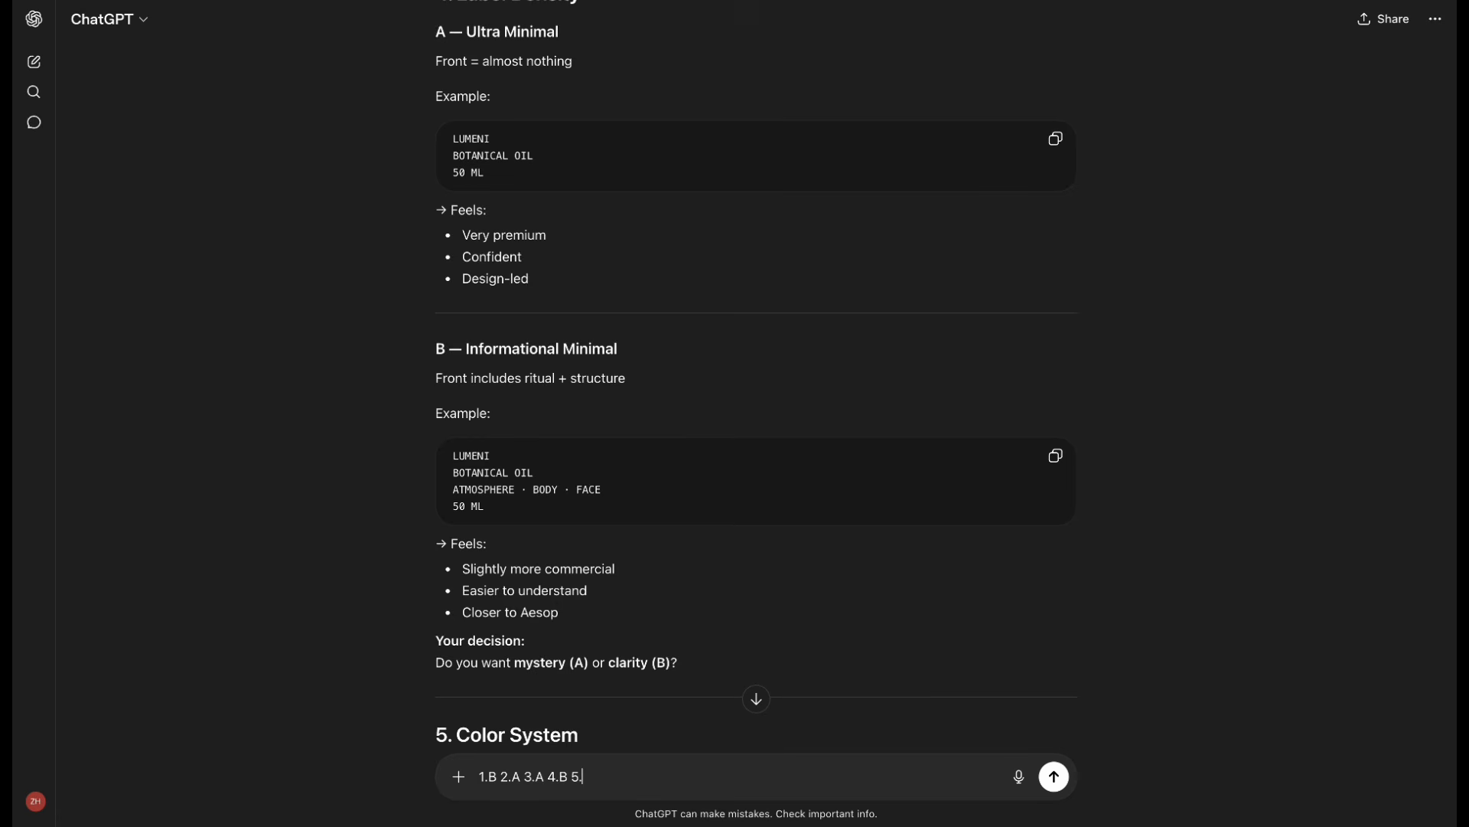
{"action": "type", "text": "B 6. B 7.B 8.B 9.B"}
{"action": "scroll", "coordinate": [1079, 394], "scroll_direction": "down", "scroll_amount": 8}
{"action": "scroll", "coordinate": [656, 222], "scroll_direction": "down", "scroll_amount": 20}
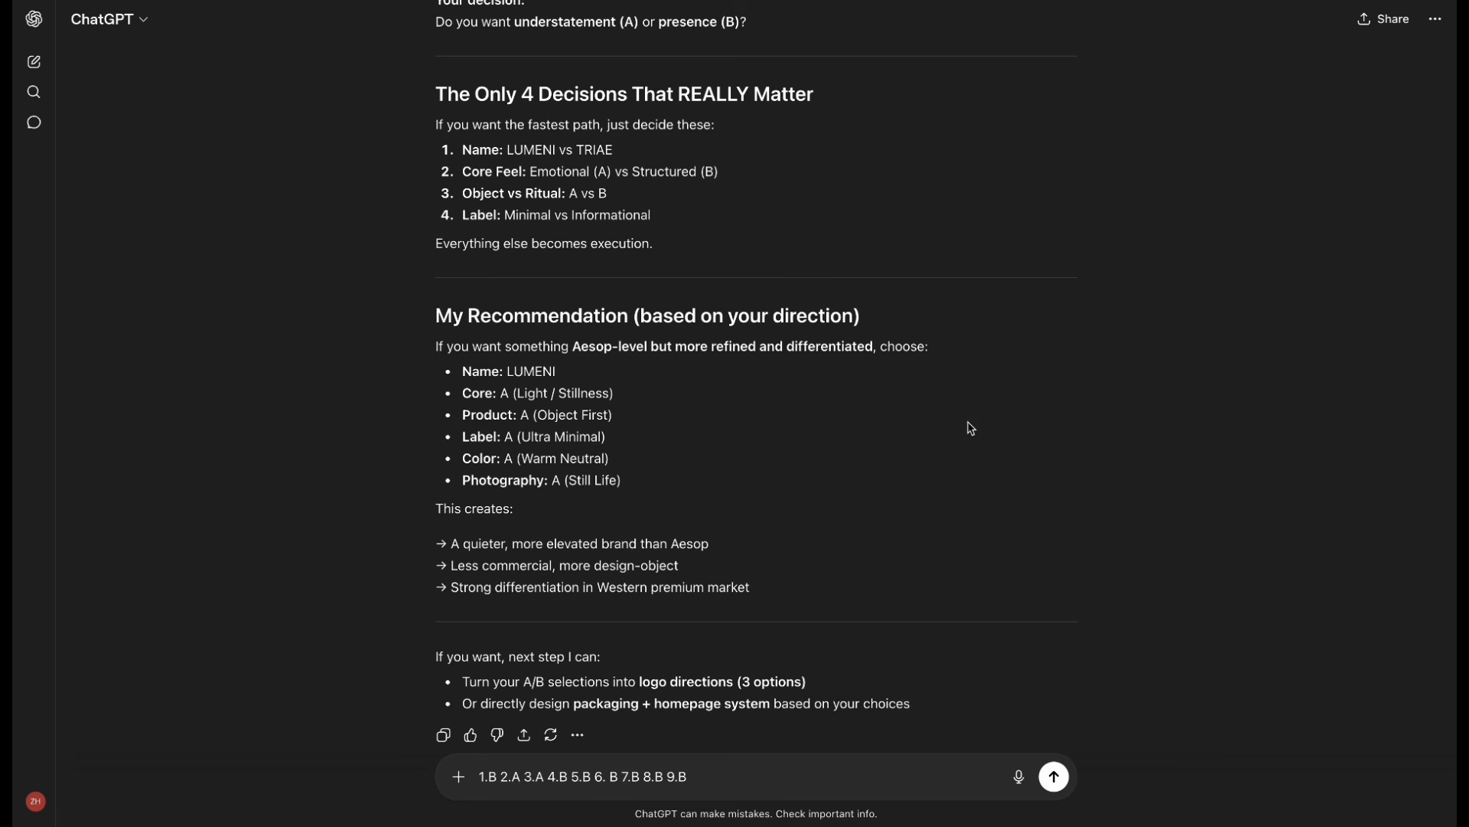
{"action": "scroll", "coordinate": [970, 428], "scroll_direction": "down", "scroll_amount": 1}
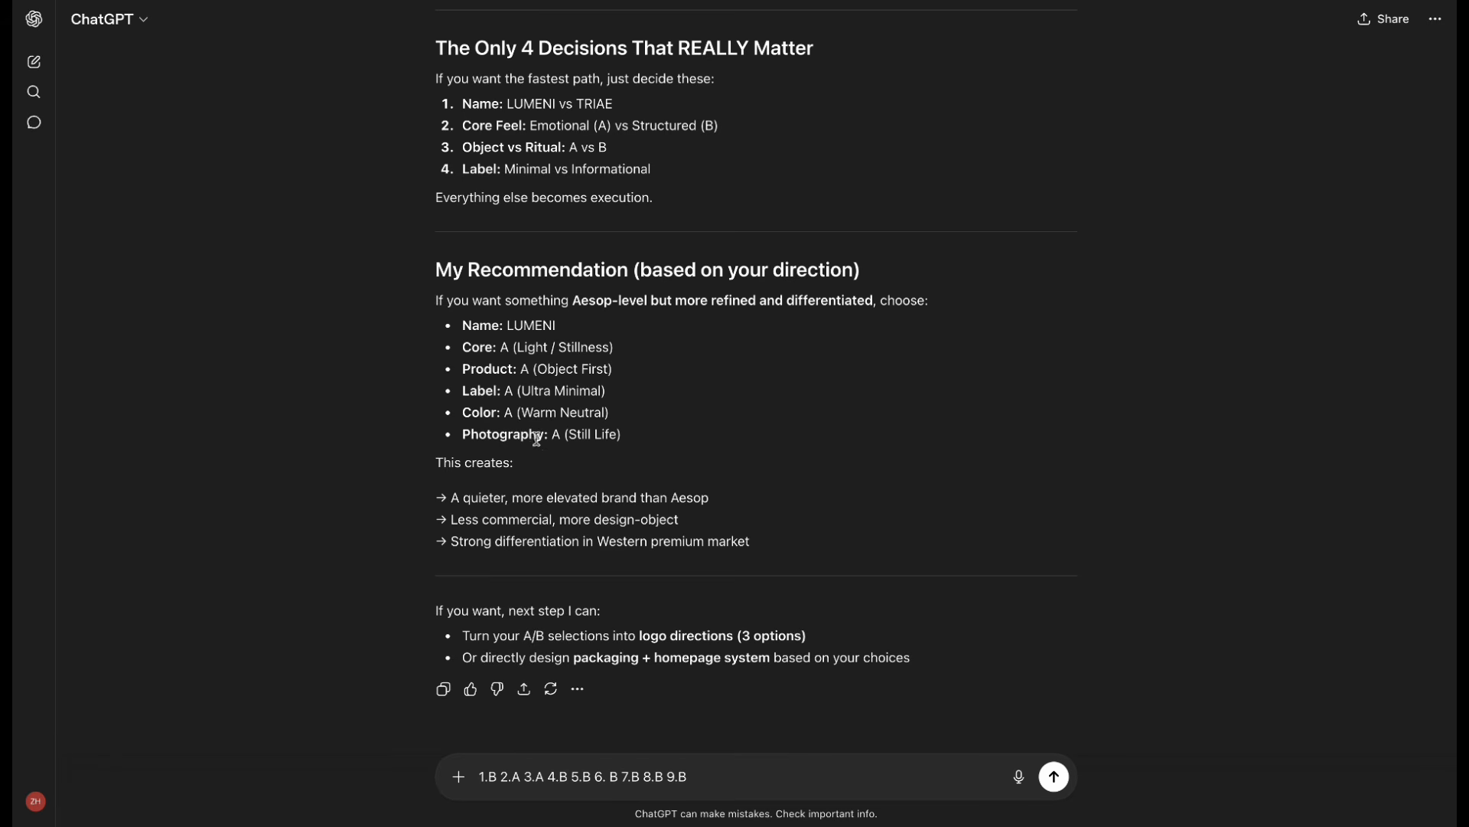
{"action": "key", "text": "Return"}
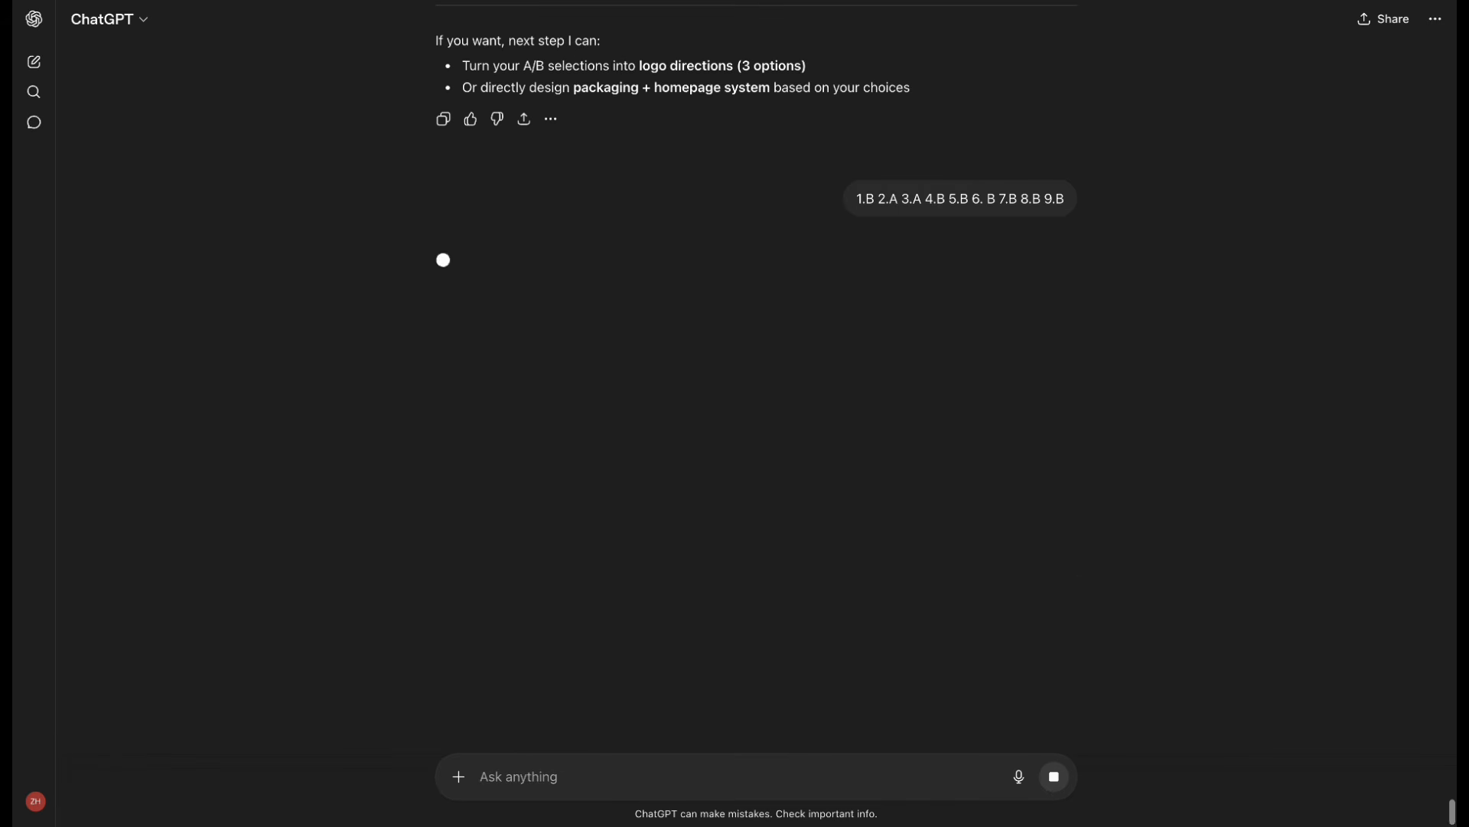
- Send the follow-up prompt "Summarize the final brand foundation into a concise, cohesive version"
{"action": "type", "text": "Summar"}
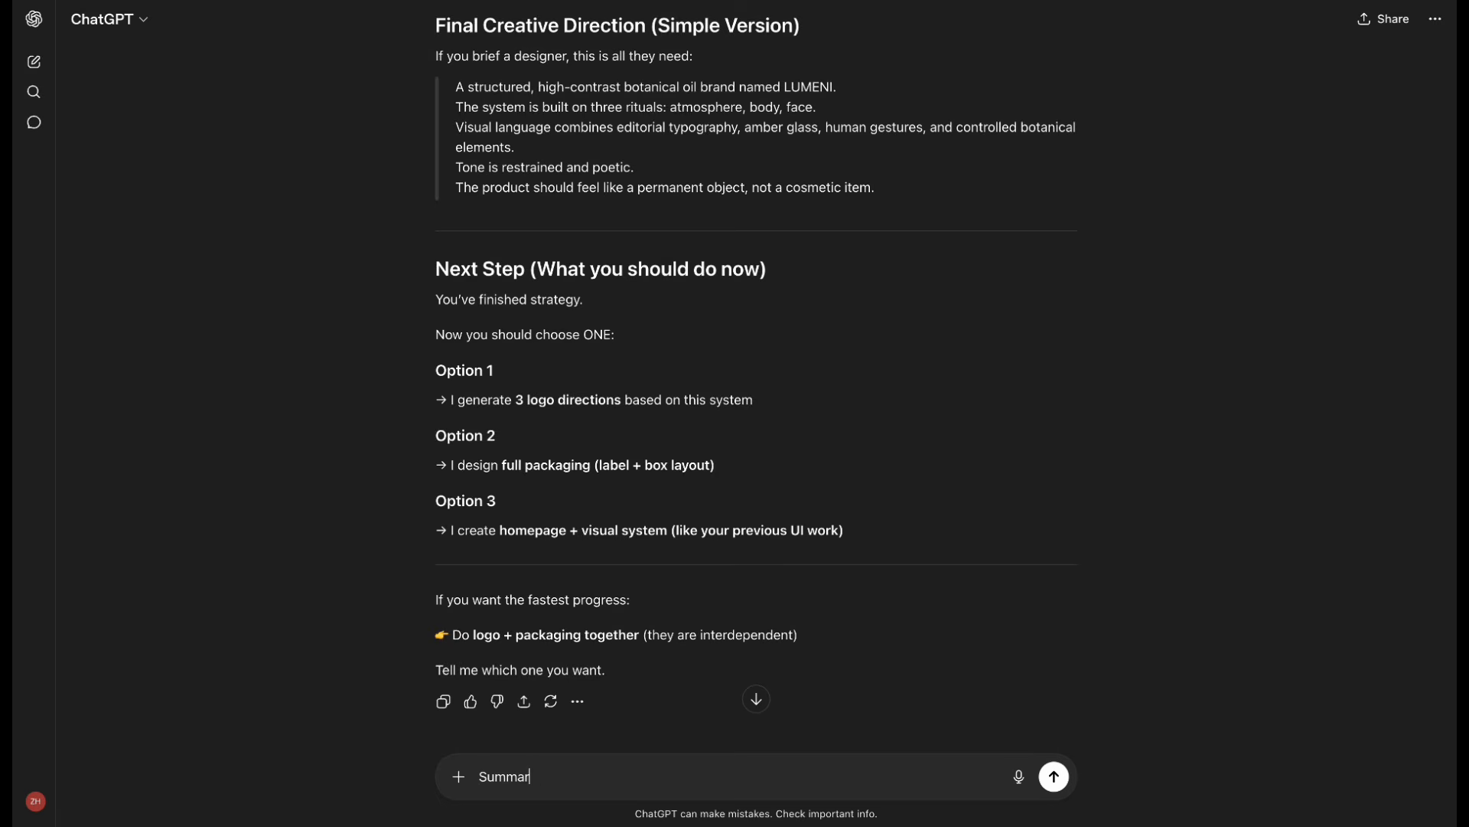
{"action": "type", "text": "nto a conicis"}
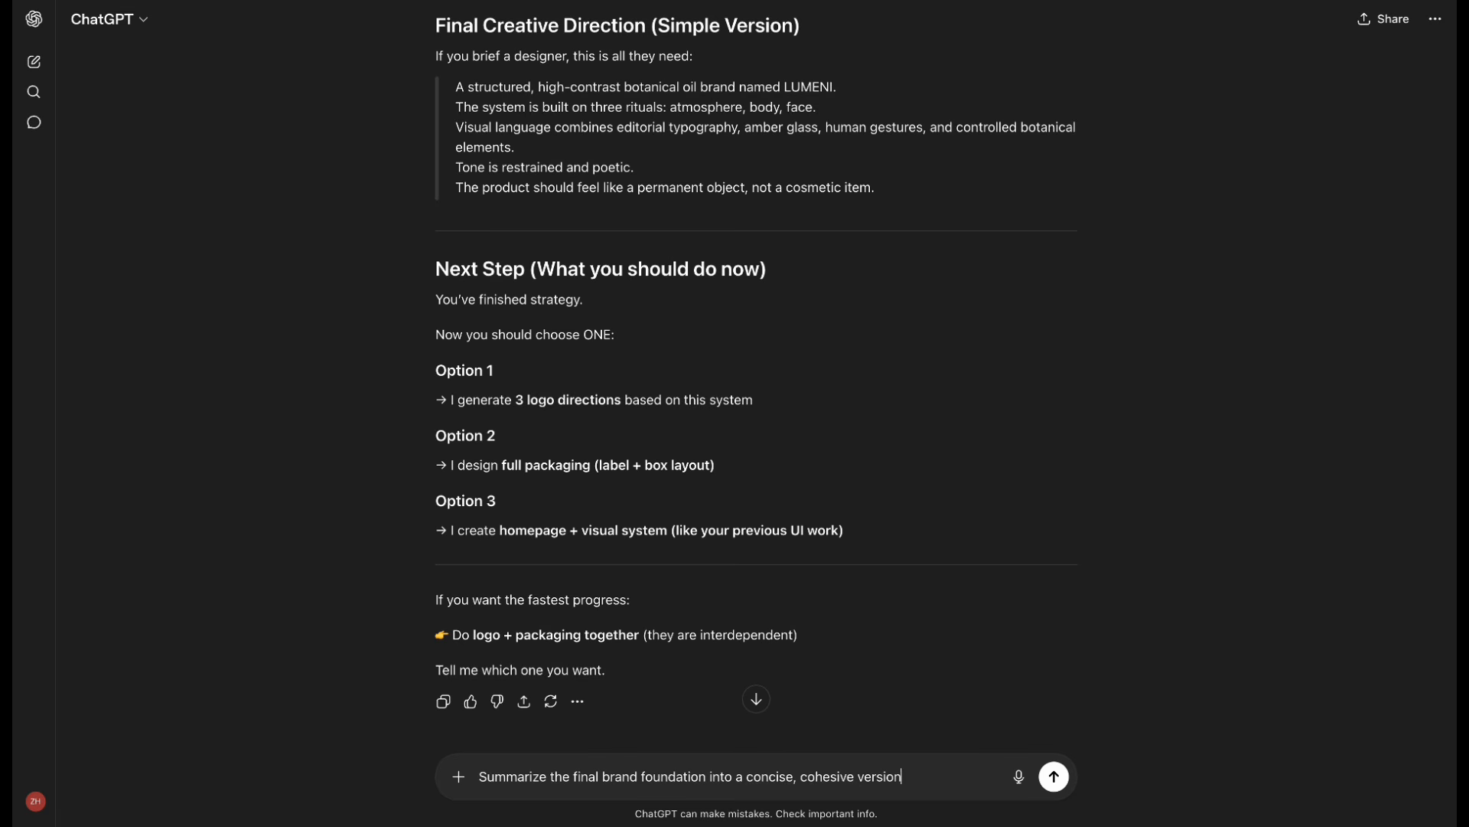
{"action": "type", "text": "e, cohesive version"}
{"action": "key", "text": "Return"}
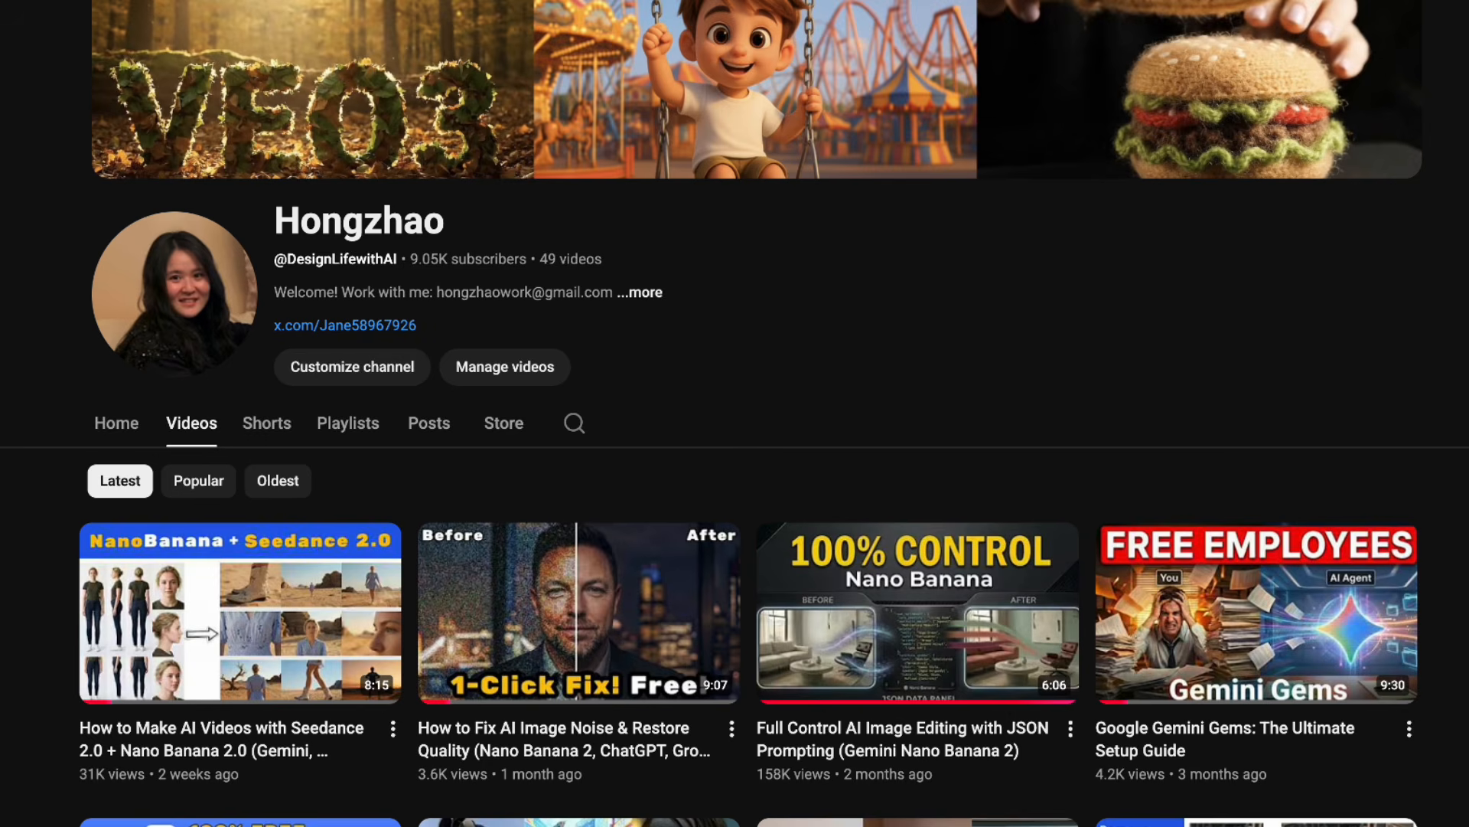
{"action": "scroll", "coordinate": [735, 413], "scroll_direction": "down", "scroll_amount": 5}
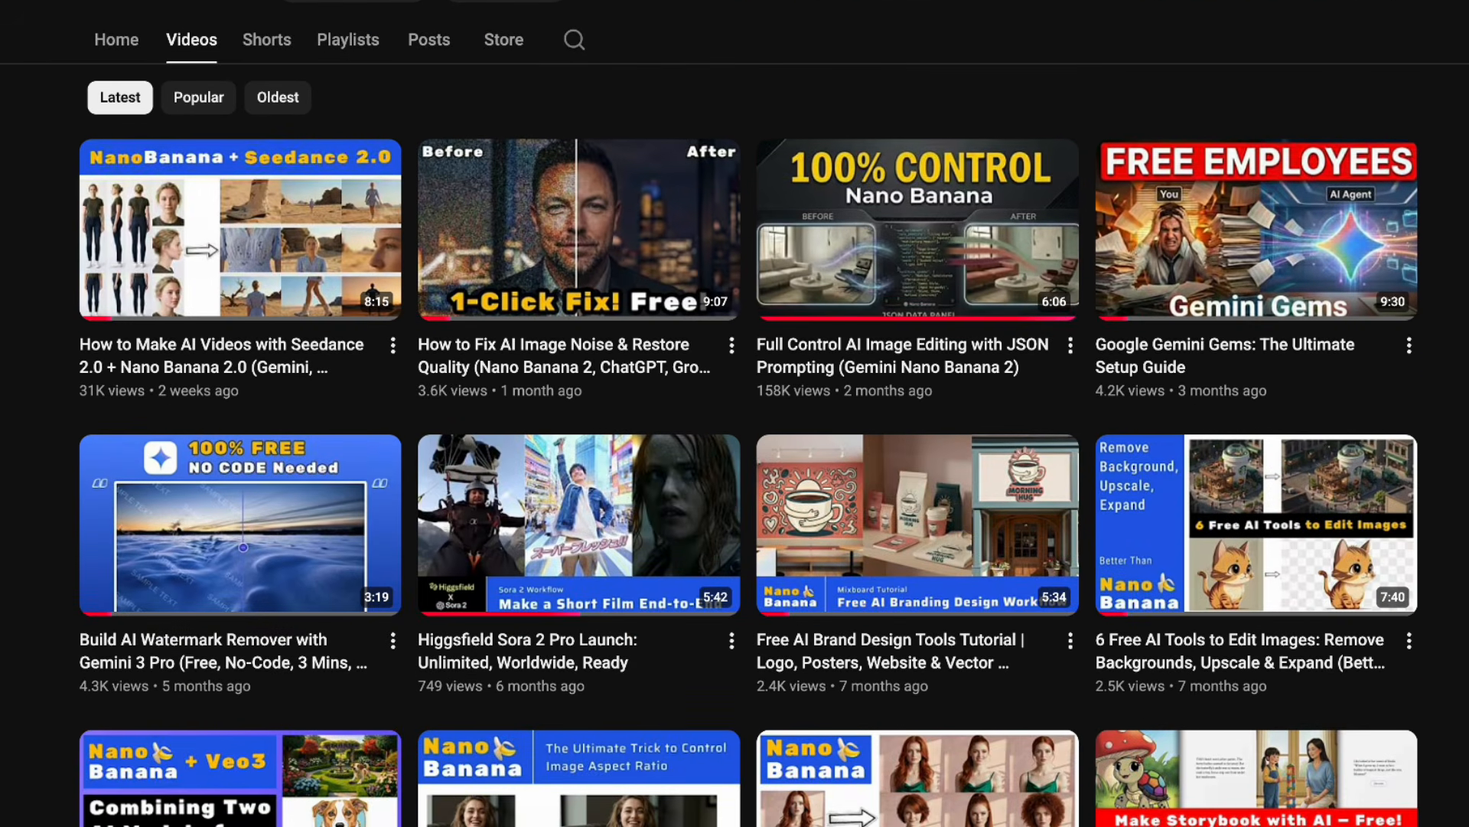
{"action": "scroll", "coordinate": [735, 413], "scroll_direction": "down", "scroll_amount": 1}
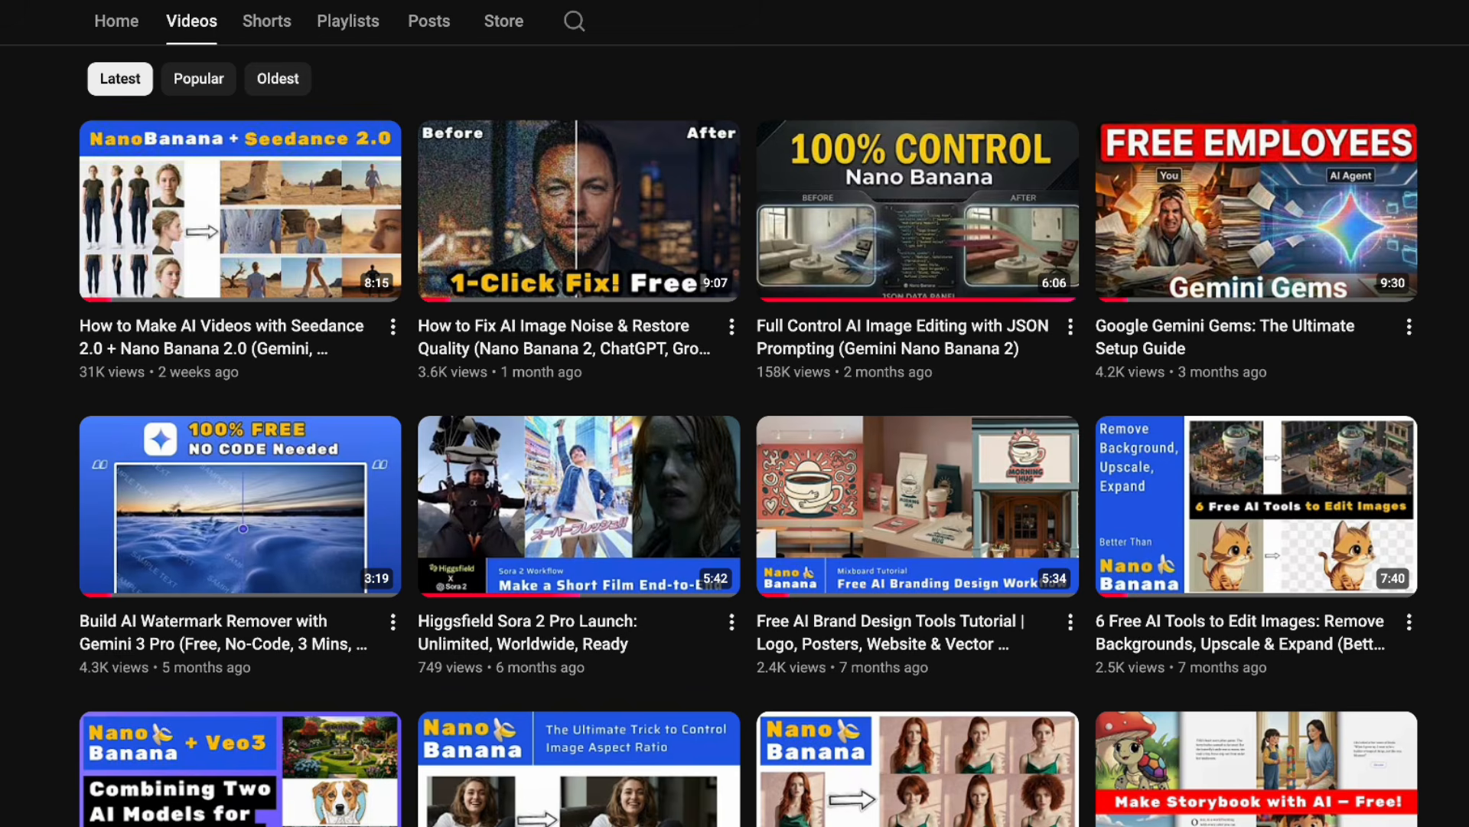